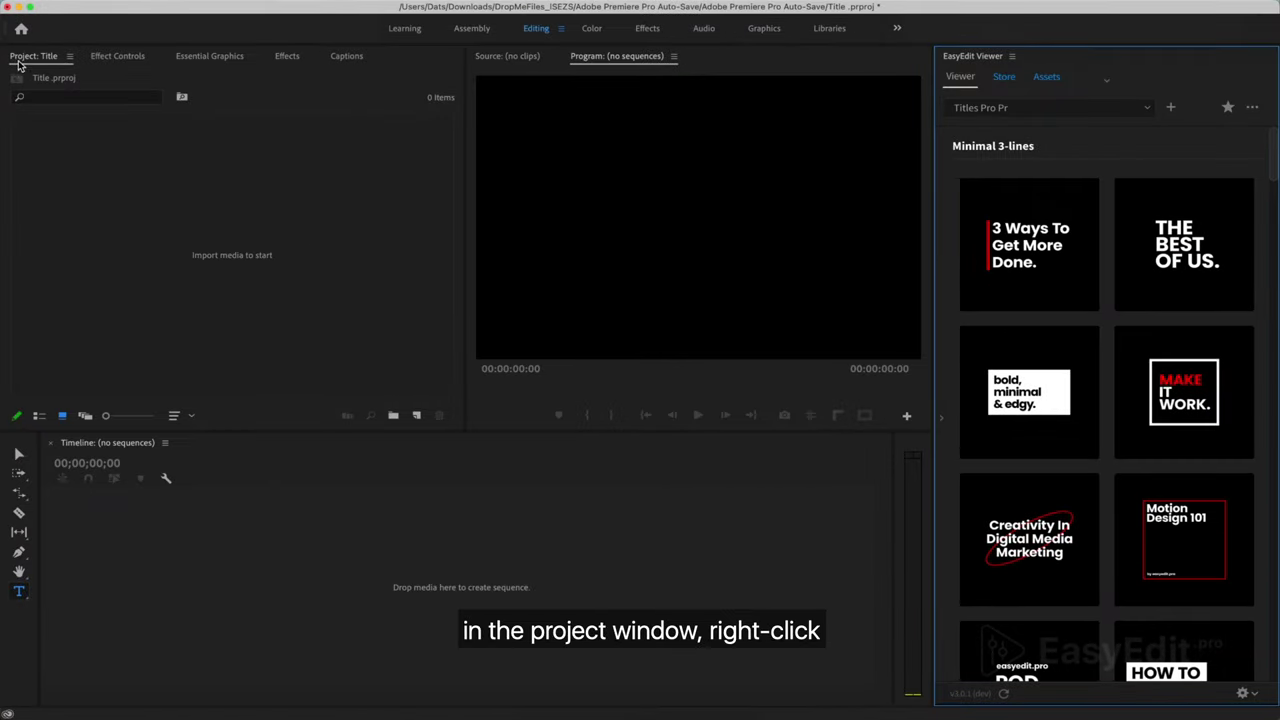
From the Project panel, create a new sequence using the RED R3D 1080p 16x9 24 preset.
right_click(211, 179)
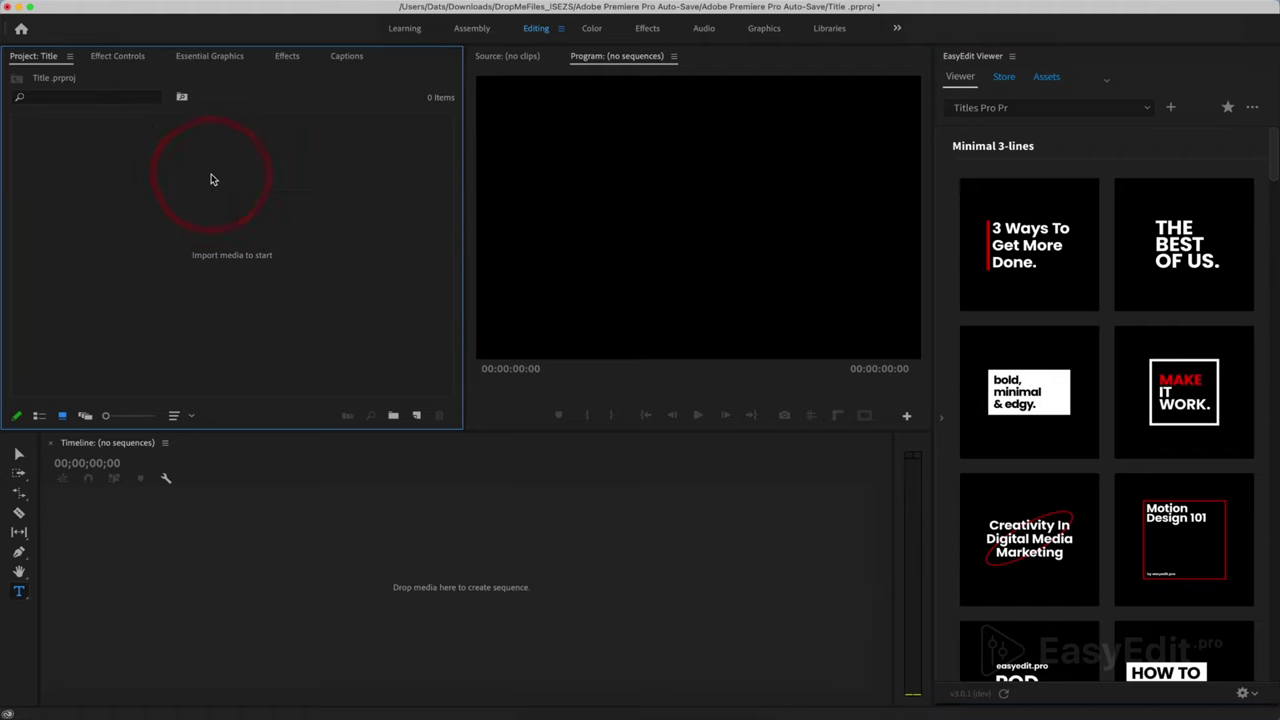
mouse_move(348, 256)
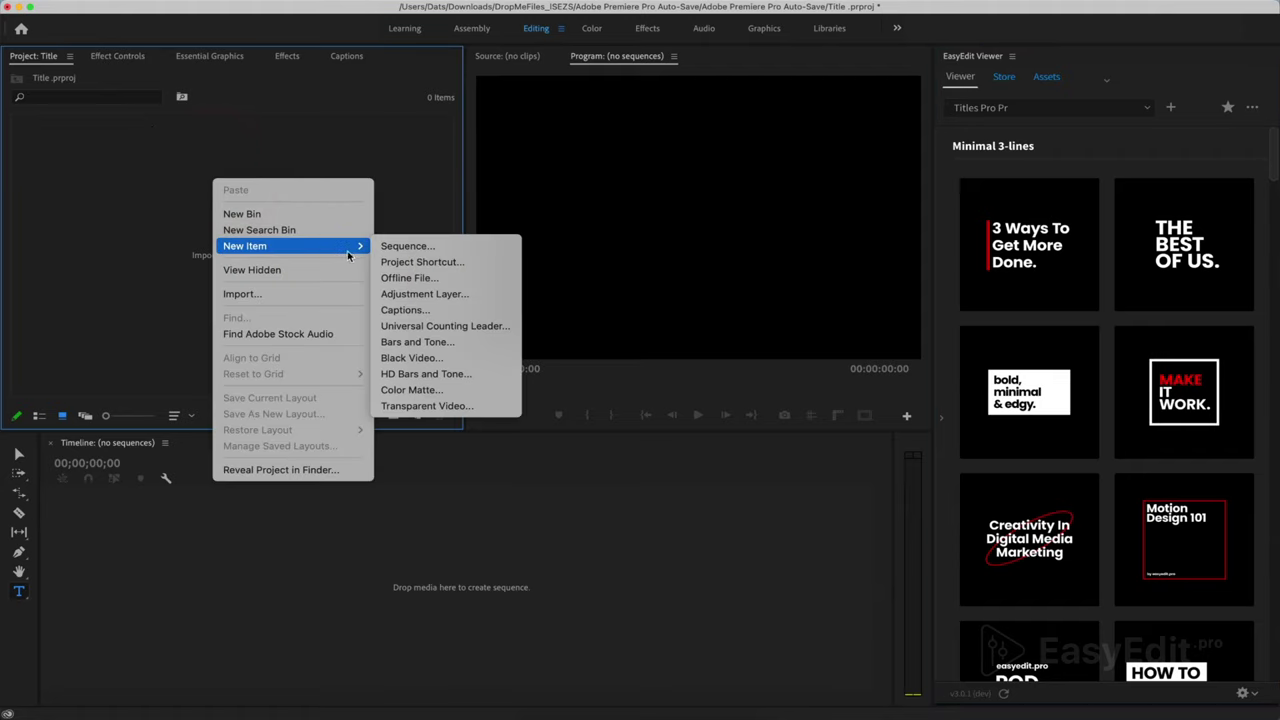
left_click(417, 249)
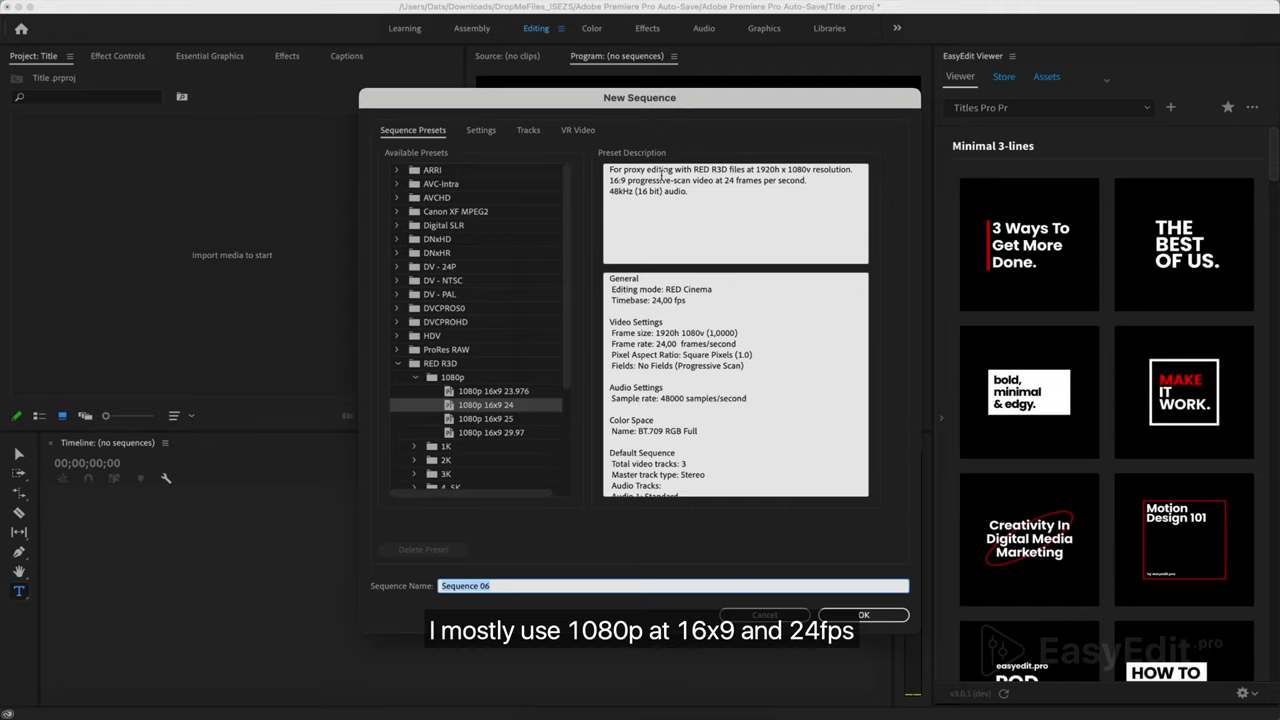
Confirm Sequence 06 and add a 'Travel Blog' text title in the program view.
left_click(840, 618)
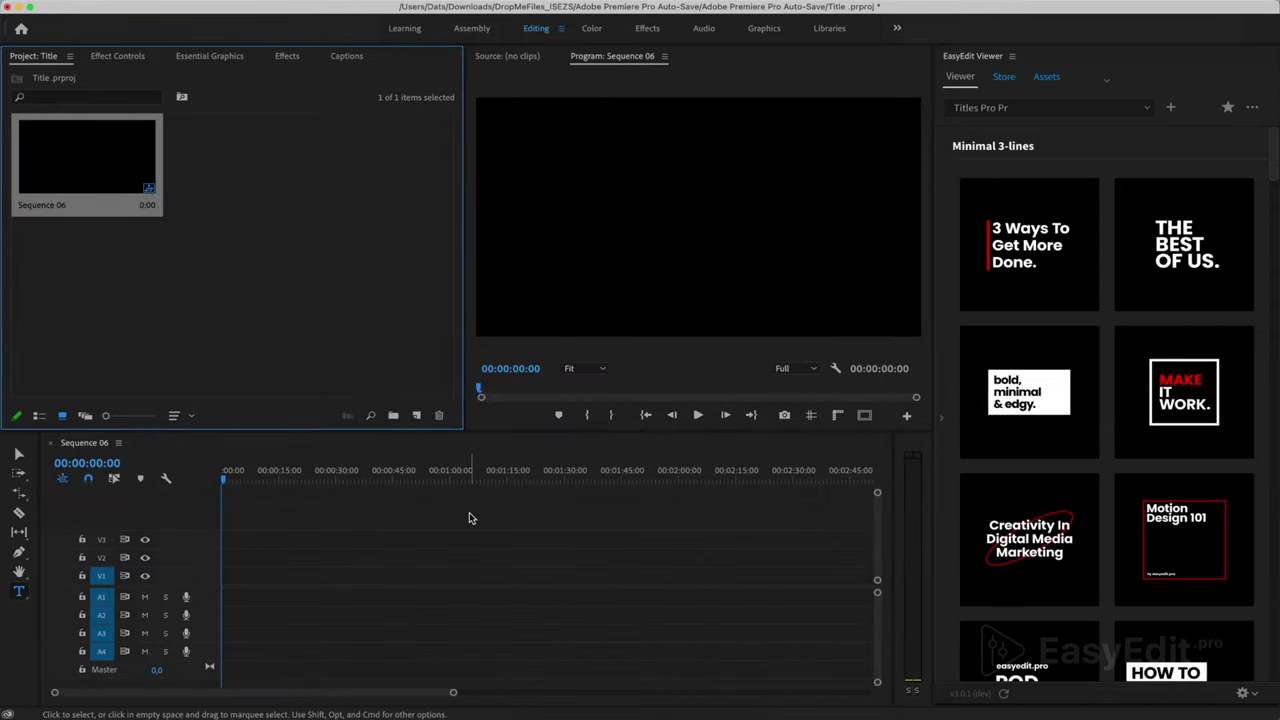
left_click(18, 593)
left_click(506, 240)
type("Travel")
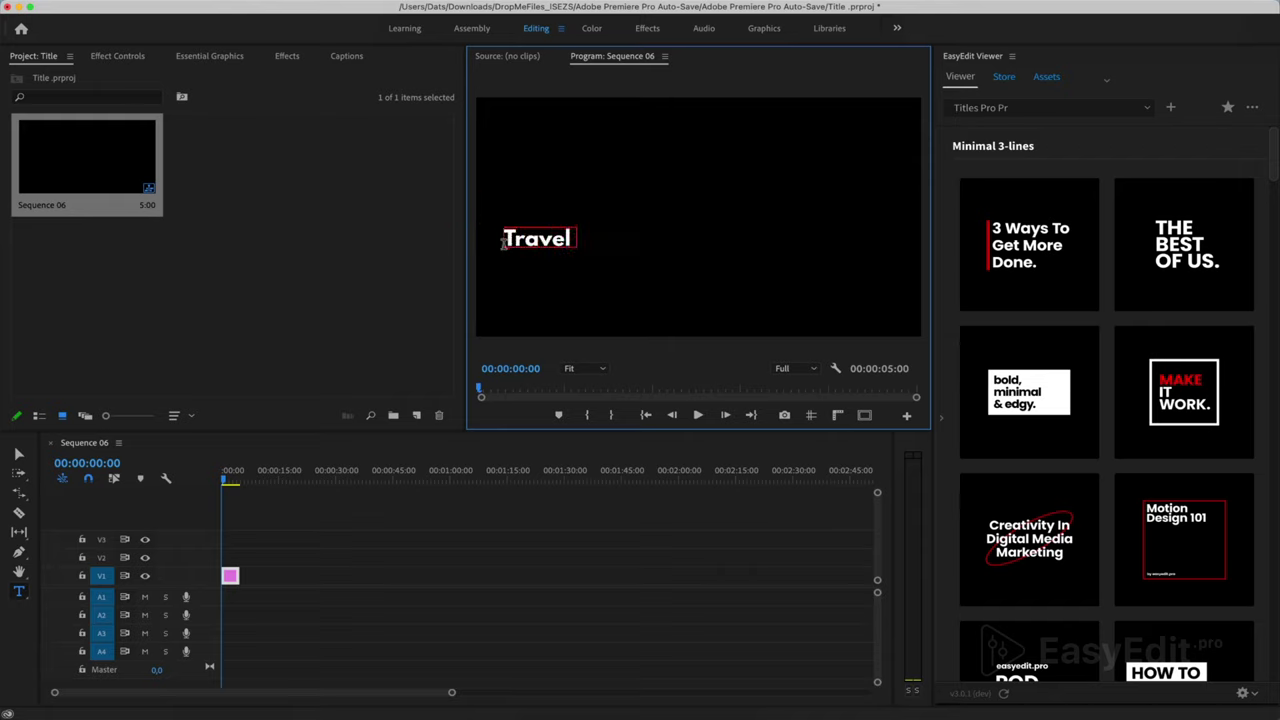
type(" Blog")
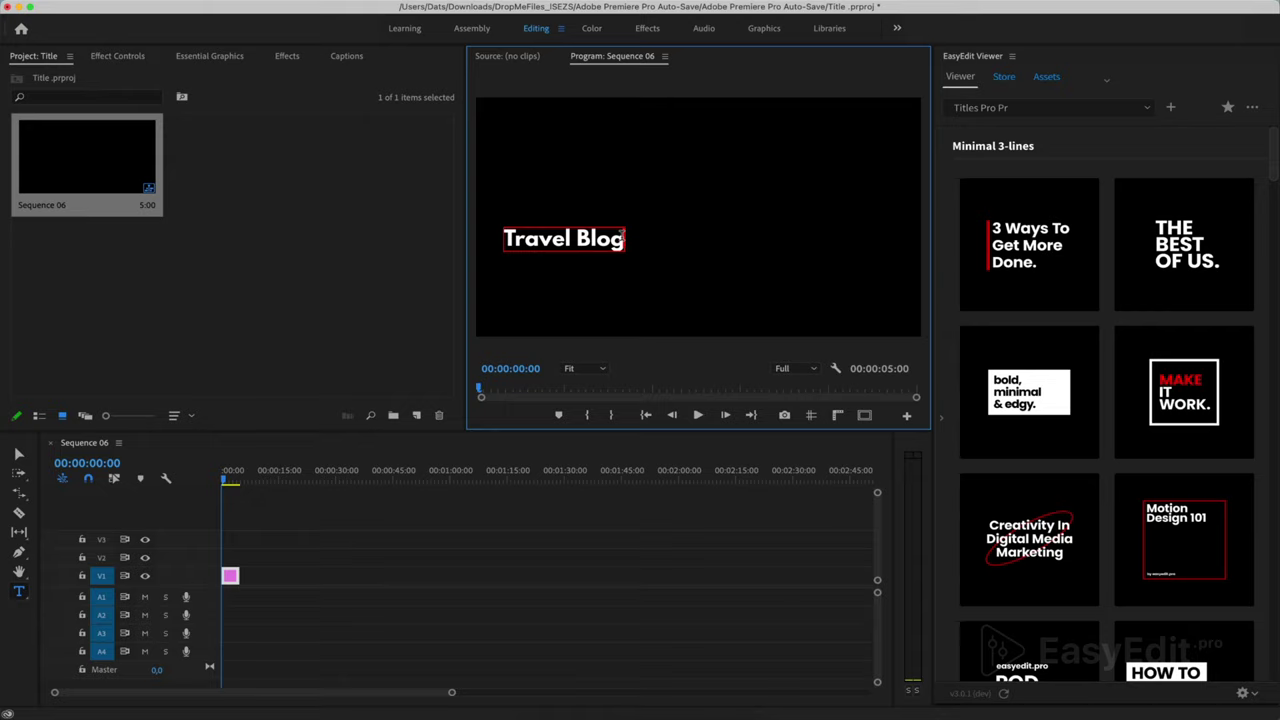
left_click(232, 567)
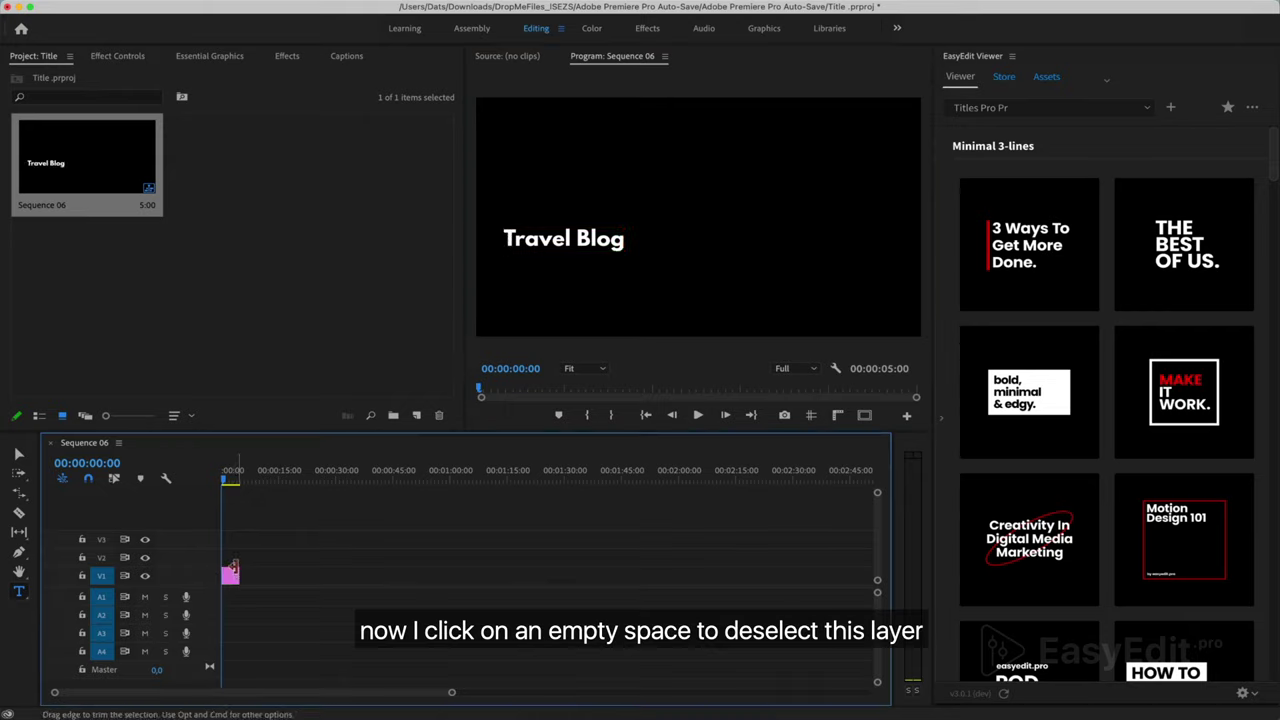
Add a separate 'Part 1' text clip and move Travel Blog onto the track above it.
left_click(503, 281)
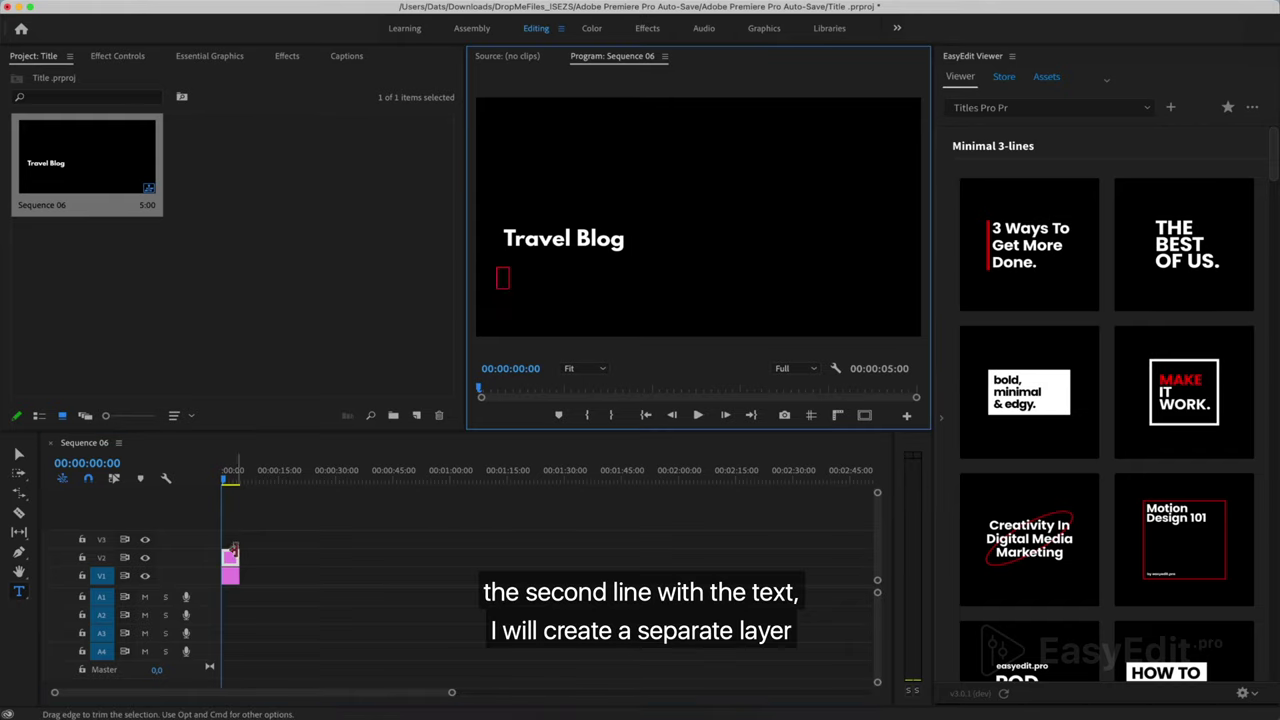
key("=")
key("=")
key("=")
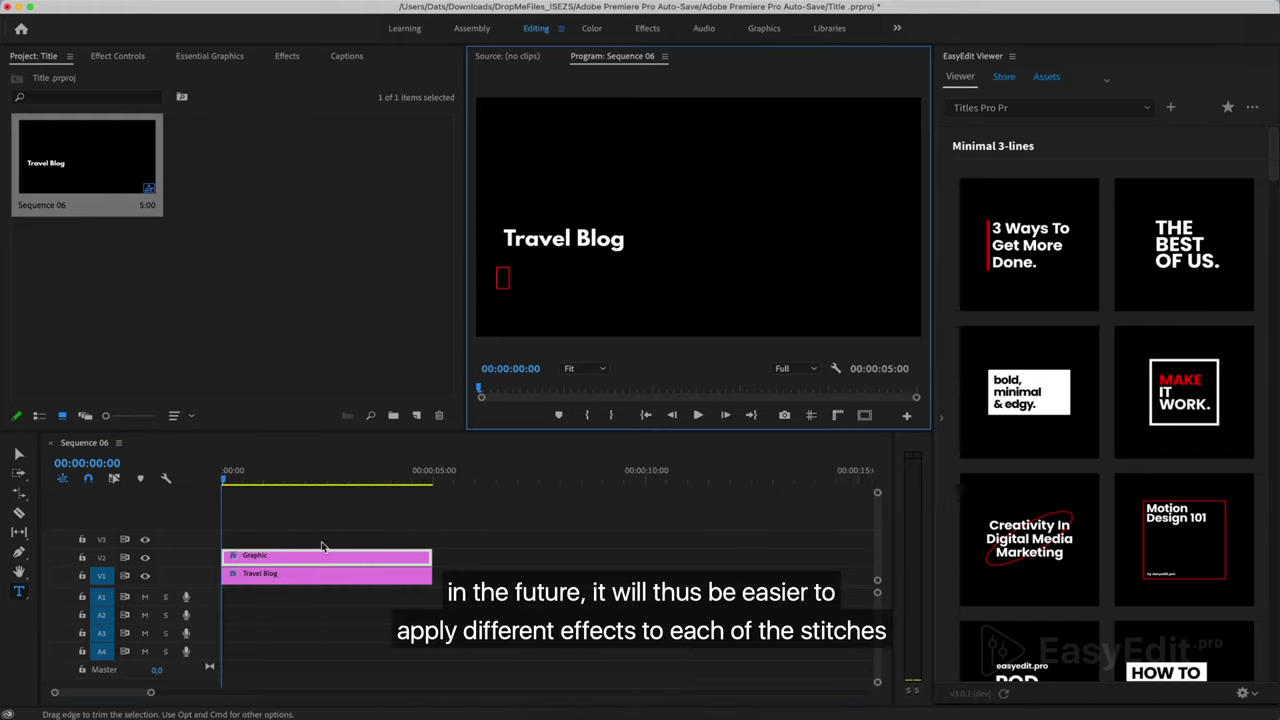
left_click(502, 278)
type("Part 1")
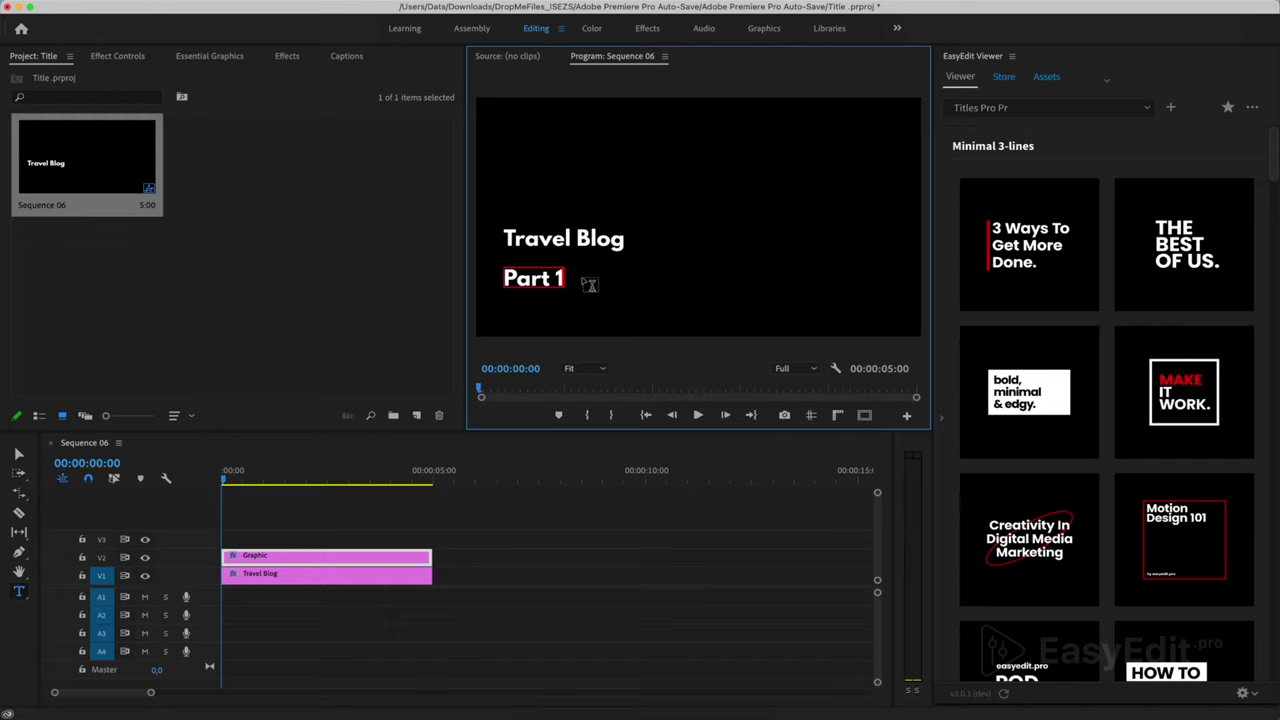
left_click(280, 548)
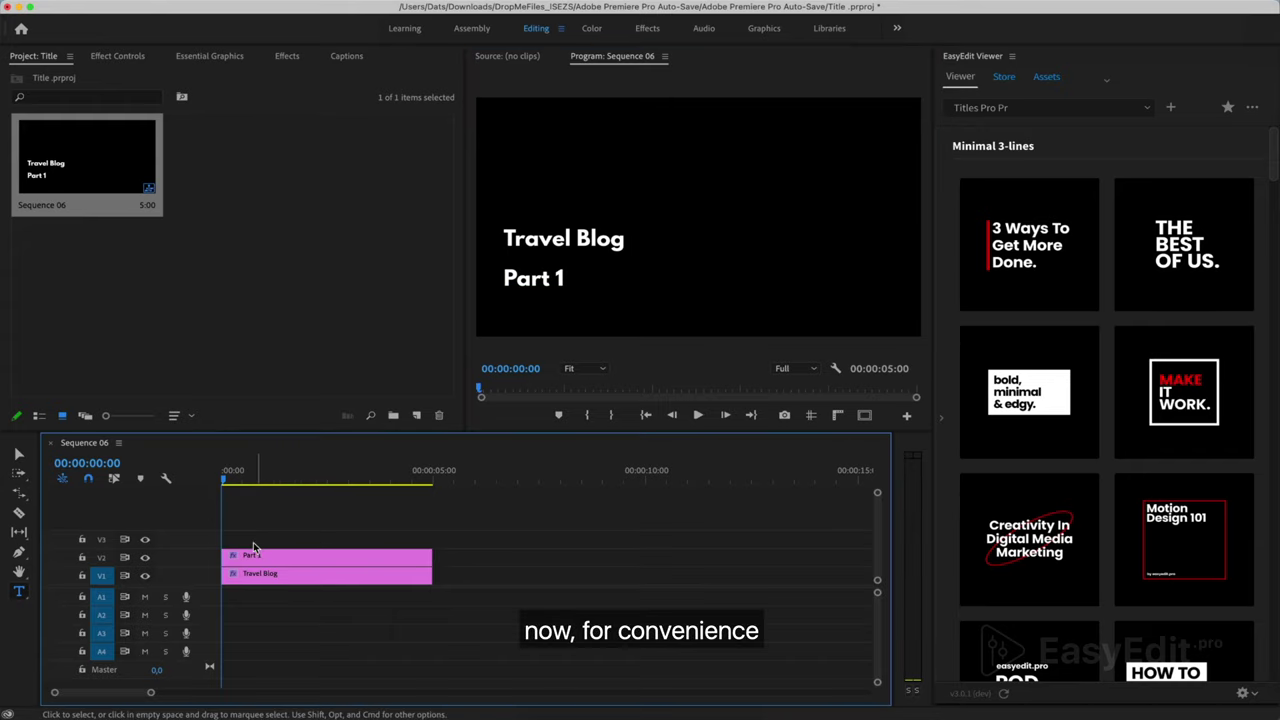
left_click_drag(279, 579, 265, 548)
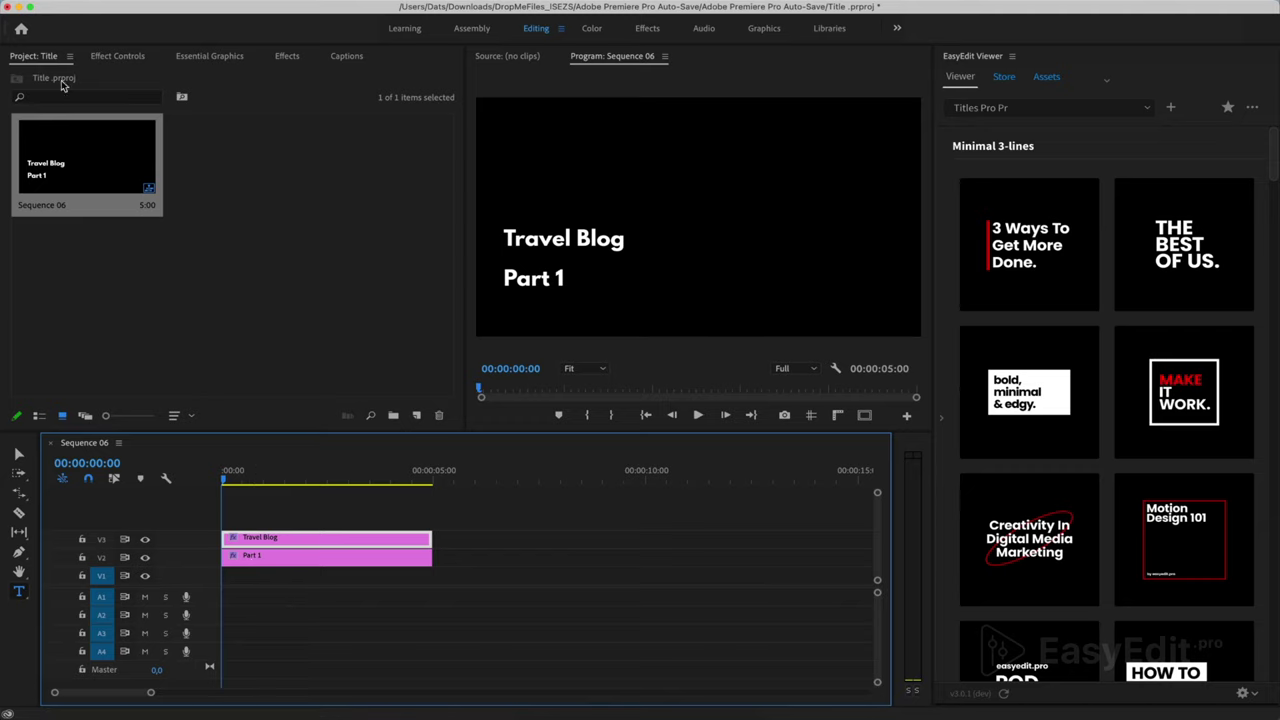
Expand the Travel Blog text properties and set its font to SF UI Display.
left_click(110, 57)
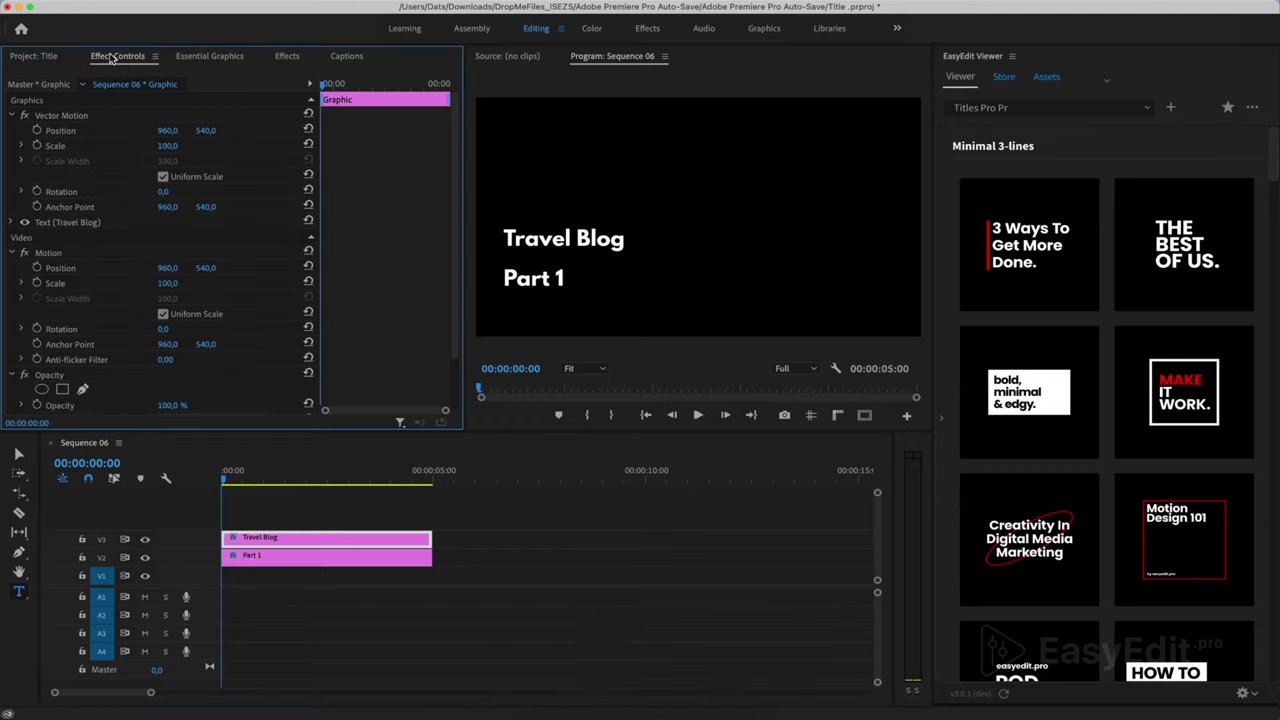
left_click(11, 223)
scroll(156, 249, "down", 4)
scroll(156, 249, "down", 1)
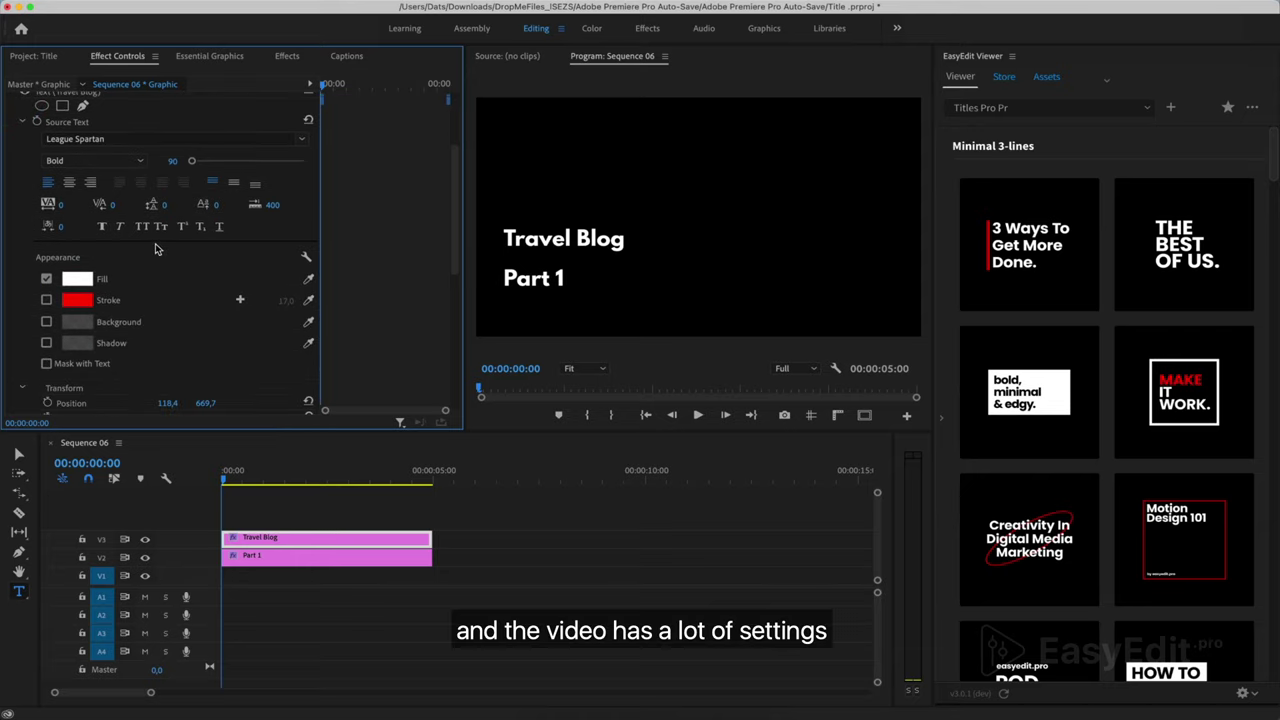
left_click(305, 141)
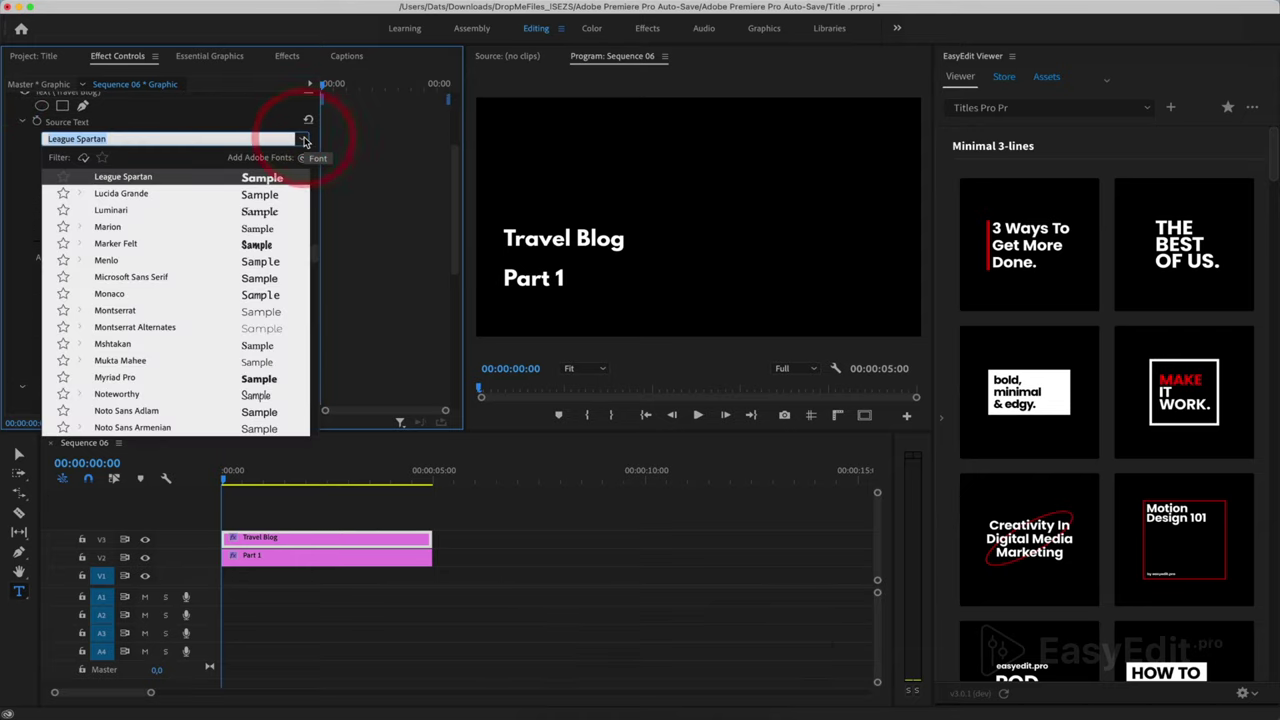
scroll(213, 281, "down", 15)
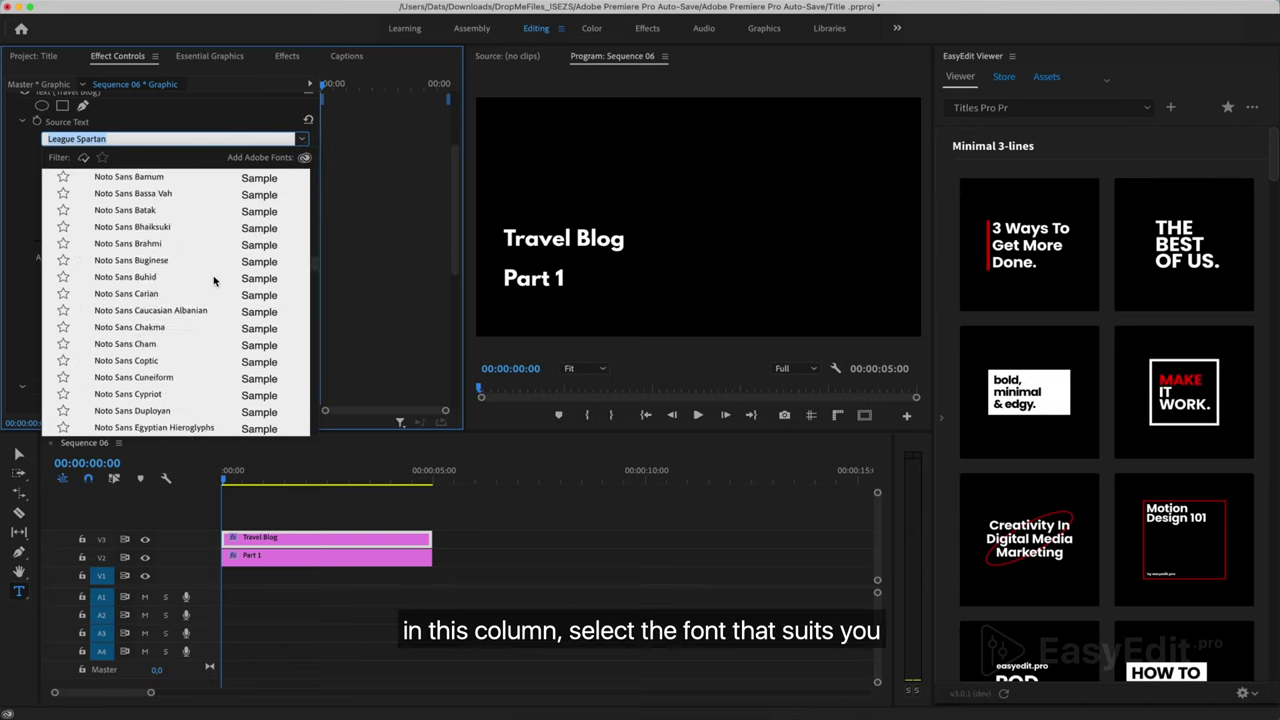
scroll(213, 281, "down", 8)
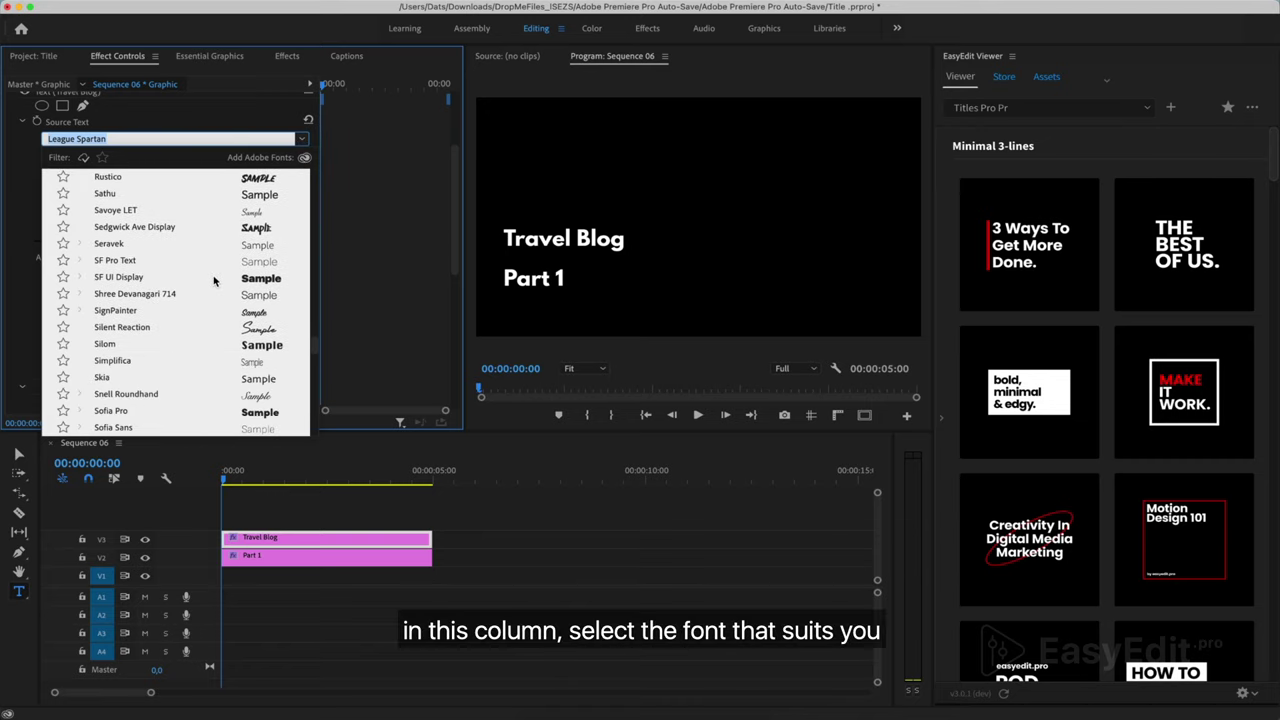
left_click(80, 277)
scroll(80, 280, "down", 2)
left_click(120, 362)
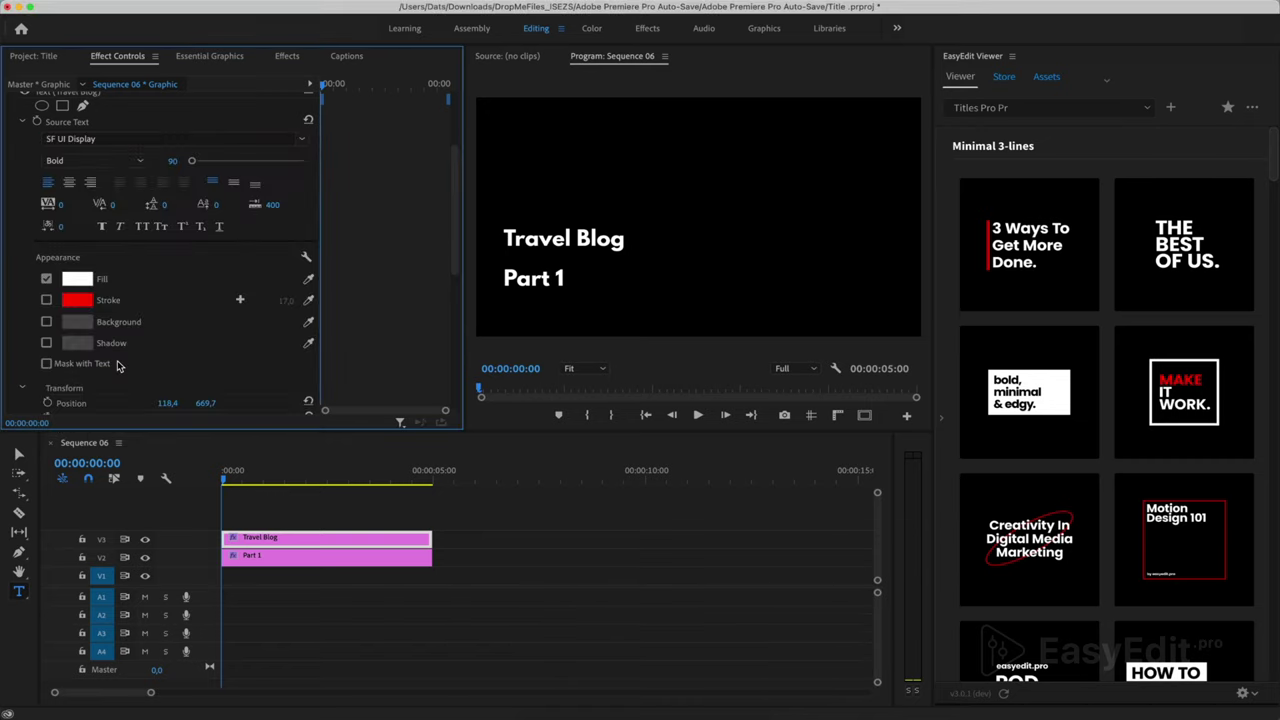
Make Travel Blog SF UI Display Heavy and widen its tracking to 30.
left_click_drag(505, 243, 626, 244)
left_click(302, 144)
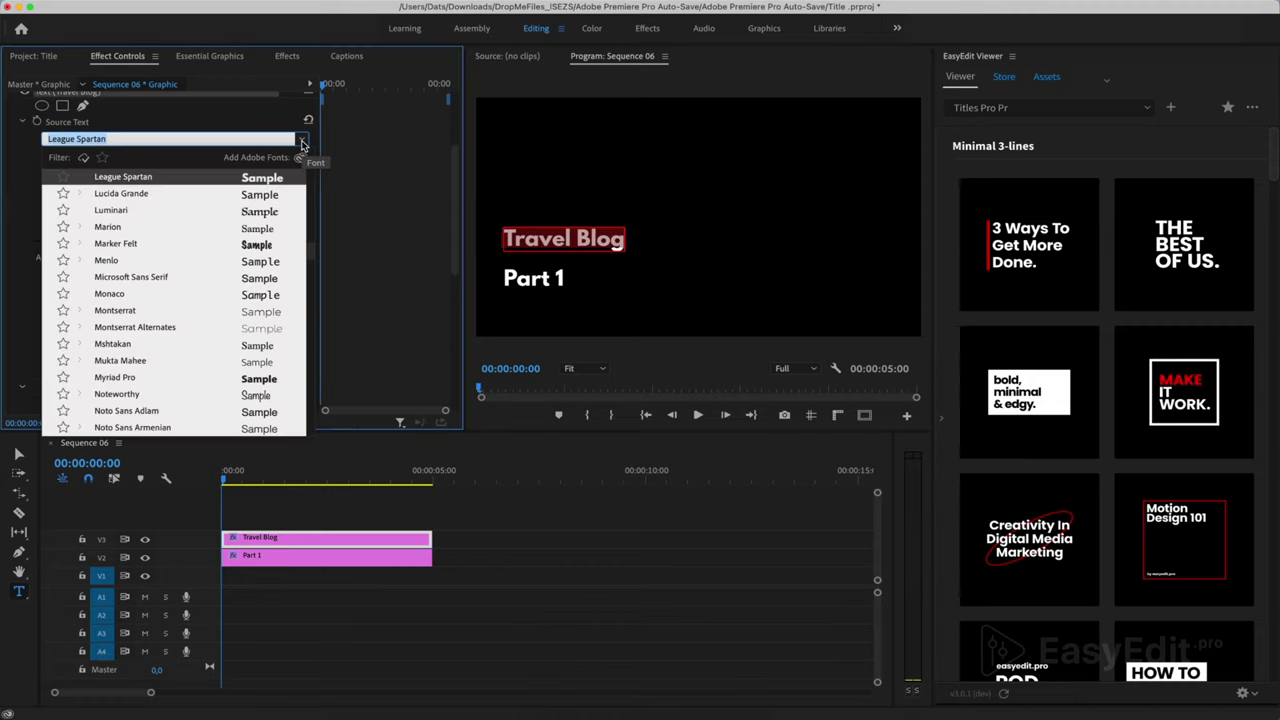
scroll(180, 285, "down", 10)
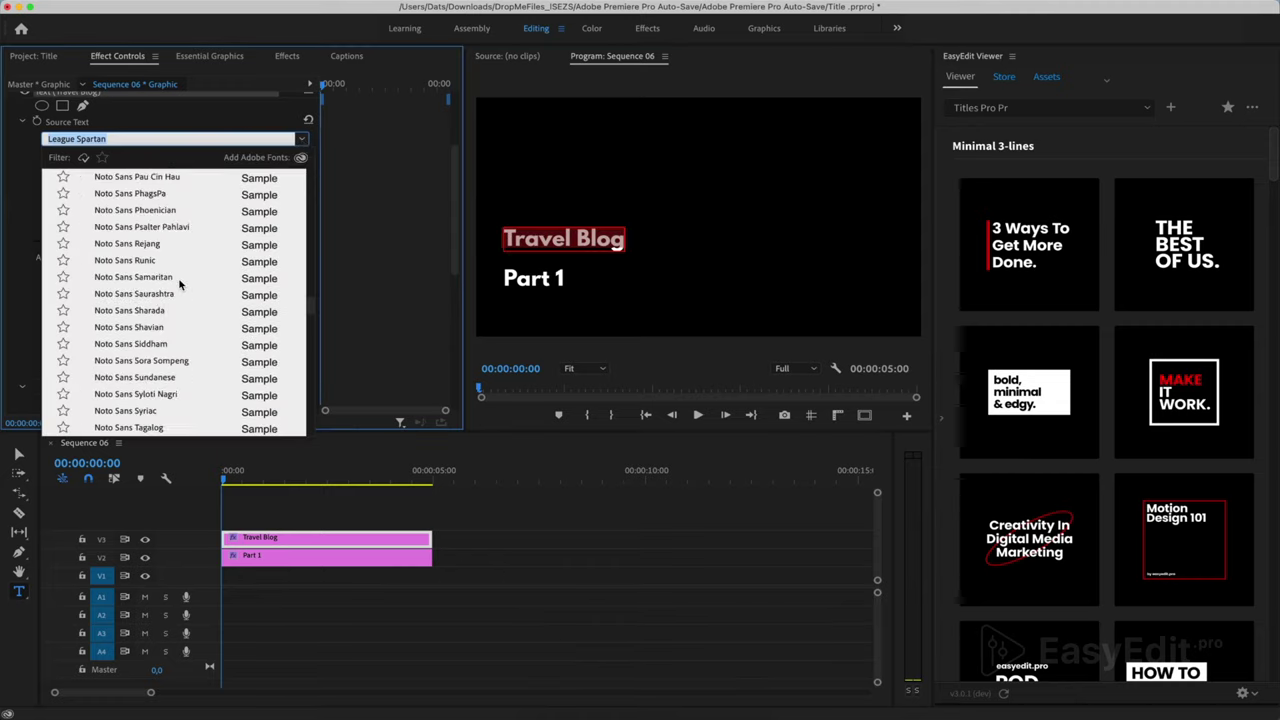
scroll(180, 285, "down", 10)
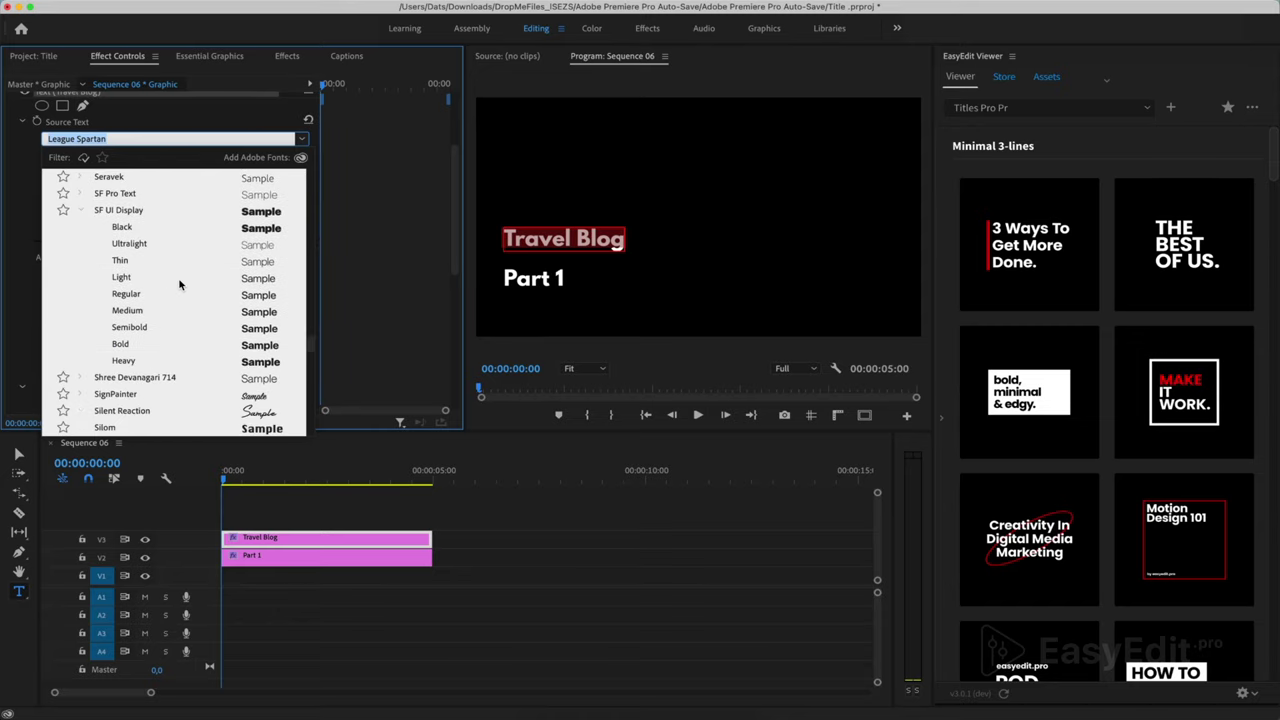
key("Escape")
left_click(140, 161)
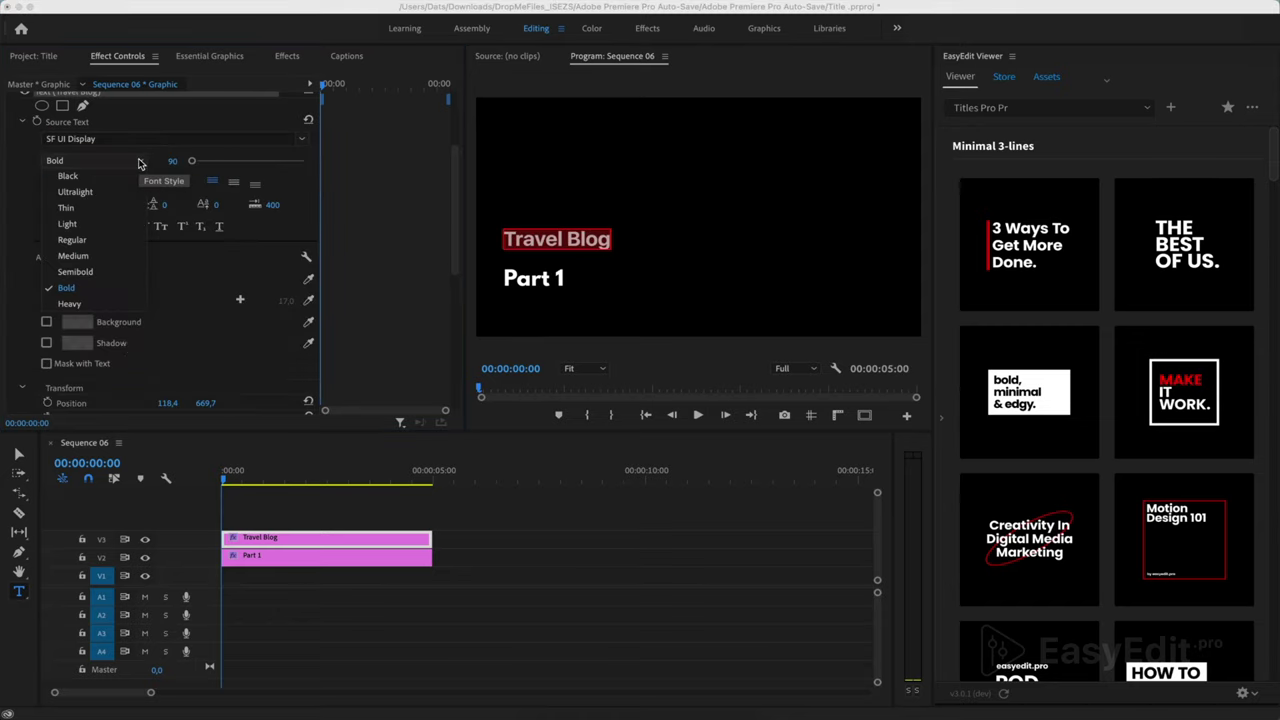
left_click(70, 304)
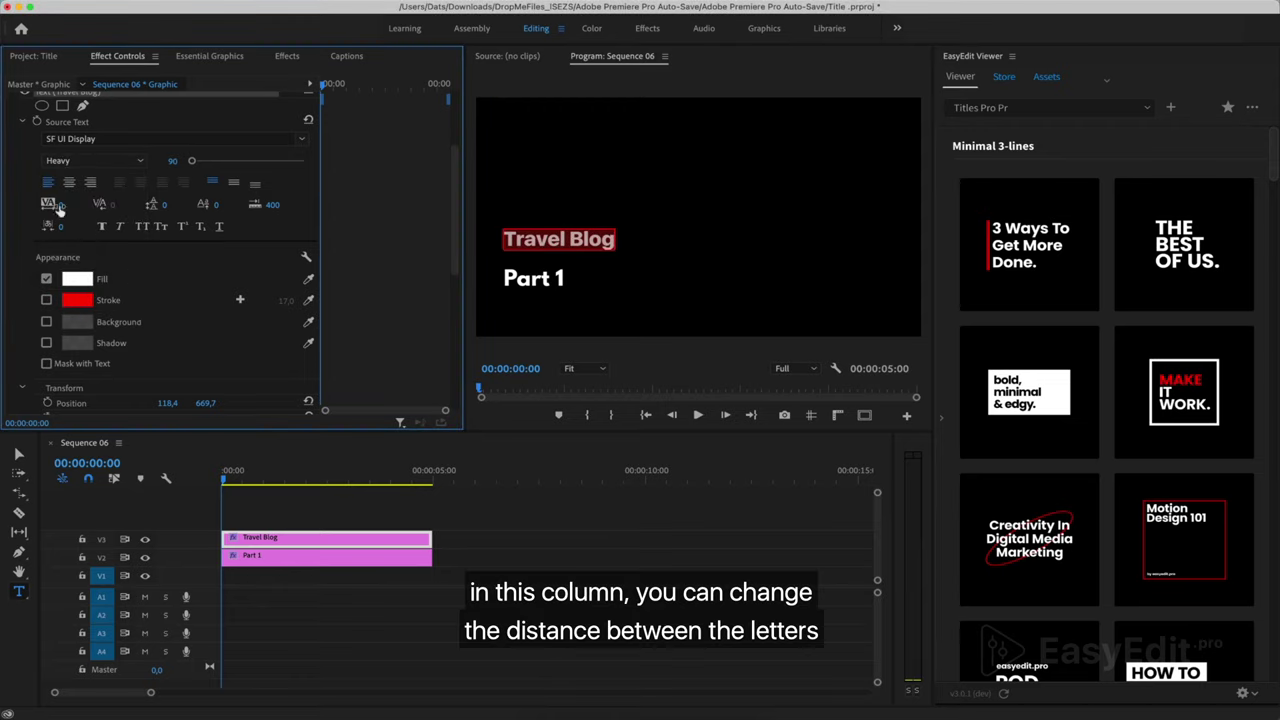
left_click_drag(60, 204, 88, 204)
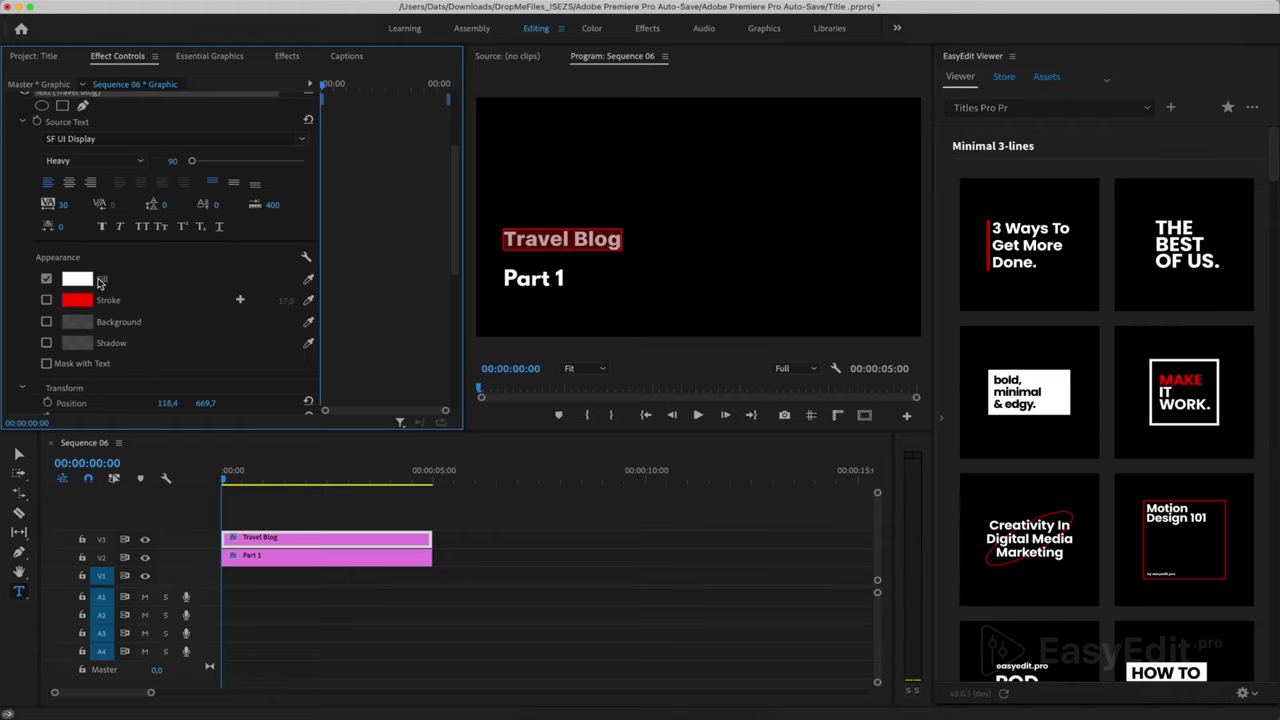
Try a dark red fill on Travel Blog, then restore the fill to white.
left_click(86, 280)
left_click(240, 443)
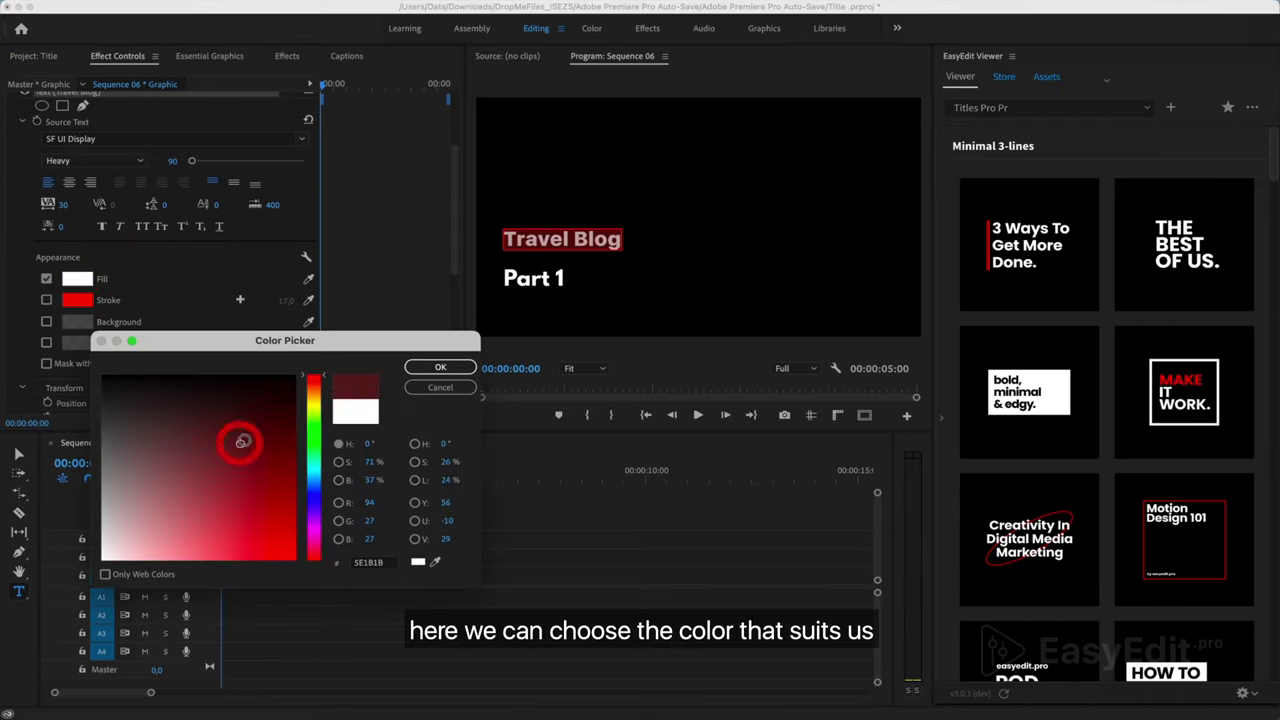
left_click(440, 367)
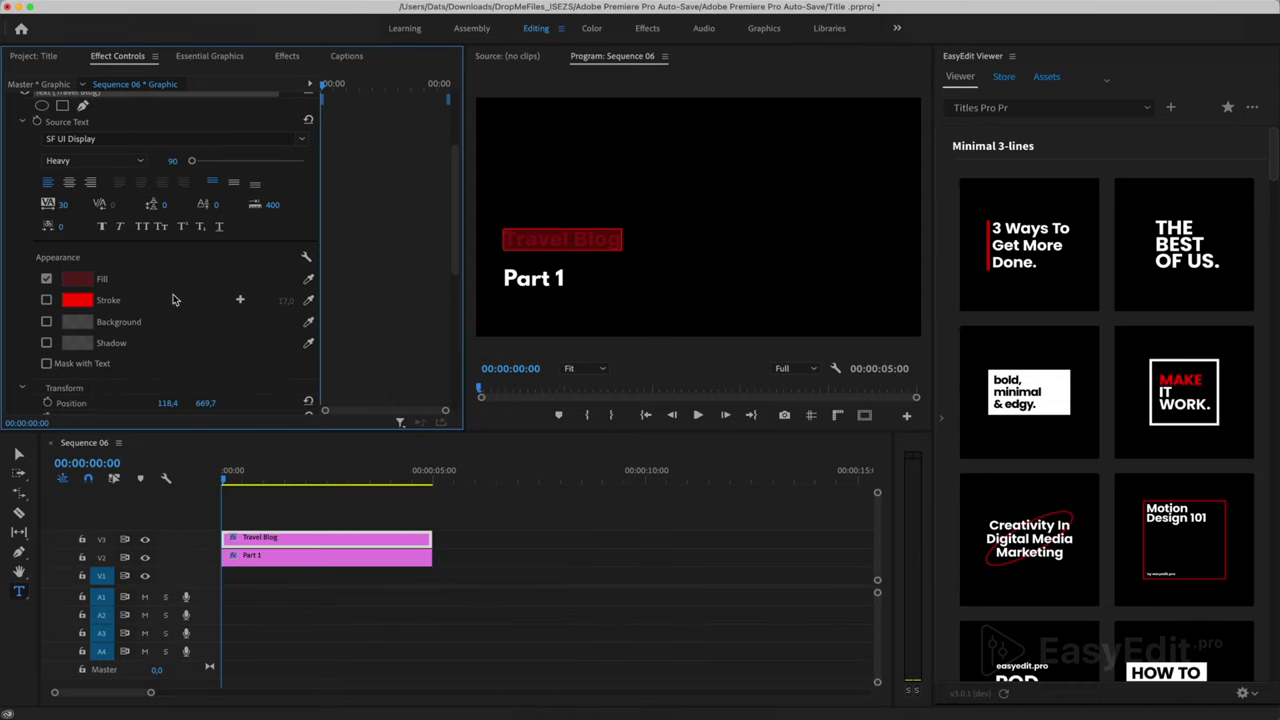
left_click(86, 281)
left_click(103, 372)
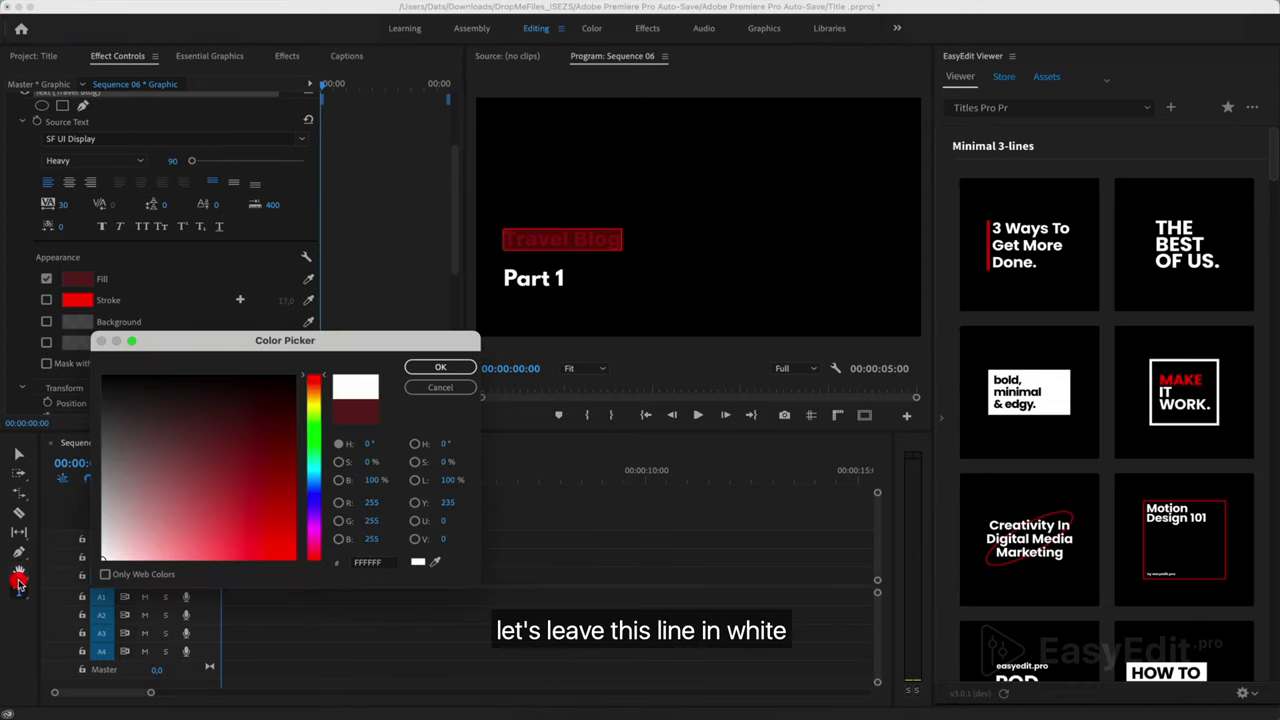
left_click(443, 367)
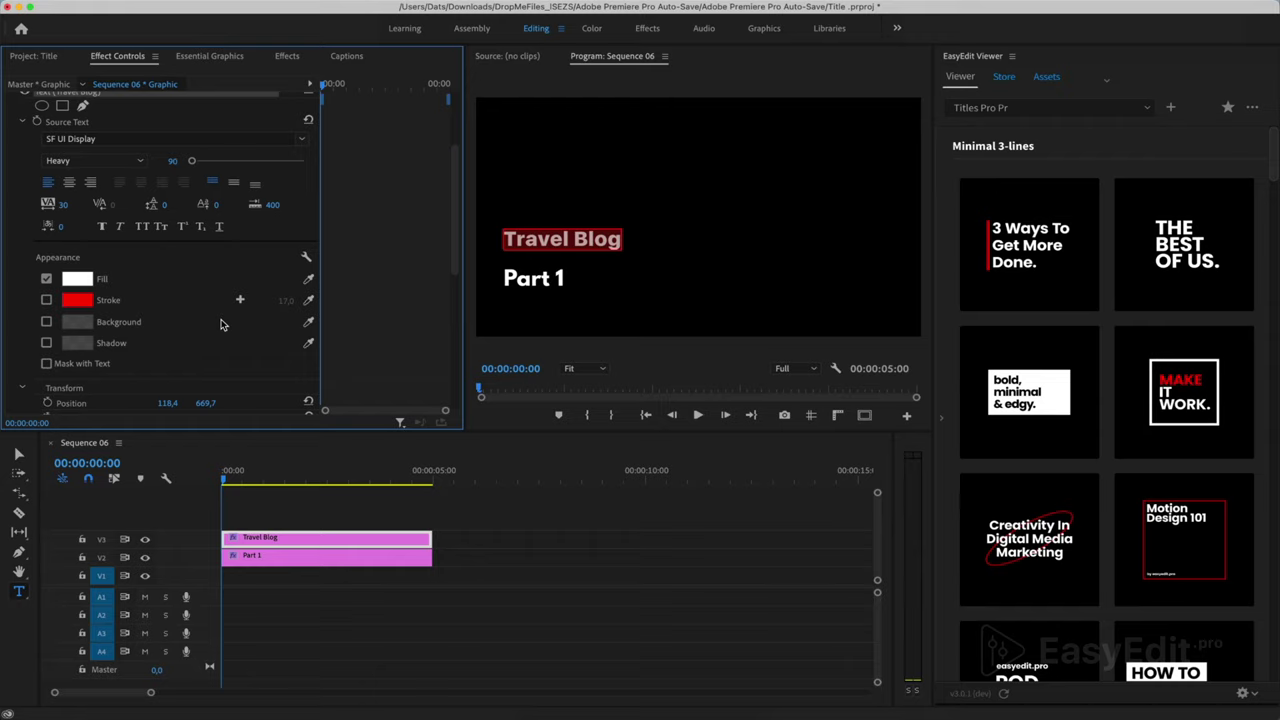
Nudge the Travel Blog title slightly lower via its Position value.
scroll(222, 324, "down", 5)
scroll(222, 324, "down", 2)
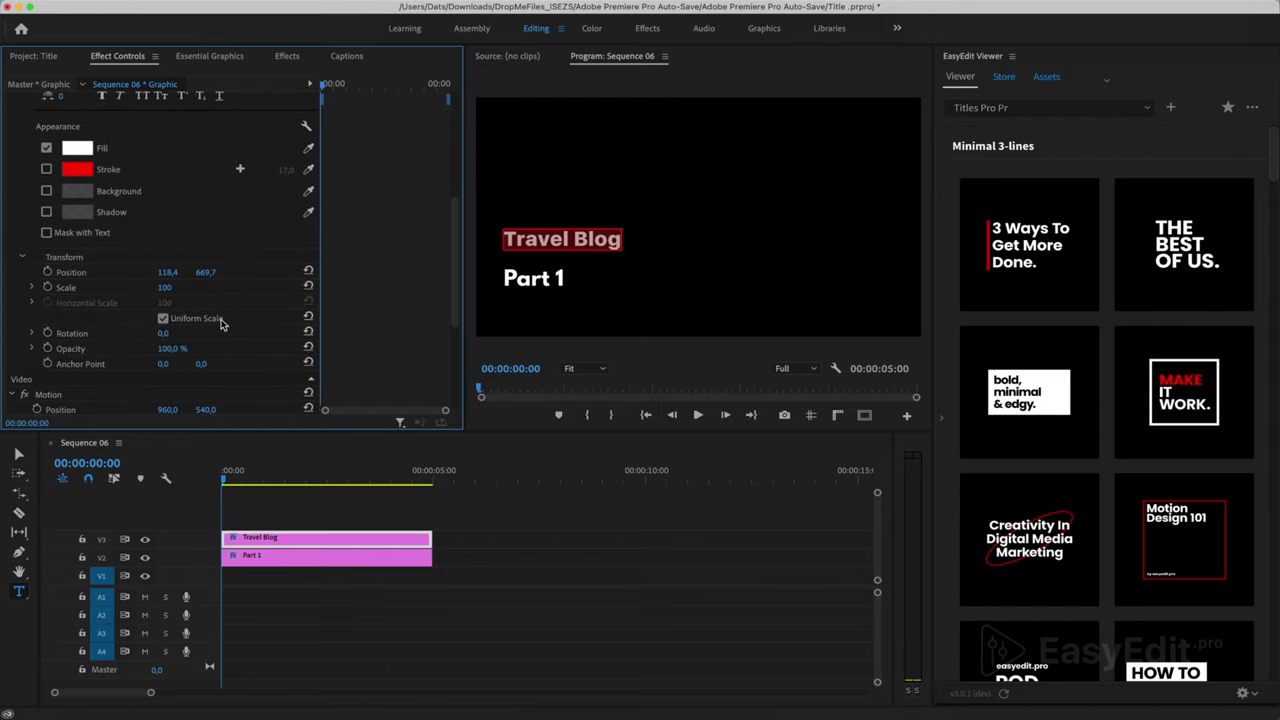
left_click_drag(206, 272, 211, 272)
scroll(222, 300, "down", 6)
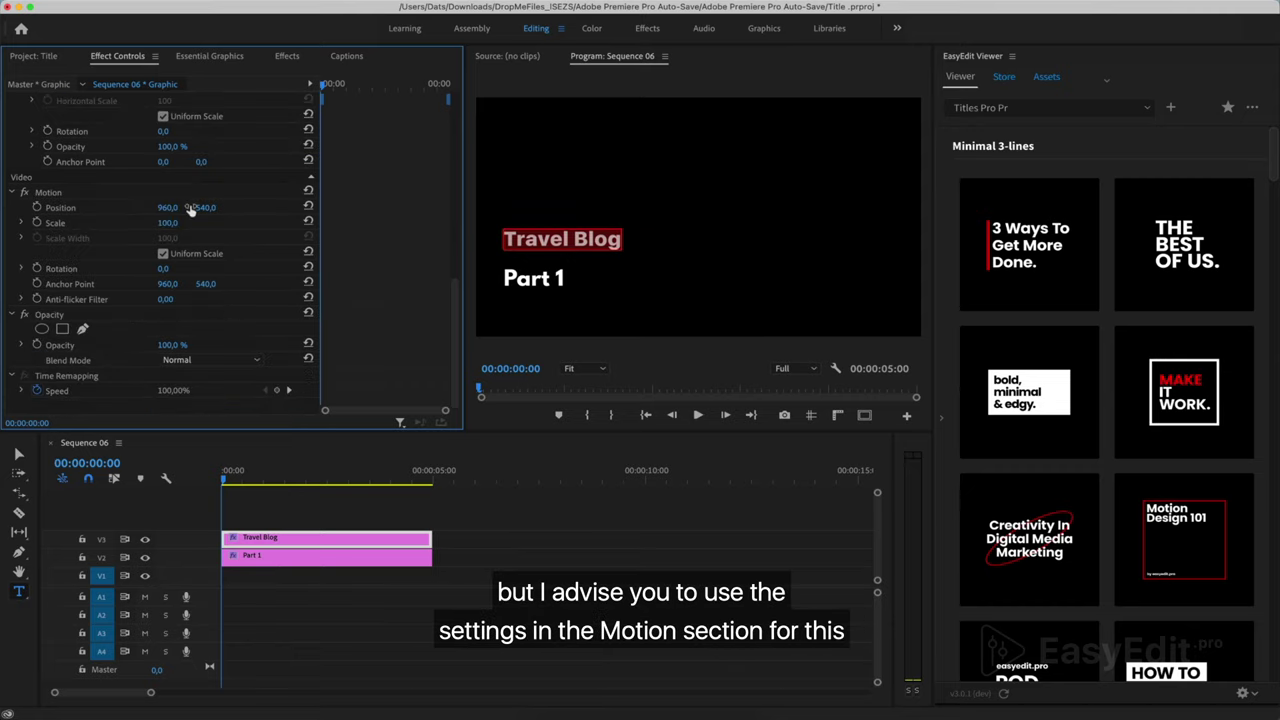
left_click_drag(205, 207, 212, 207)
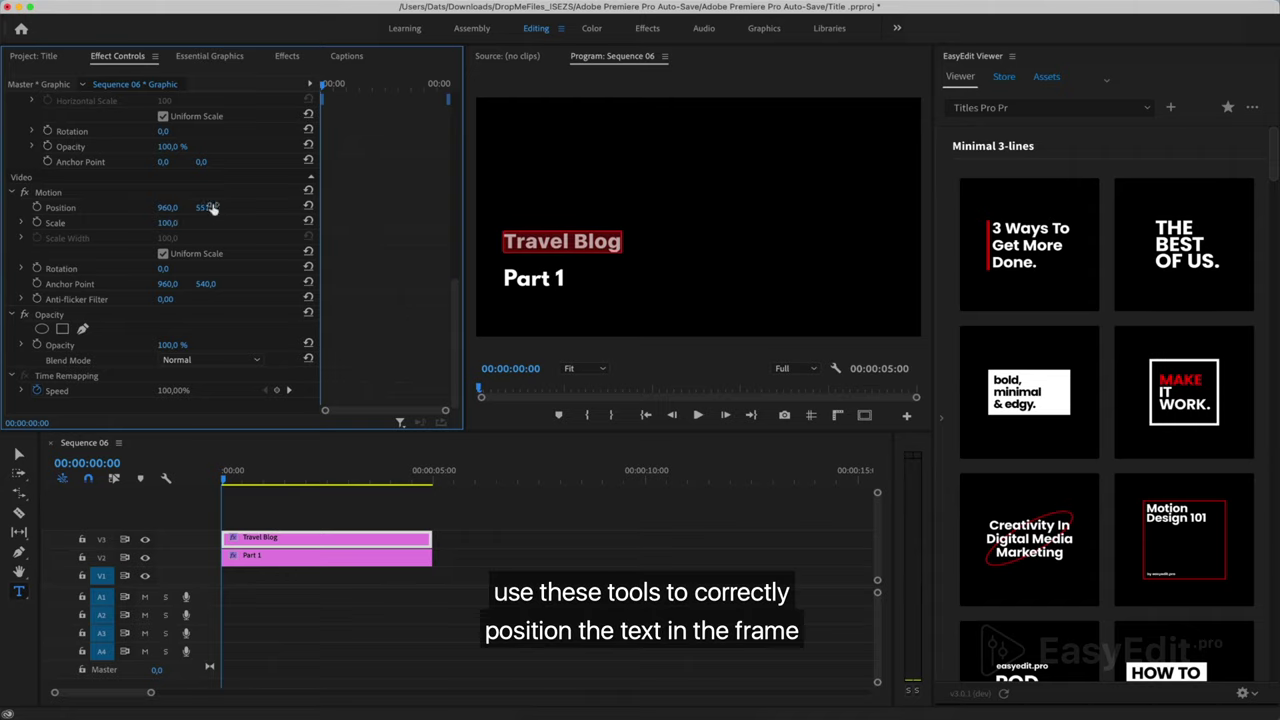
Show safe margins, rulers and guides, and drag horizontal and vertical guides into place.
left_click(865, 416)
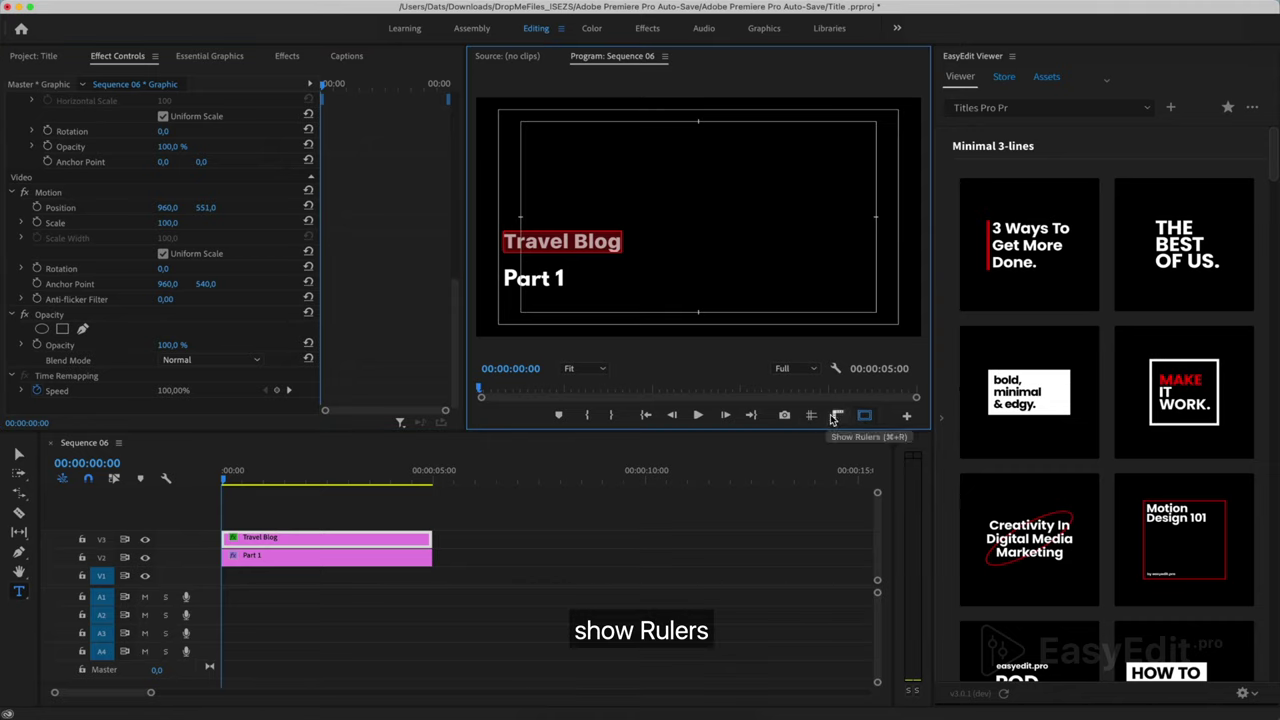
left_click(838, 415)
left_click(812, 416)
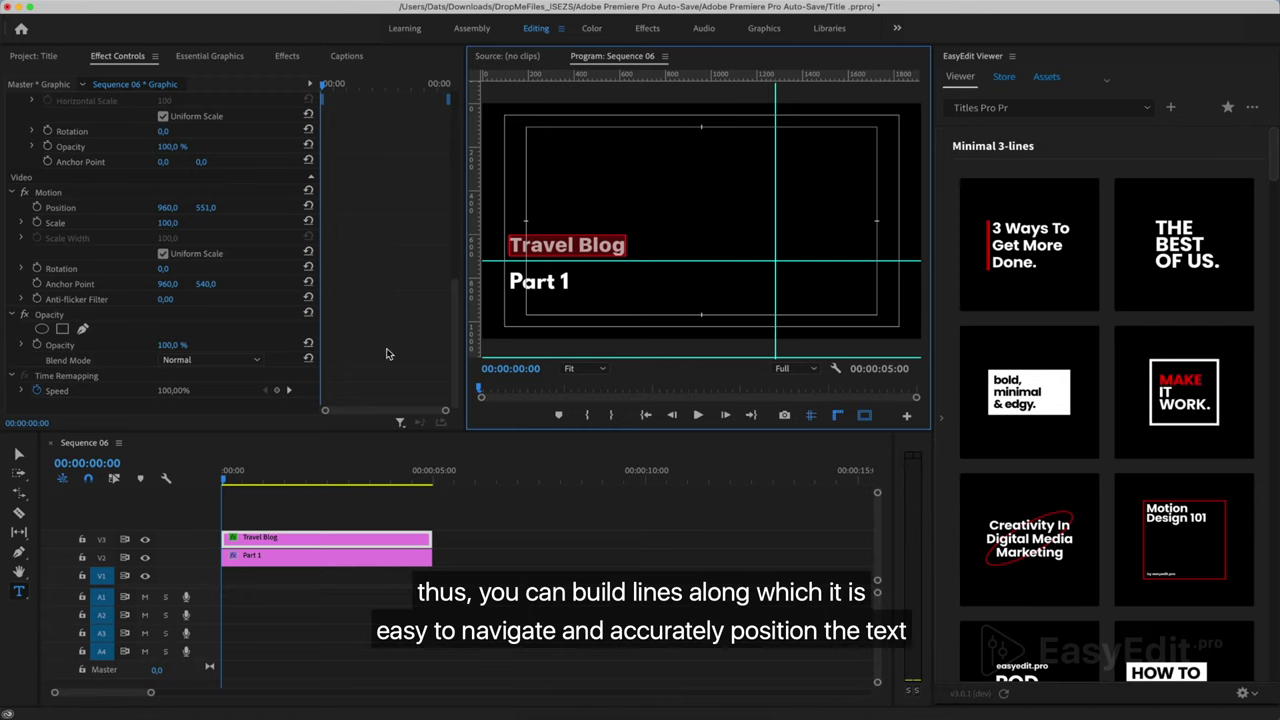
left_click(18, 453)
left_click_drag(487, 262, 483, 221)
left_click_drag(776, 324, 701, 328)
left_click(640, 346)
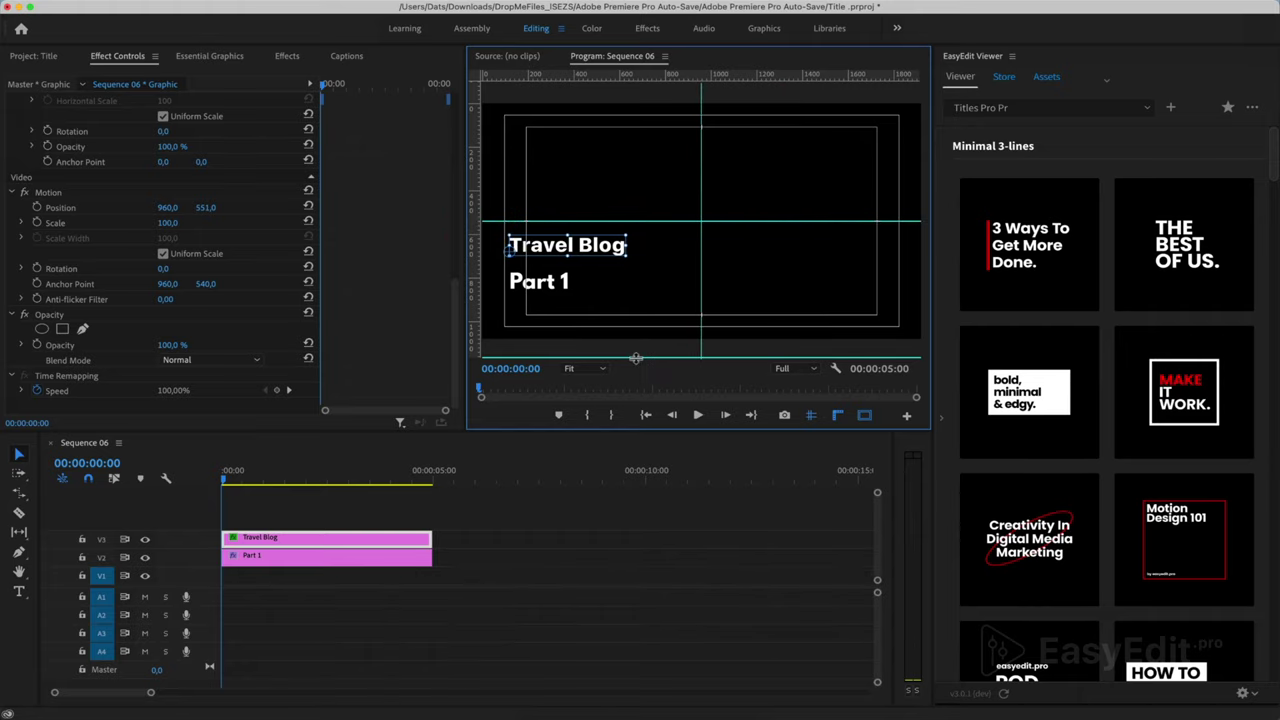
left_click_drag(636, 357, 630, 274)
left_click_drag(712, 220, 716, 233)
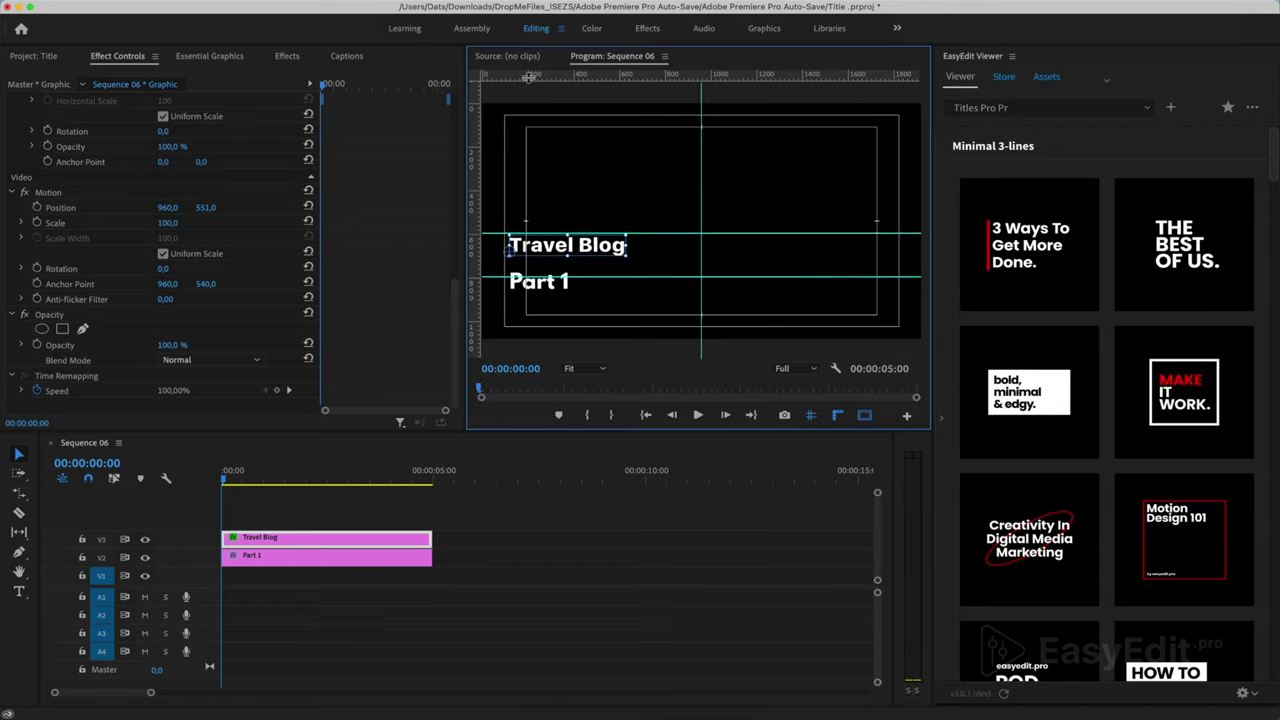
left_click_drag(528, 77, 549, 307)
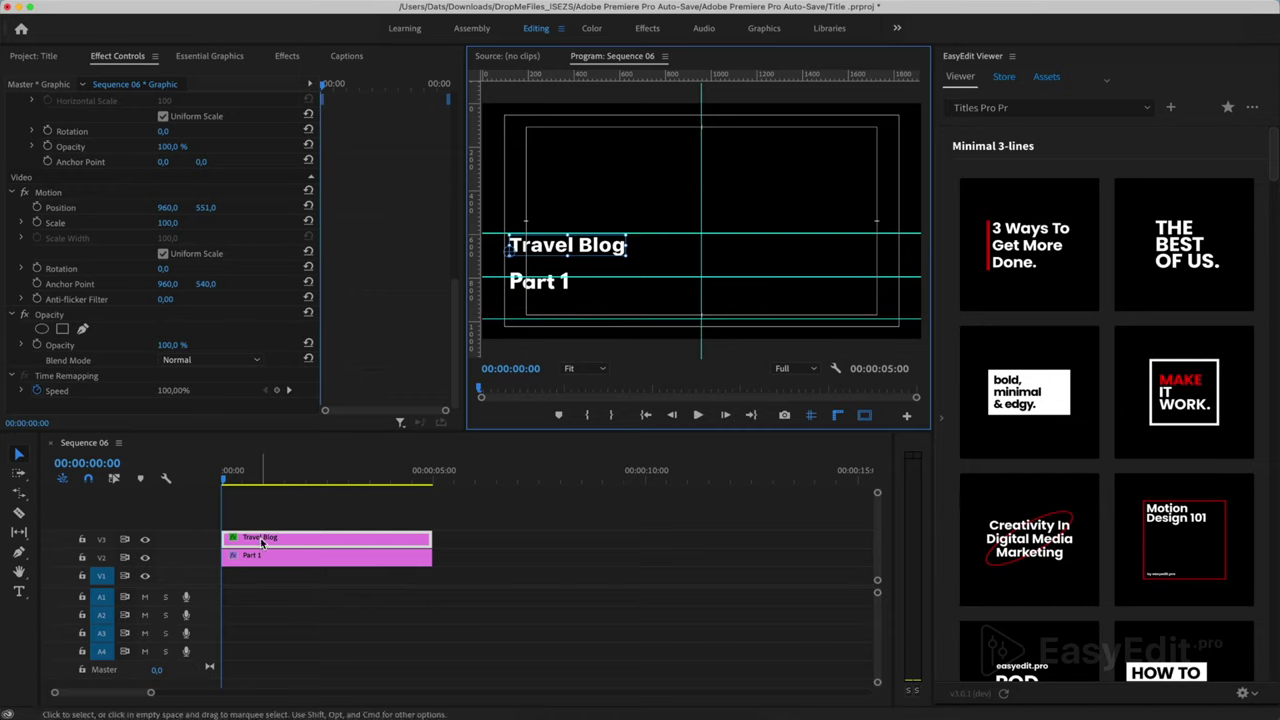
Align the titles to the guides: Travel Blog at Y 637, Part 1 at Y 607.
key("shift+3")
left_click_drag(205, 207, 241, 207)
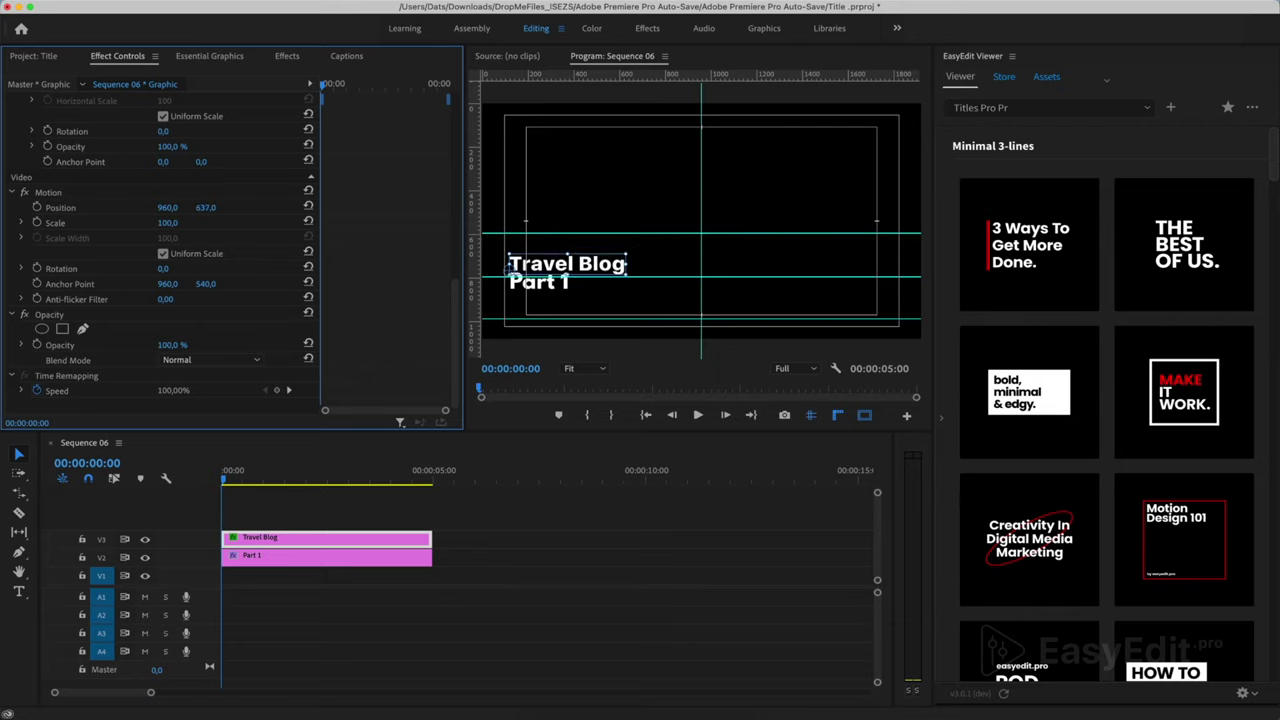
left_click(273, 558)
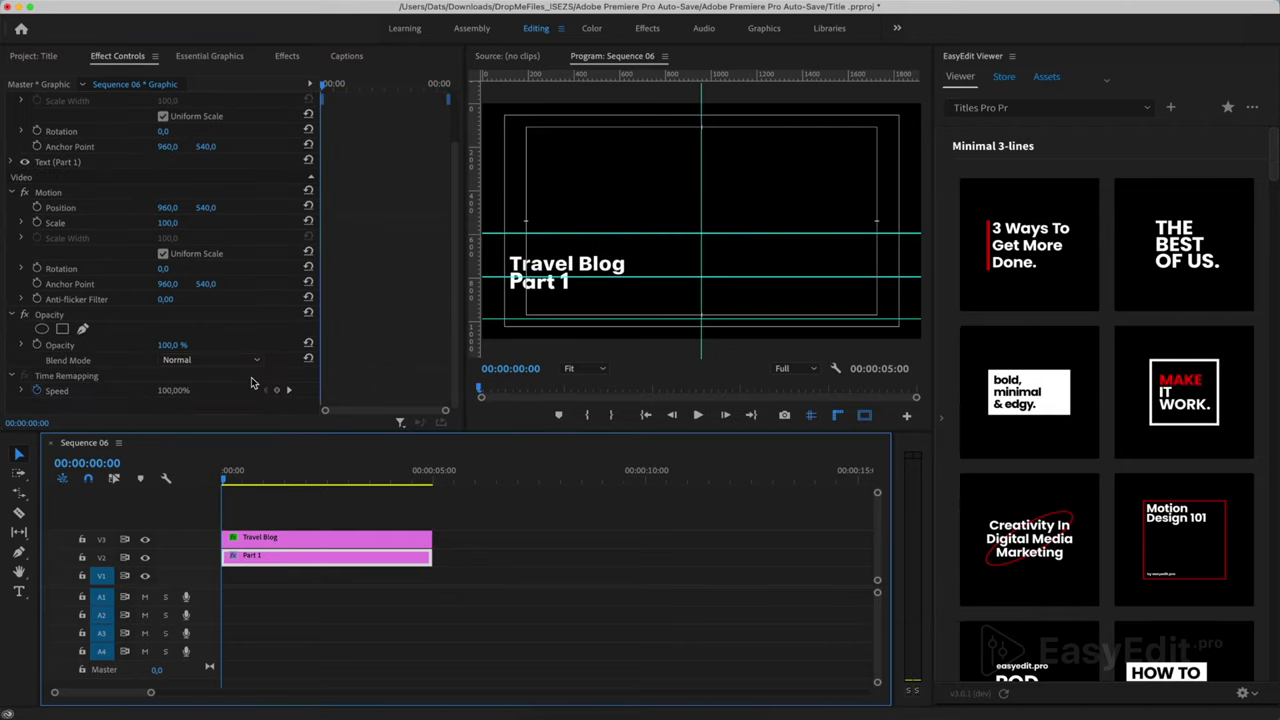
mouse_move(205, 207)
left_mouse_down()
mouse_move(245, 207)
mouse_move(211, 207)
left_mouse_up()
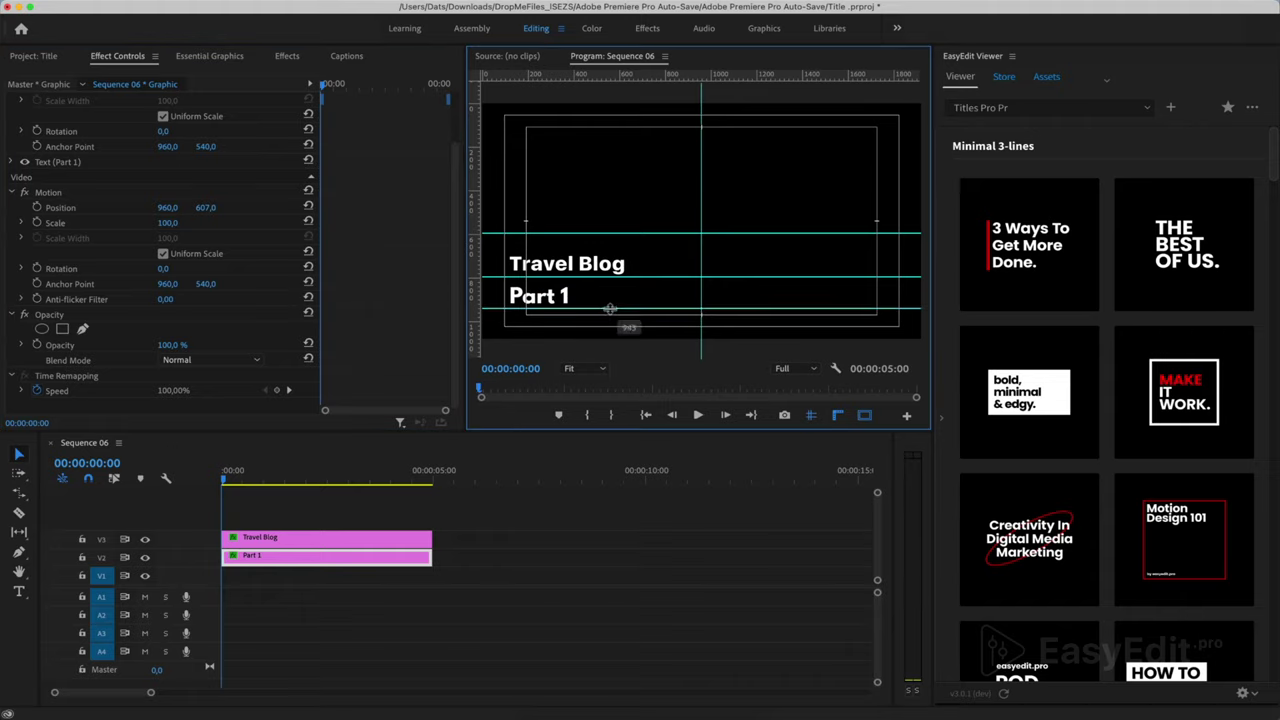
left_click_drag(609, 308, 609, 308)
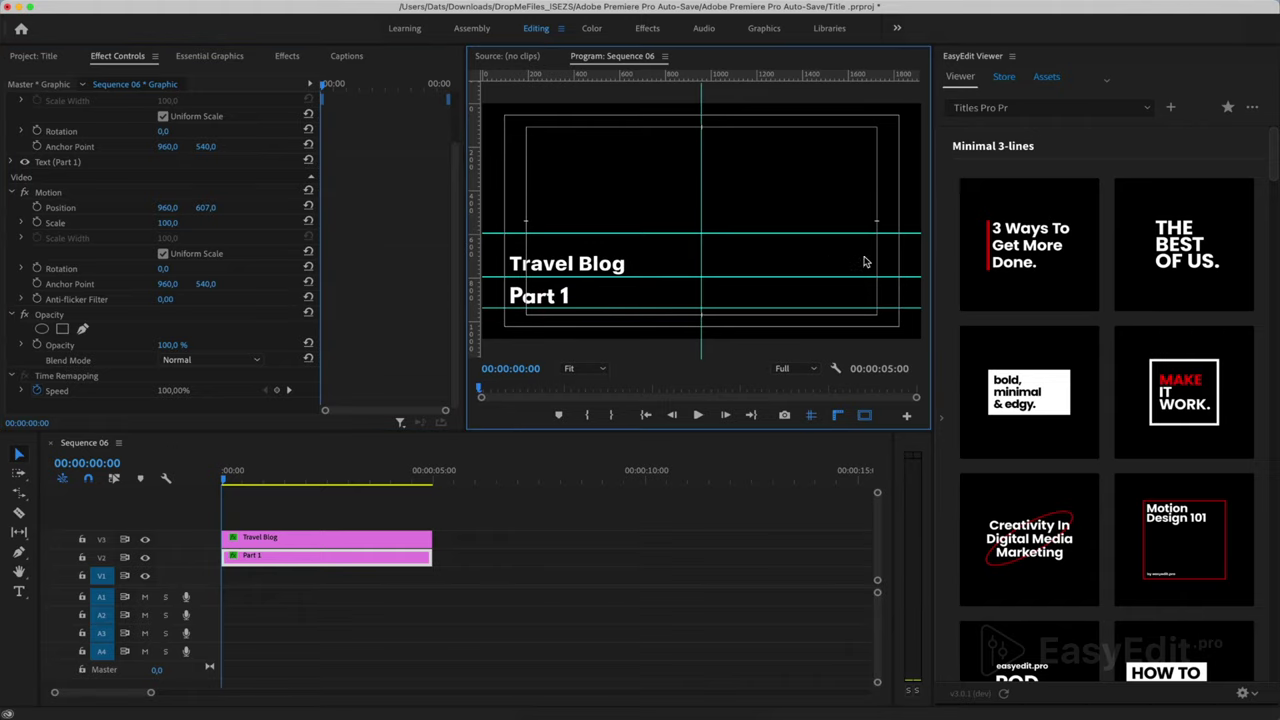
Hide the guides, rulers and safe margins in the program view.
left_click(811, 415)
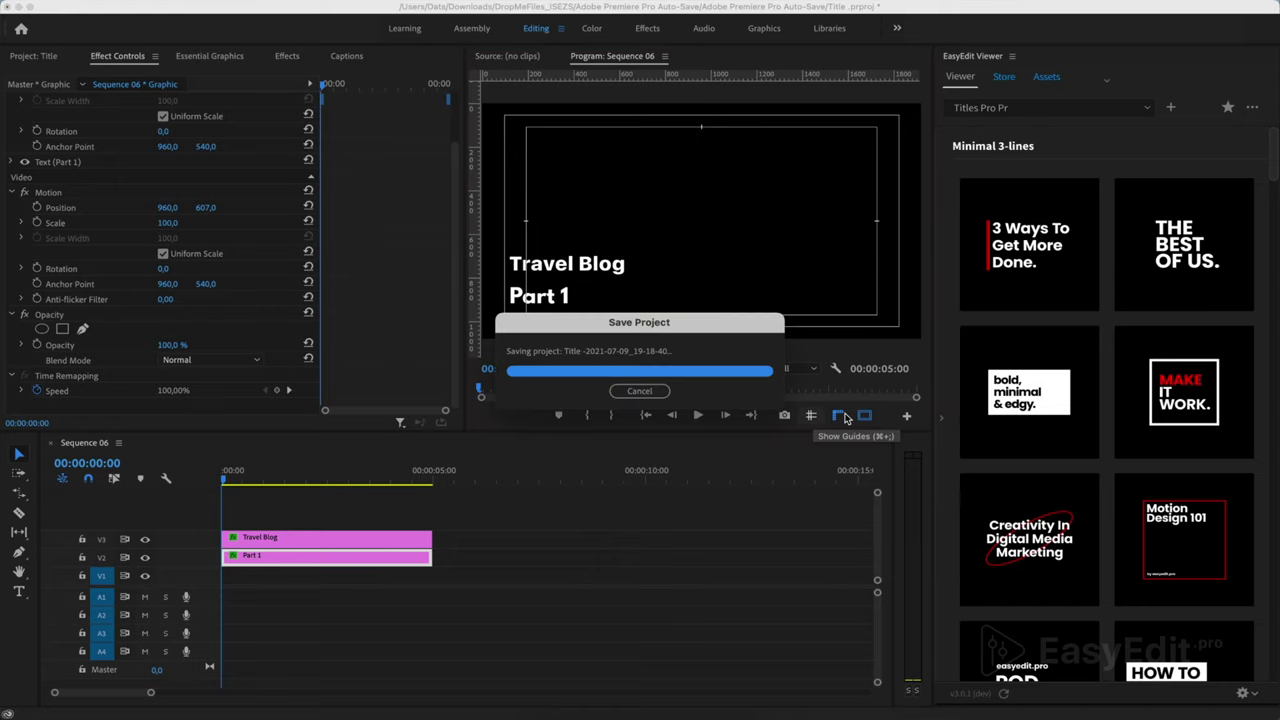
left_click(842, 415)
left_click(865, 415)
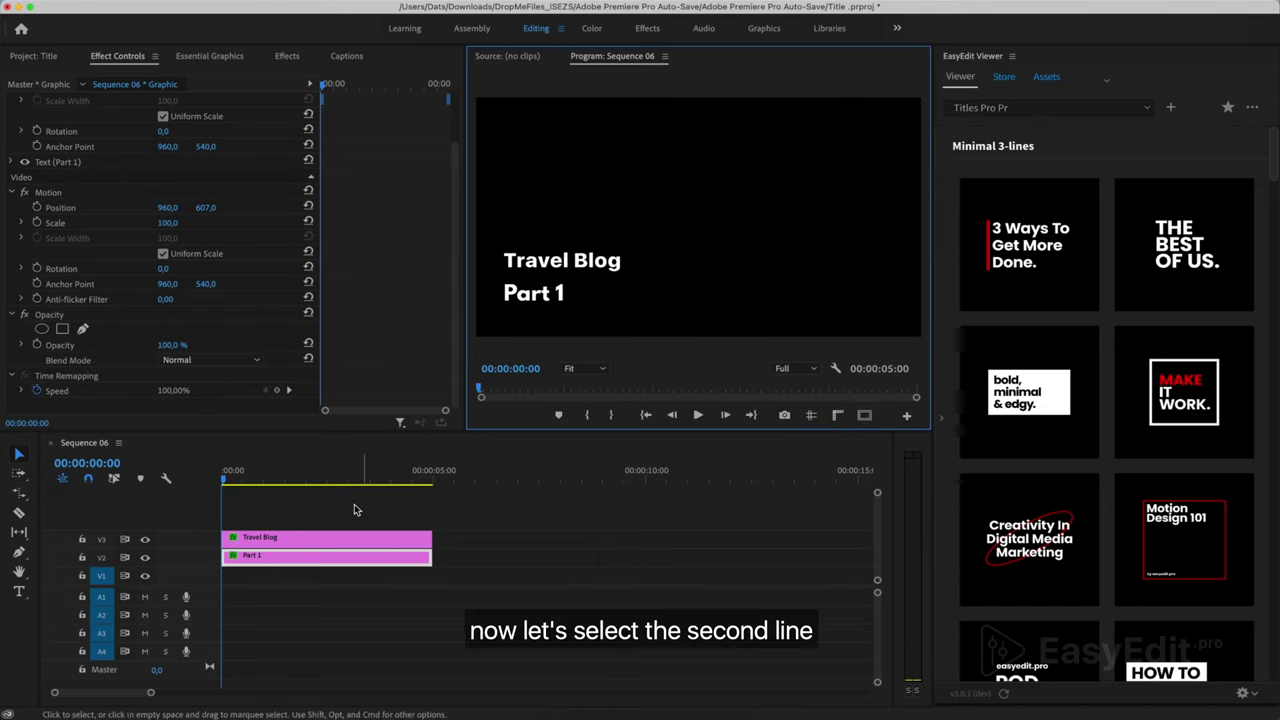
Set the Part 1 title's font to SF UI Display Heavy.
left_click(268, 555)
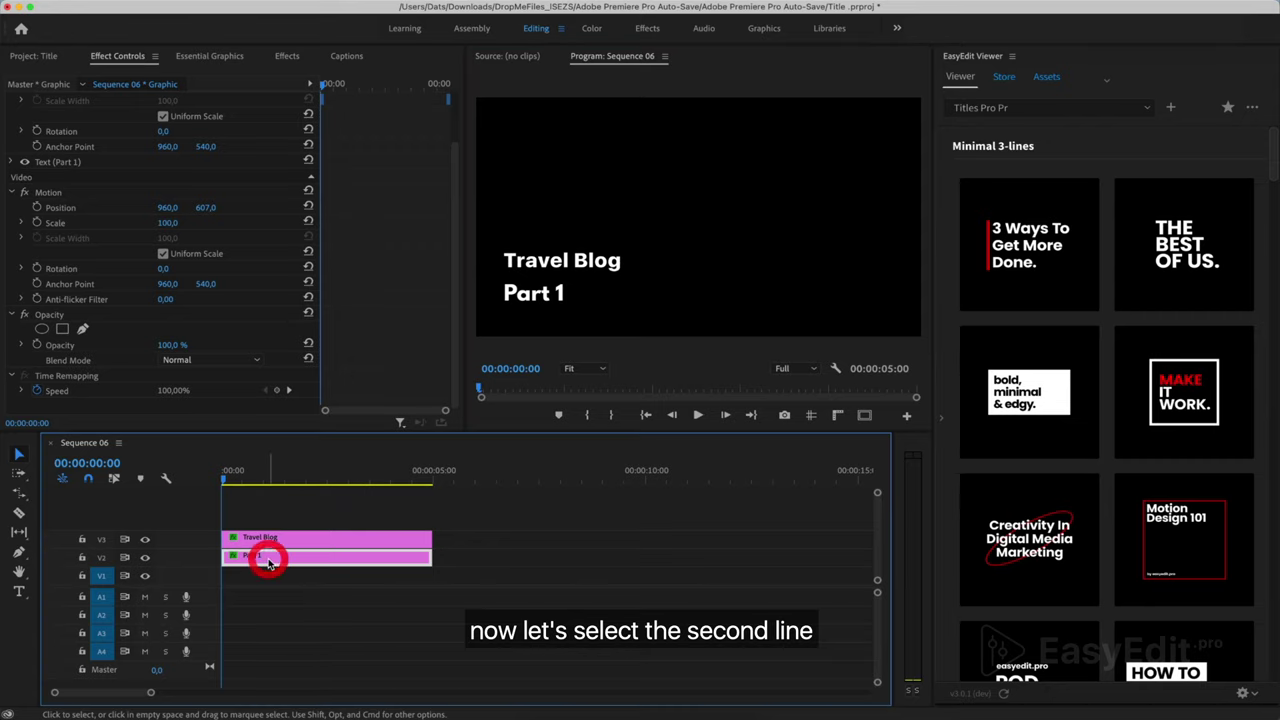
left_click(12, 162)
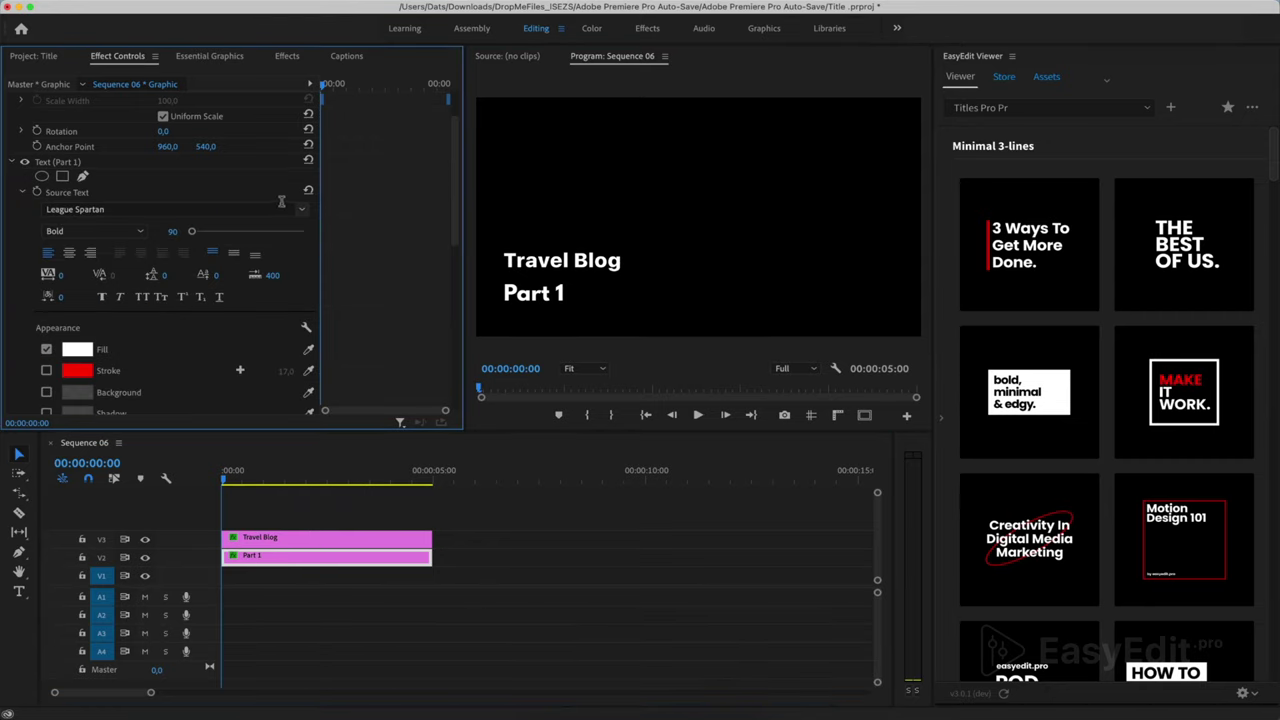
left_click(301, 209)
type("d")
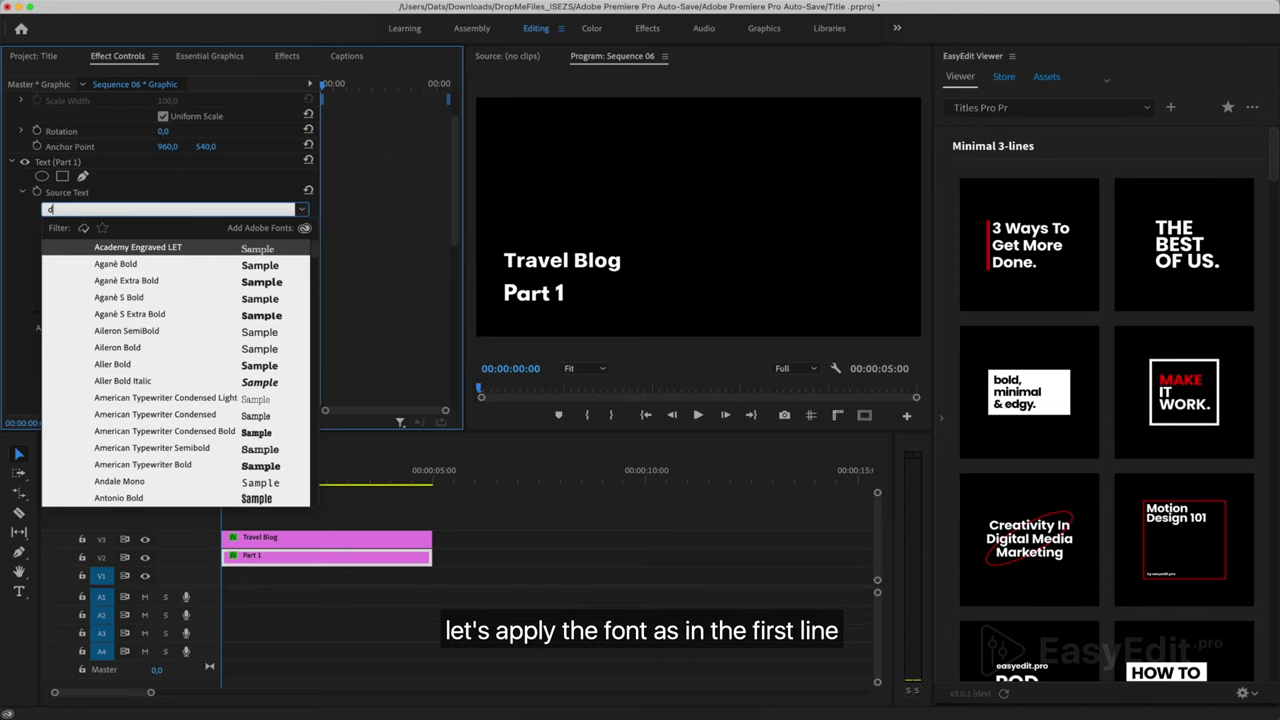
type("is")
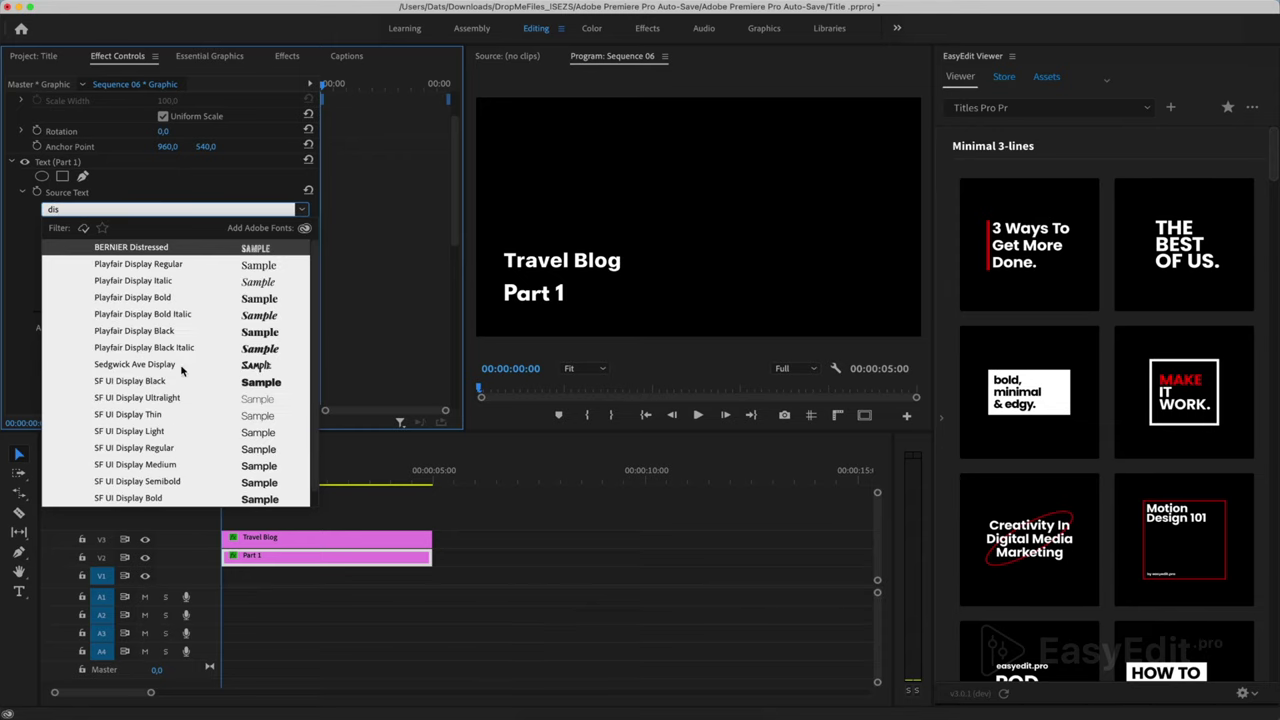
scroll(165, 384, "down", 1)
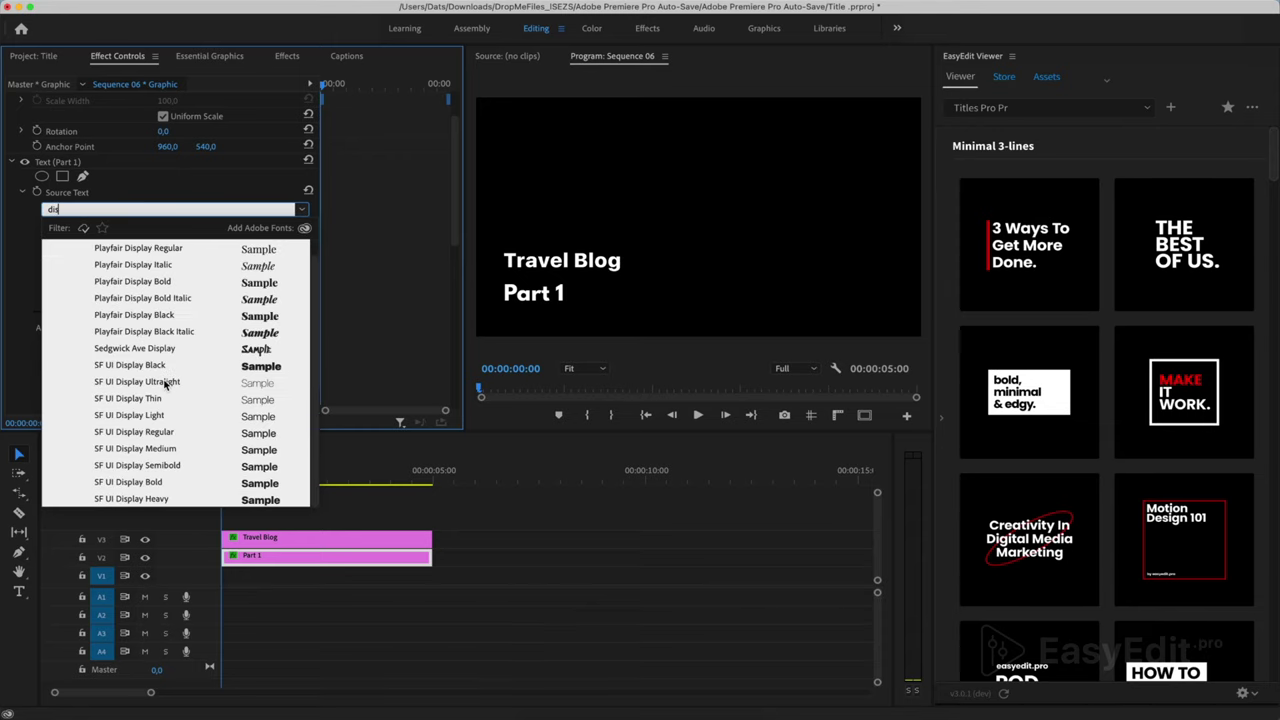
left_click(136, 500)
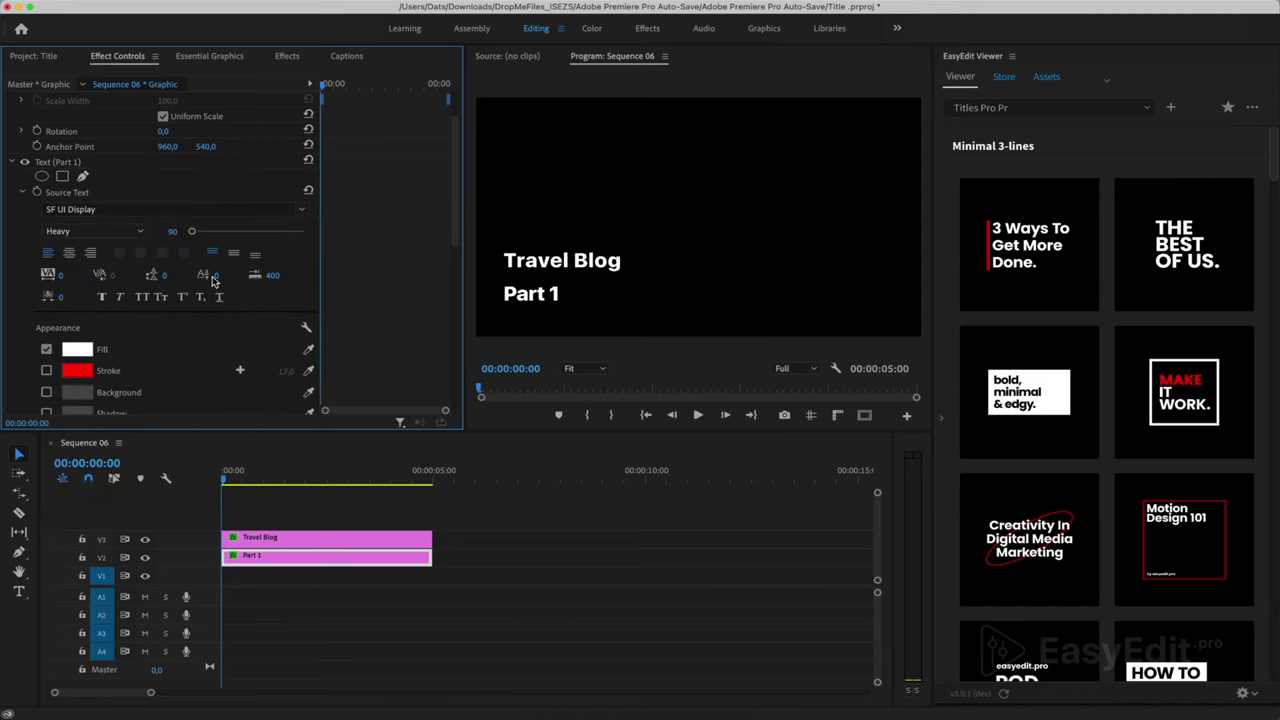
Give the Part 1 text a pure red fill.
scroll(224, 333, "down", 3)
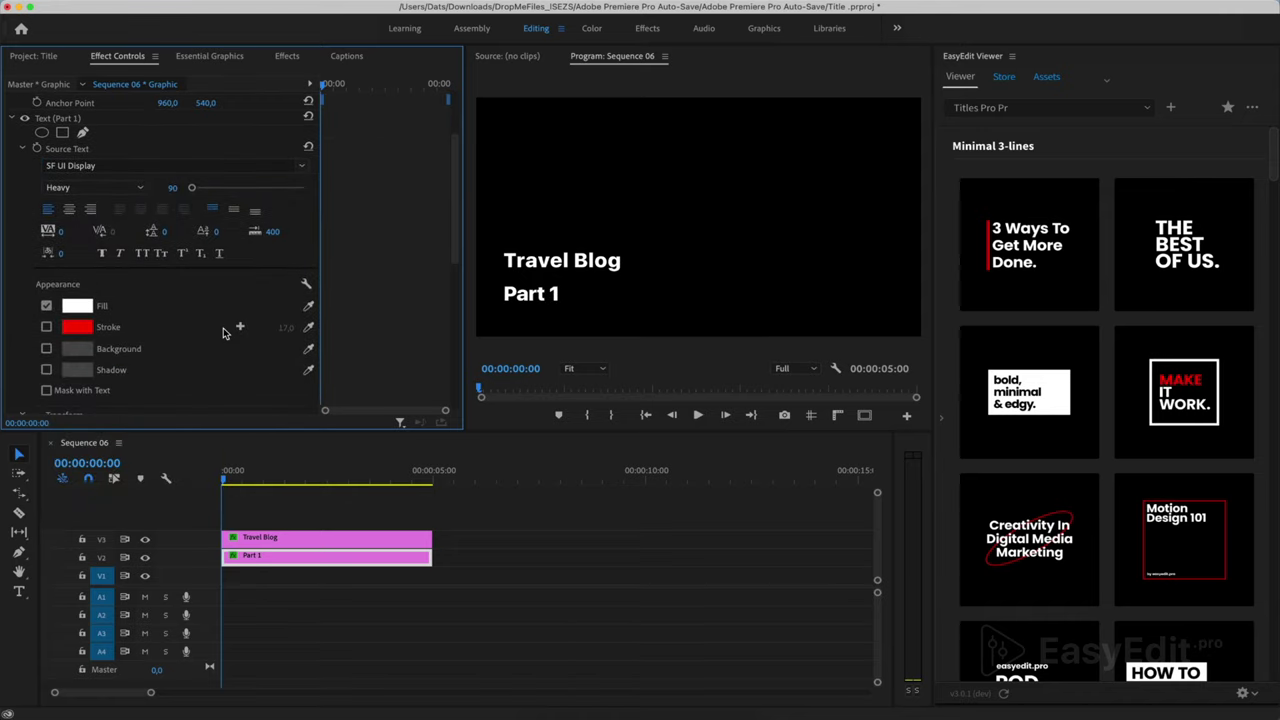
left_click(77, 305)
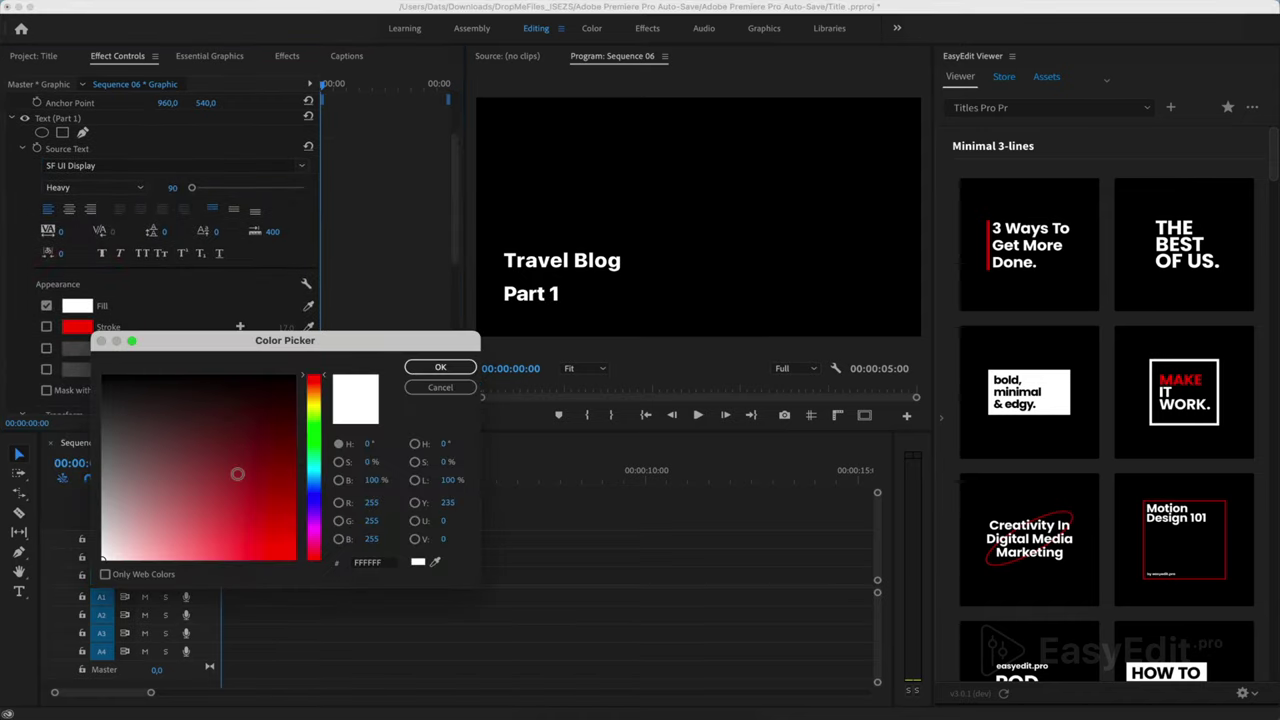
left_click_drag(239, 475, 322, 574)
left_click(450, 367)
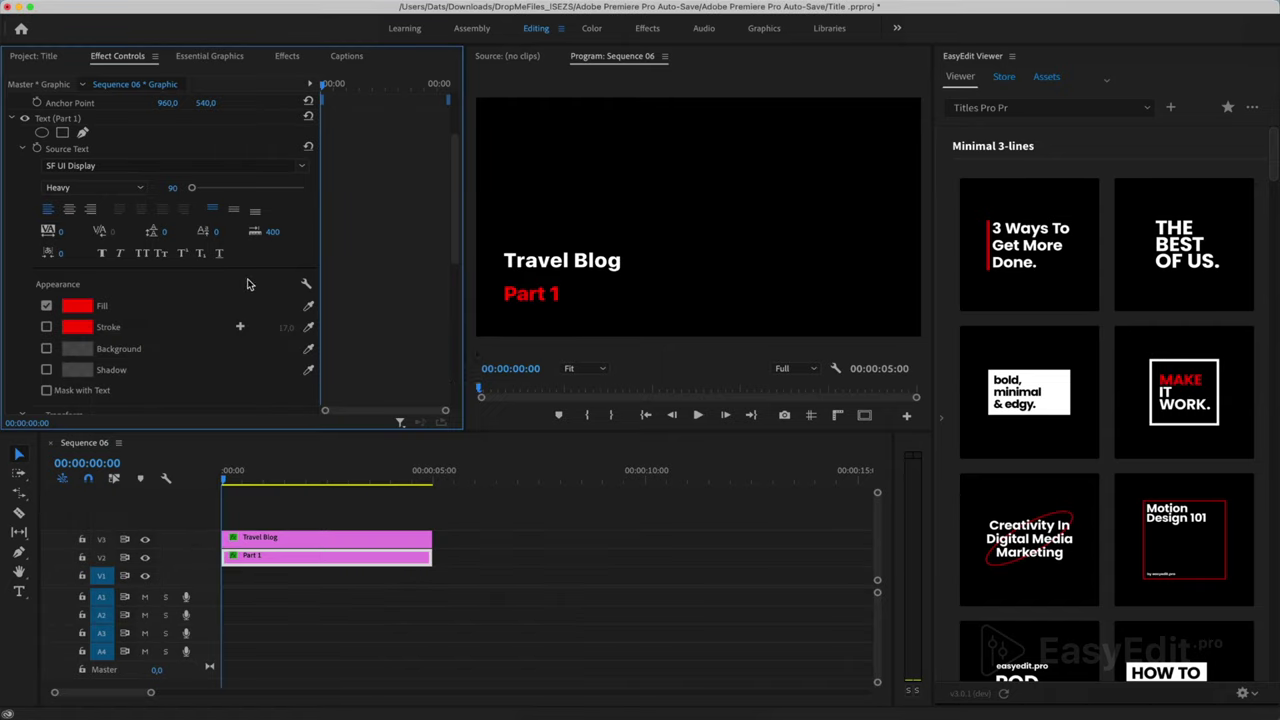
Play the sequence from the start to preview the titles.
scroll(222, 343, "down", 10)
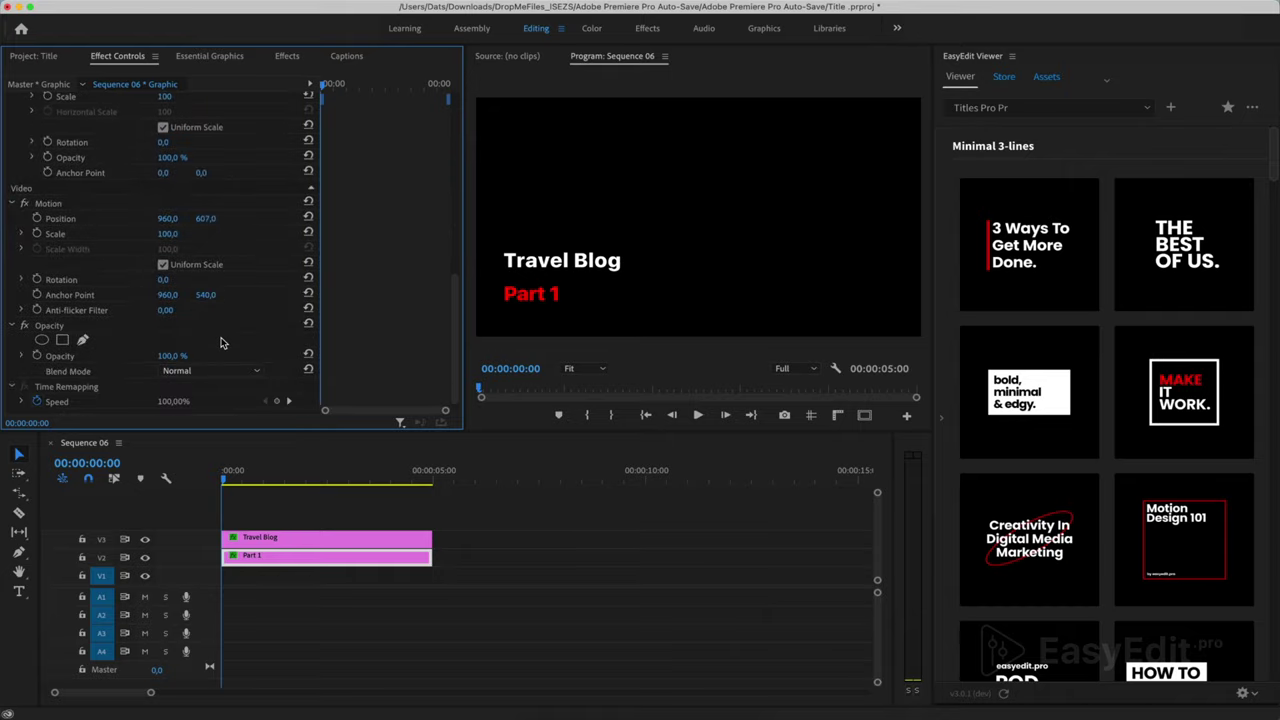
left_click(210, 480)
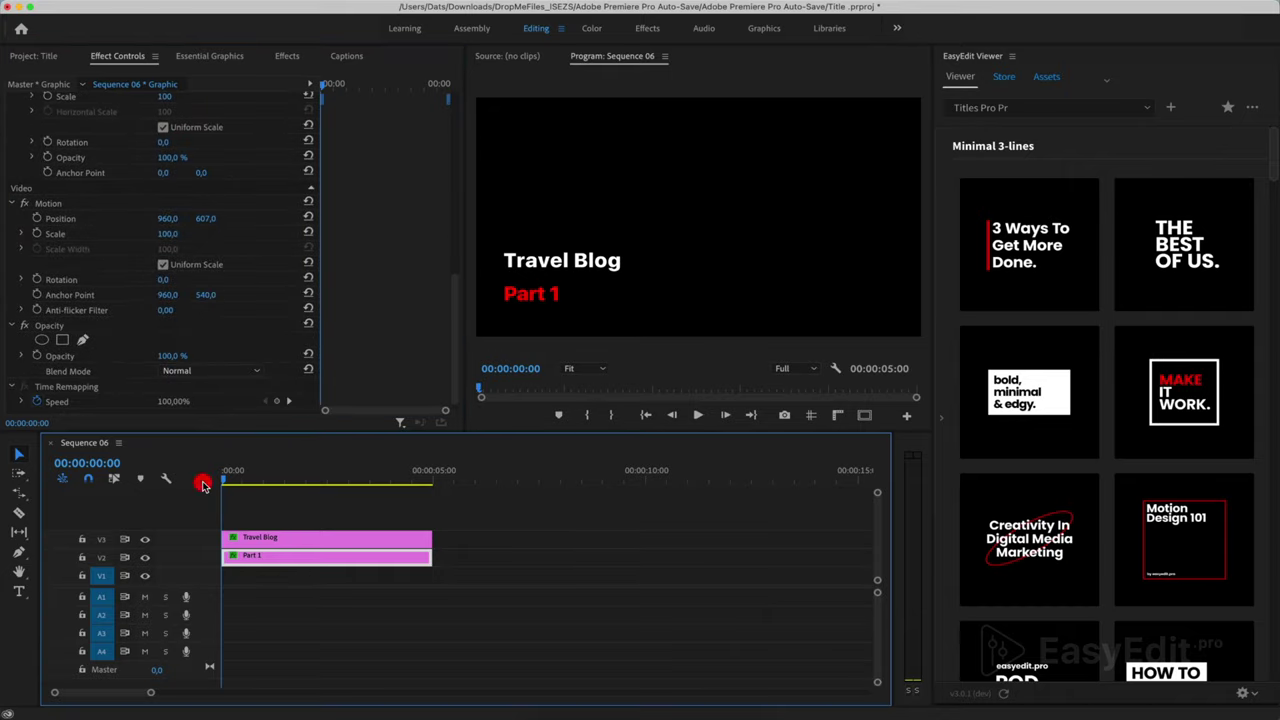
key("space")
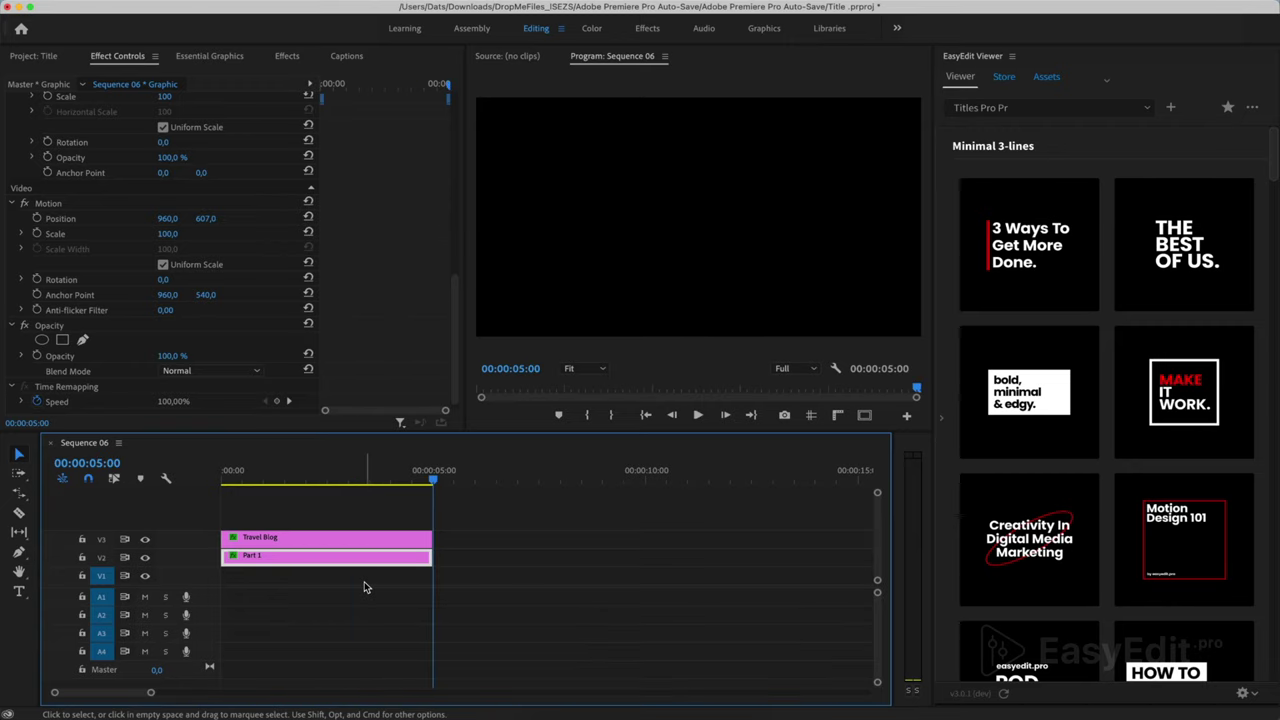
key("space")
key("space")
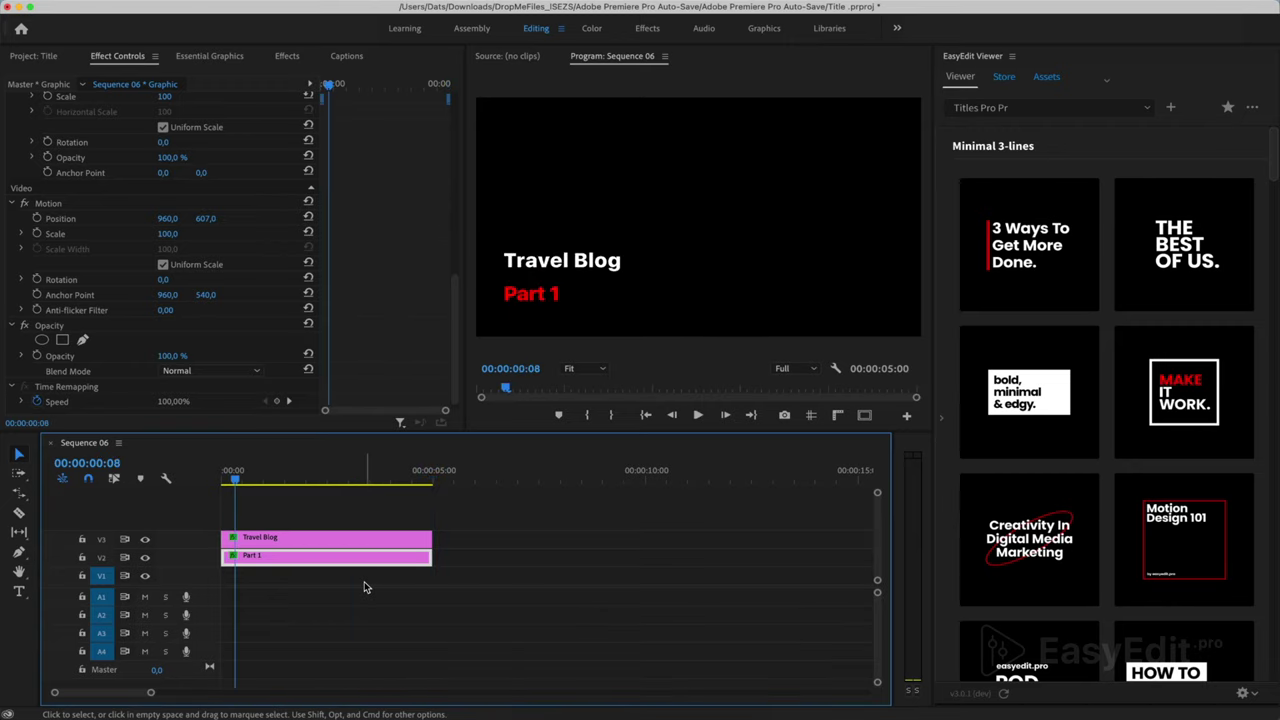
Keyframe Travel Blog to slide in from off-frame X 322, and shift both title clips about 18 frames later.
left_click(257, 540)
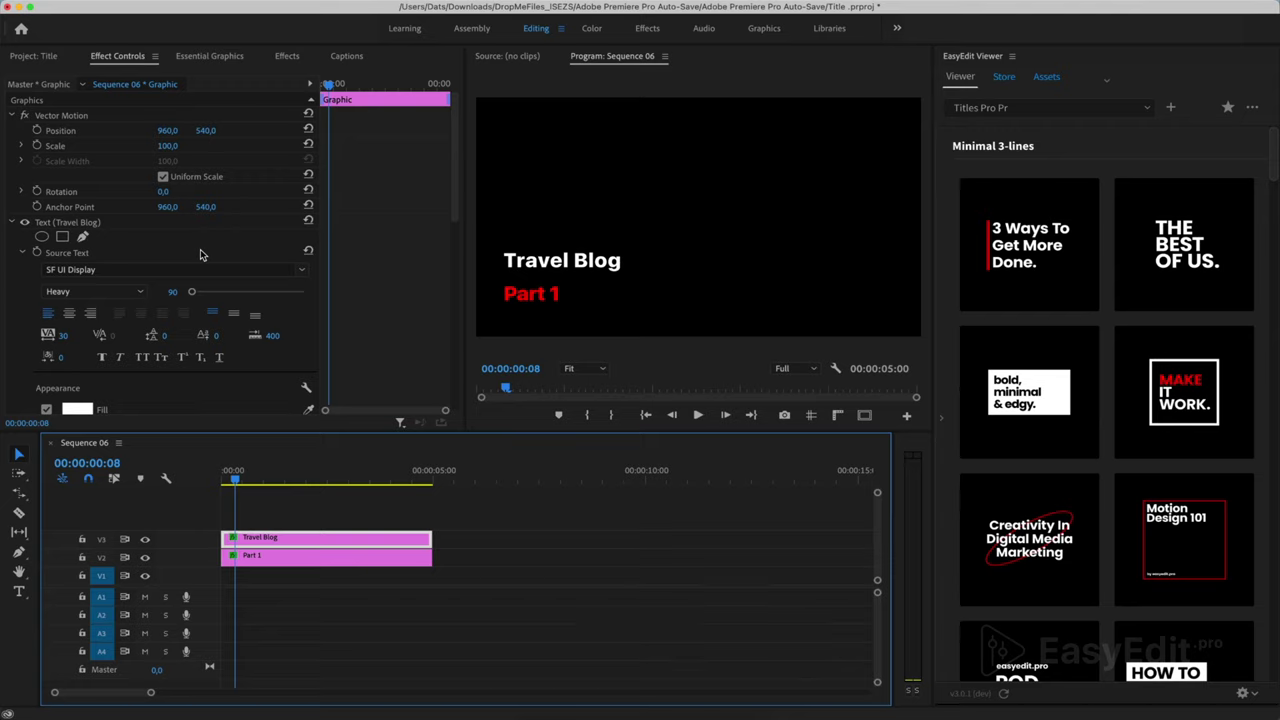
scroll(200, 254, "down", 5)
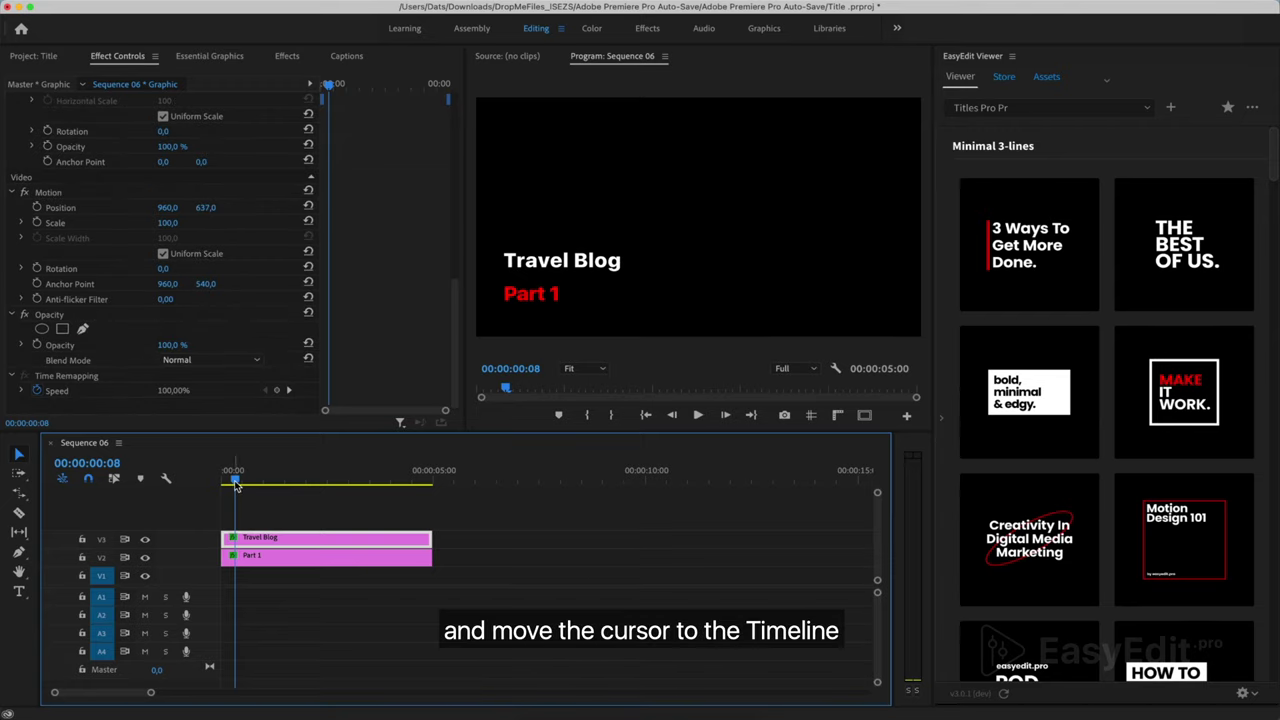
mouse_move(236, 481)
left_mouse_down()
mouse_move(212, 488)
mouse_move(241, 480)
left_mouse_up()
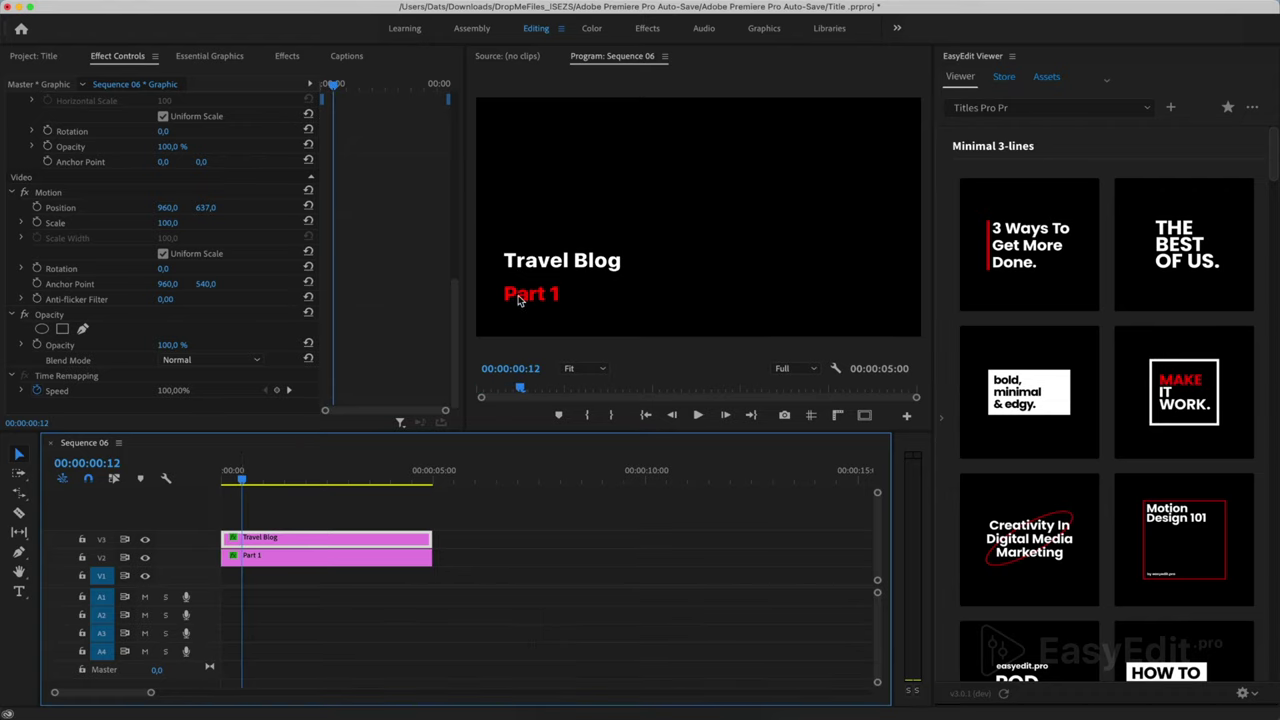
left_click(36, 208)
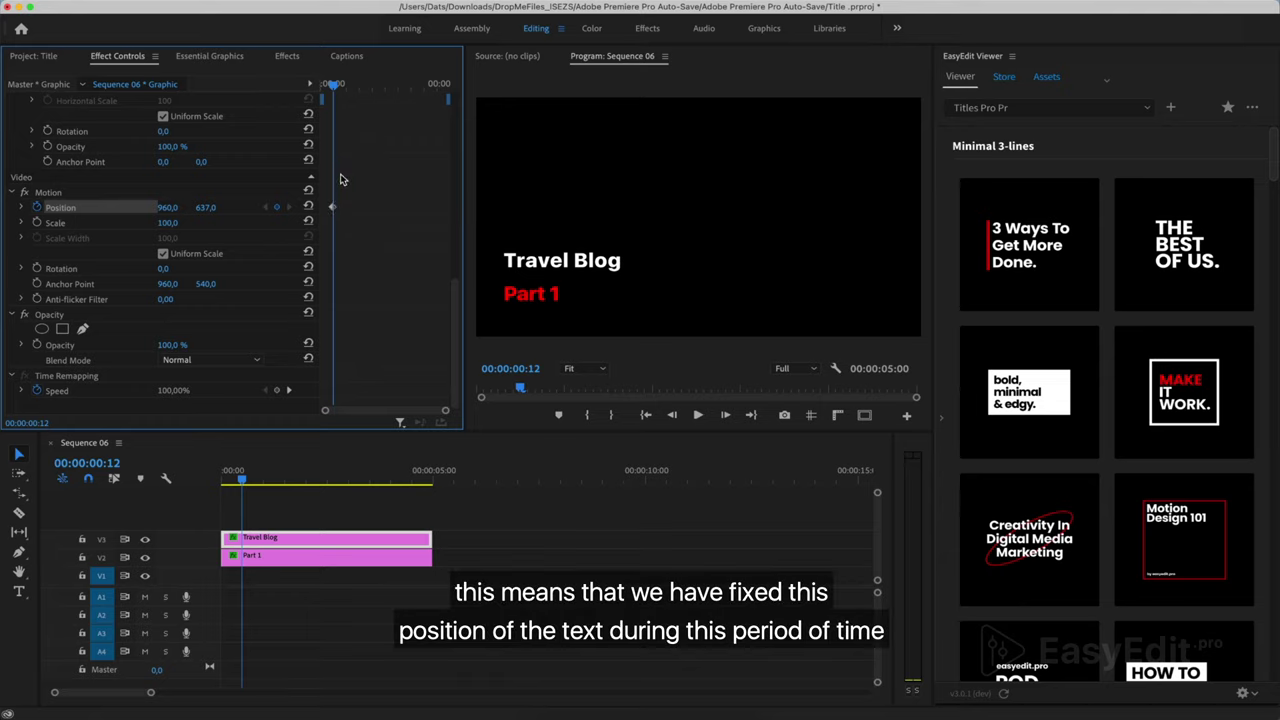
left_click_drag(242, 484, 208, 482)
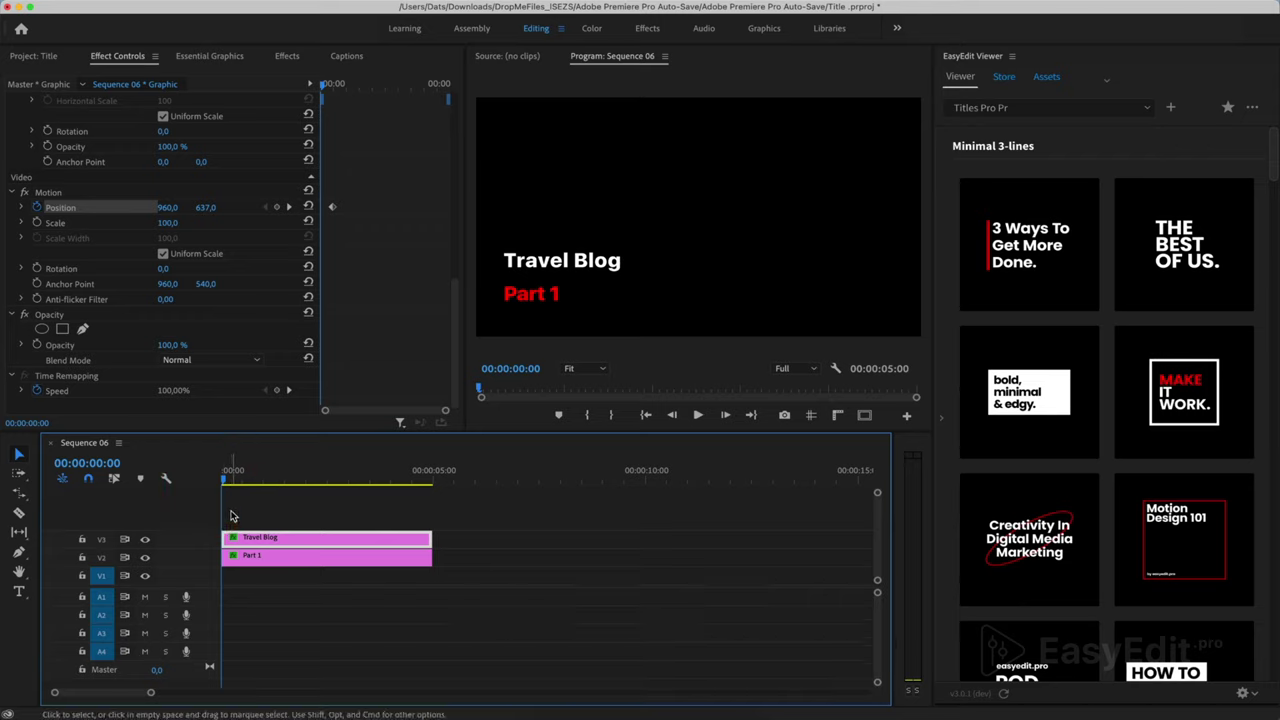
left_click_drag(168, 207, 40, 207)
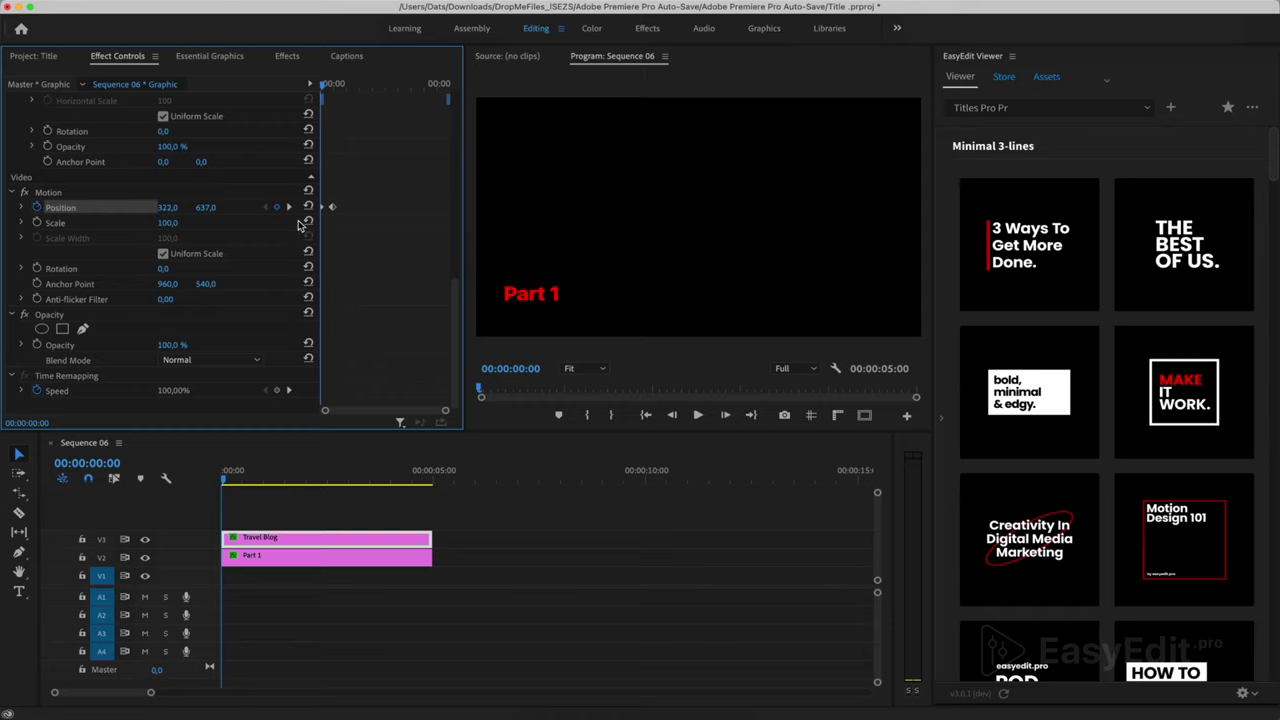
scroll(334, 235, "up", 3)
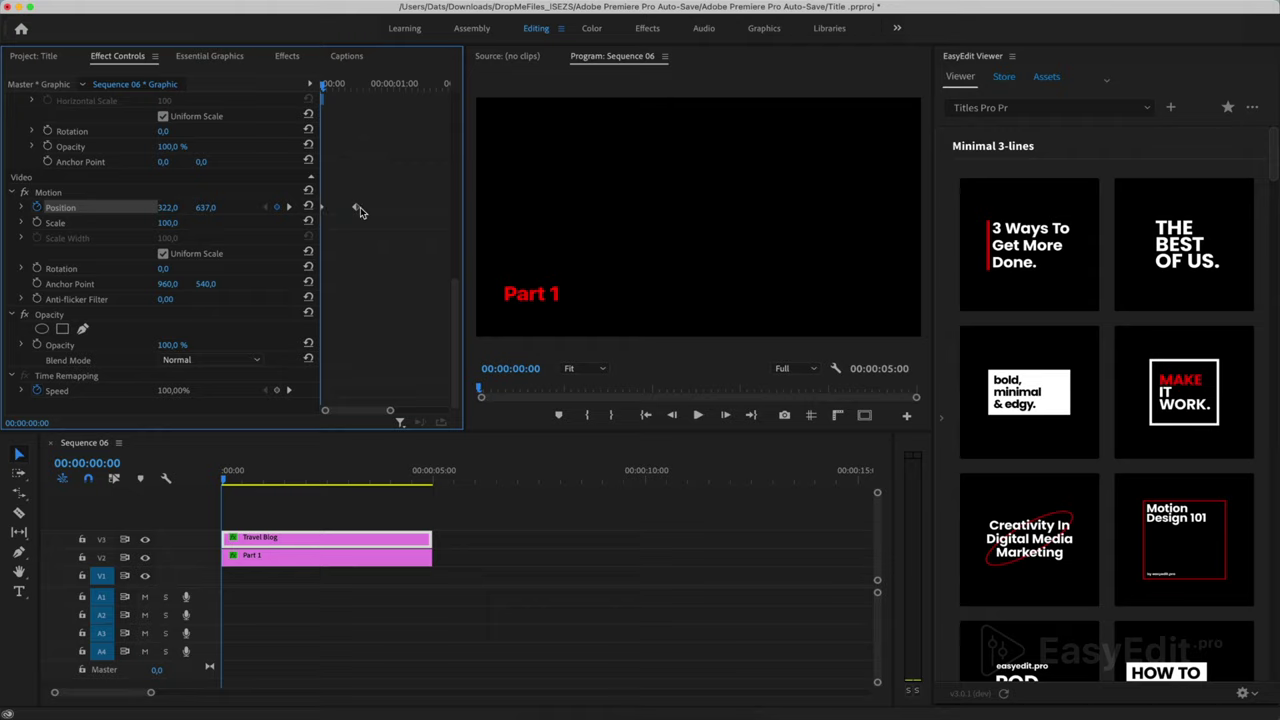
left_click_drag(318, 601, 310, 545)
Select only the Travel Blog clip, view its Position keyframes, and play the slide-in.
left_click(222, 476)
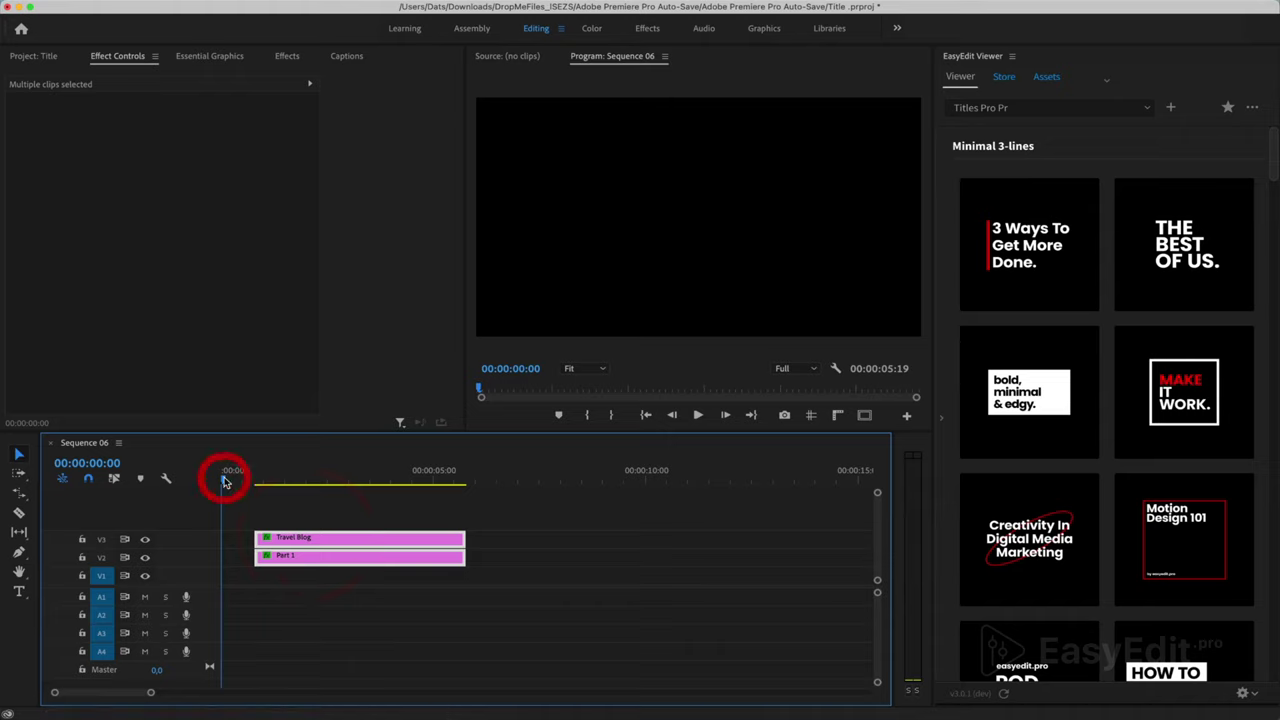
left_click(320, 518)
left_click(319, 541)
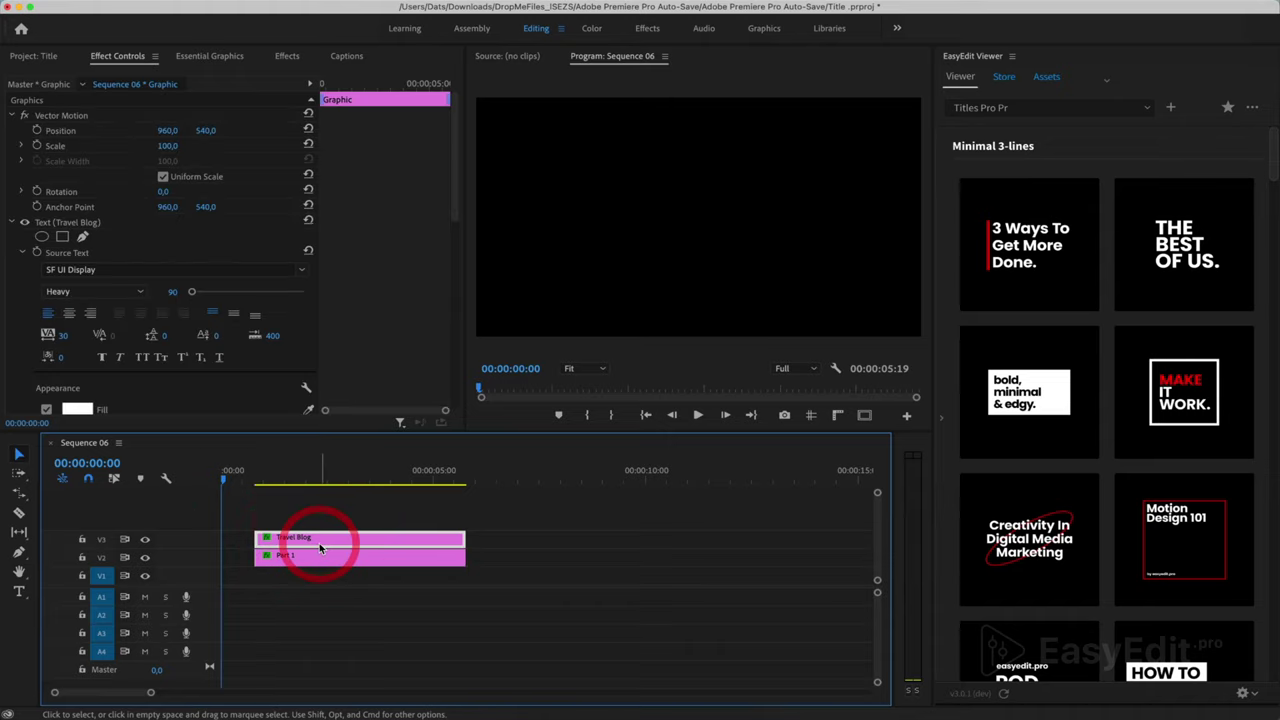
scroll(350, 270, "down", 8)
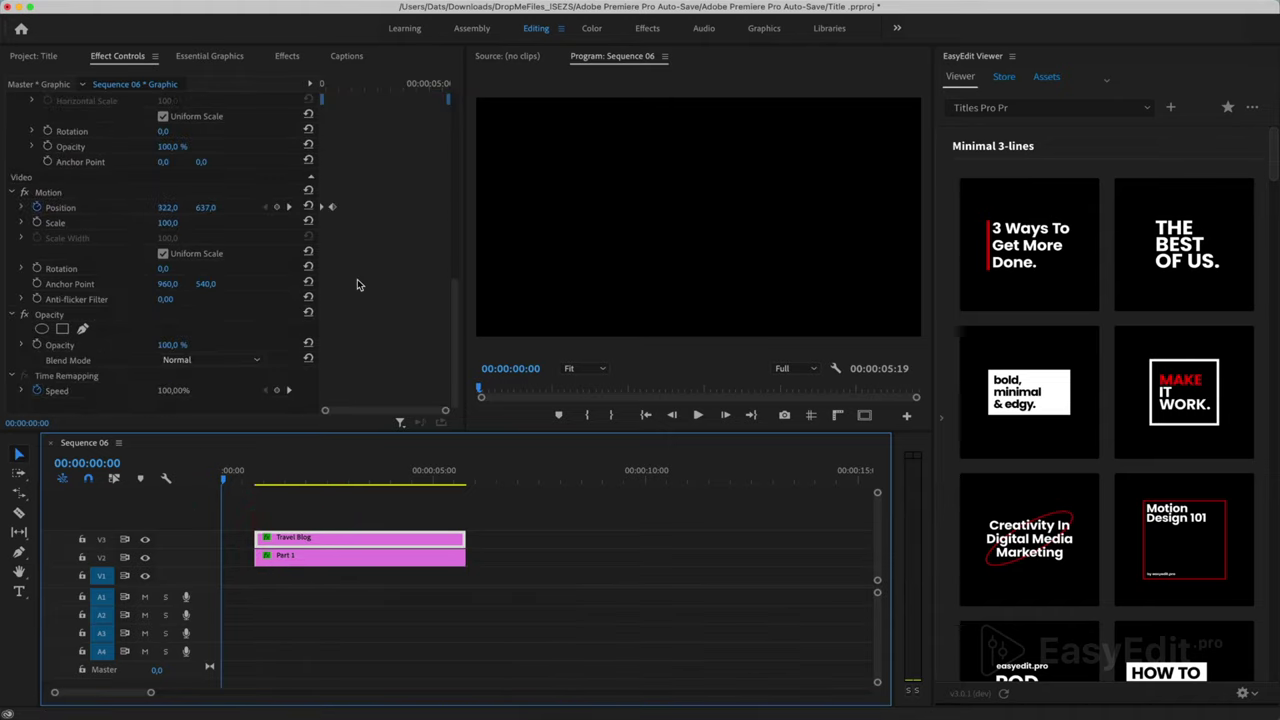
scroll(336, 241, "up", 4)
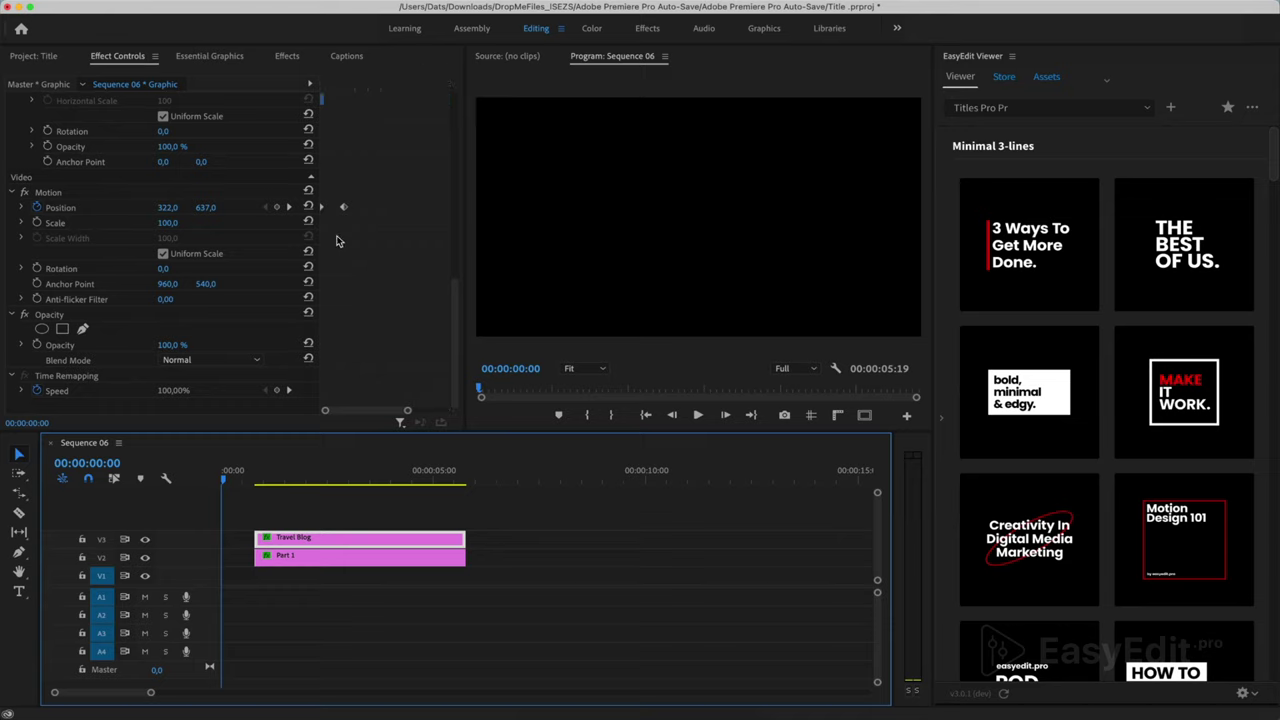
key("space")
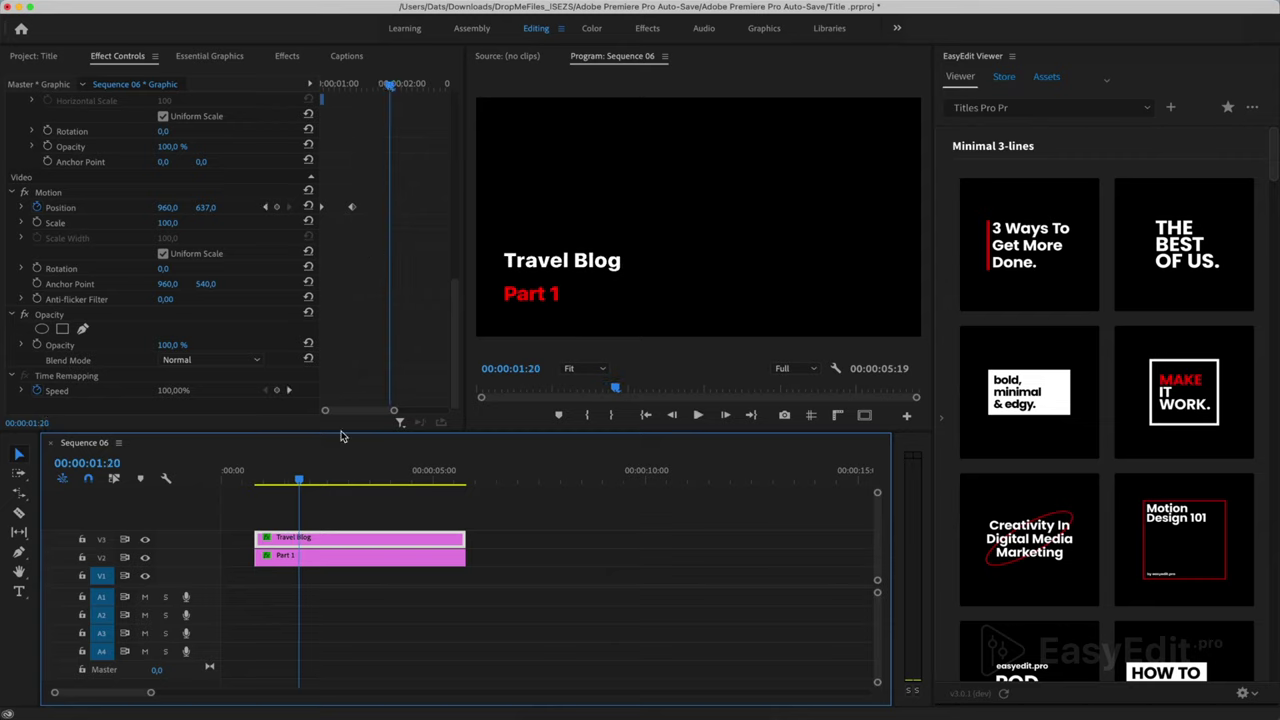
left_click(232, 478)
key("space")
key("space")
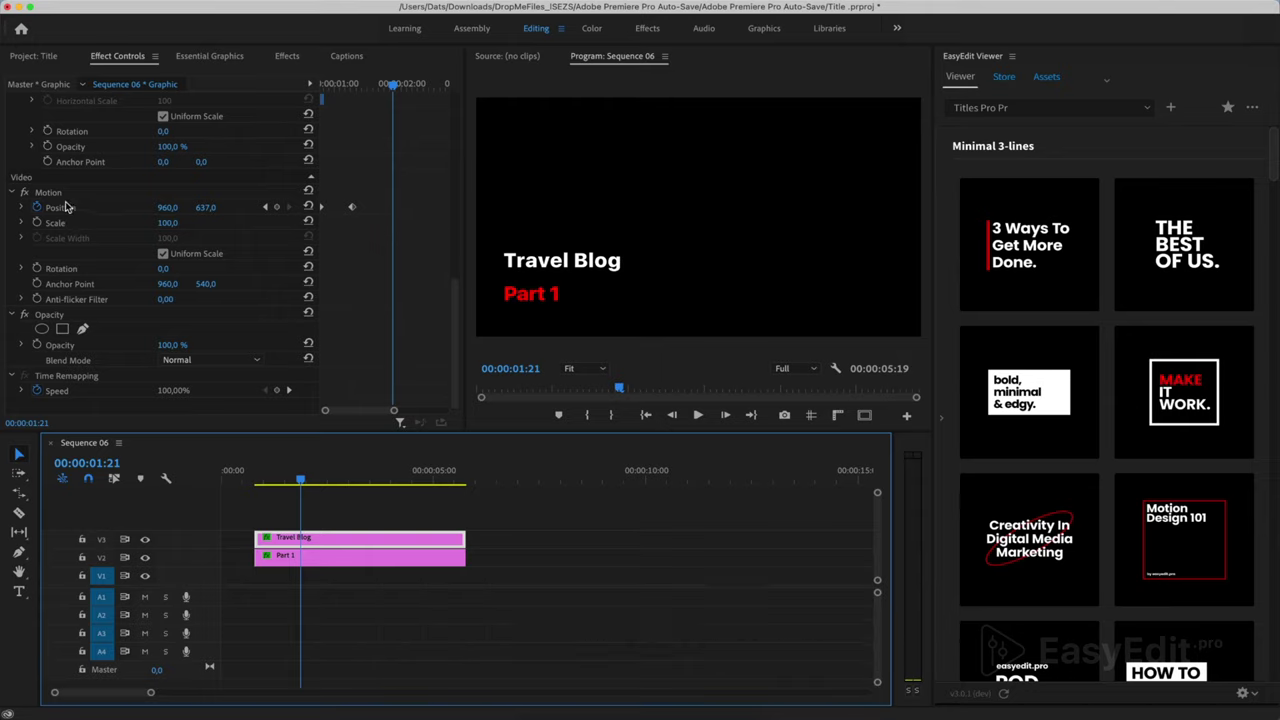
Set the first Position keyframe to Ease Out and the second to Ease In.
left_click(22, 208)
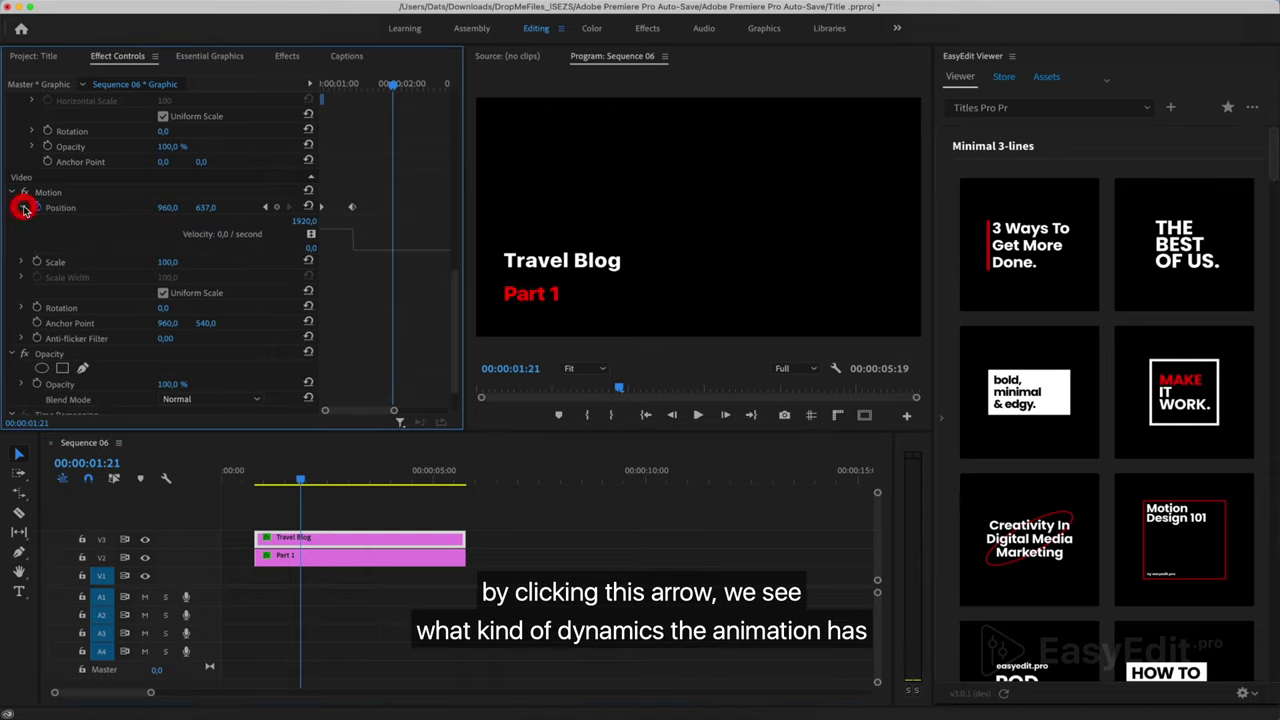
right_click(322, 210)
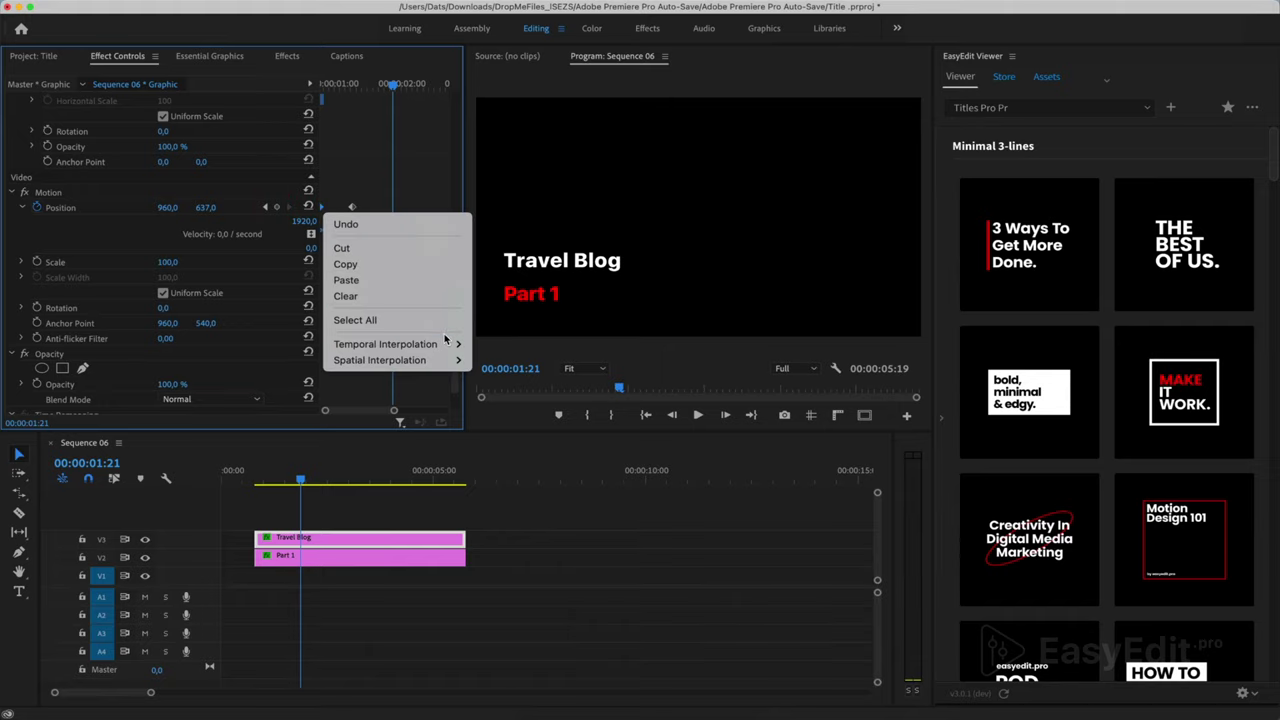
mouse_move(453, 344)
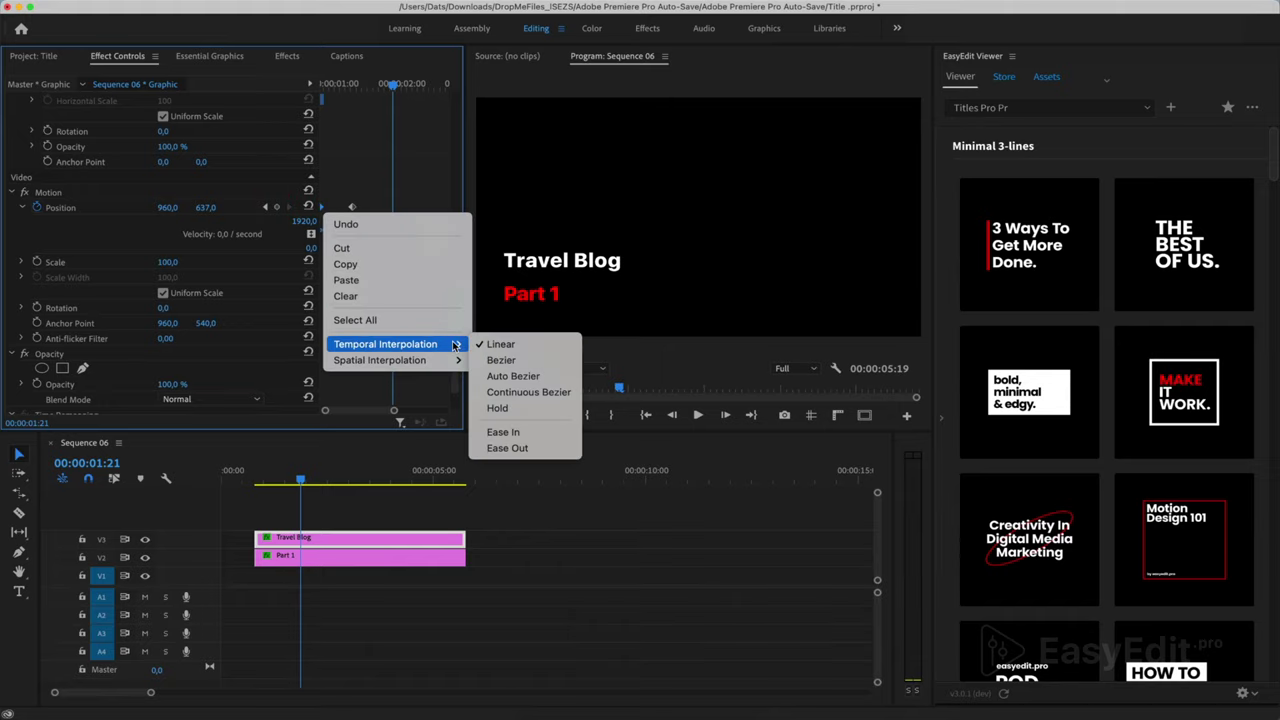
left_click(519, 448)
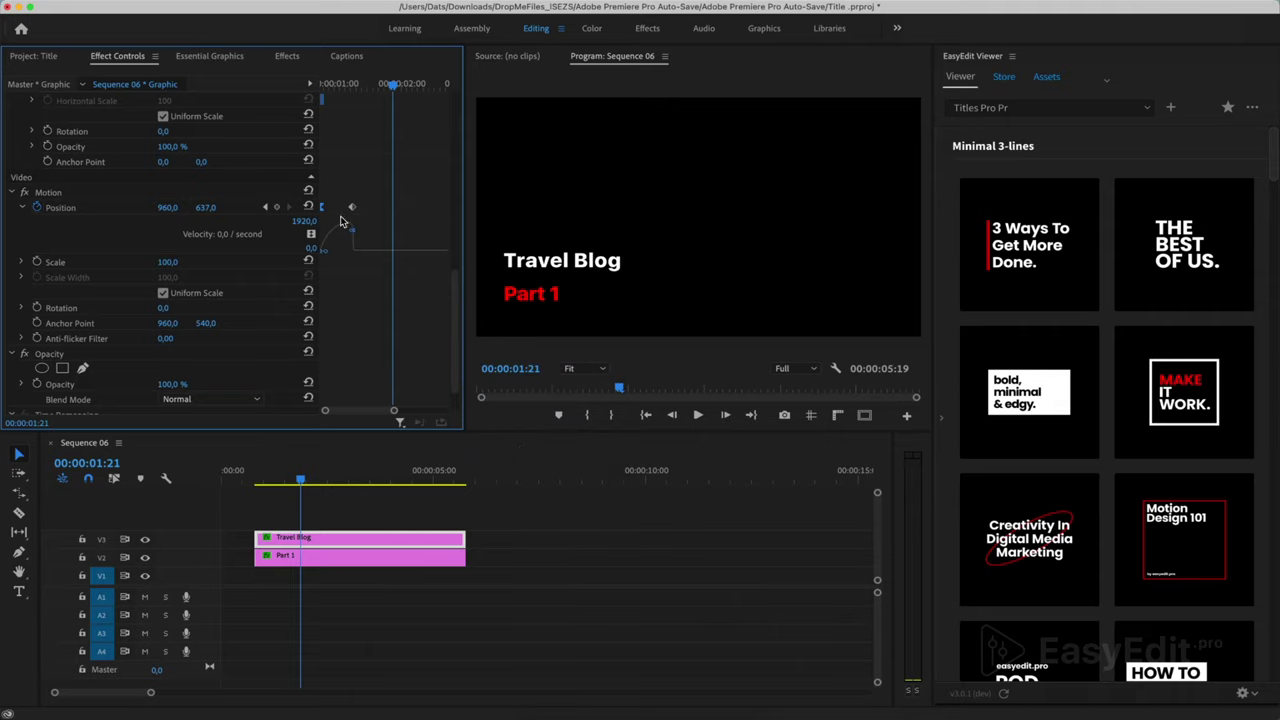
right_click(350, 211)
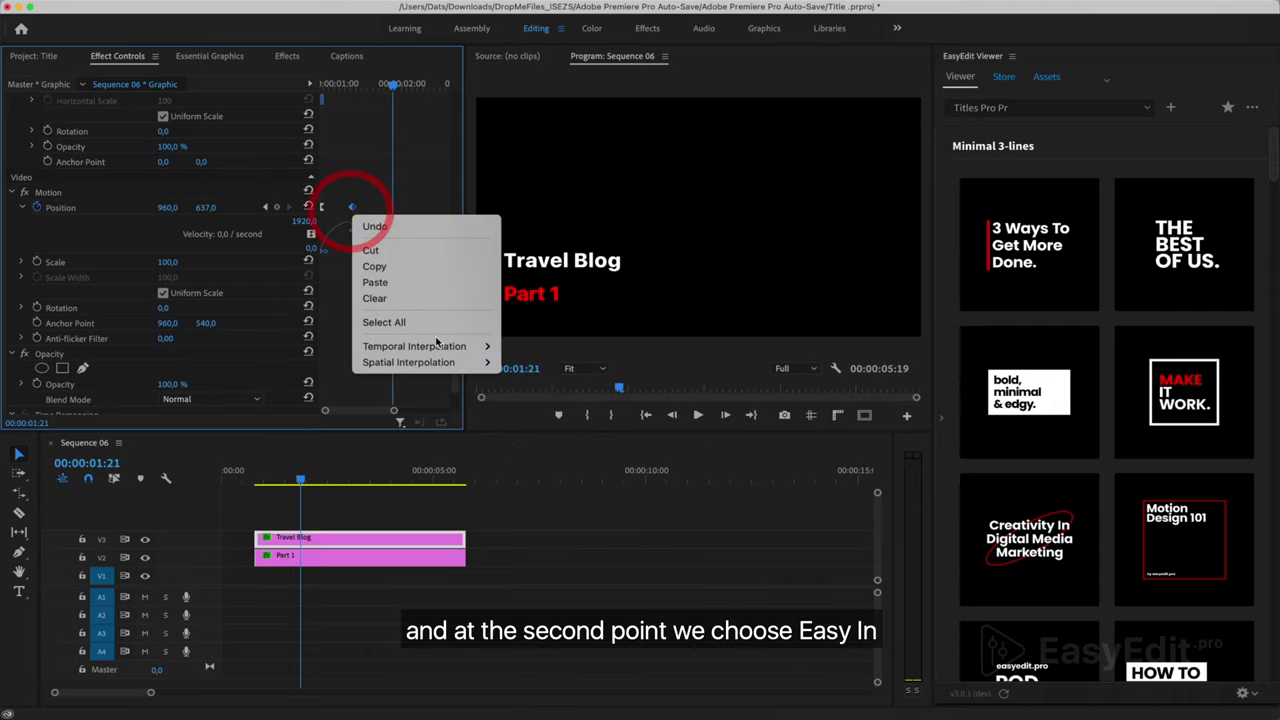
mouse_move(493, 346)
left_click(532, 434)
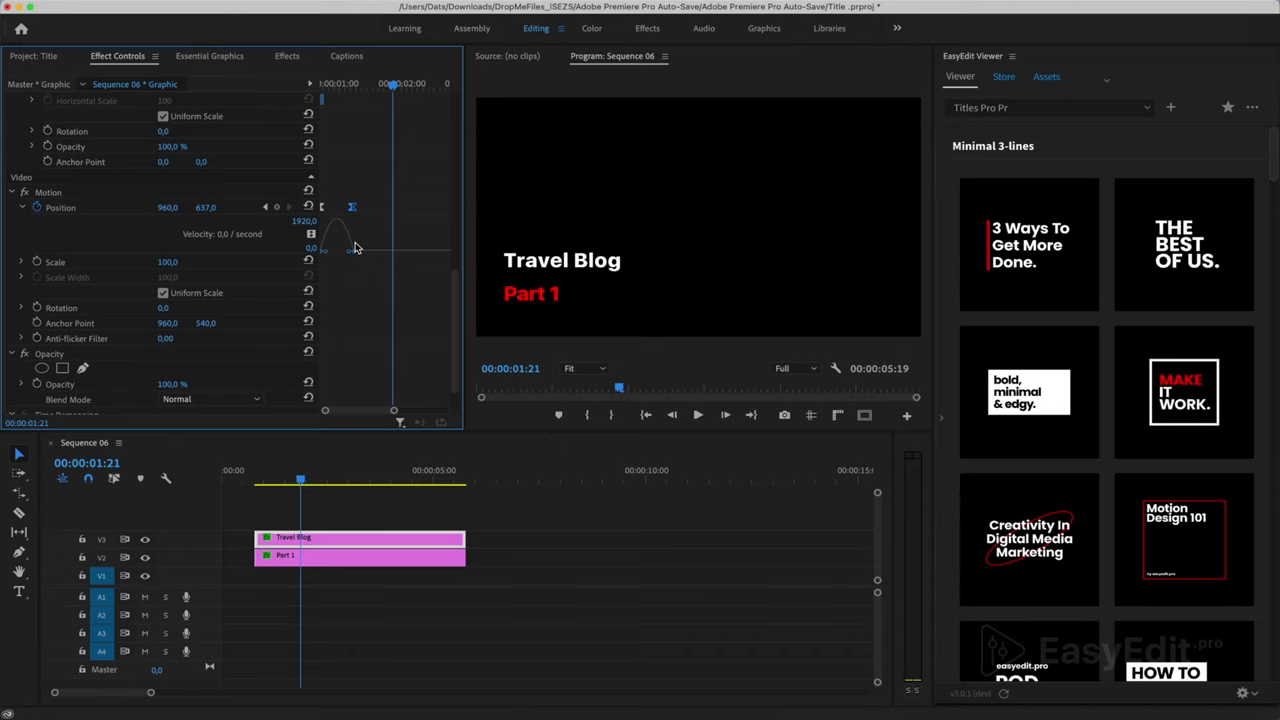
Preview the eased slide-in and fine-tune the Position velocity curve.
left_click(245, 484)
key("space")
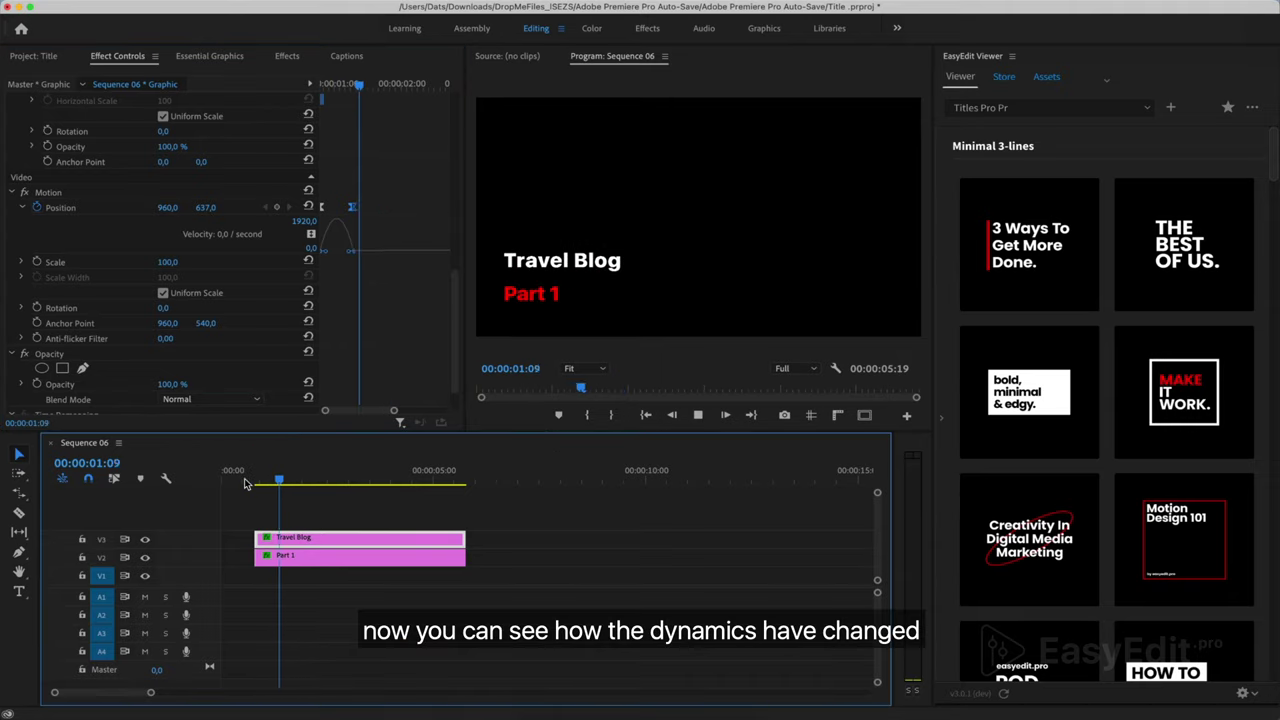
key("space")
left_click(245, 484)
key("space")
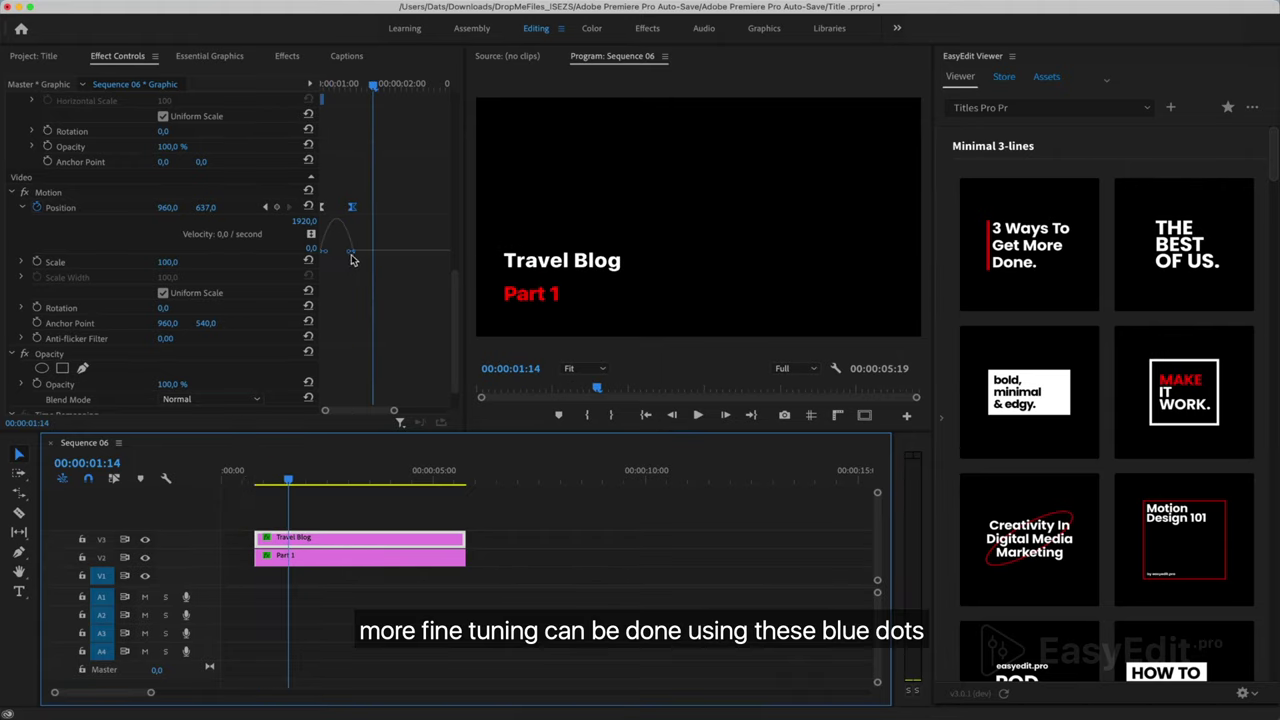
left_click_drag(351, 258, 344, 257)
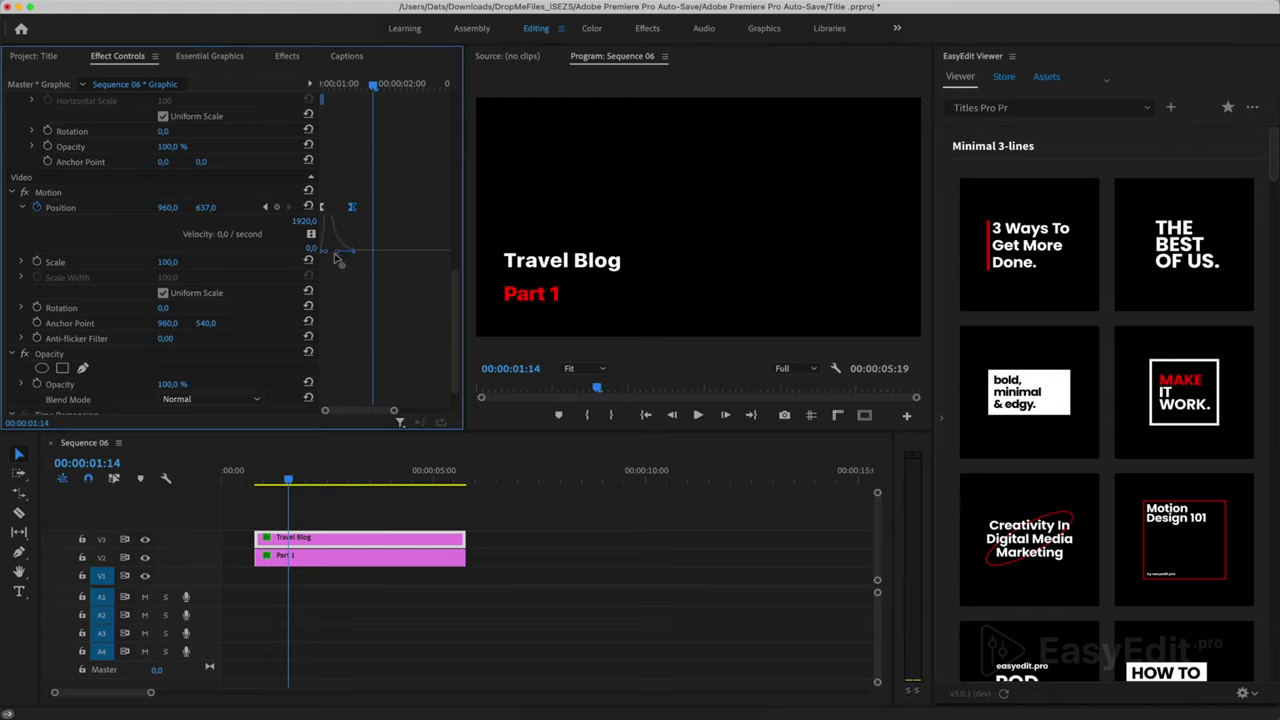
left_click(245, 482)
key("space")
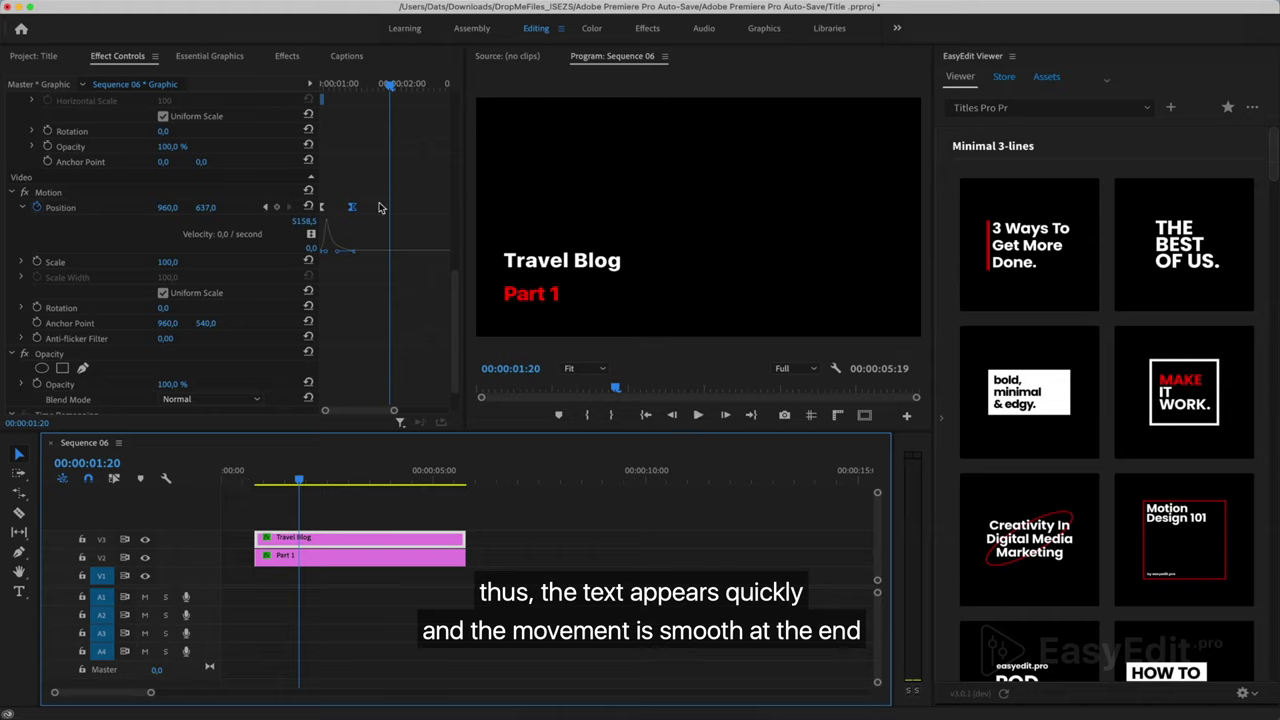
Retime the second Position keyframe to about two seconds and replay the animation.
left_click_drag(351, 207, 427, 219)
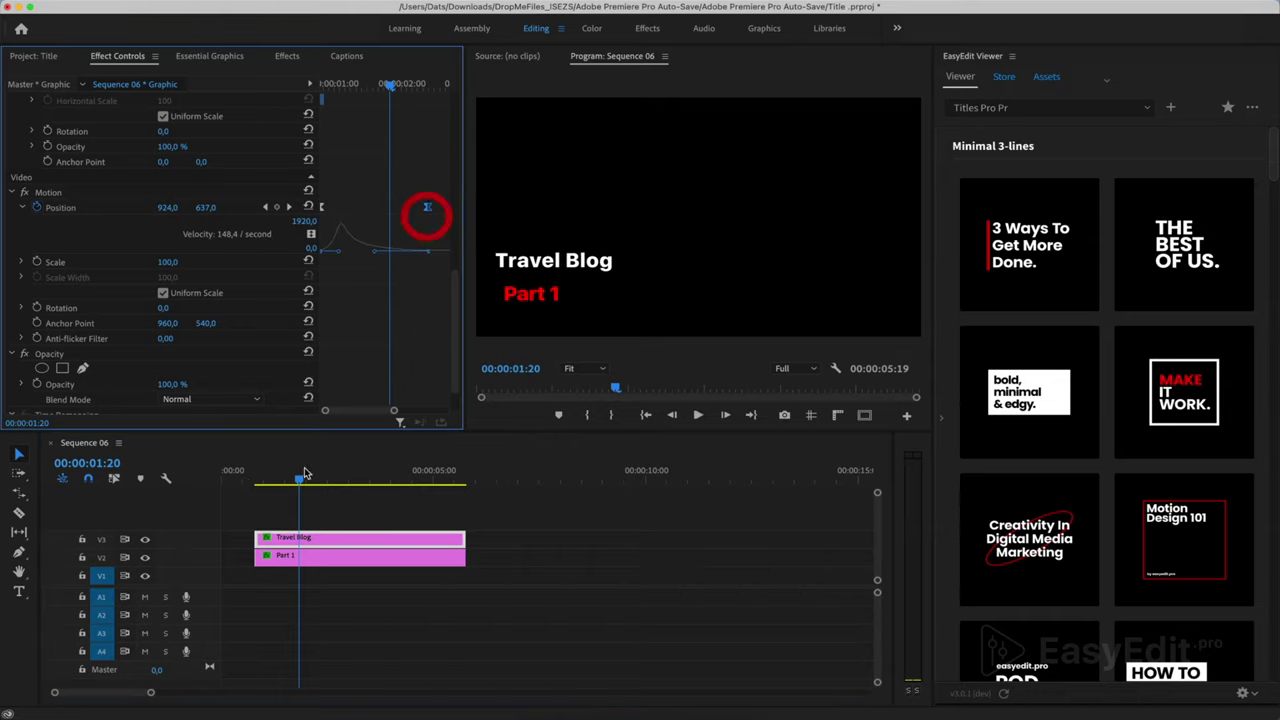
left_click(243, 480)
key("space")
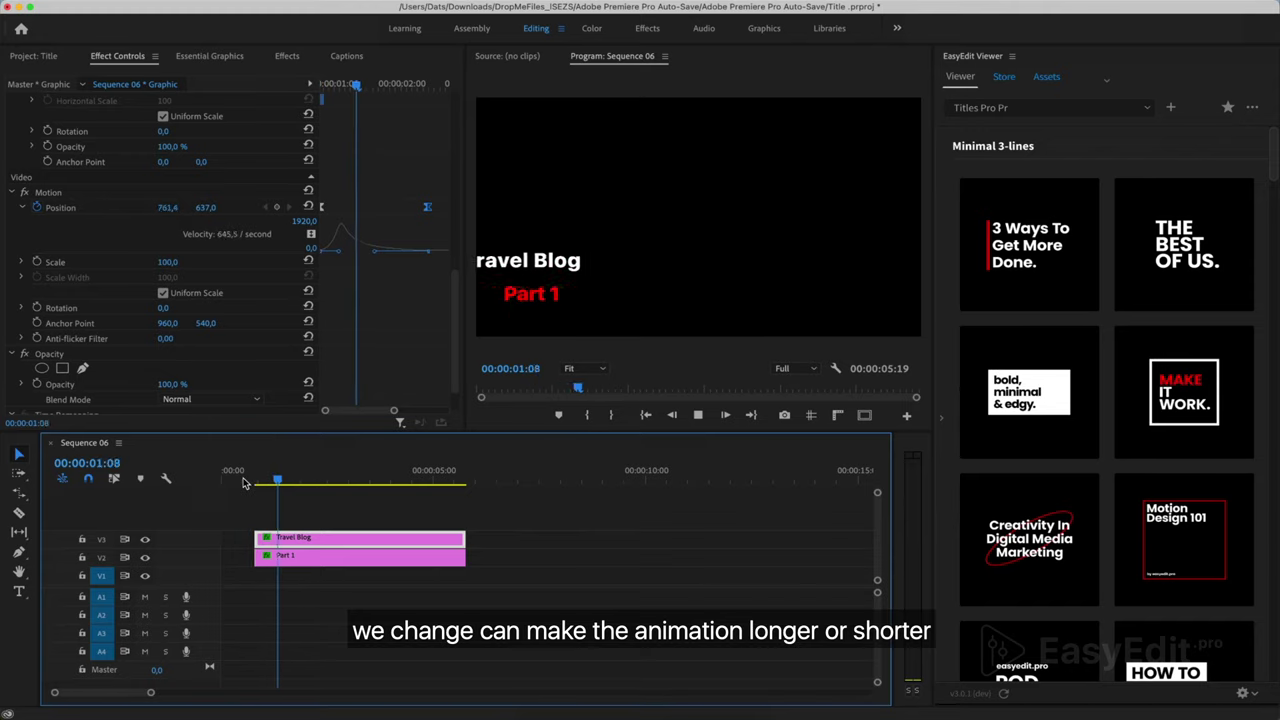
key("space")
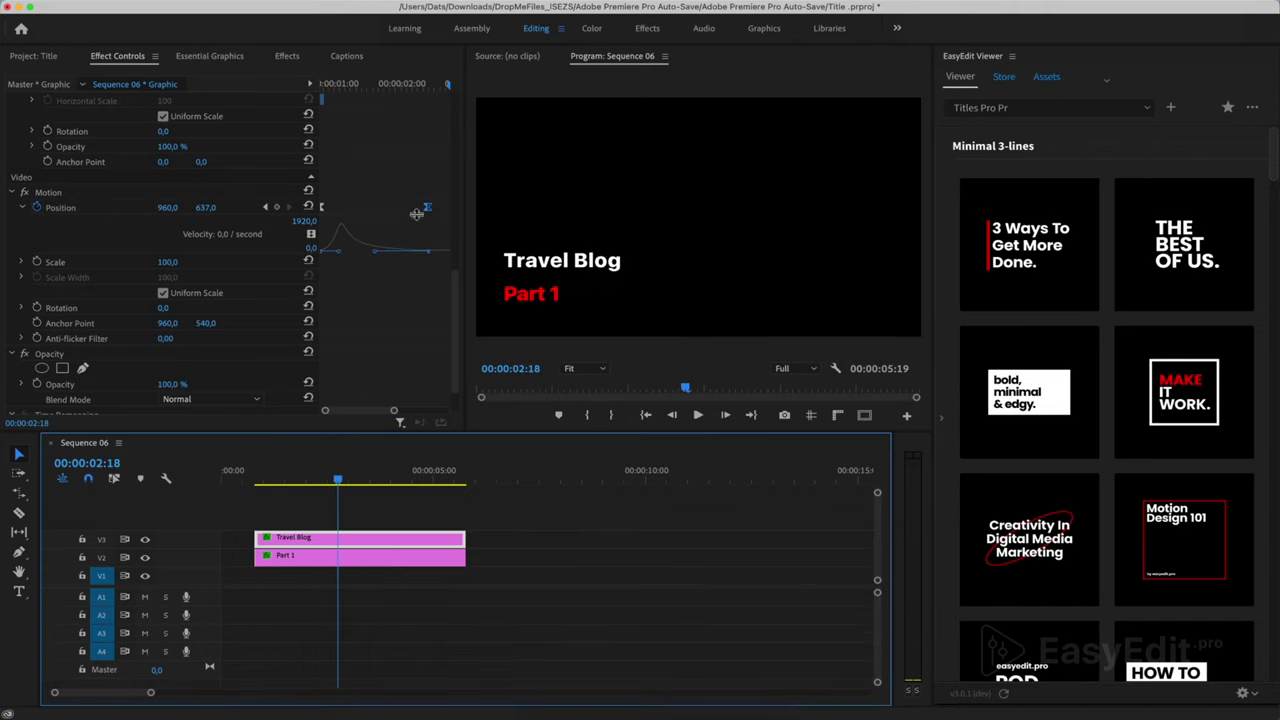
left_click_drag(429, 210, 400, 209)
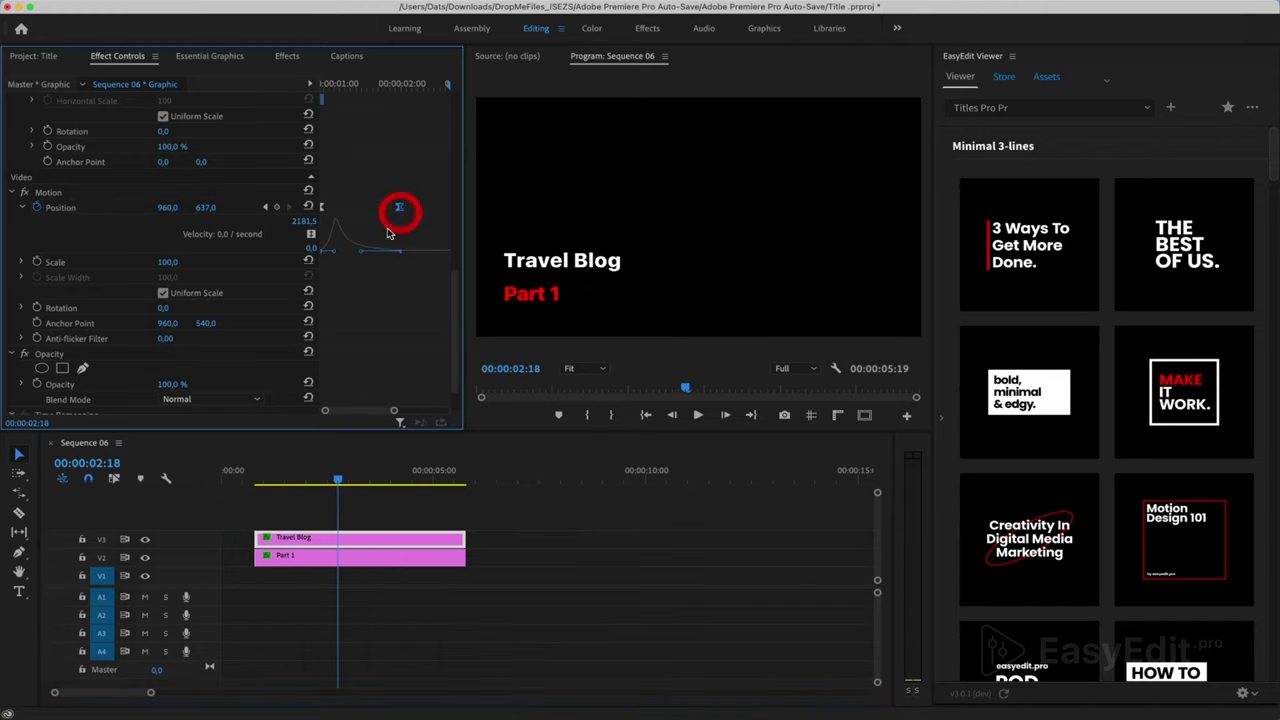
left_click(238, 481)
key("space")
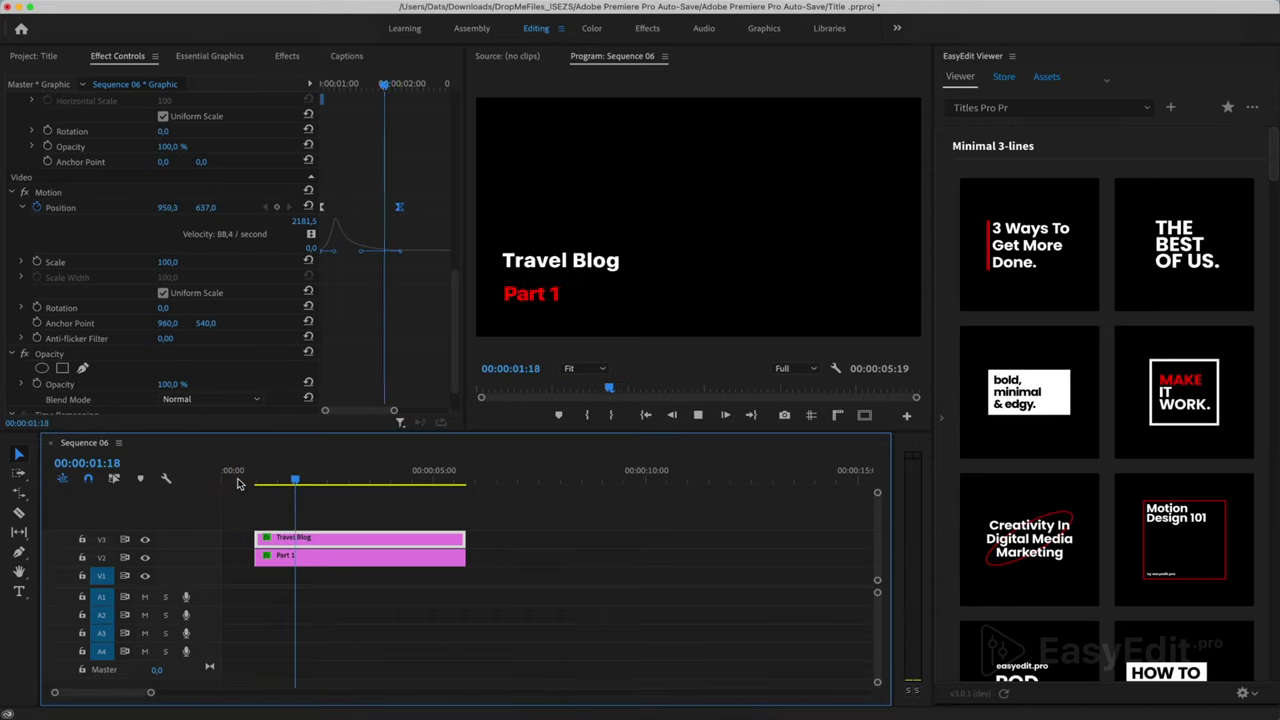
key("space")
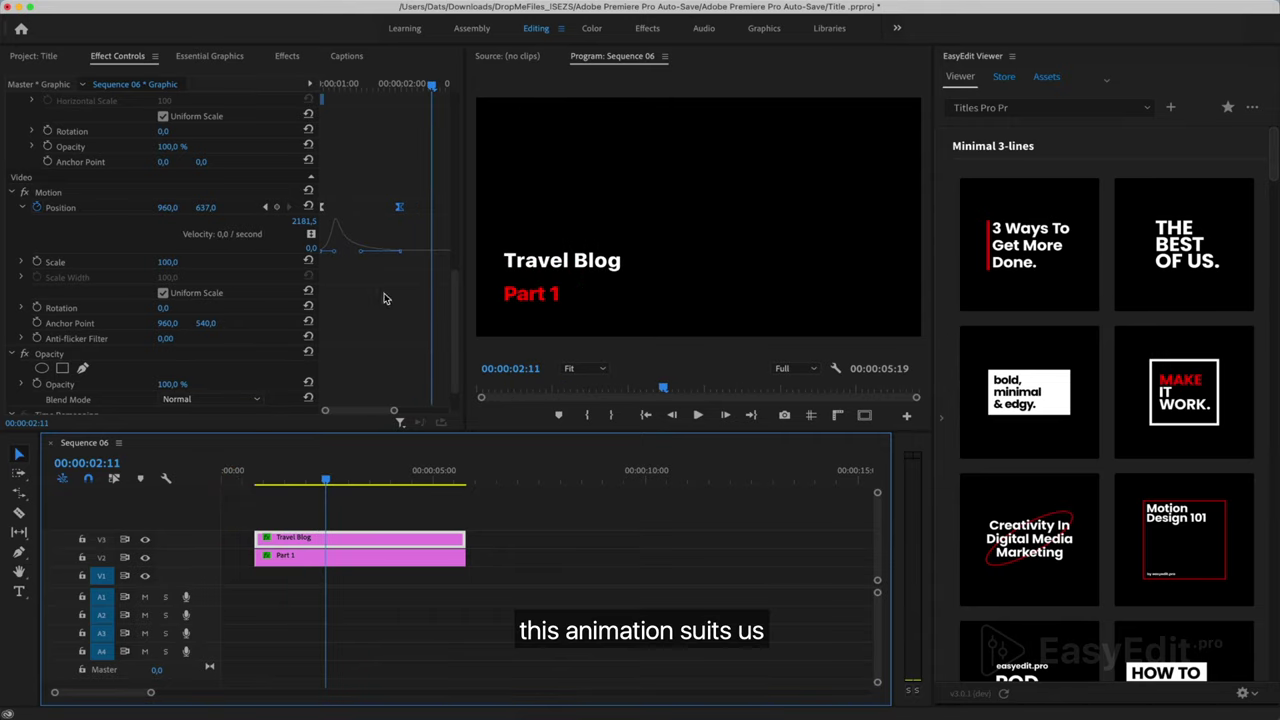
Search the effects for 'gaus' and apply Gaussian Blur to the Travel Blog clip.
left_click(289, 58)
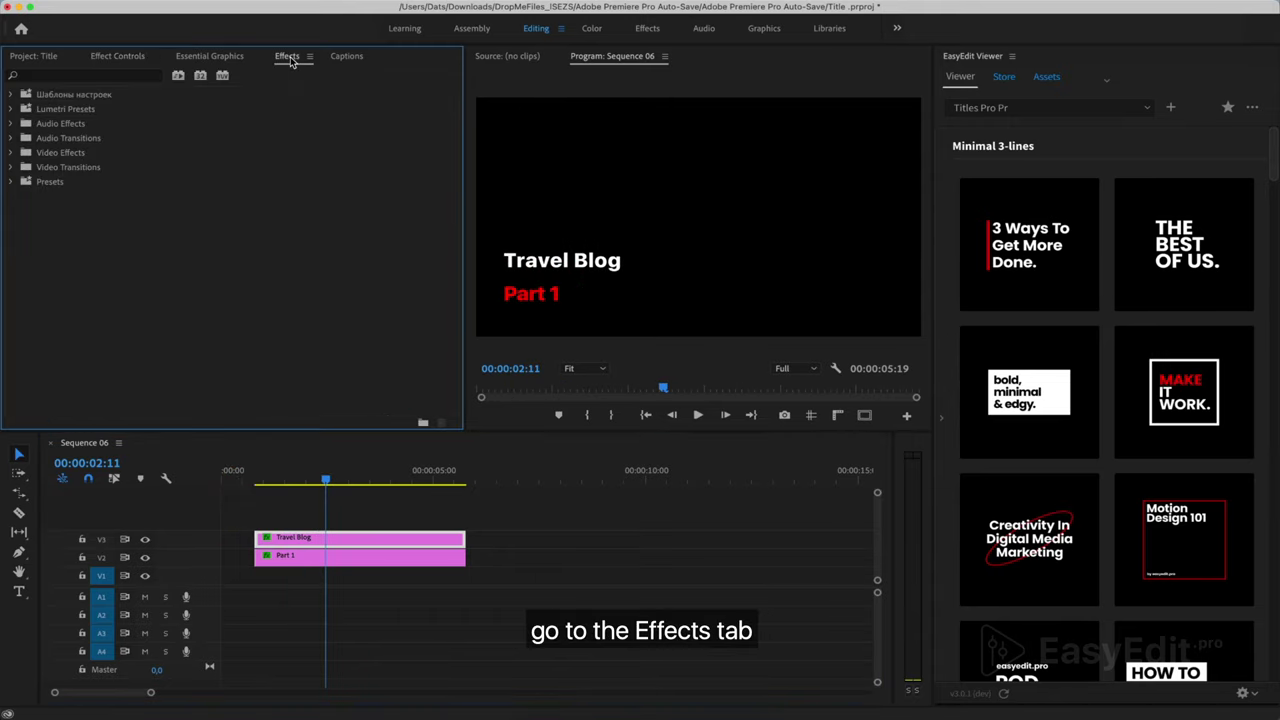
left_click(121, 75)
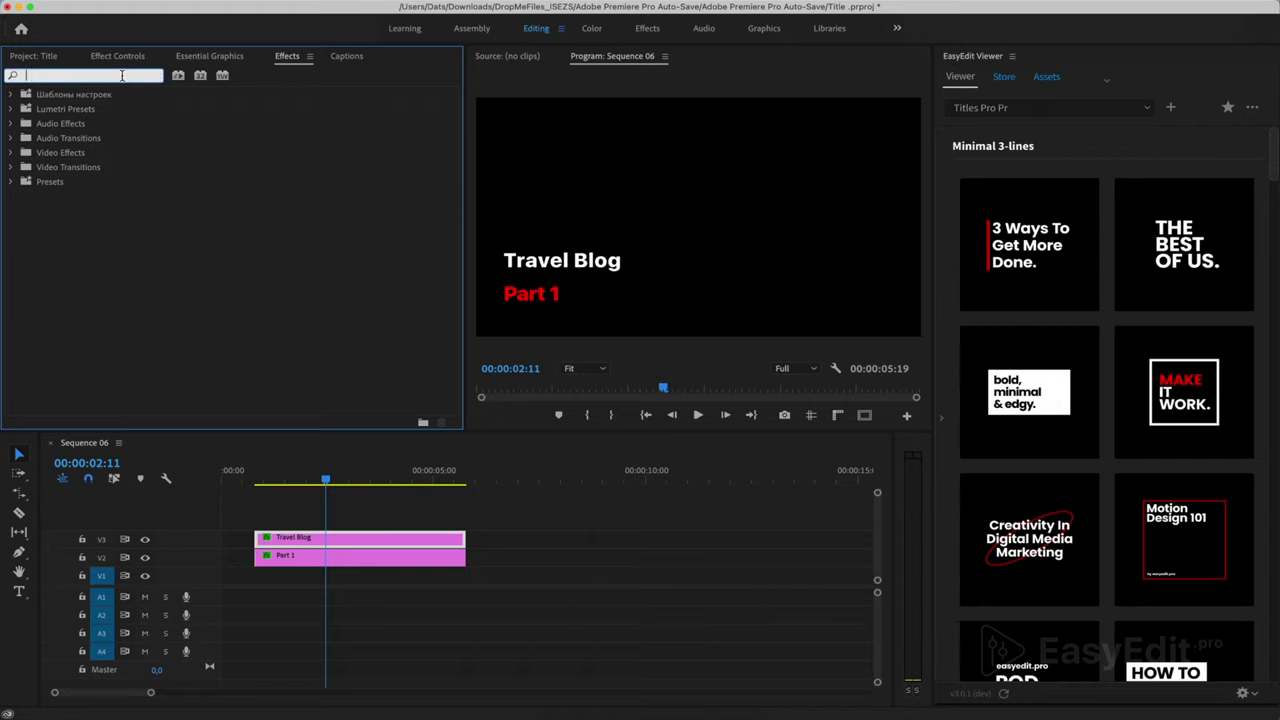
type("gaus")
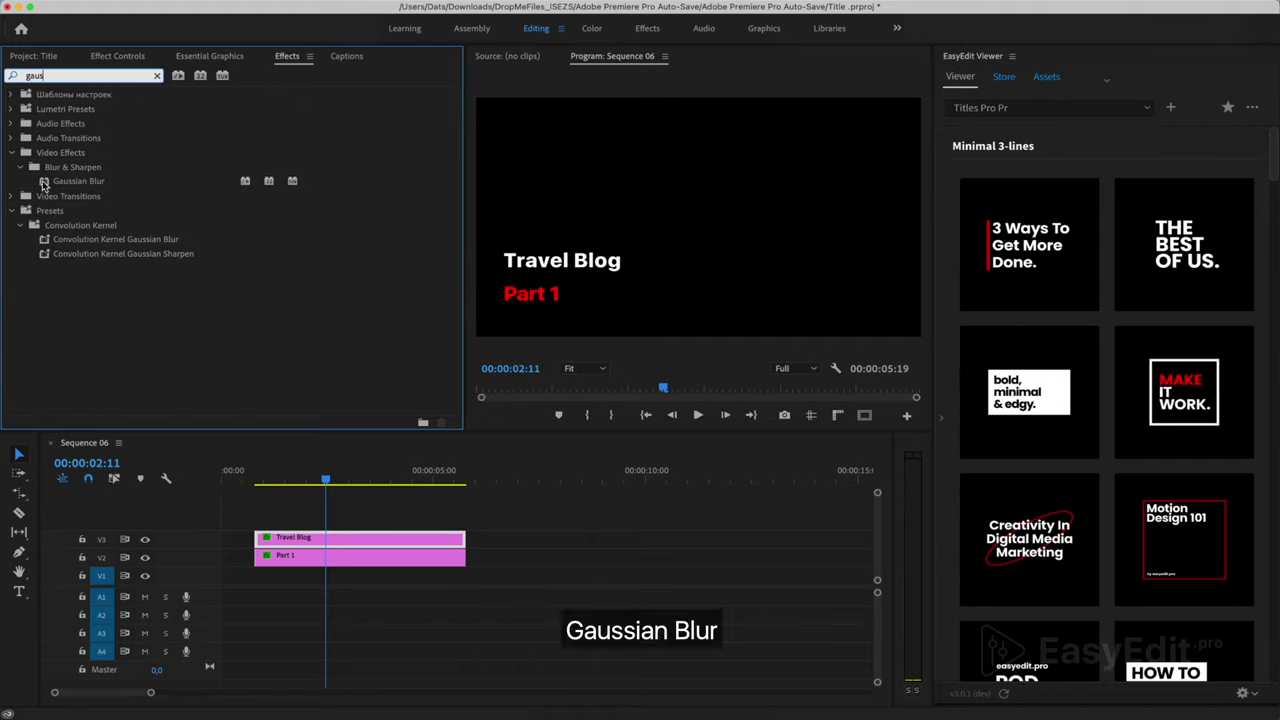
left_click(65, 182)
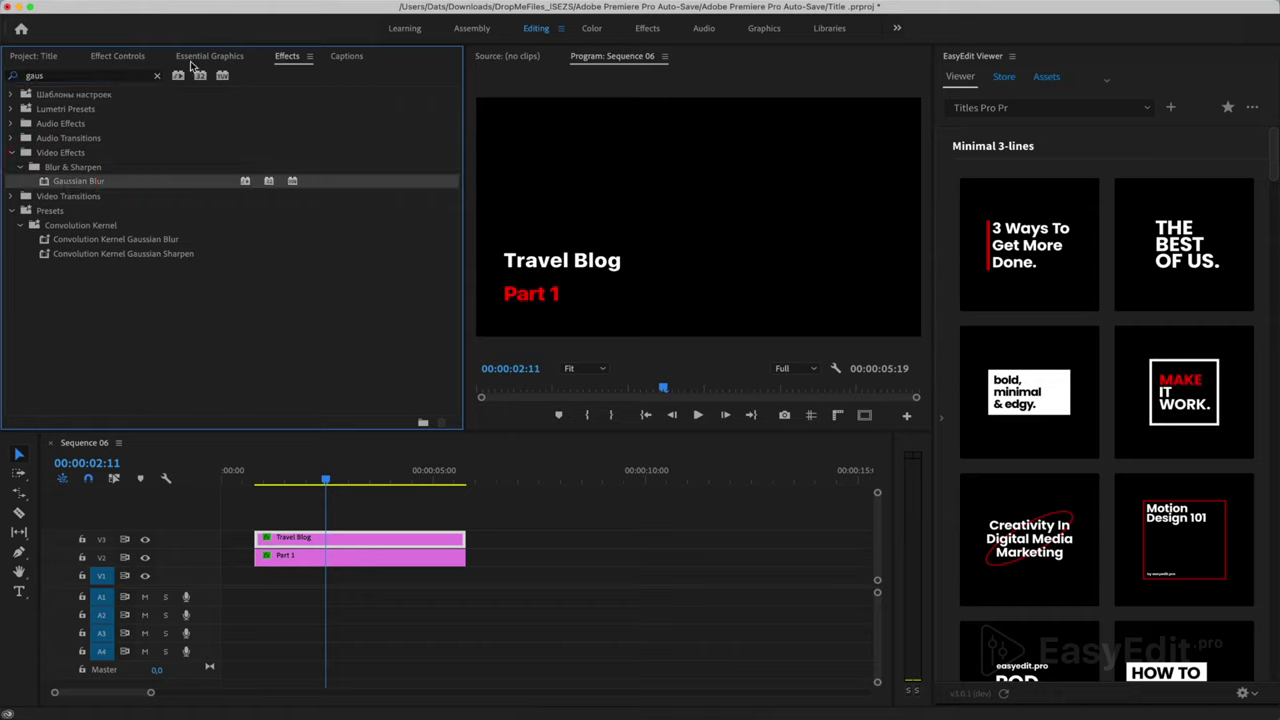
Back in Effect Controls, collapse the text properties and jump to the slide-in's end keyframe.
left_click(118, 56)
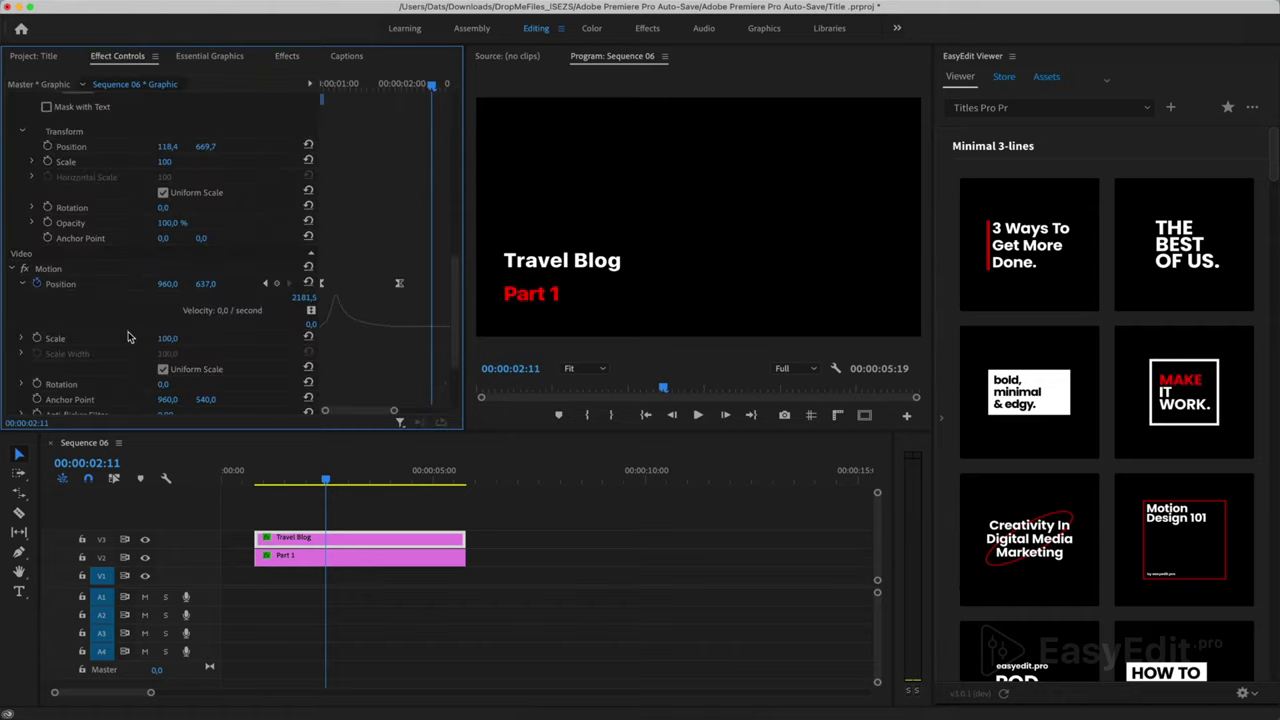
scroll(128, 335, "up", 3)
scroll(128, 335, "up", 10)
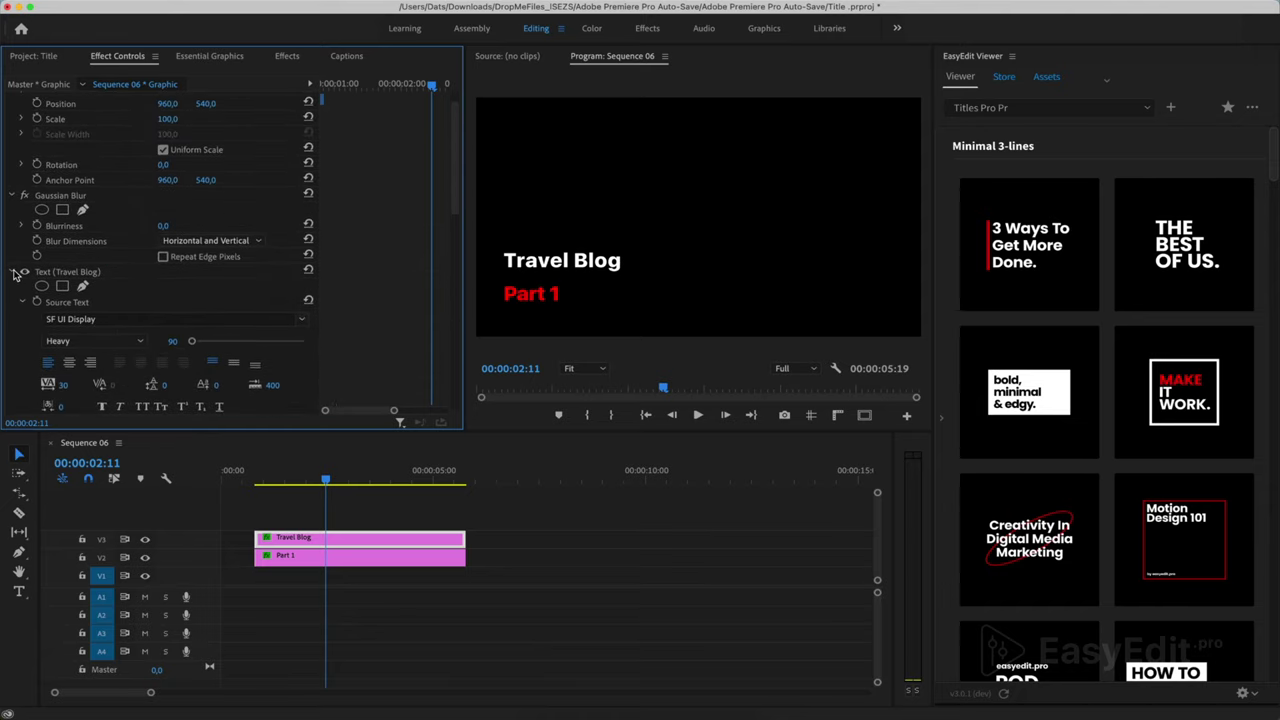
left_click(14, 272)
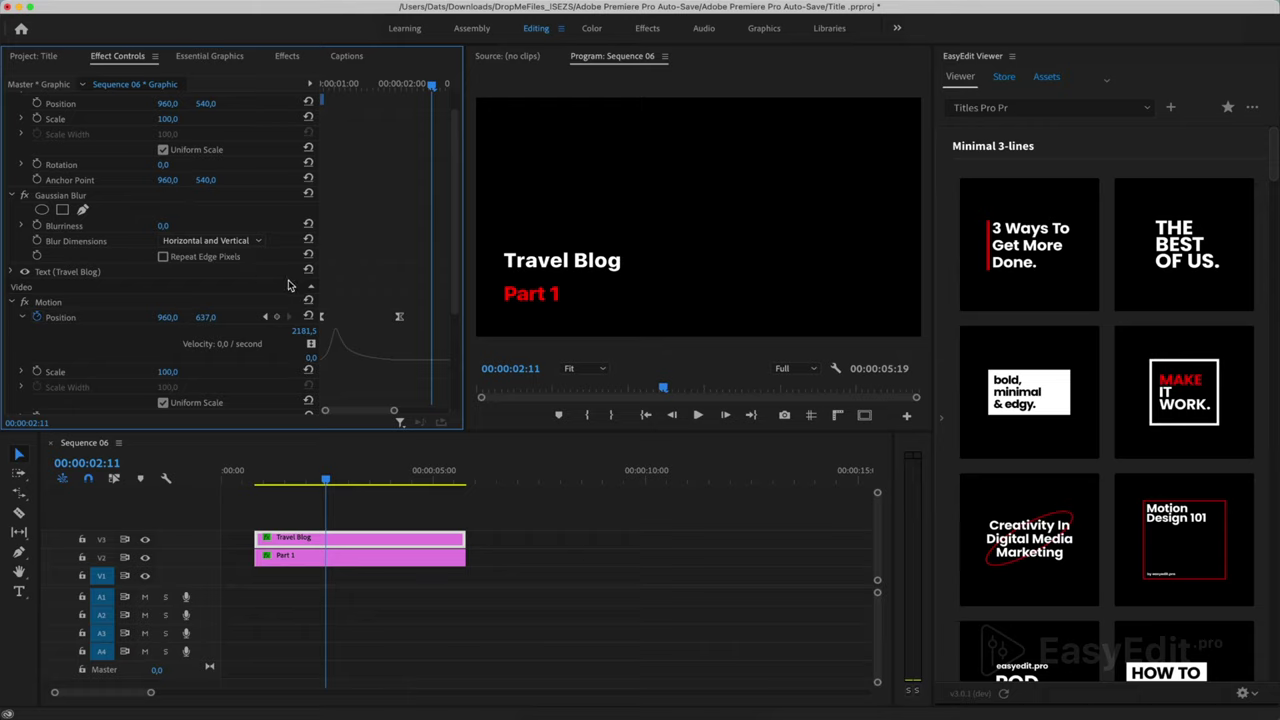
left_click(265, 317)
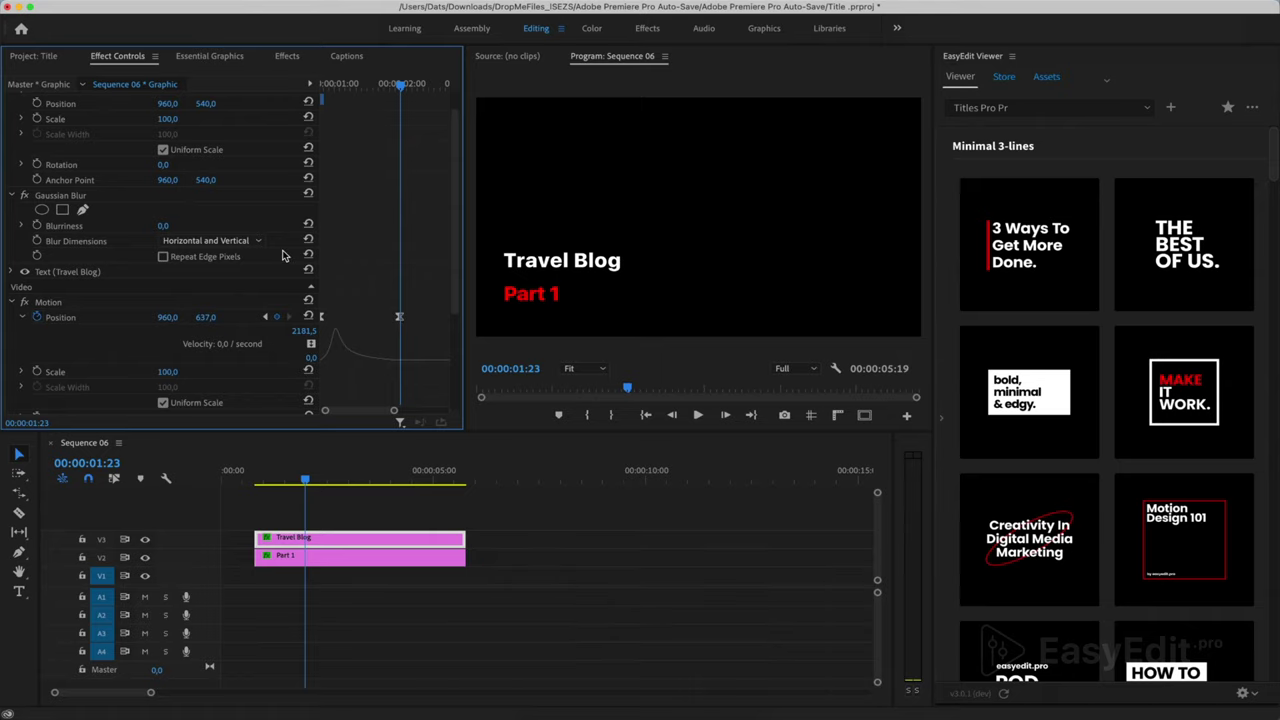
Keyframe a horizontal Blurriness of 0 where the title stops and 70 at the slide-in start.
left_click(37, 225)
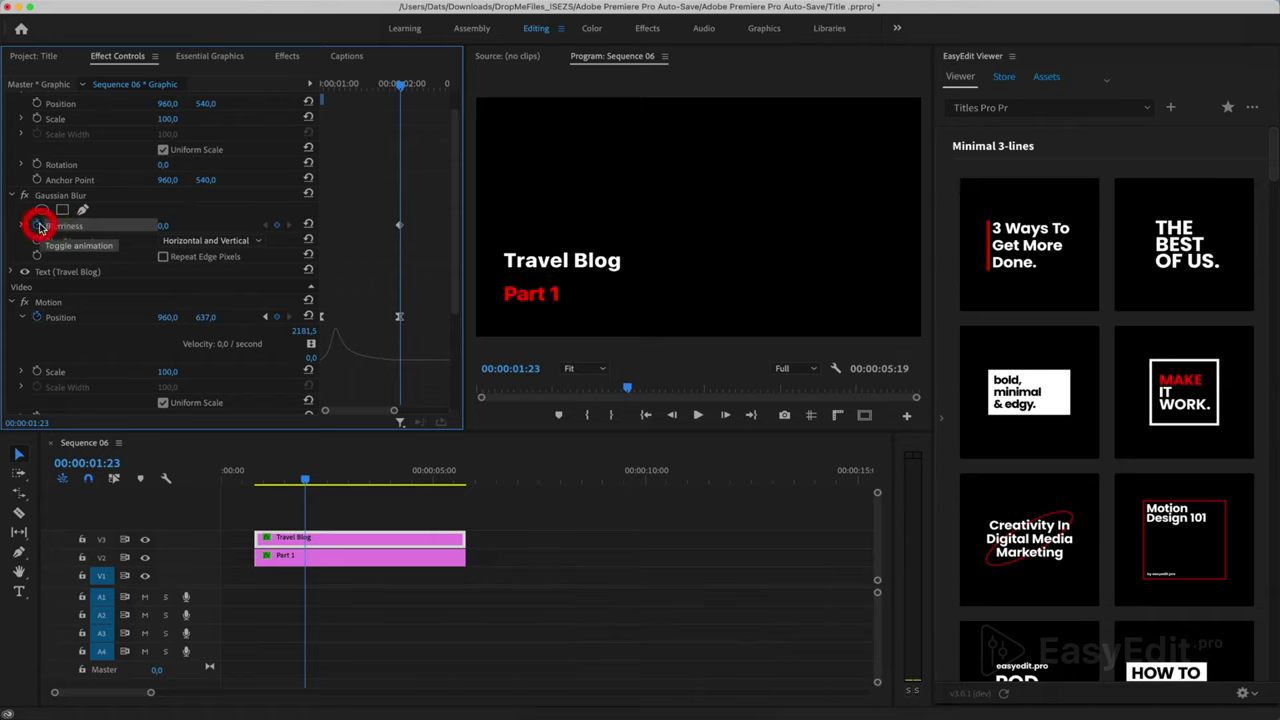
left_click(243, 243)
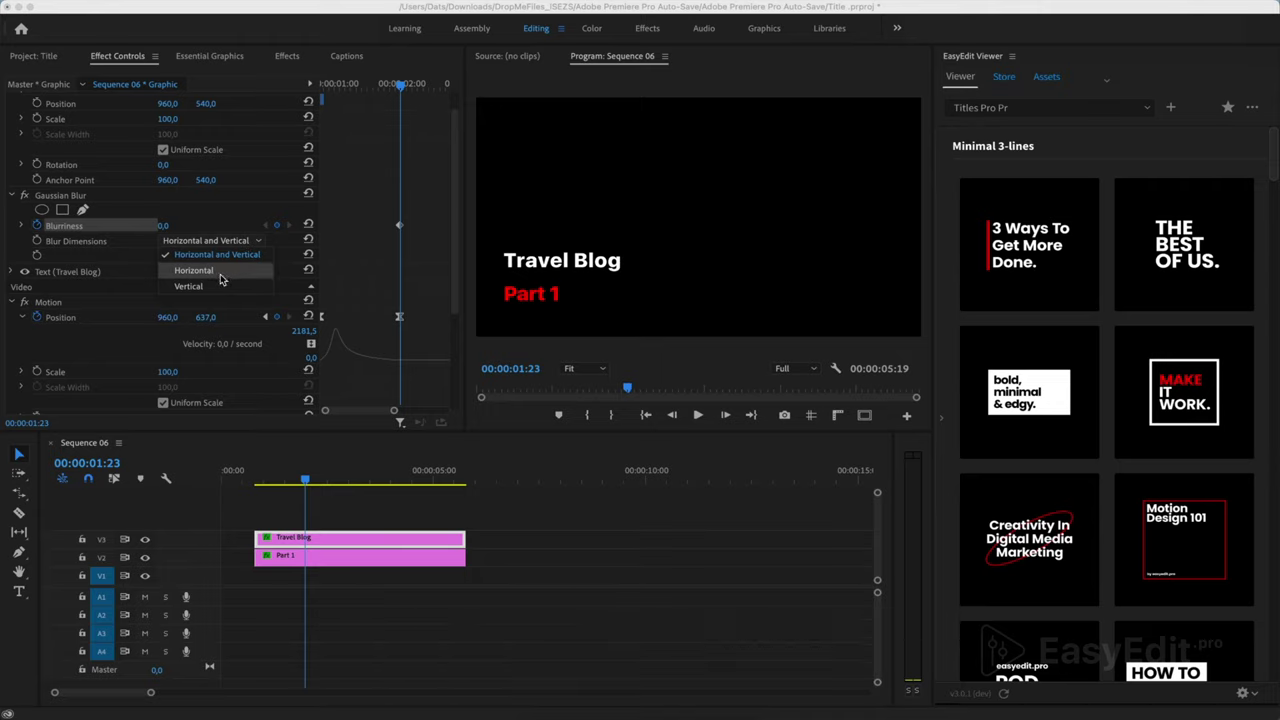
left_click(221, 274)
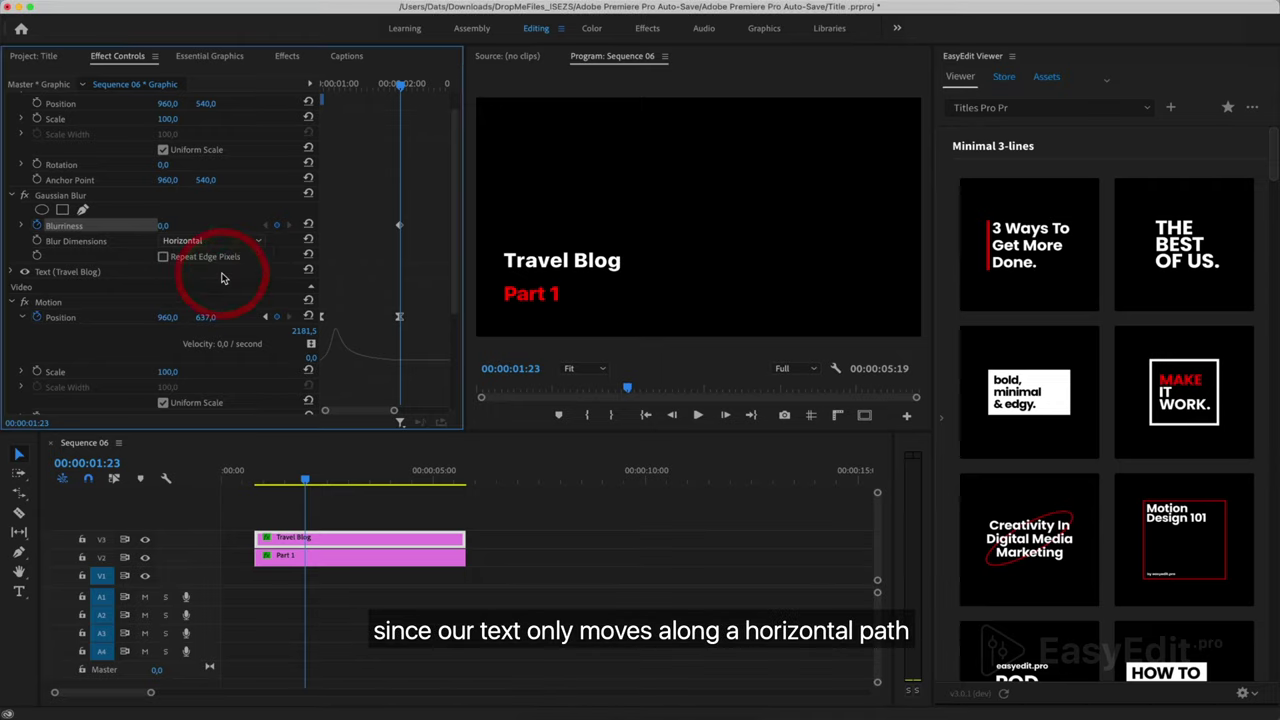
mouse_move(305, 481)
left_mouse_down()
mouse_move(247, 483)
mouse_move(307, 490)
left_mouse_up()
left_click(266, 317)
left_click(267, 318)
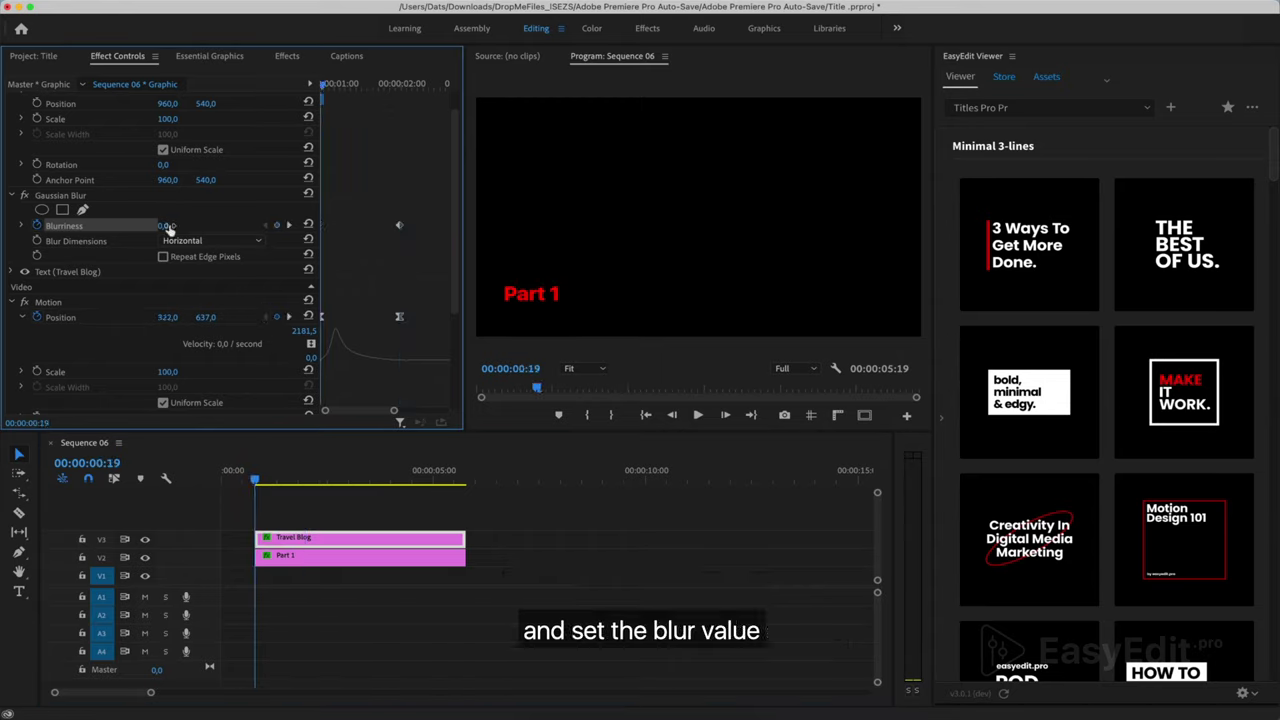
left_click_drag(165, 225, 174, 225)
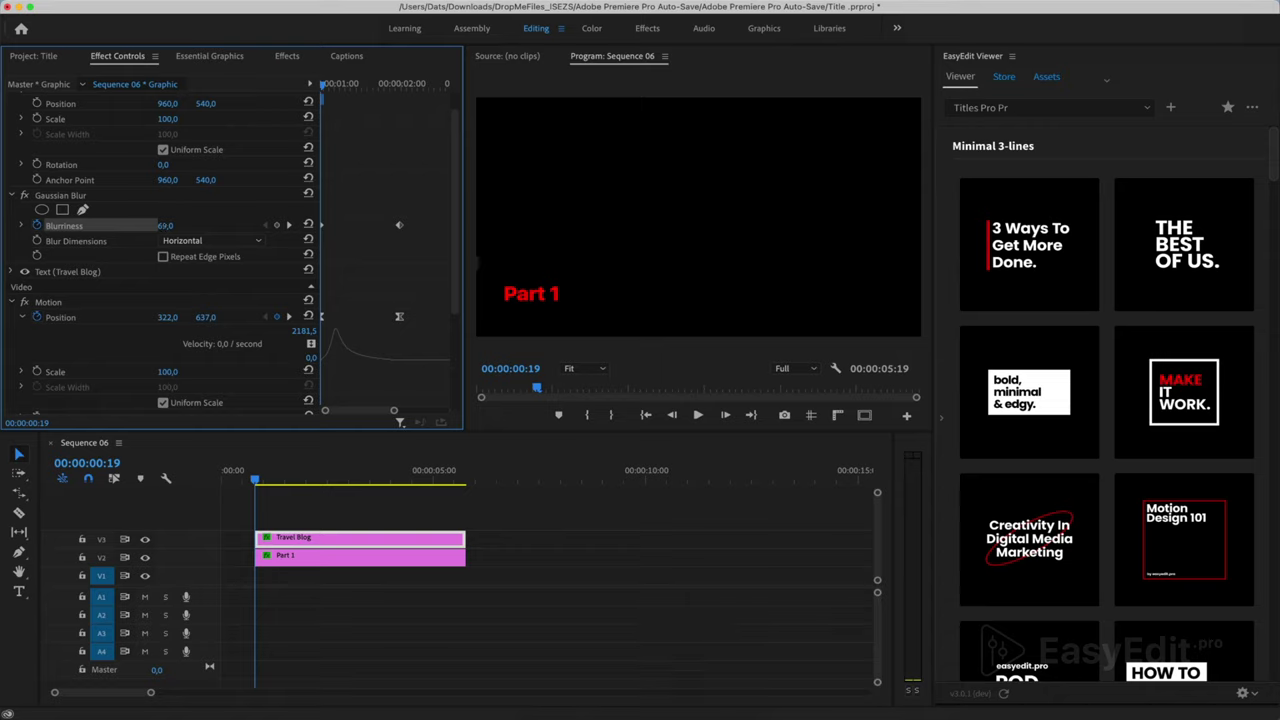
left_click(260, 482)
left_click_drag(260, 482, 268, 482)
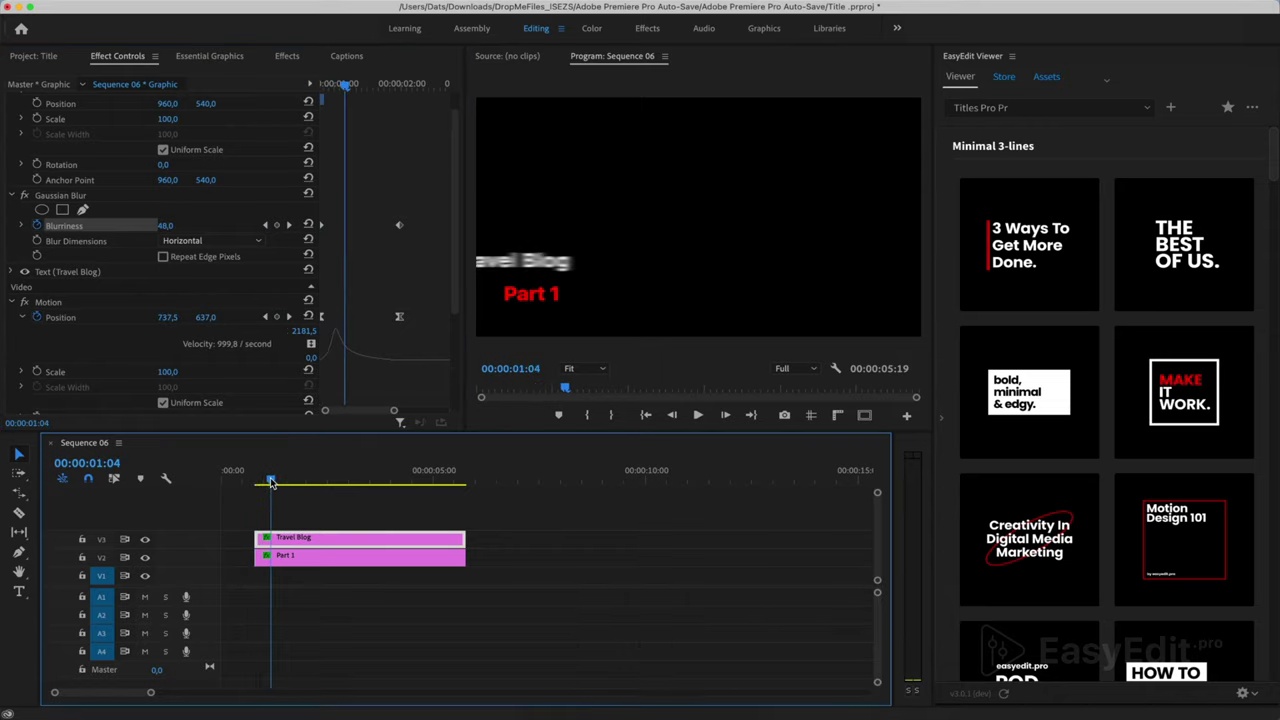
mouse_move(271, 482)
left_mouse_down()
mouse_move(303, 482)
mouse_move(257, 484)
mouse_move(286, 483)
mouse_move(270, 486)
left_mouse_up()
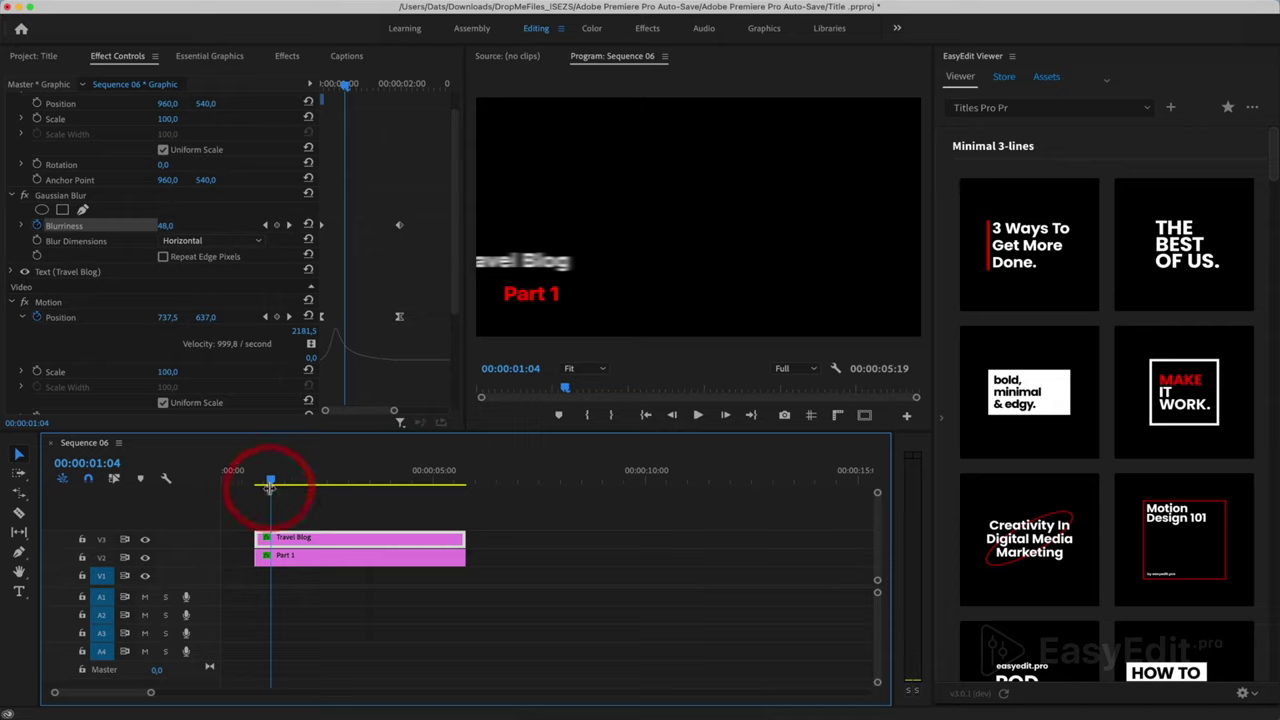
left_click(190, 241)
left_click(201, 288)
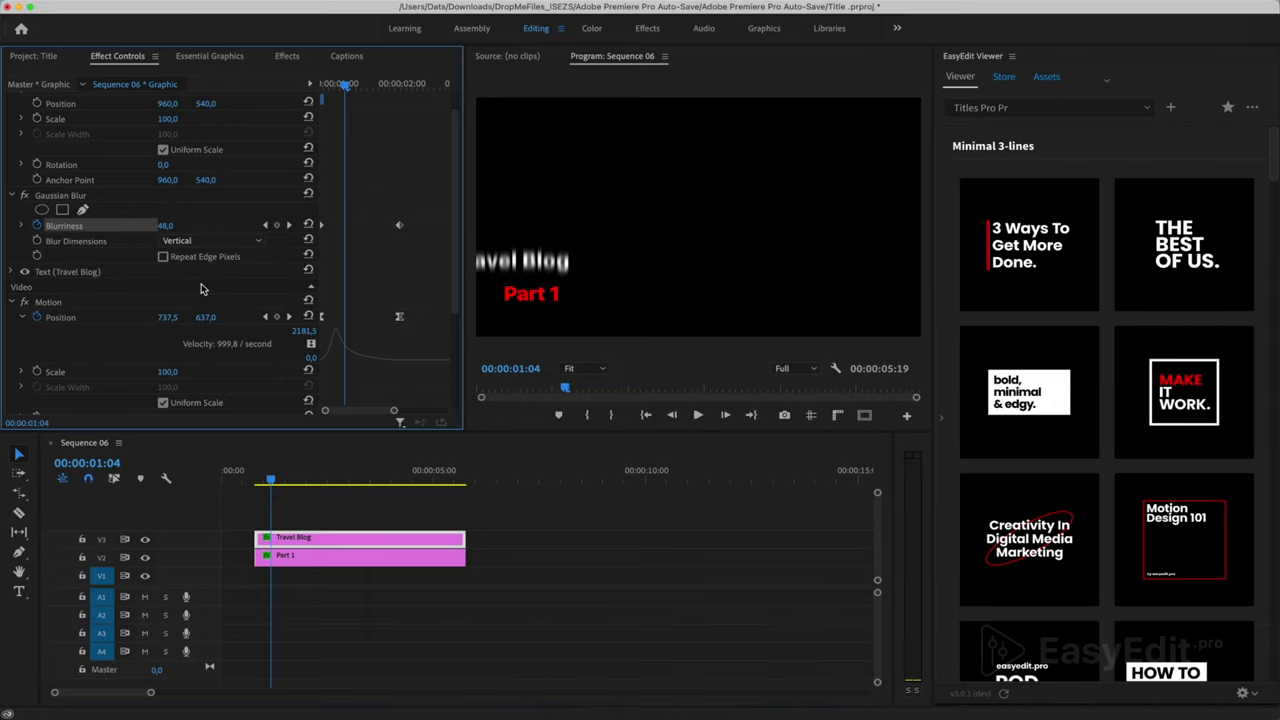
left_click(200, 287)
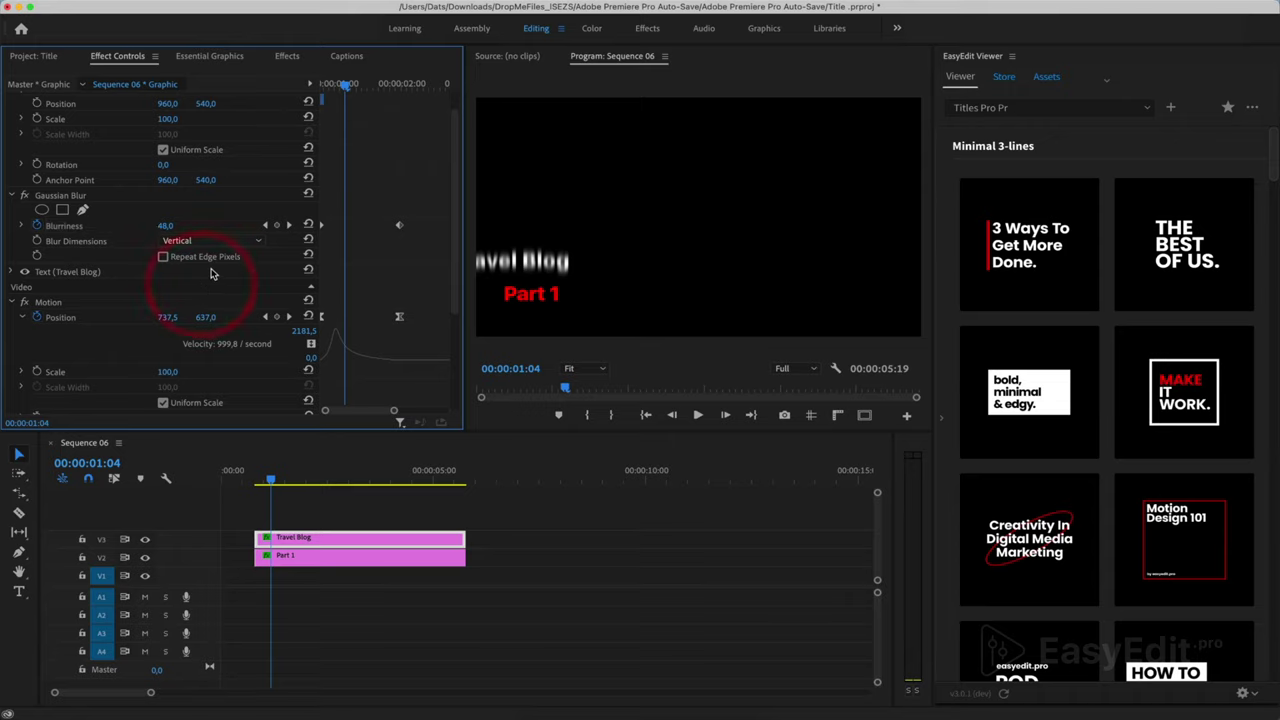
left_click(228, 243)
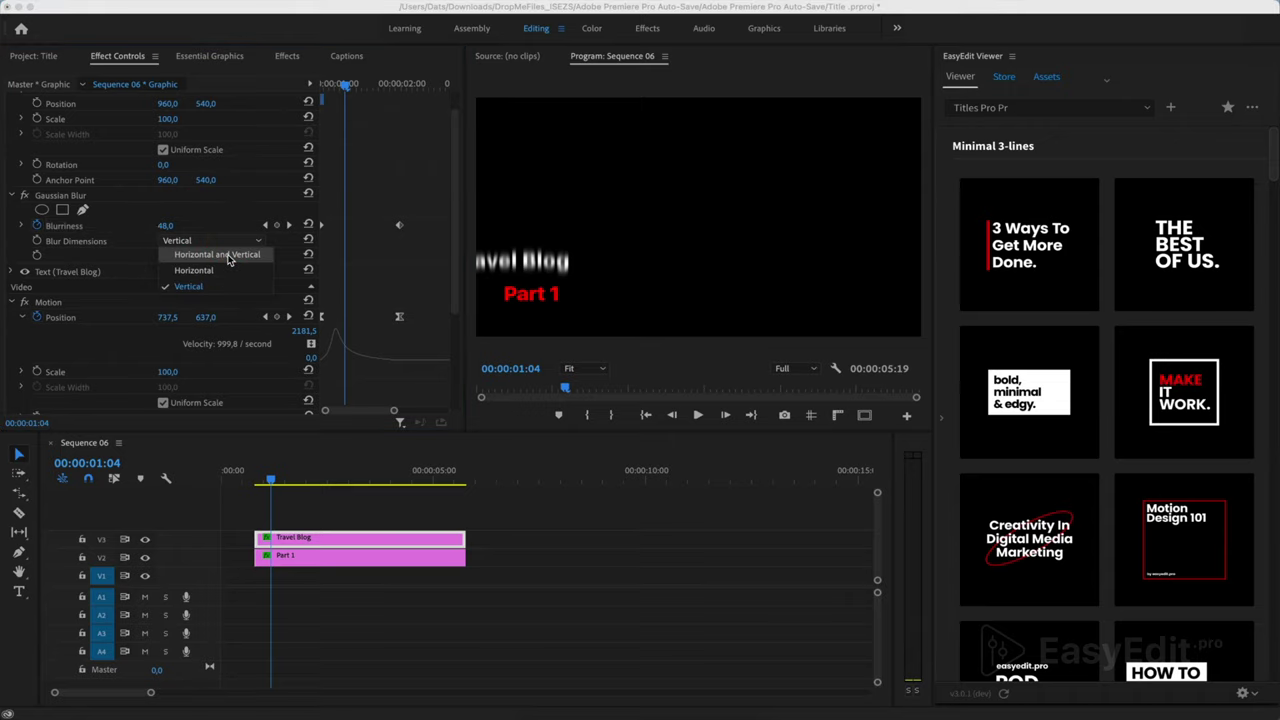
left_click(228, 258)
left_click(215, 241)
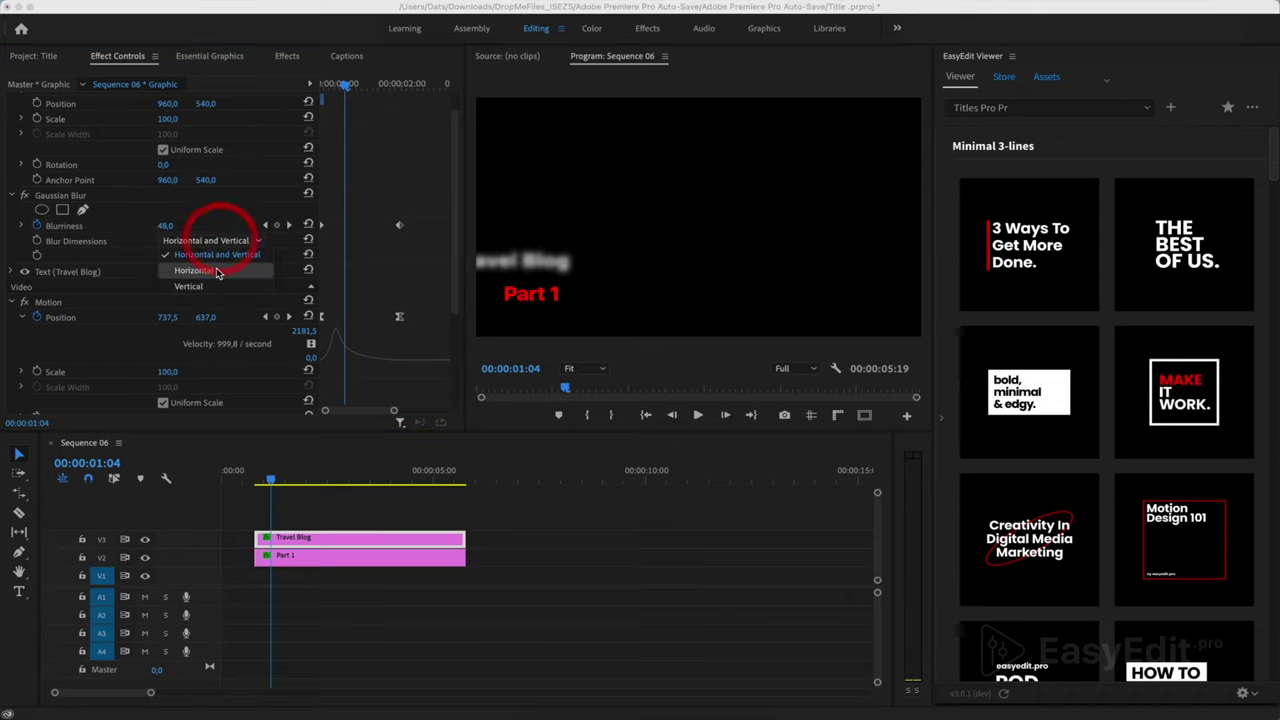
left_click(215, 271)
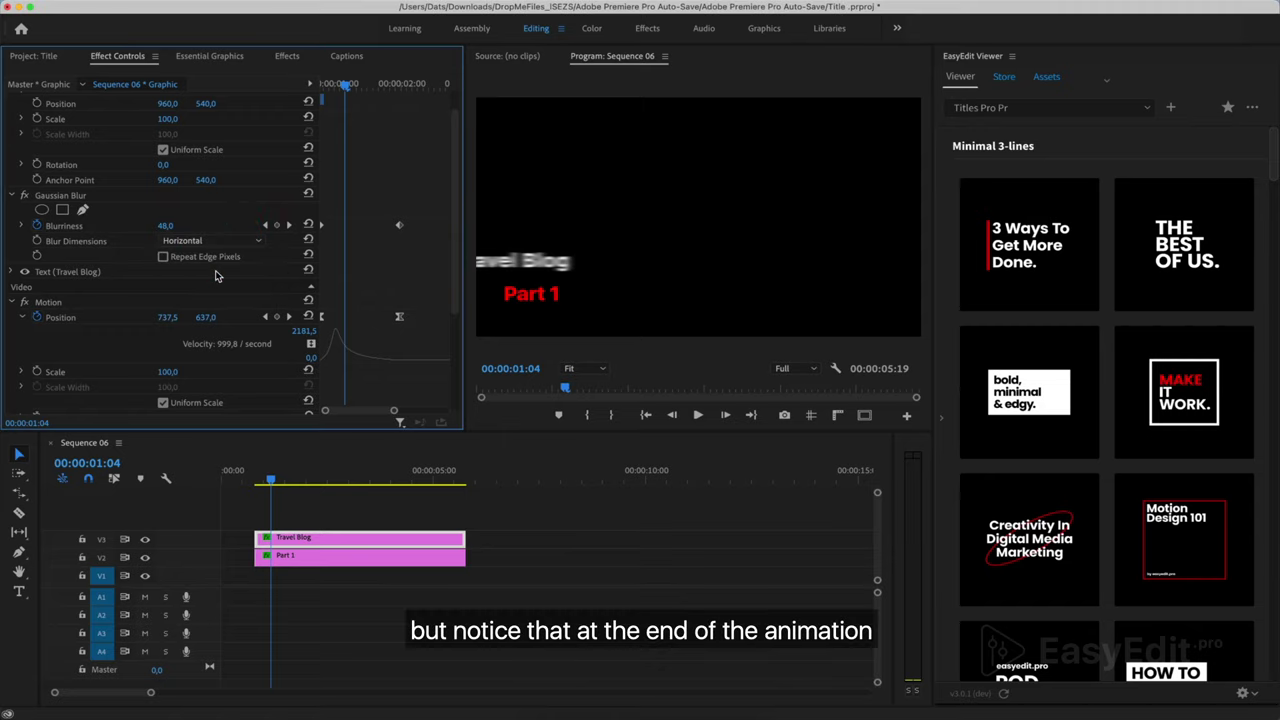
left_click(322, 229)
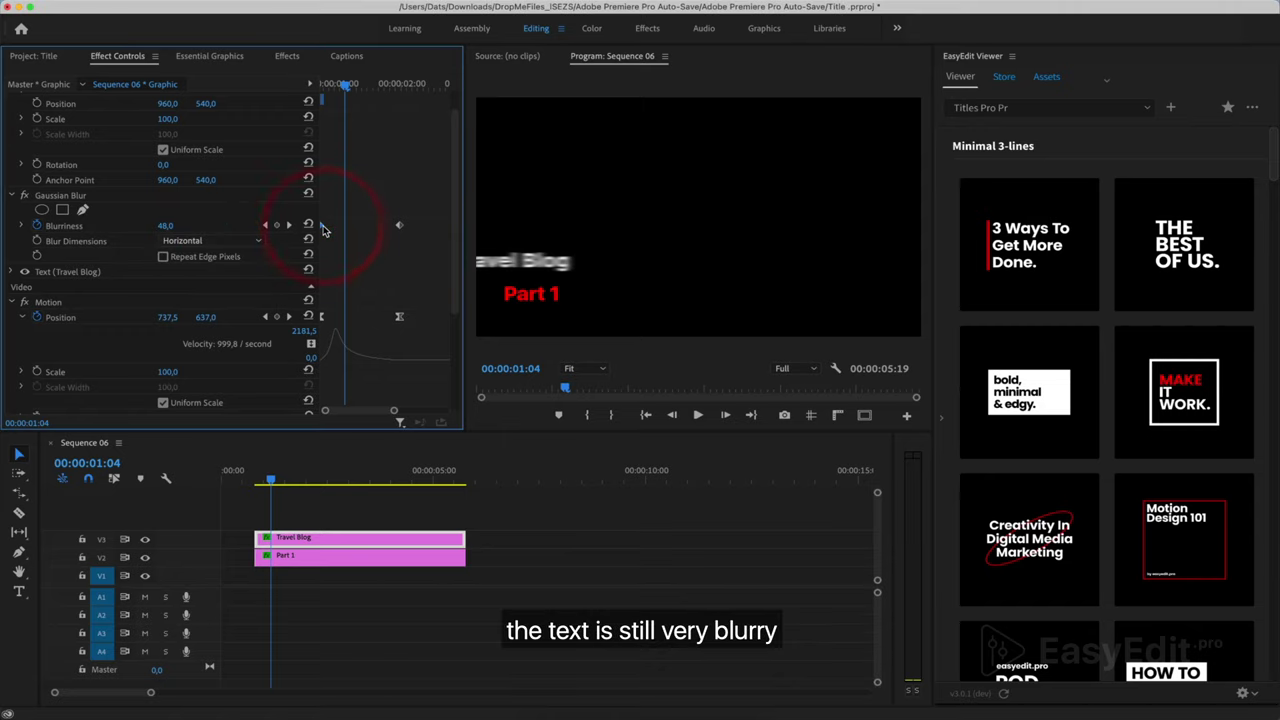
Ease the first Blurriness keyframe out and ease the last Blurriness keyframe in.
right_click(322, 229)
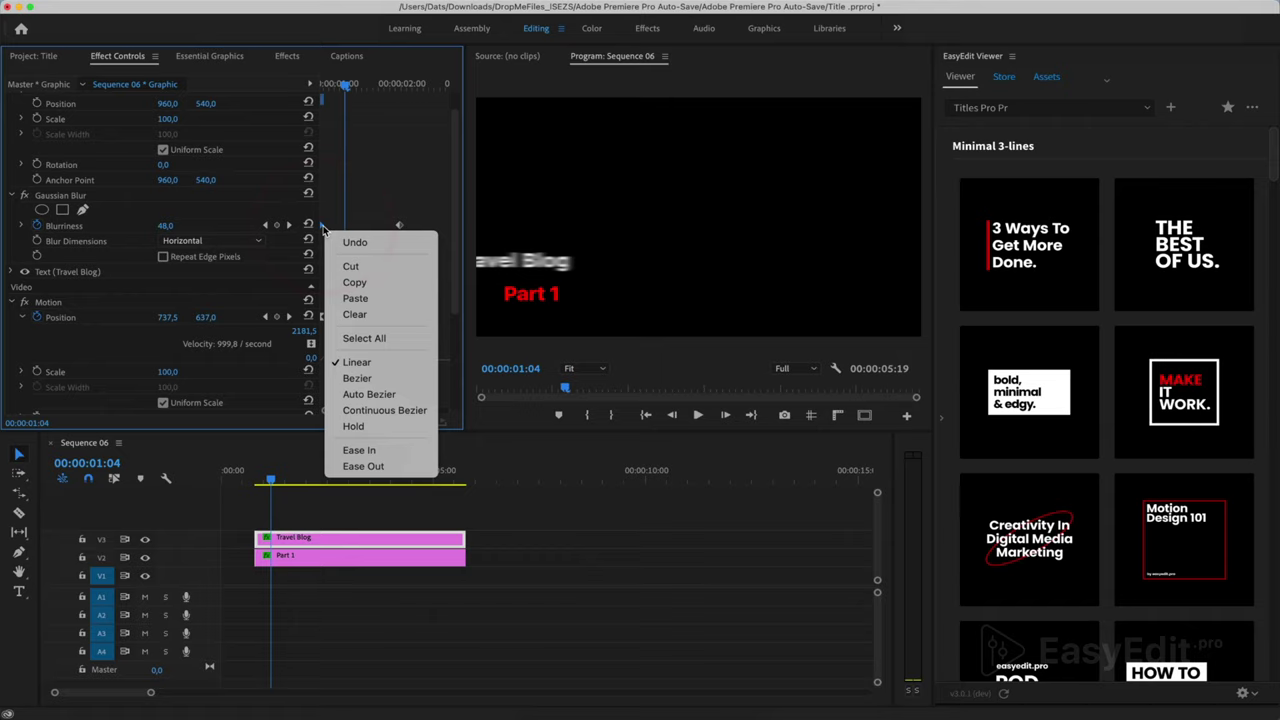
left_click(322, 229)
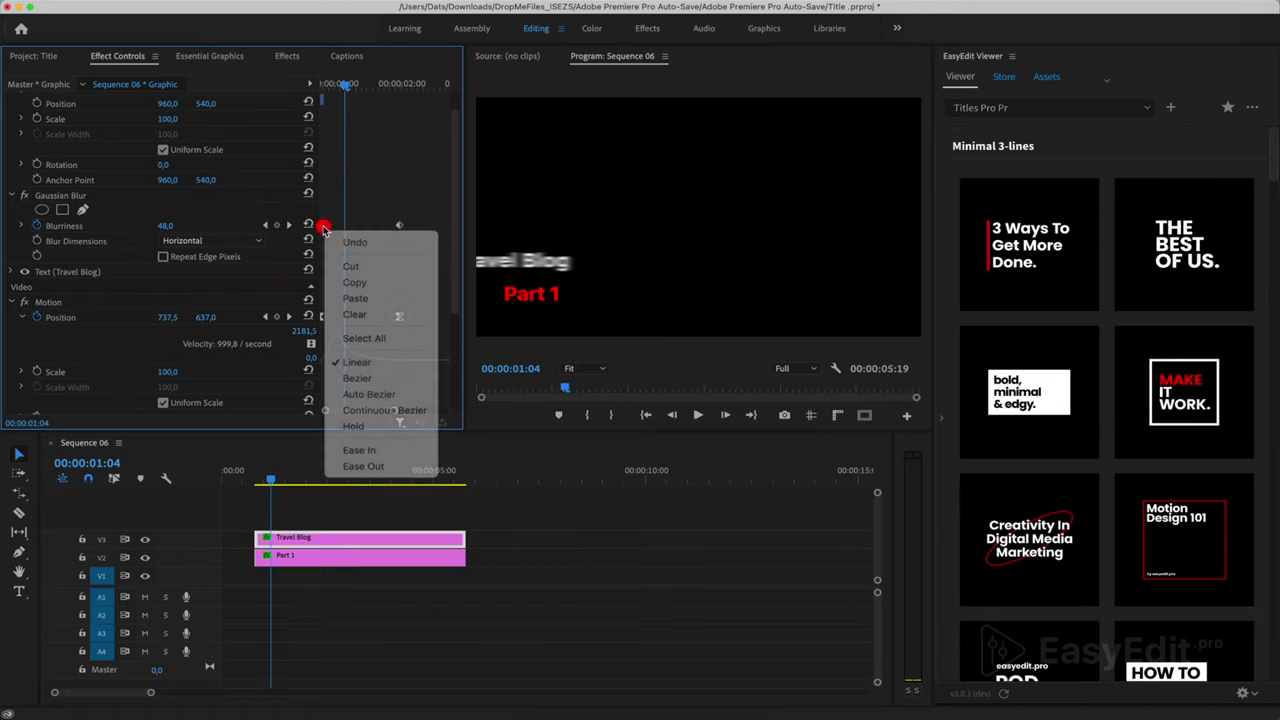
left_click(23, 227)
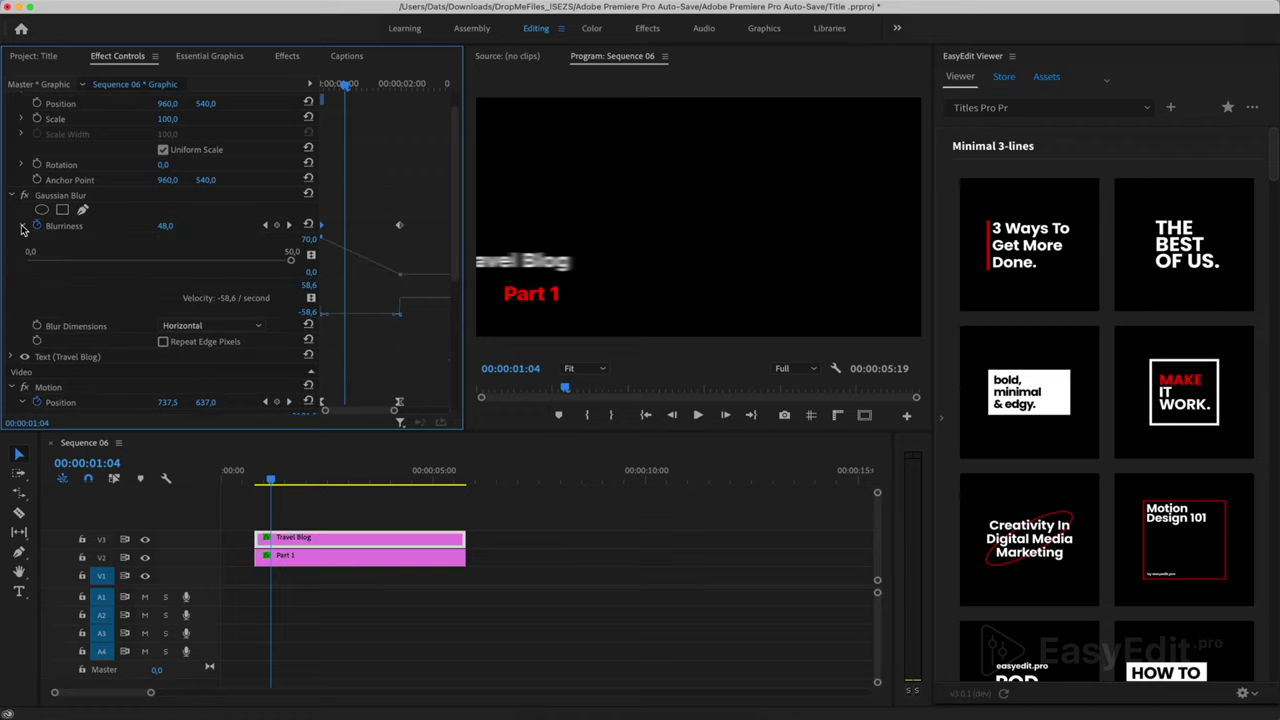
right_click(322, 228)
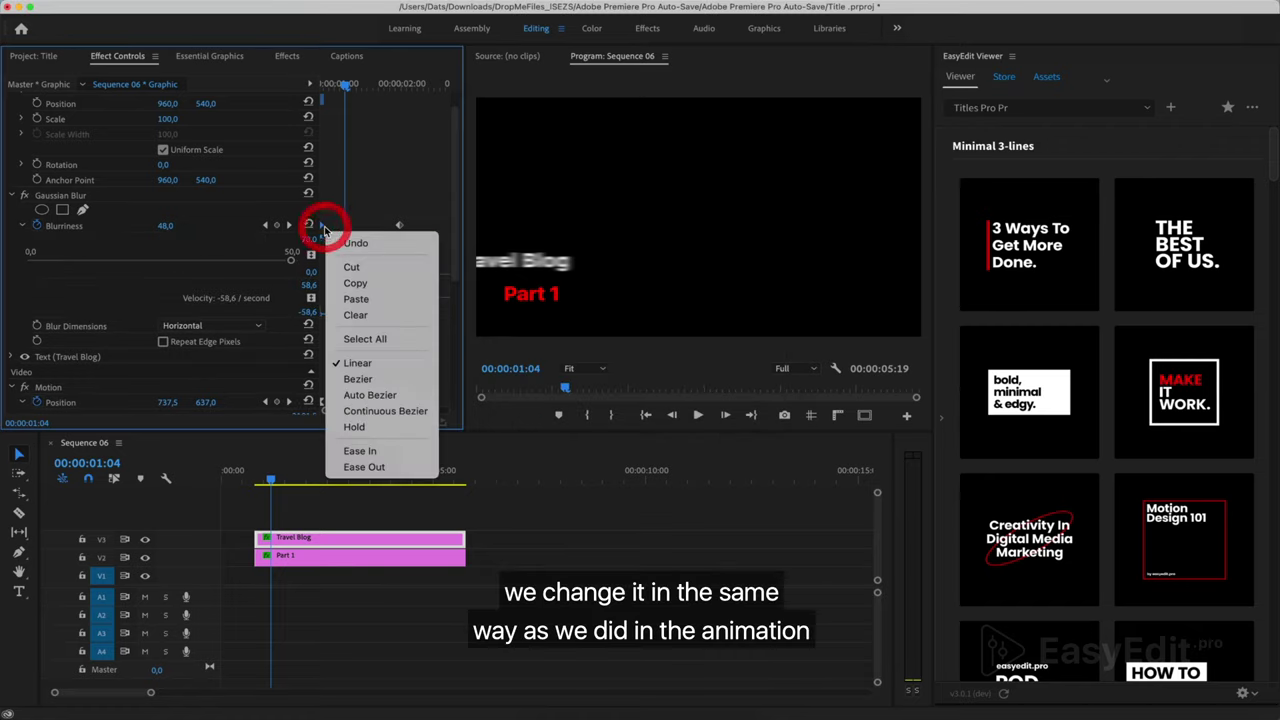
left_click(391, 469)
right_click(399, 230)
left_click(477, 456)
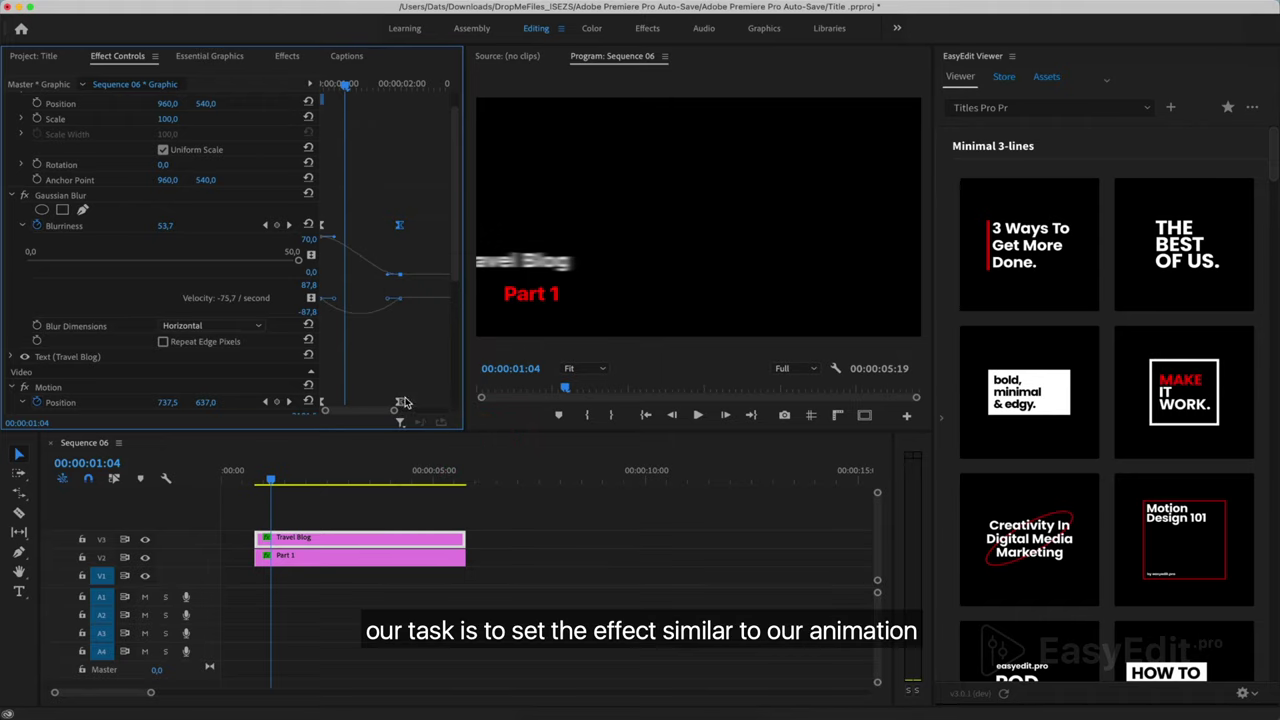
Steepen the Blurriness curve with its Bezier handle and preview the title animation.
left_click_drag(386, 303, 368, 303)
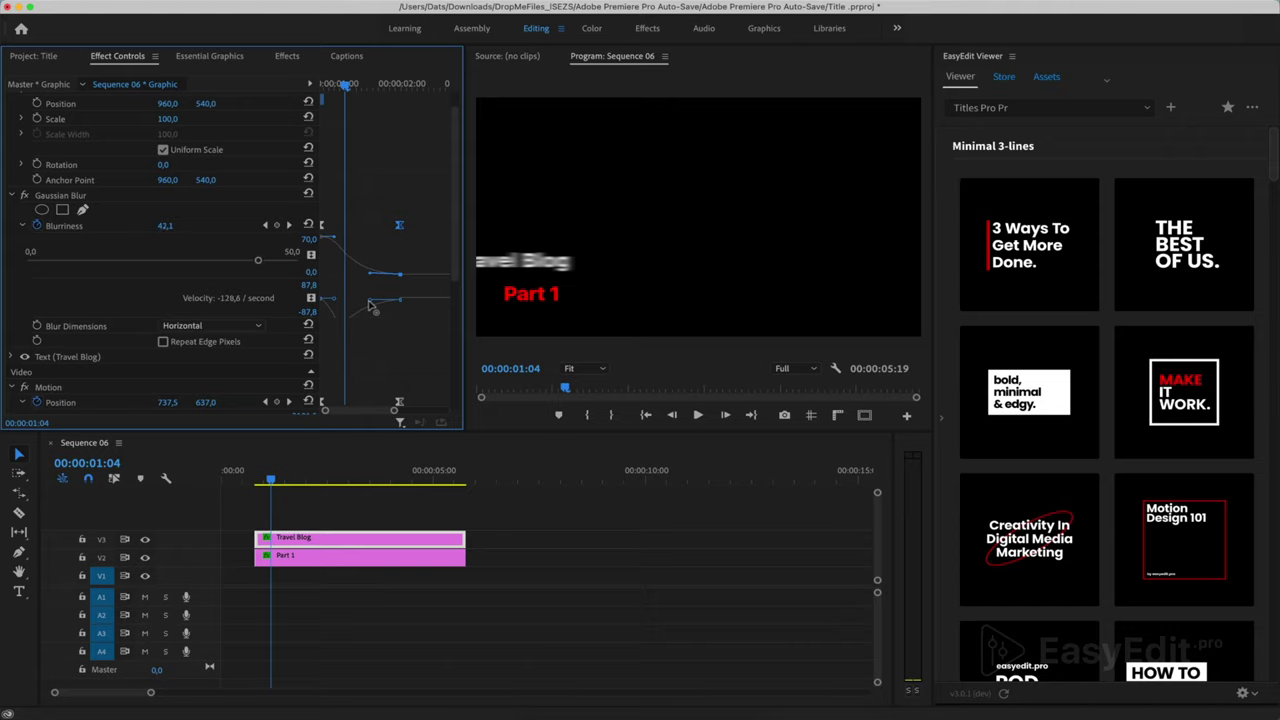
left_click(369, 302)
left_click(243, 473)
key("space")
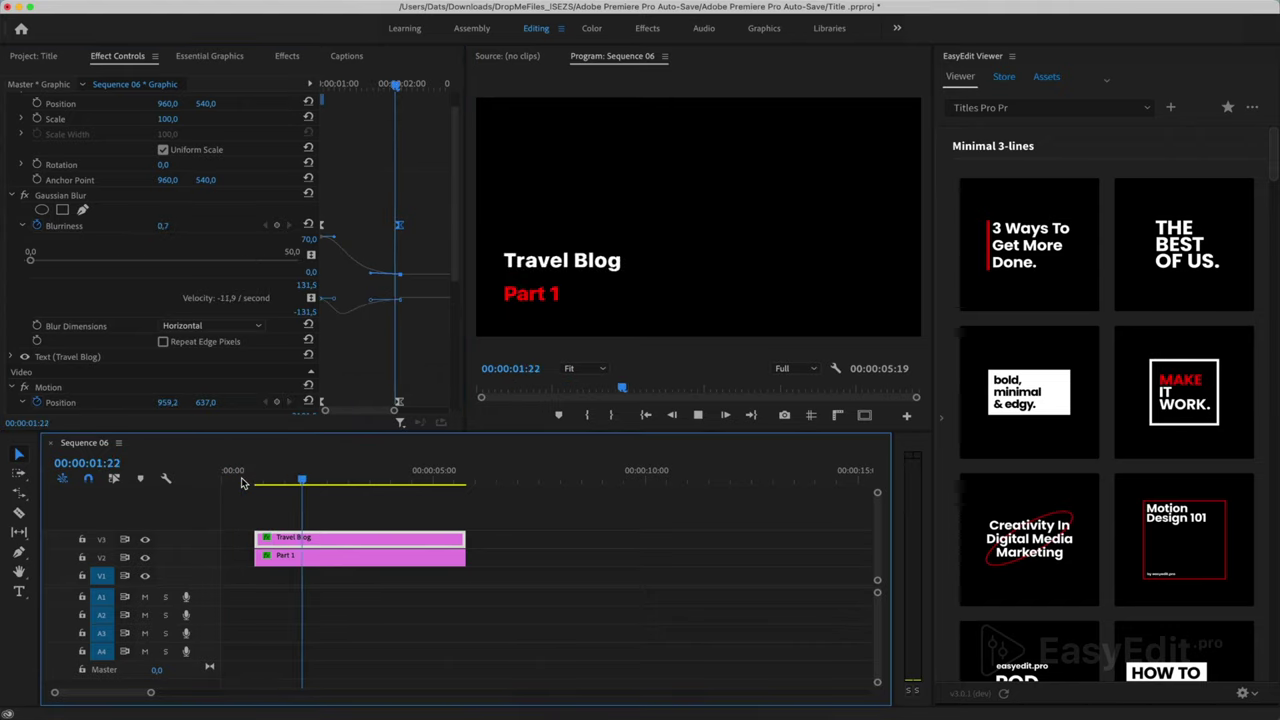
key("space")
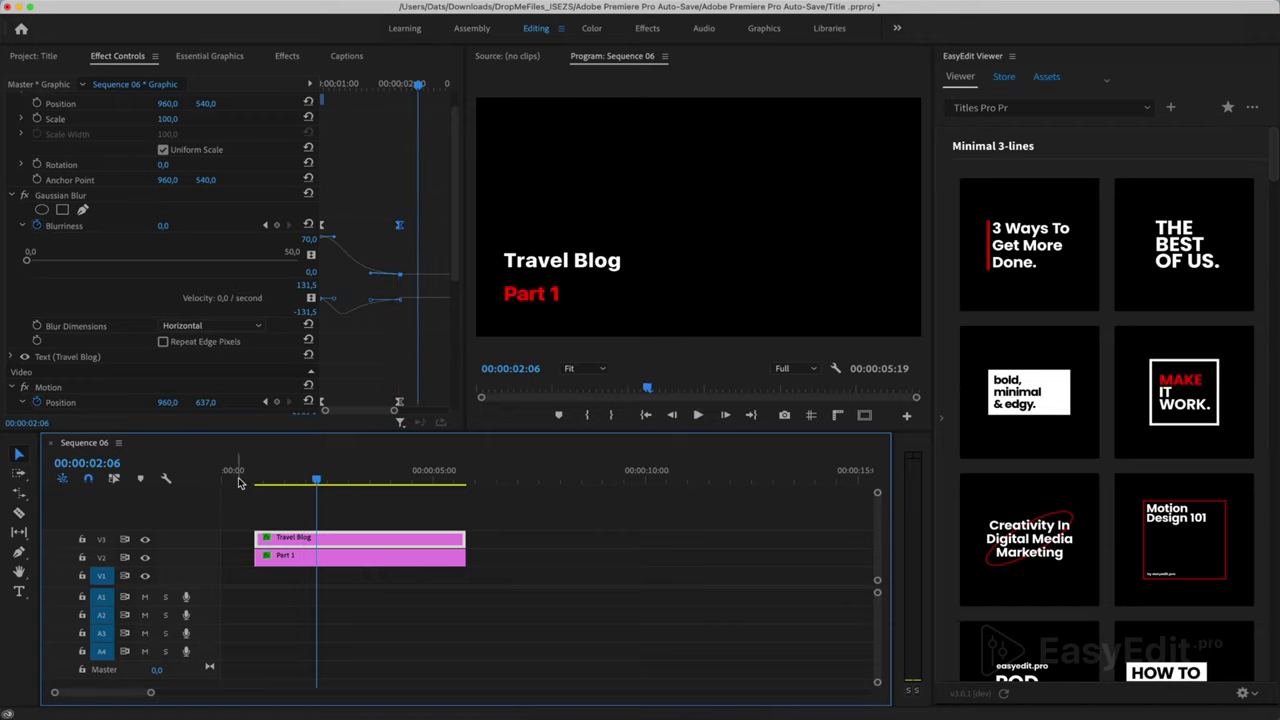
left_click(238, 482)
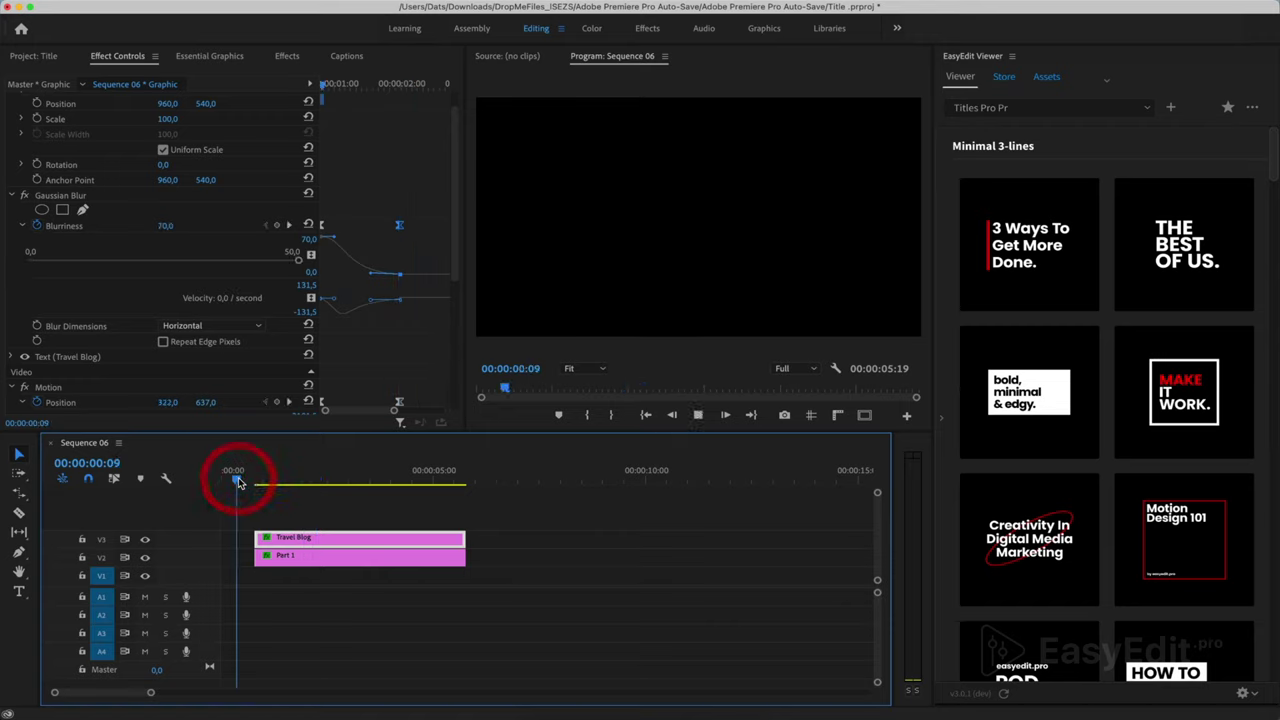
key("space")
key("space")
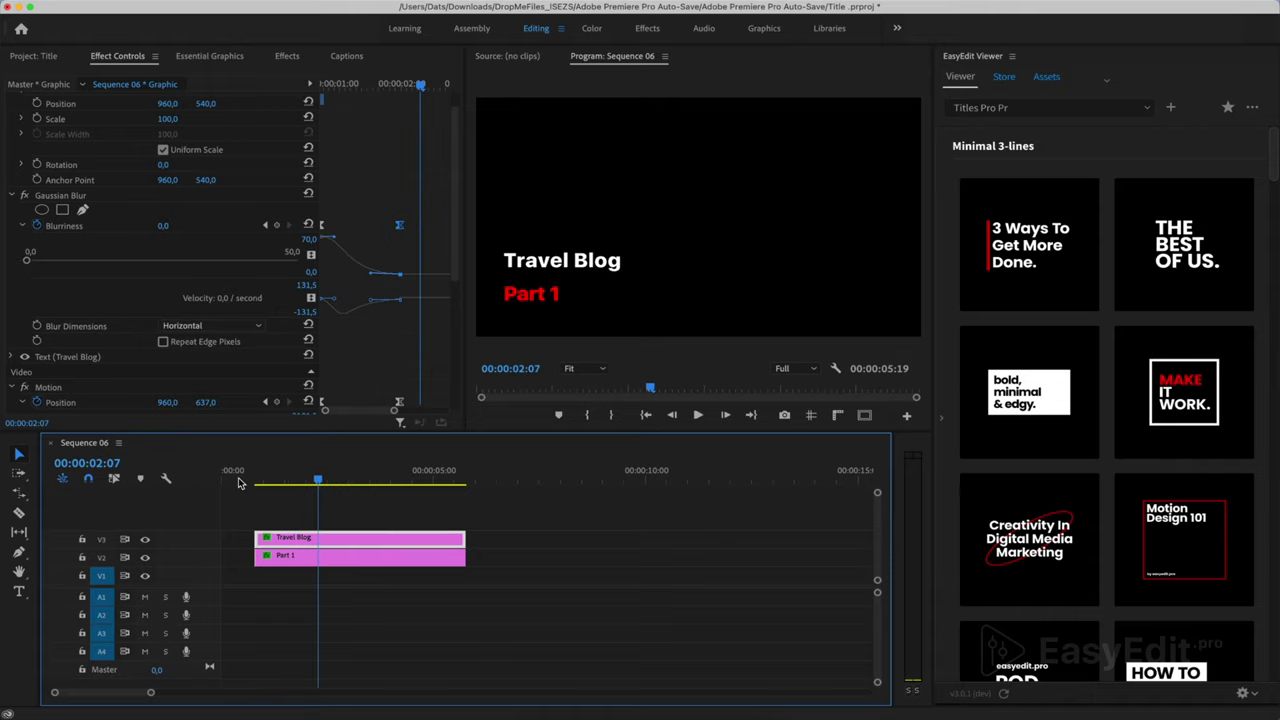
Steepen the blur falloff further, reaching 21.6 at 1:06, and preview again.
left_click(371, 277)
left_click_drag(376, 276, 360, 277)
left_click(250, 482)
key("space")
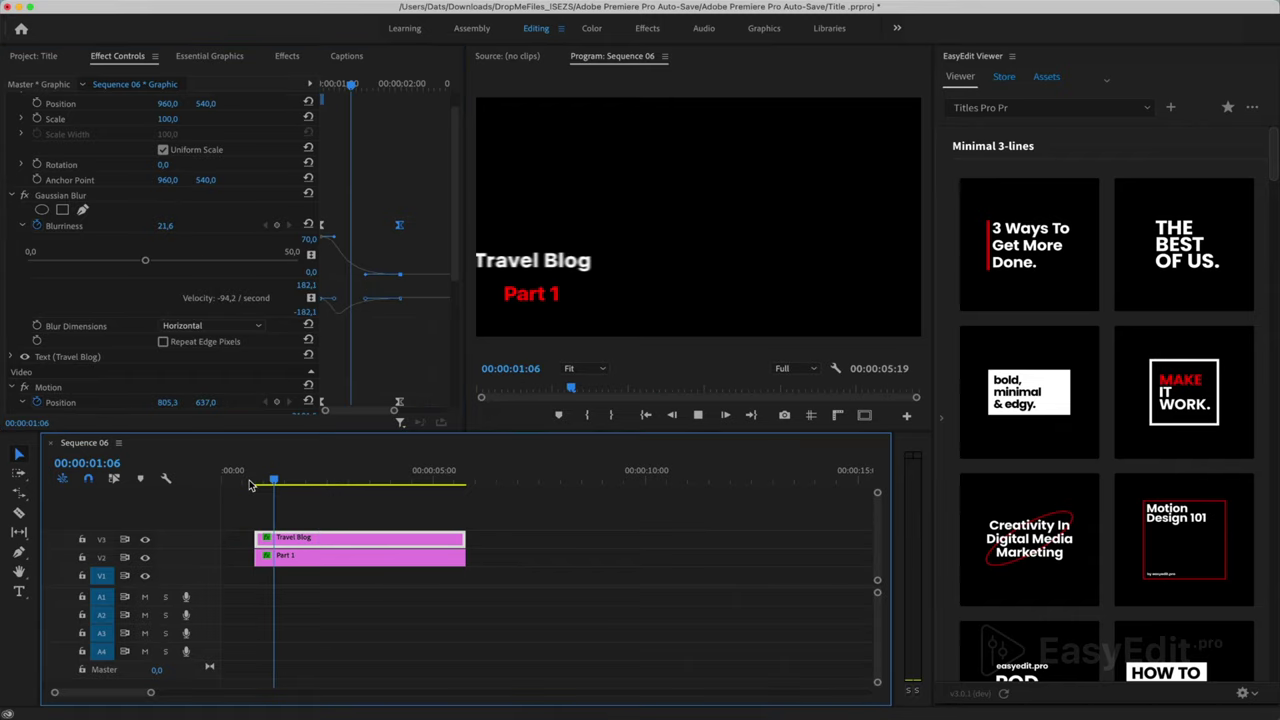
key("space")
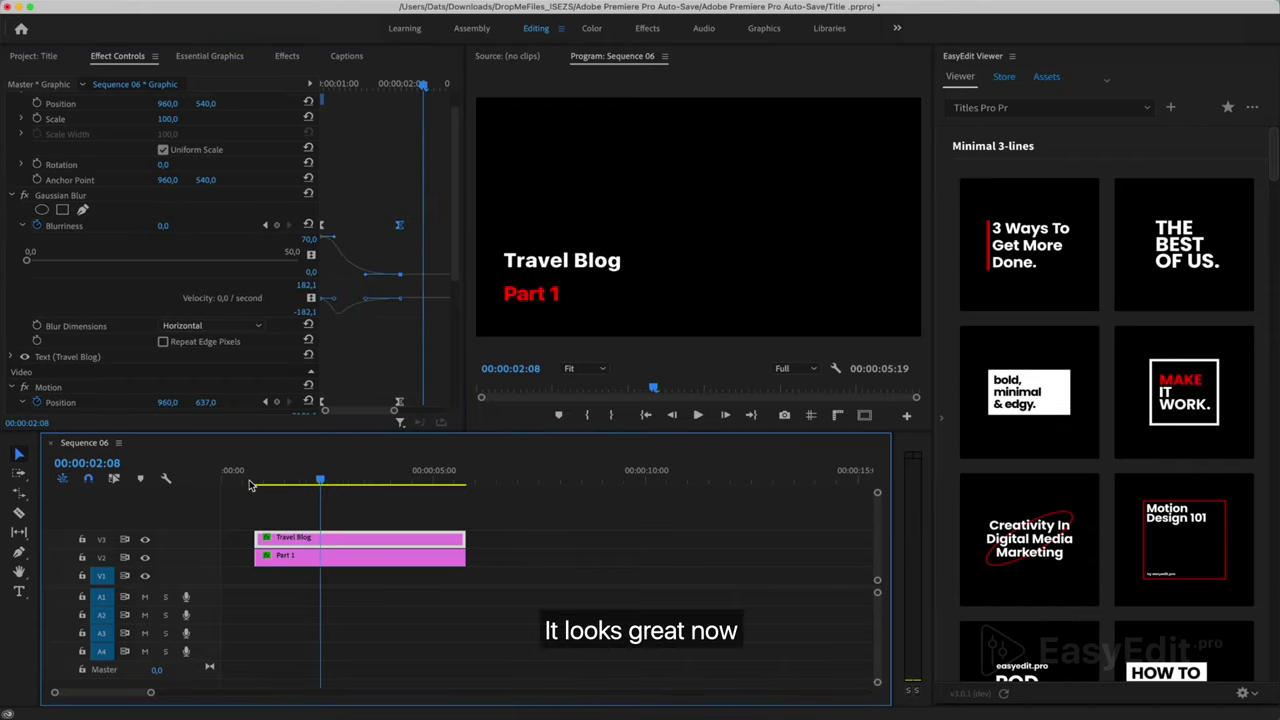
left_click_drag(455, 208, 456, 255)
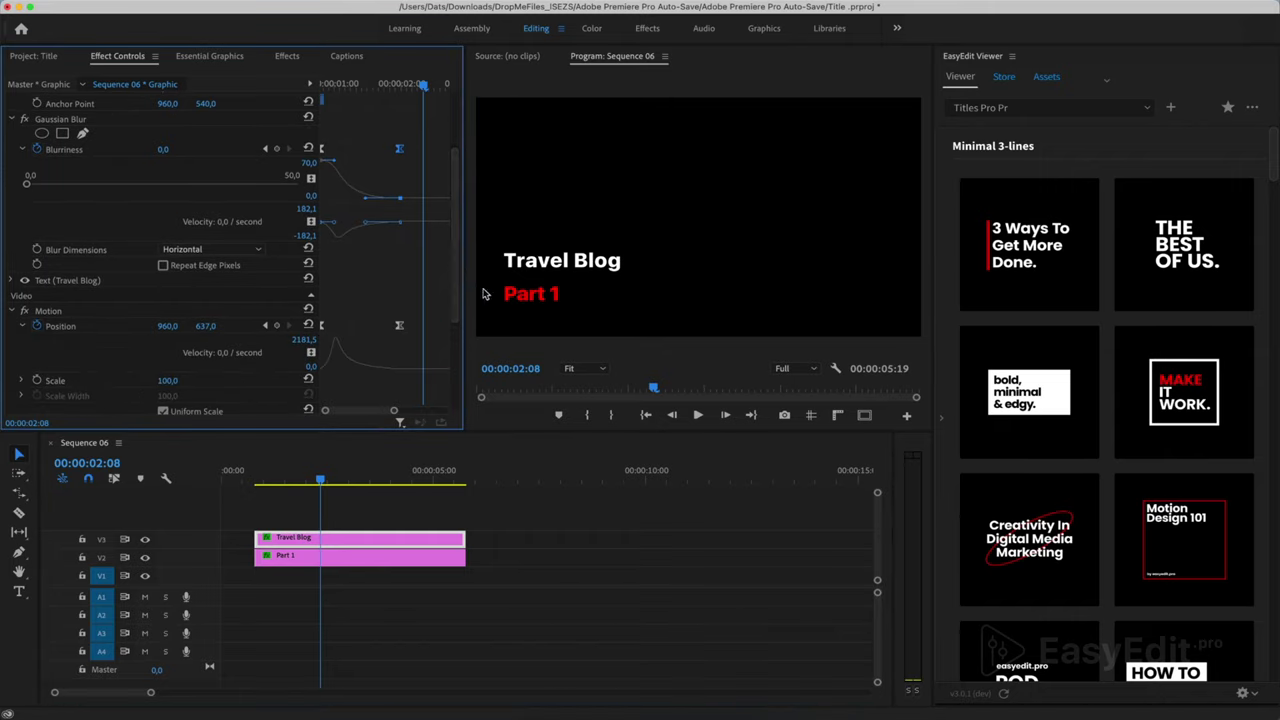
Select the Part 1 text clip and park the playhead where its slide-in begins.
left_click(280, 556)
scroll(275, 371, "down", 2)
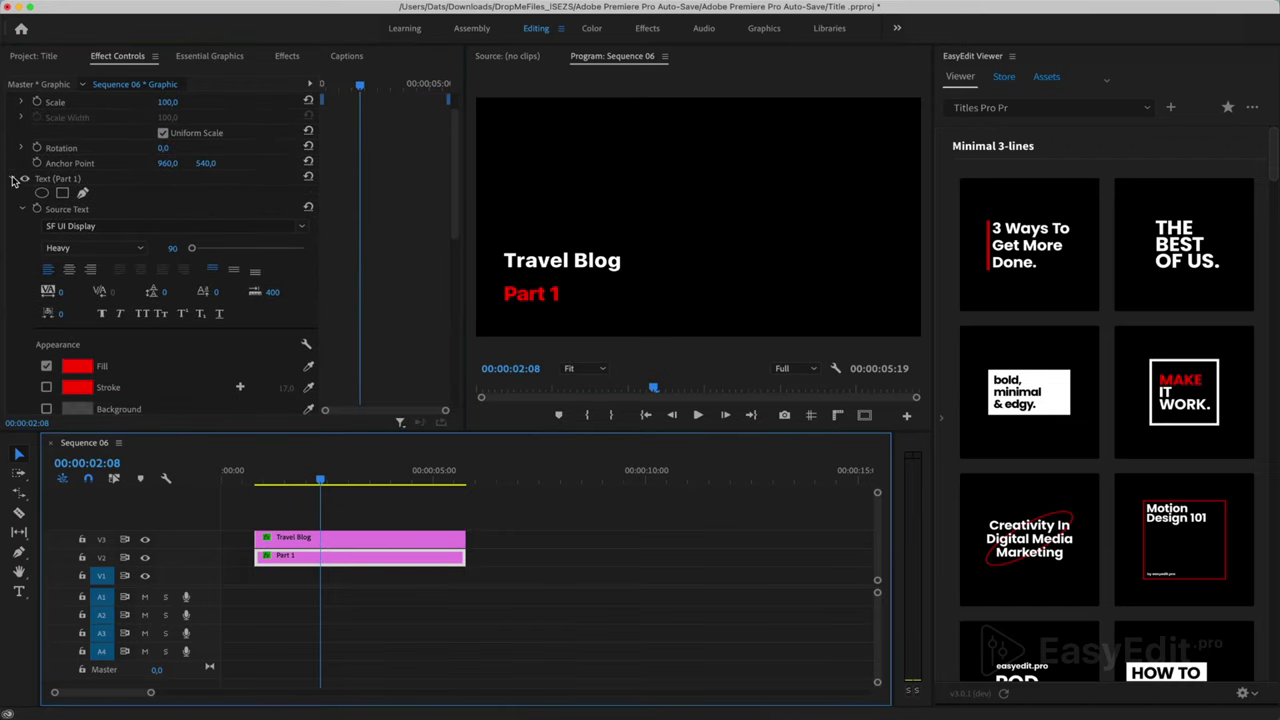
left_click(13, 179)
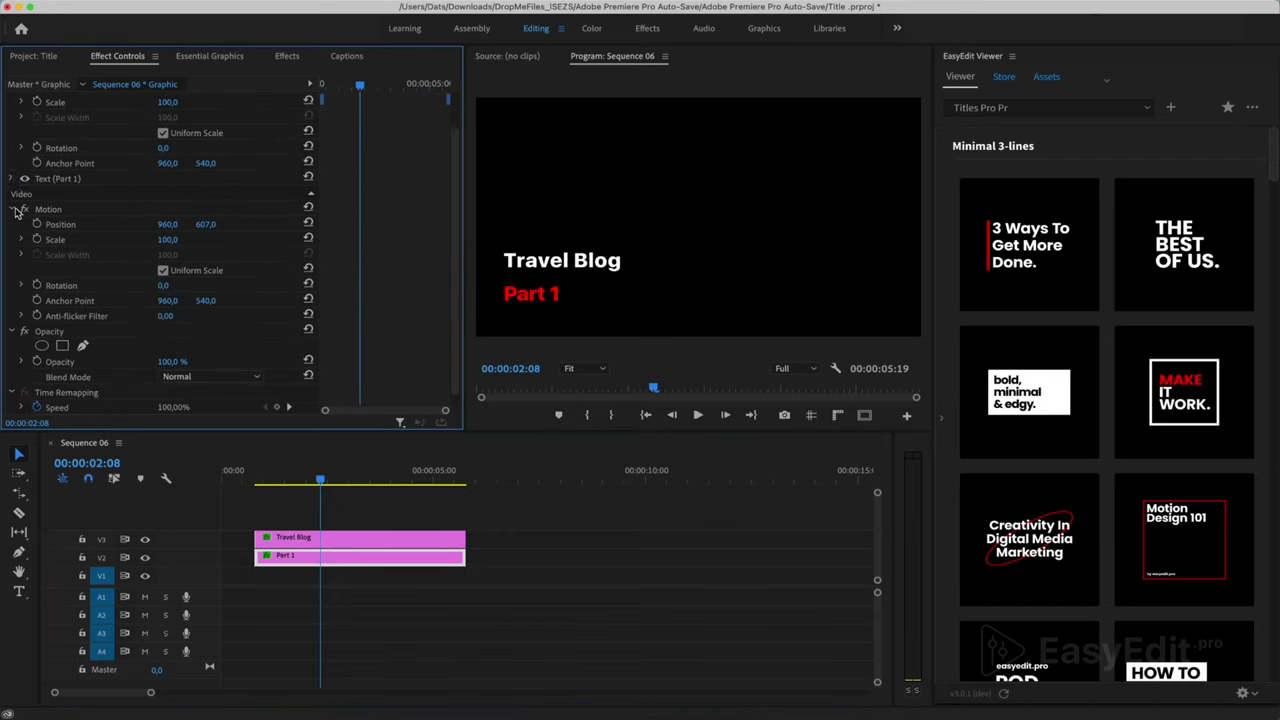
left_click_drag(257, 485, 310, 490)
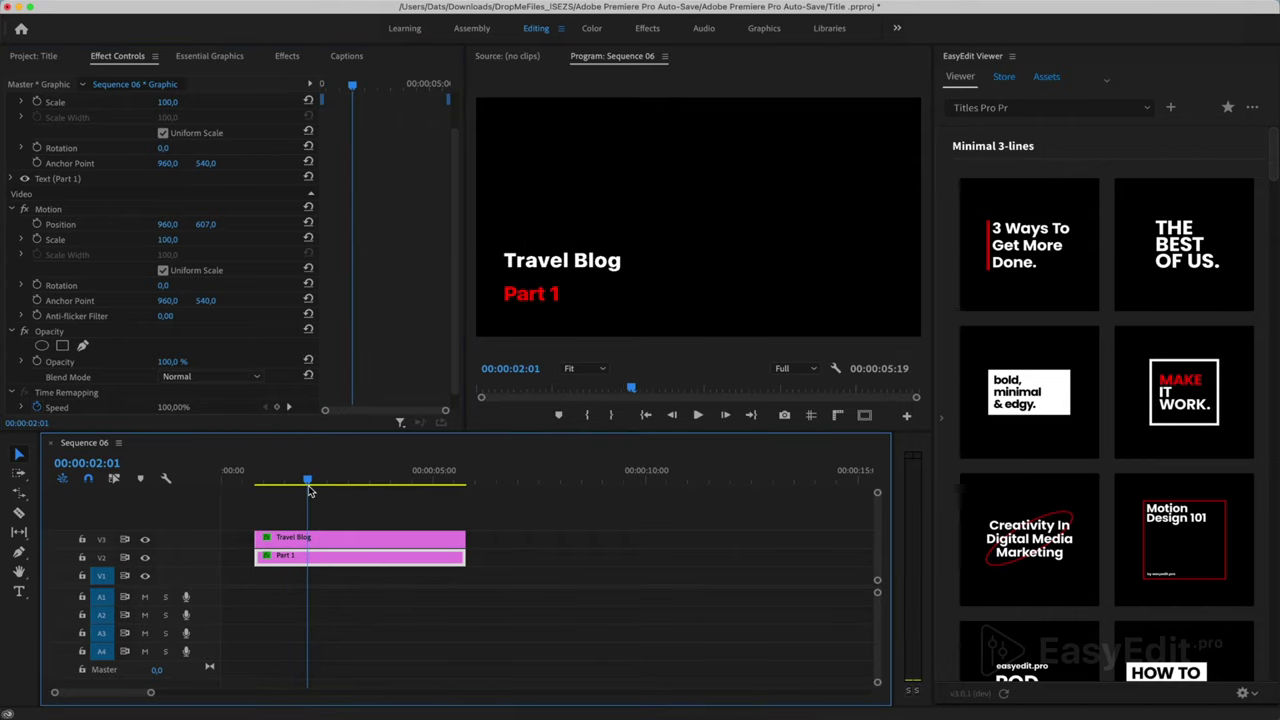
left_click(308, 485)
left_click(308, 558)
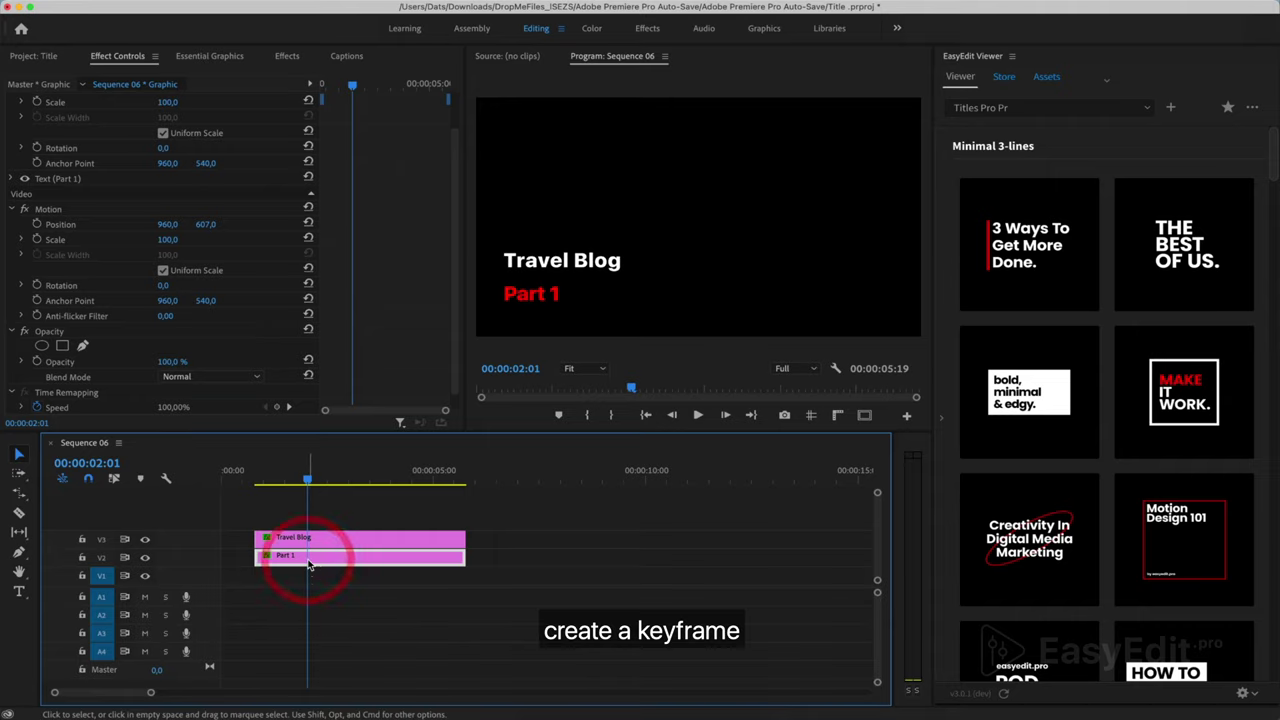
Keyframe Part 1's Position from X 2790 off-screen to X 961 at 00:00:03:02, then preview.
left_click(37, 226)
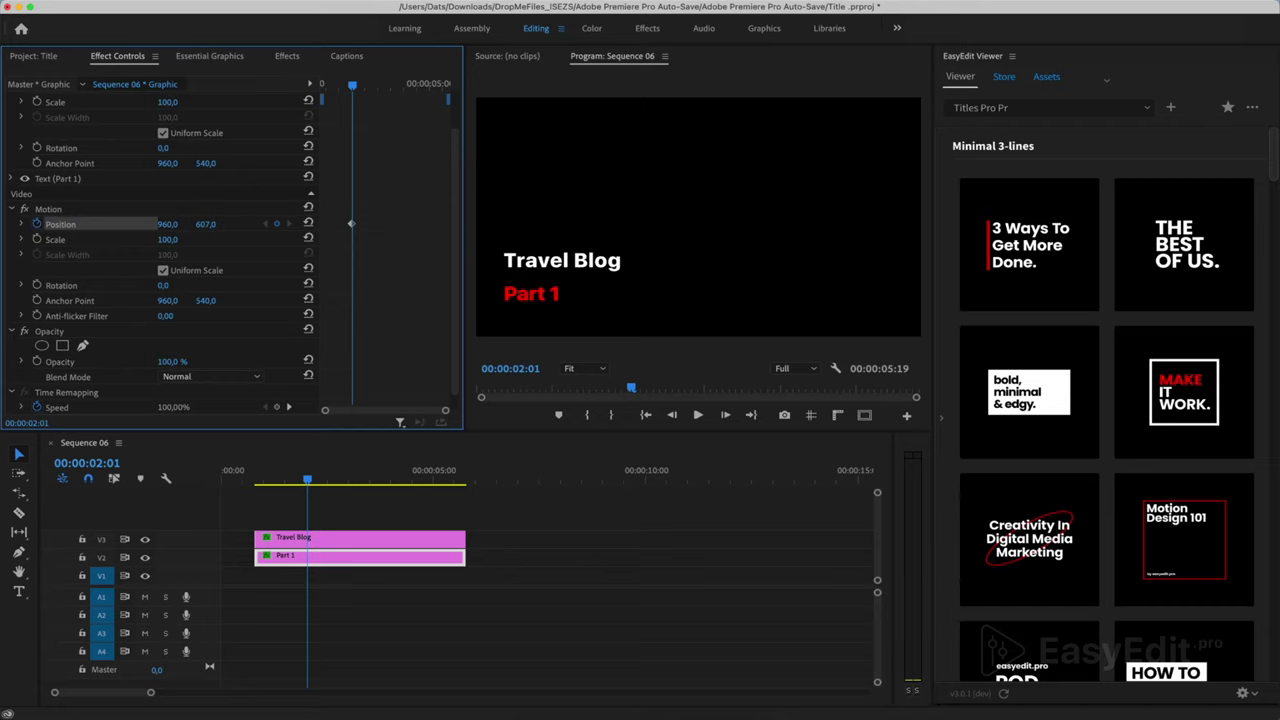
left_click_drag(170, 228, 190, 225)
left_click_drag(352, 90, 379, 86)
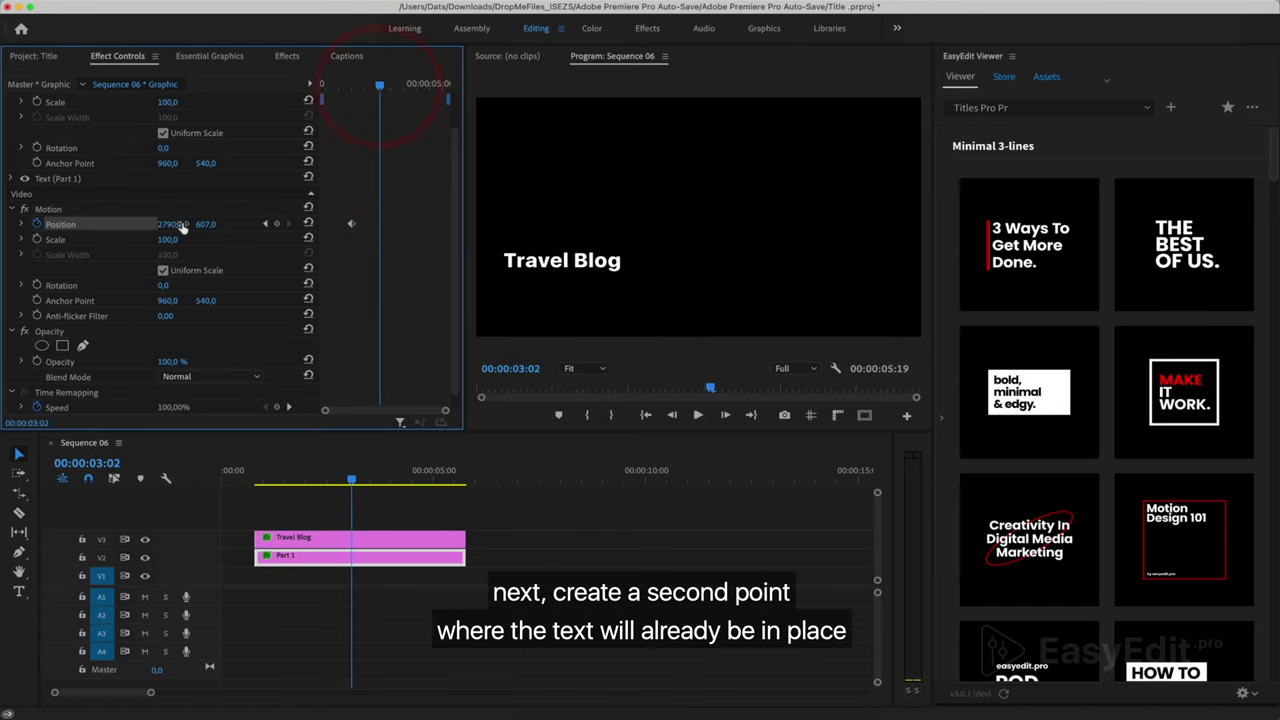
left_click_drag(168, 224, 125, 224)
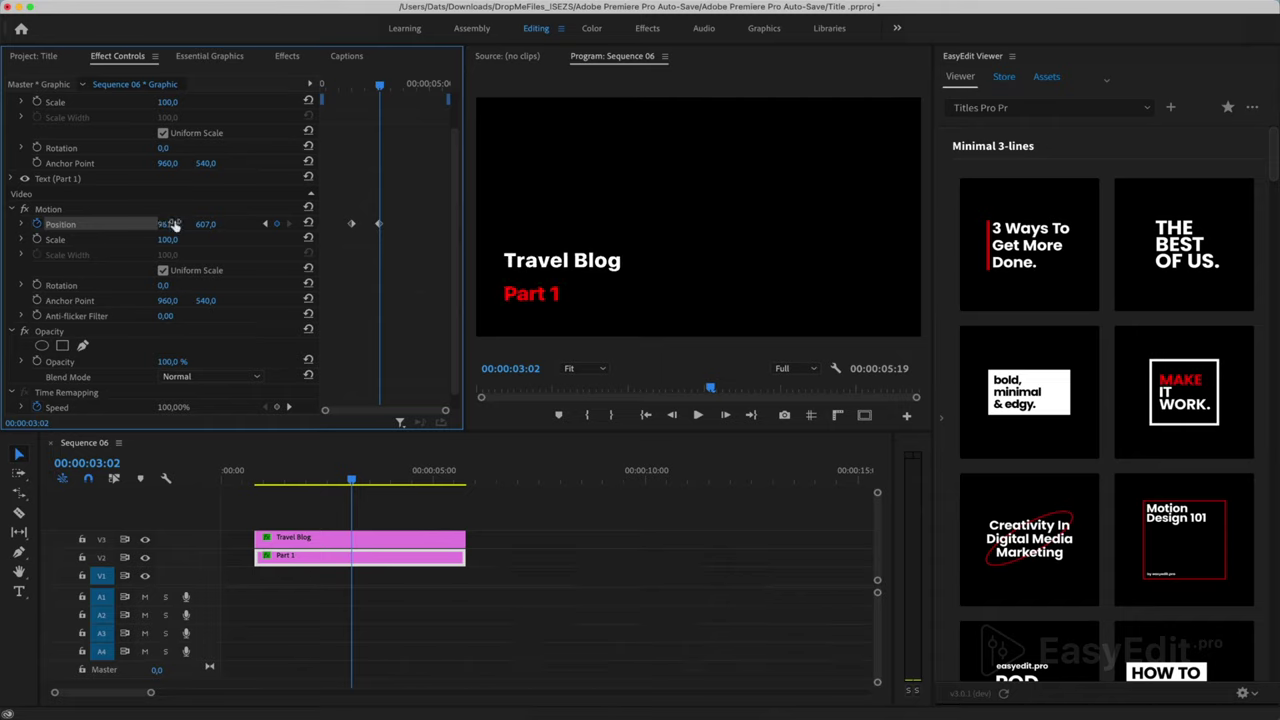
left_click(245, 479)
key("space")
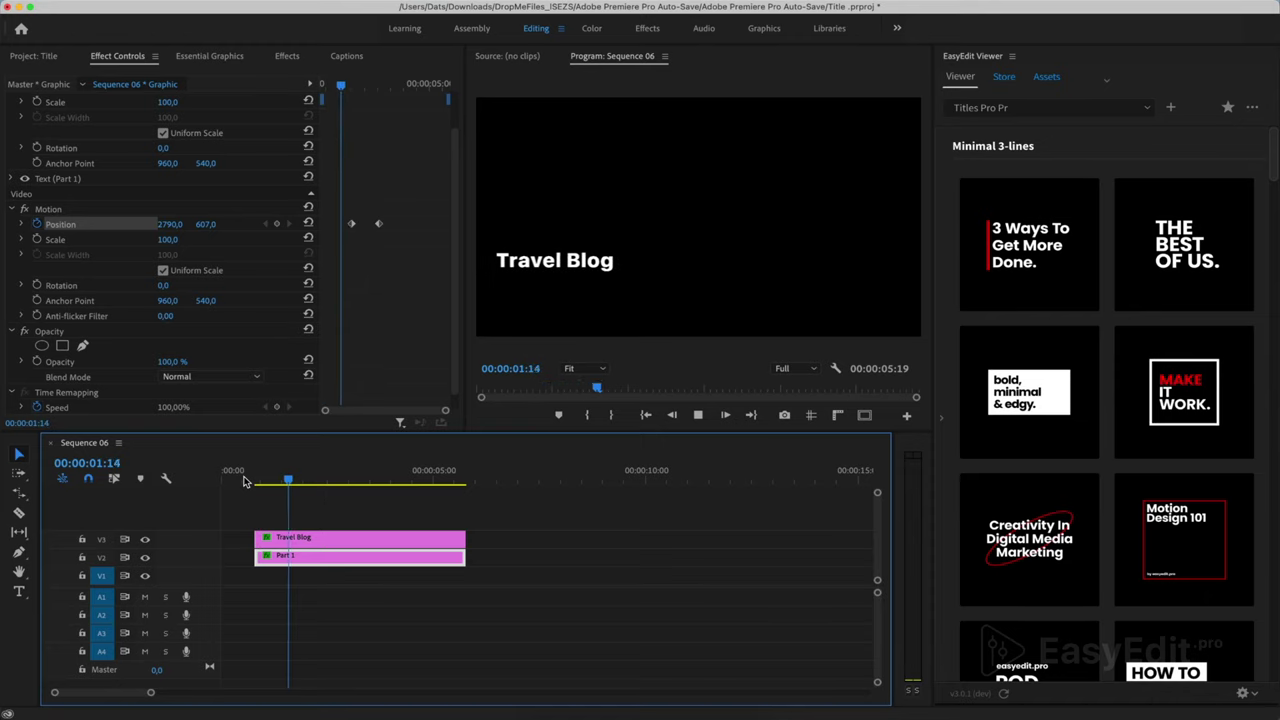
Set the first Part 1 Position keyframe to Ease Out and the second to Ease In.
key("space")
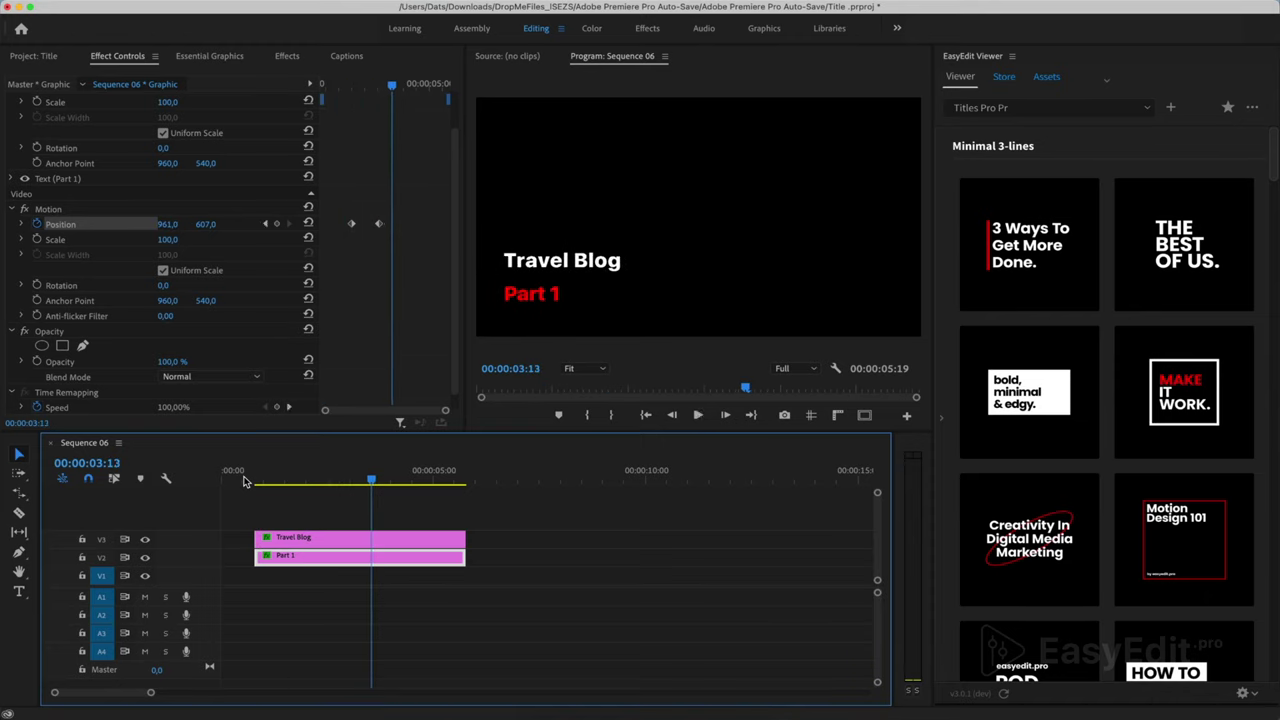
left_click(352, 225)
right_click(352, 226)
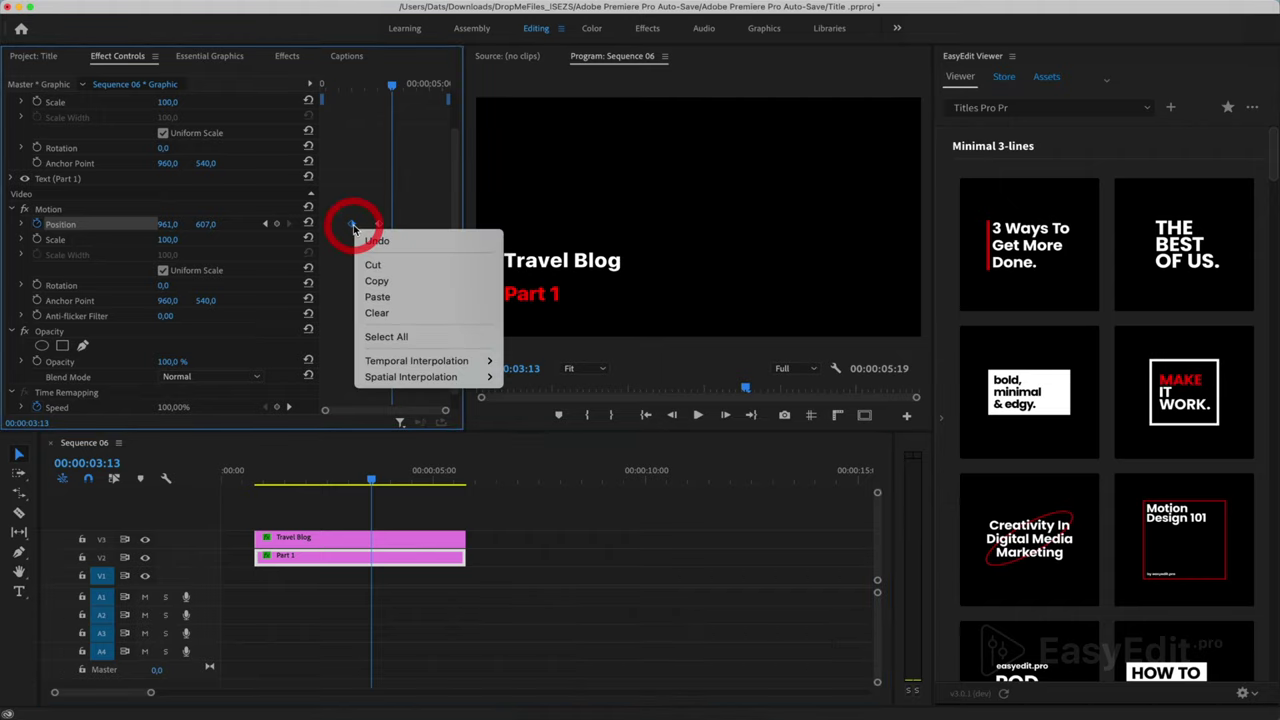
mouse_move(440, 361)
left_click(584, 465)
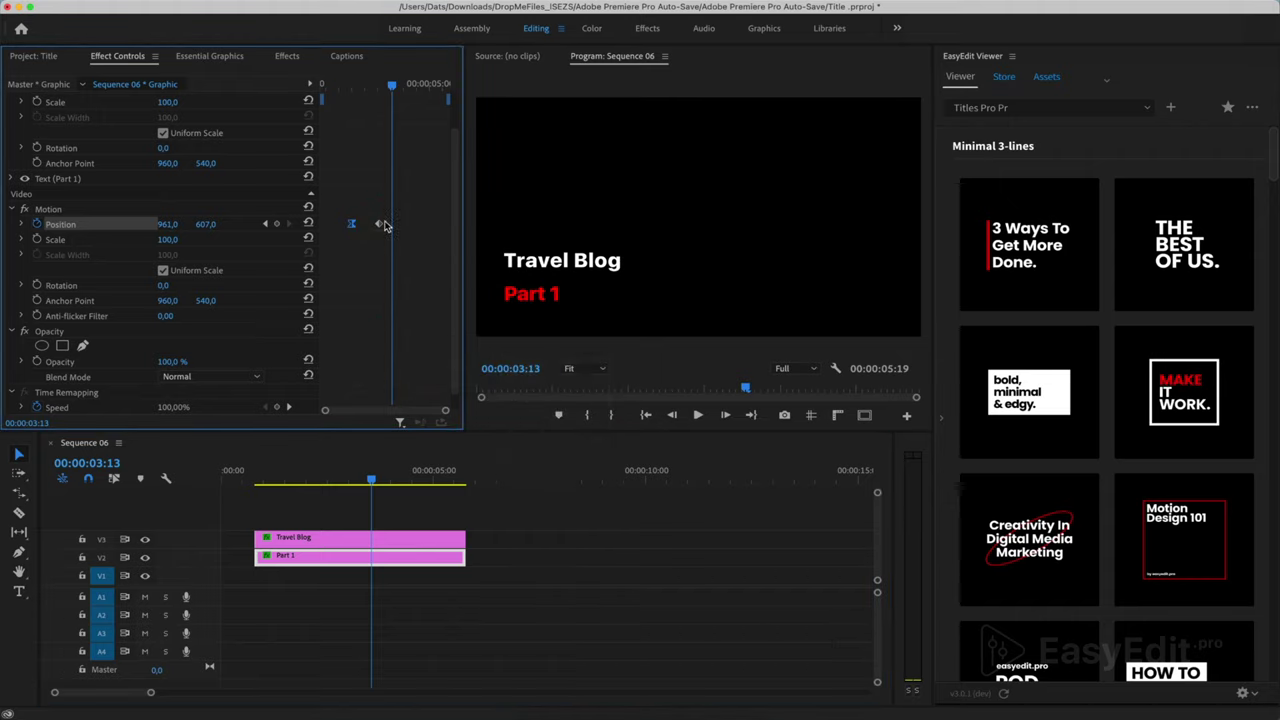
right_click(380, 225)
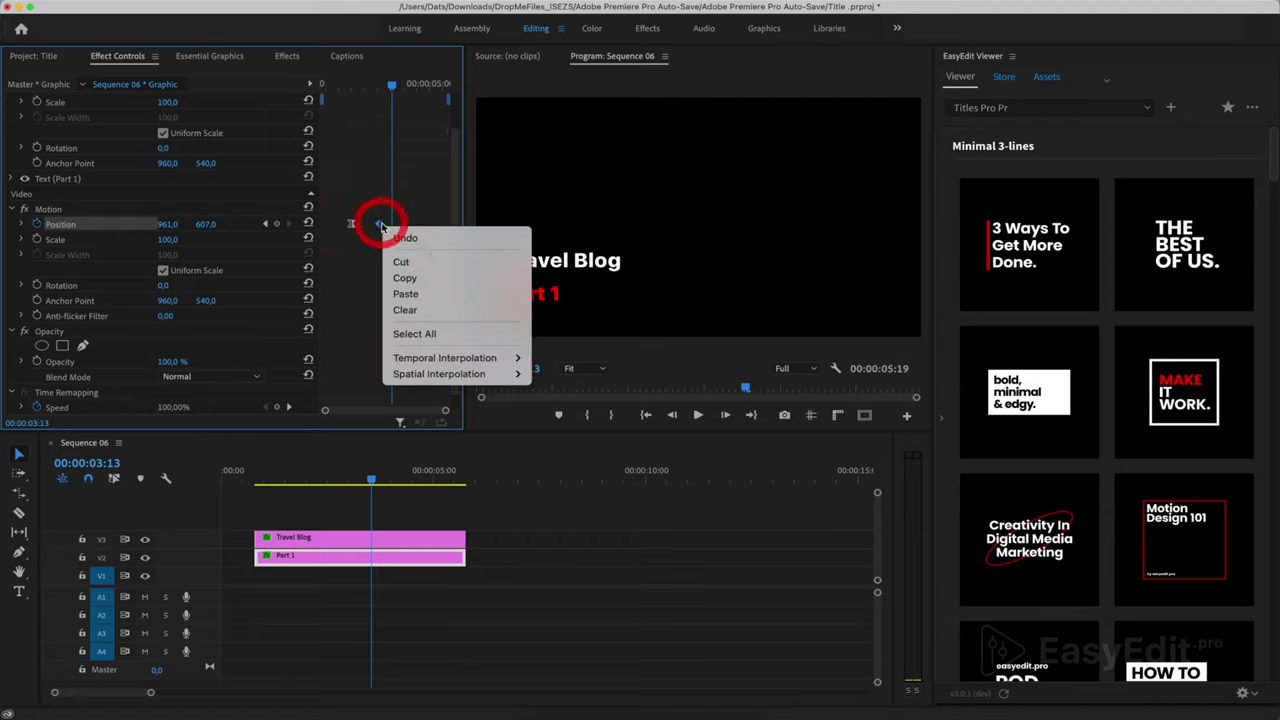
mouse_move(480, 358)
left_click(565, 446)
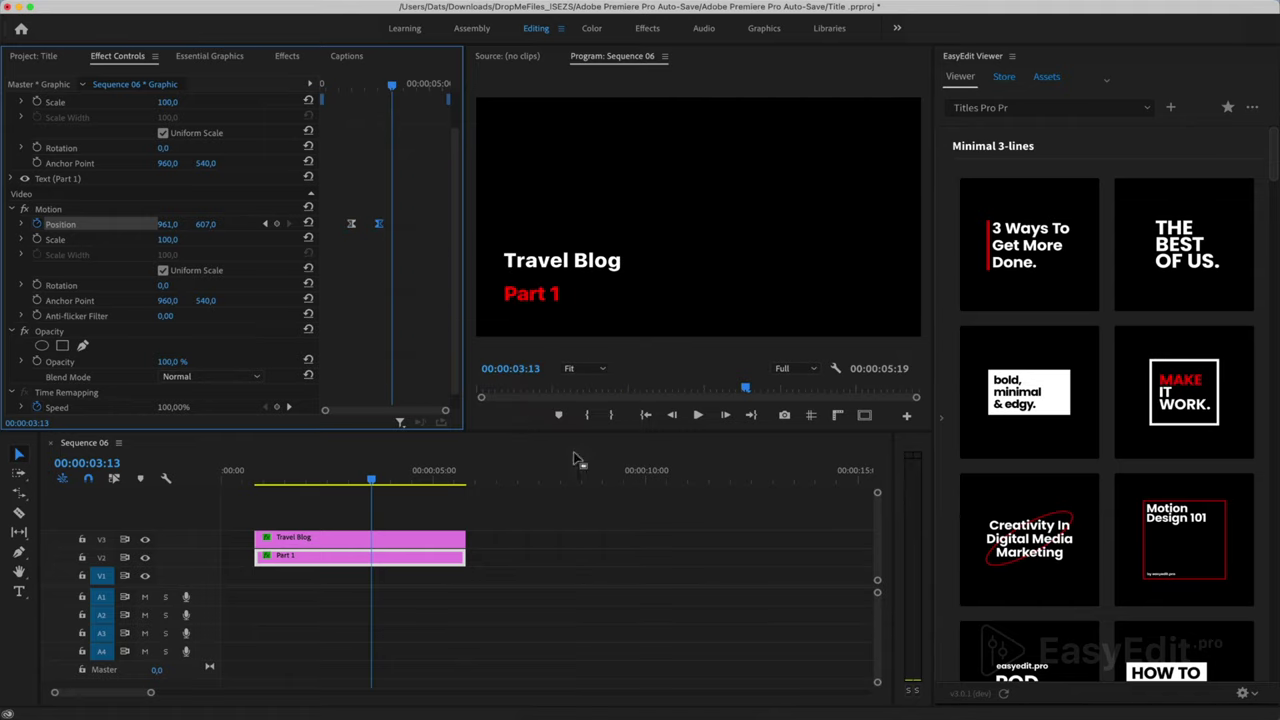
Steepen the Position velocity curve to peak at 7125.9 for sharp braking, then preview.
left_click(256, 481)
key("space")
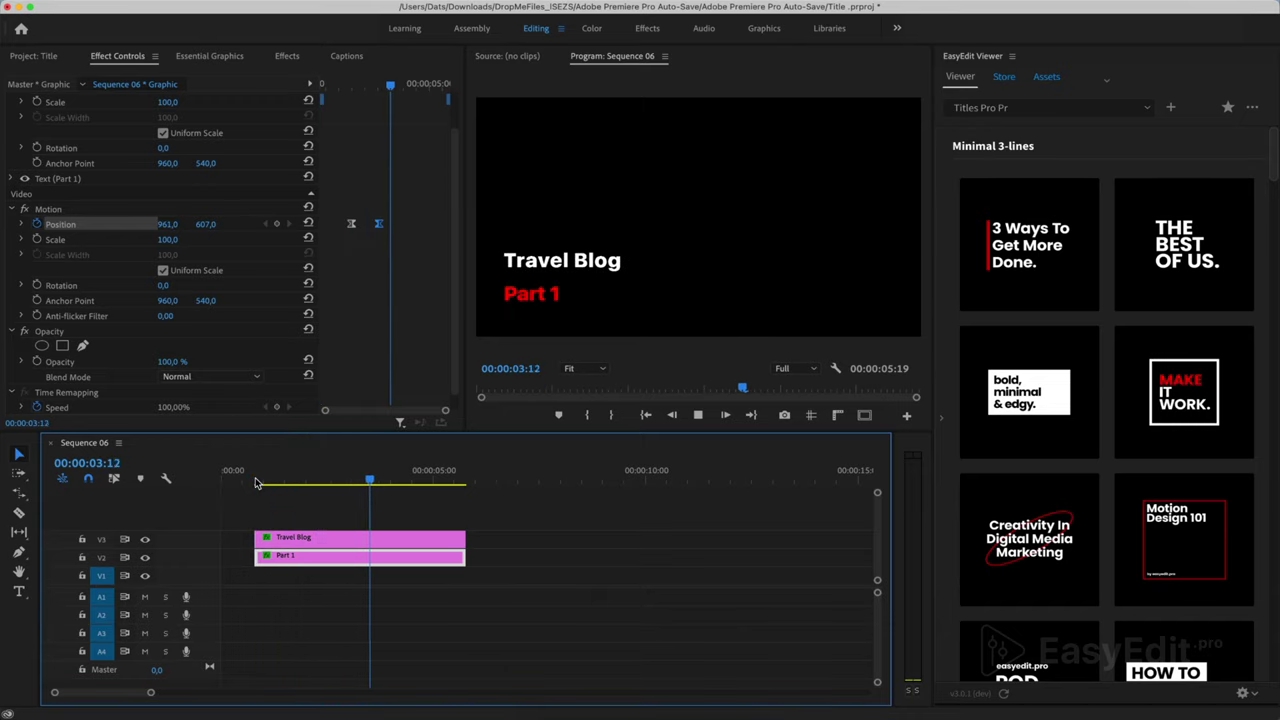
key("space")
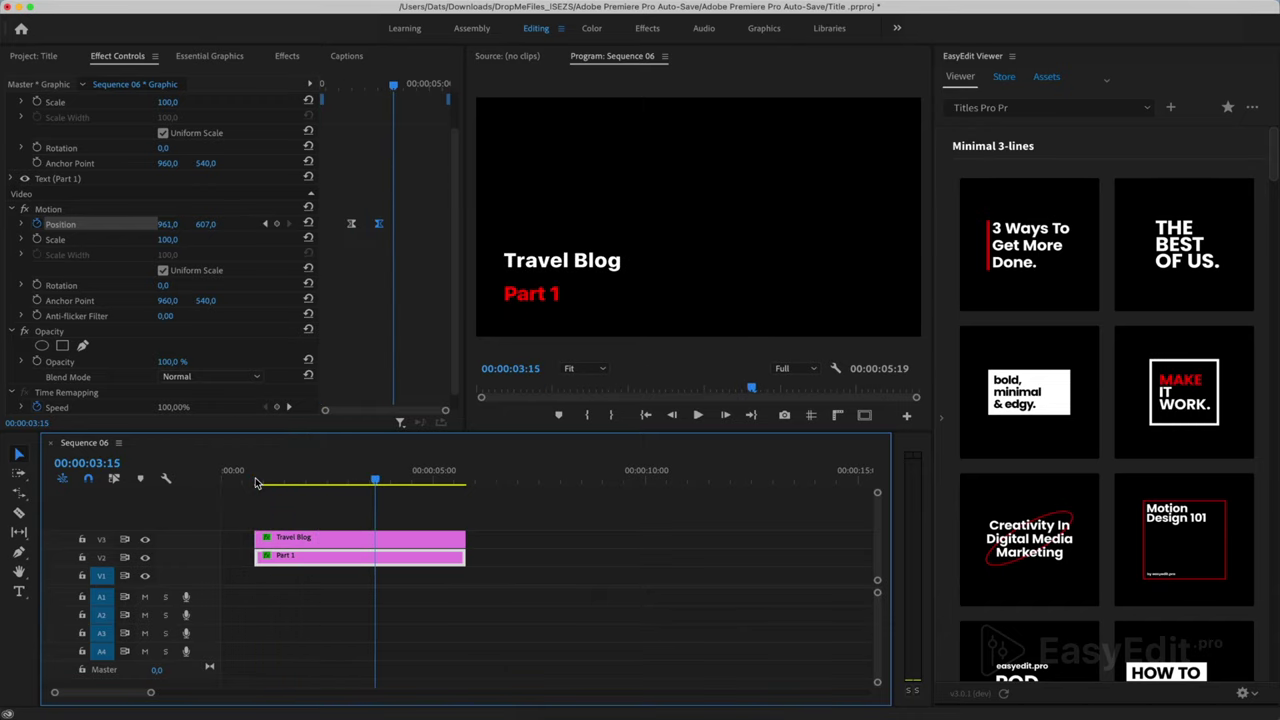
left_click(22, 225)
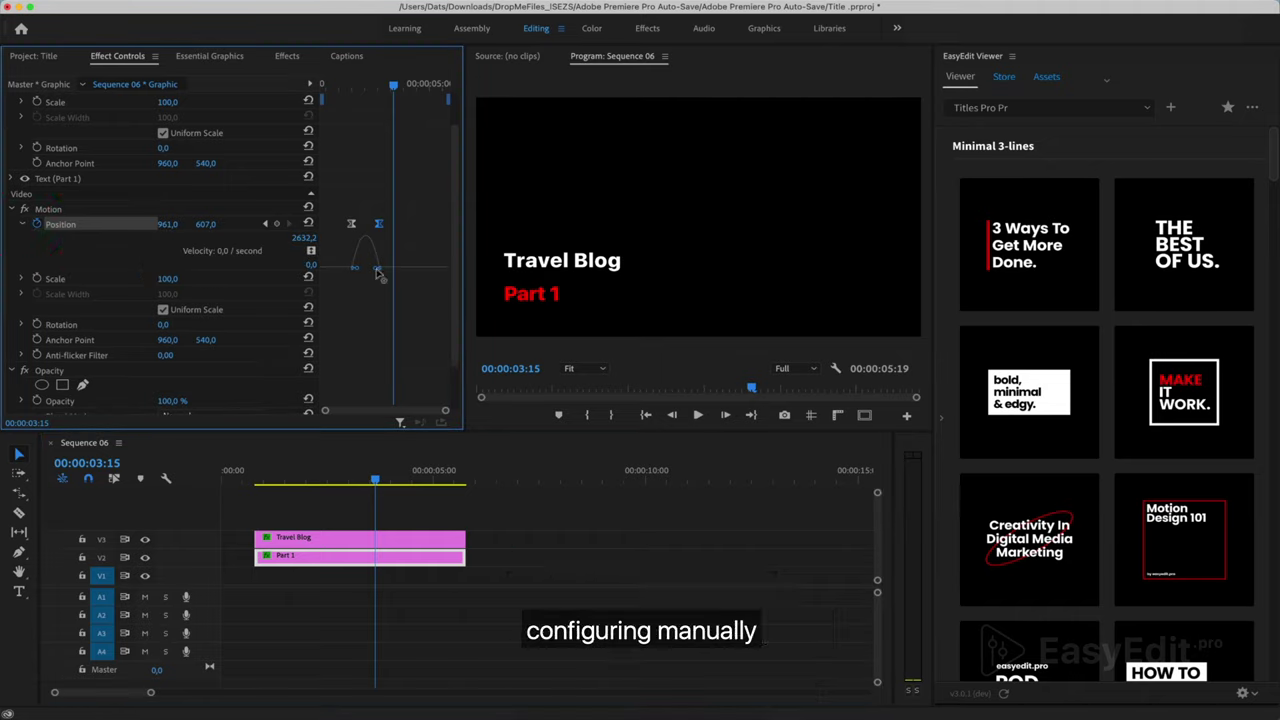
left_click_drag(378, 272, 362, 268)
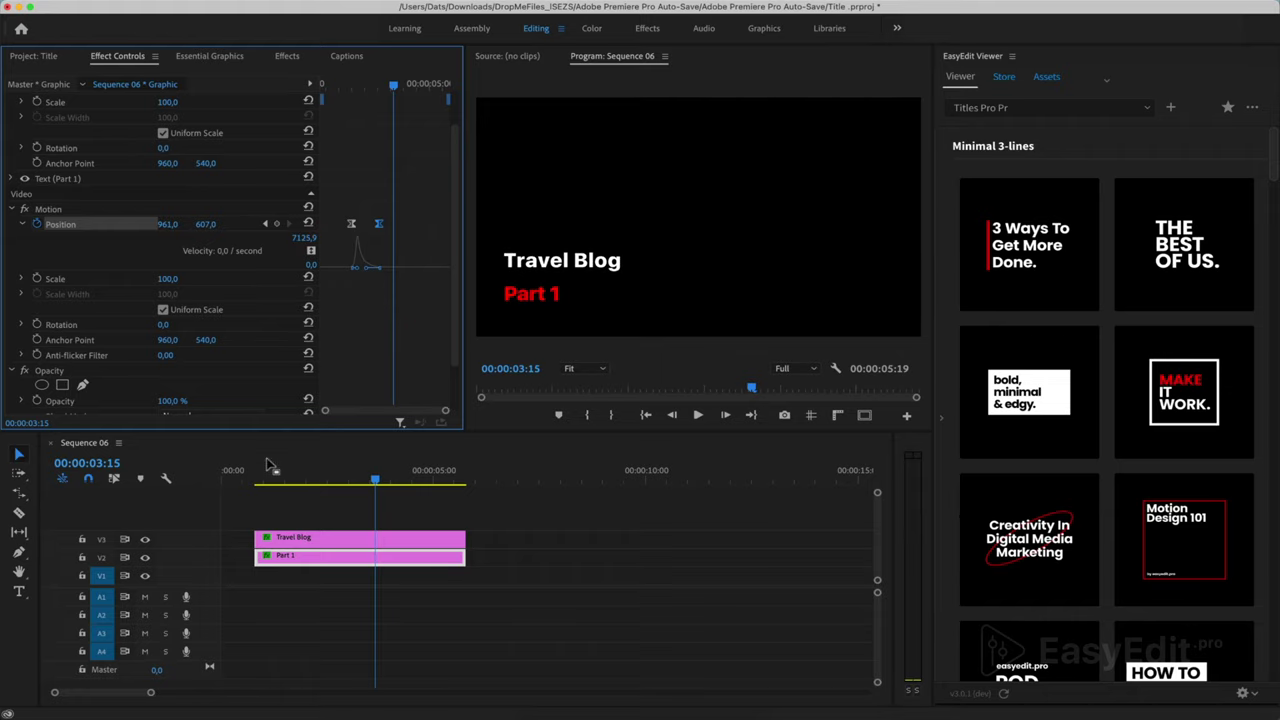
left_click(252, 481)
key("space")
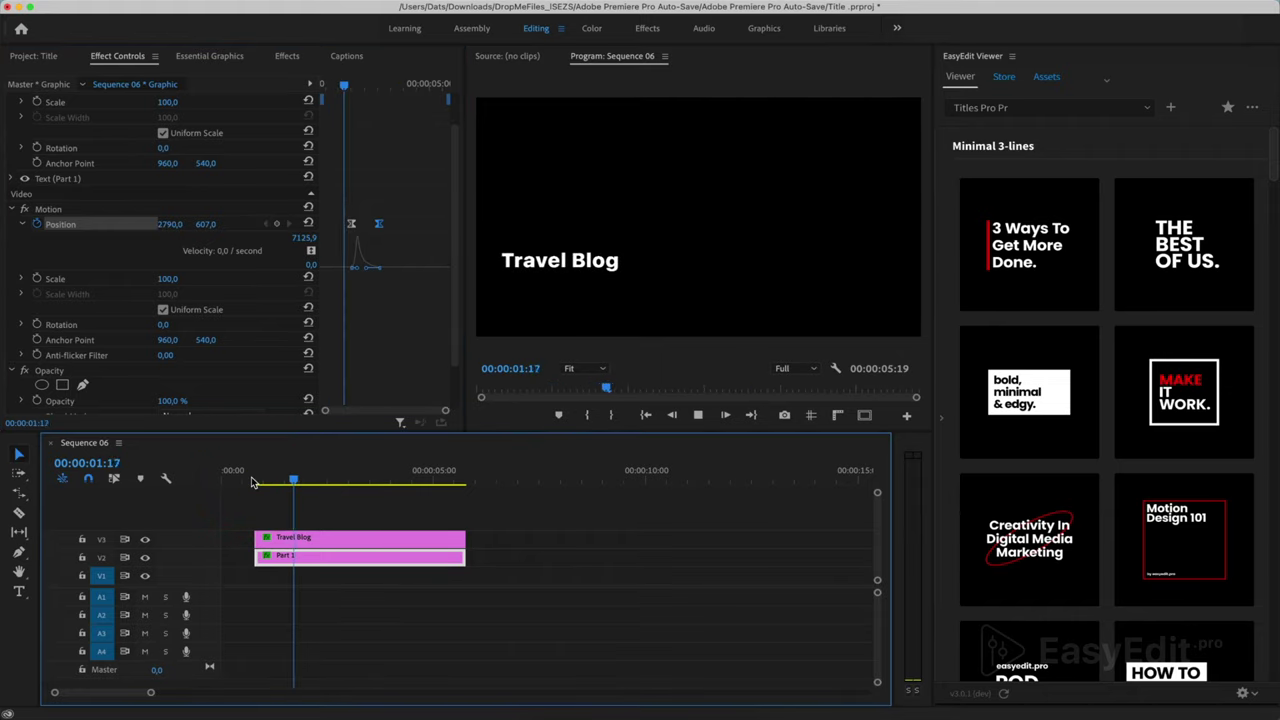
key("space")
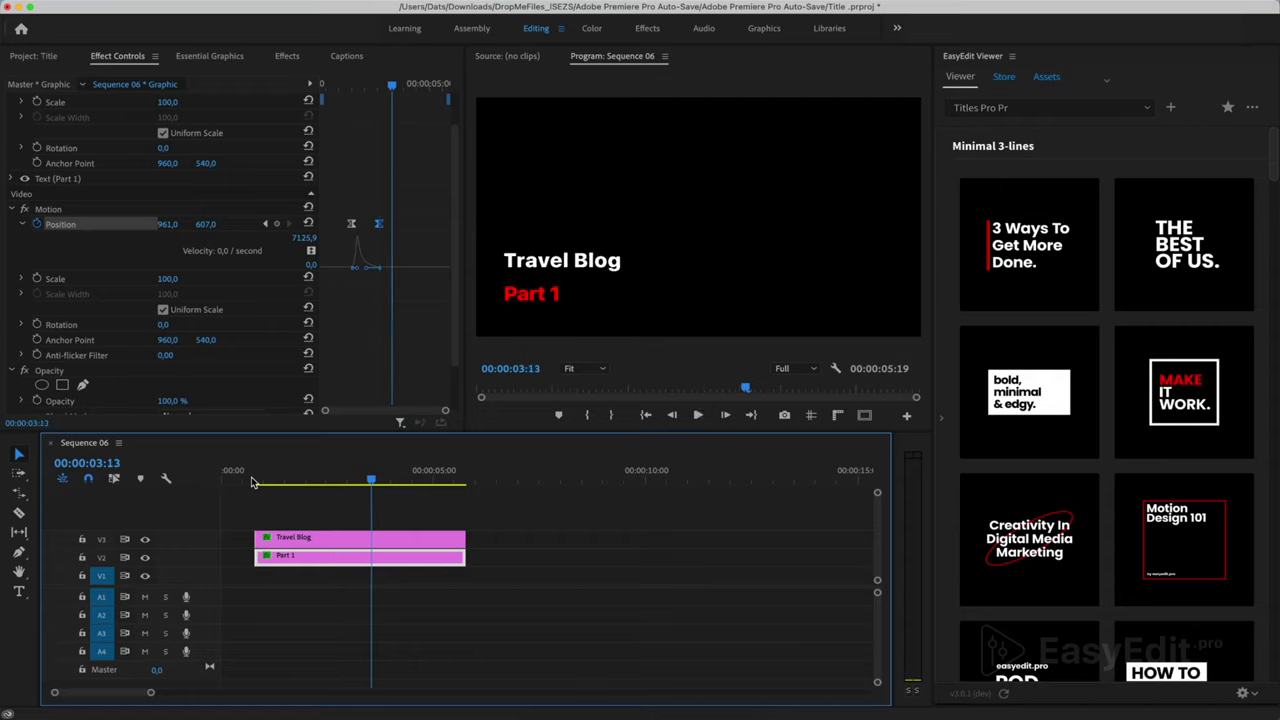
Start a Blurriness keyframe at Part 1's resting keyframe and set Blur Dimensions to Horizontal.
left_click(287, 56)
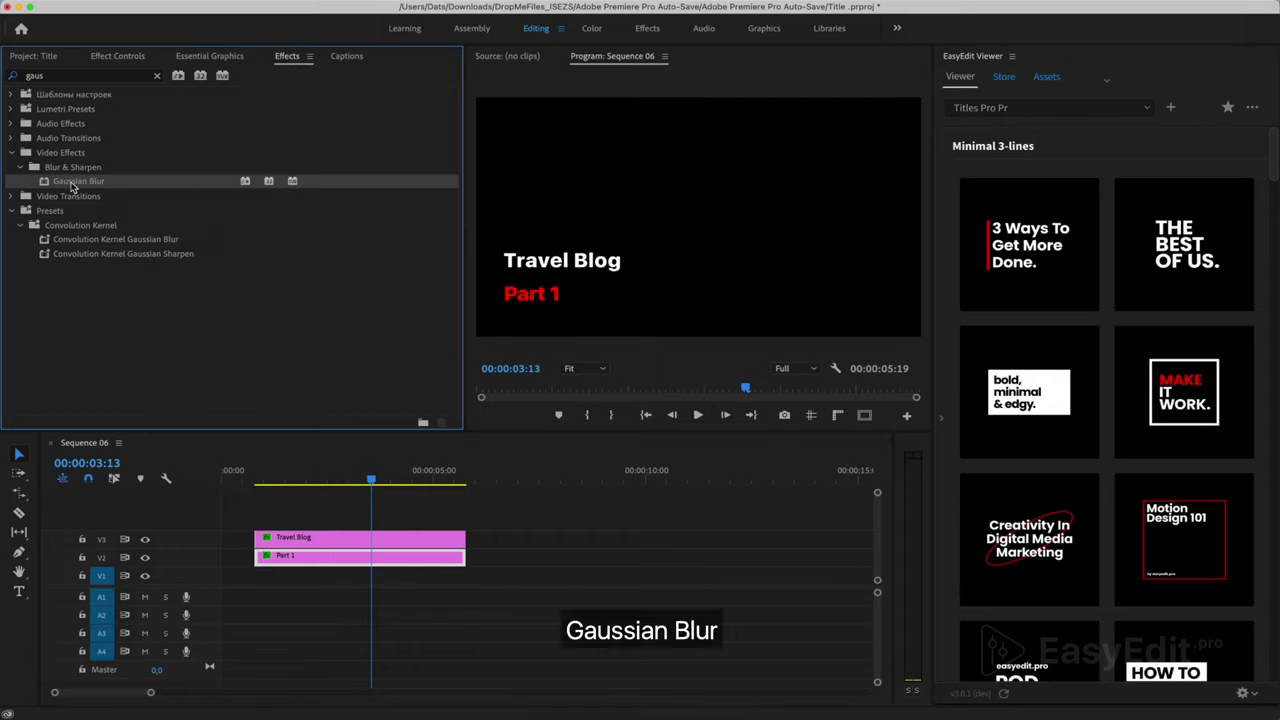
left_click(118, 56)
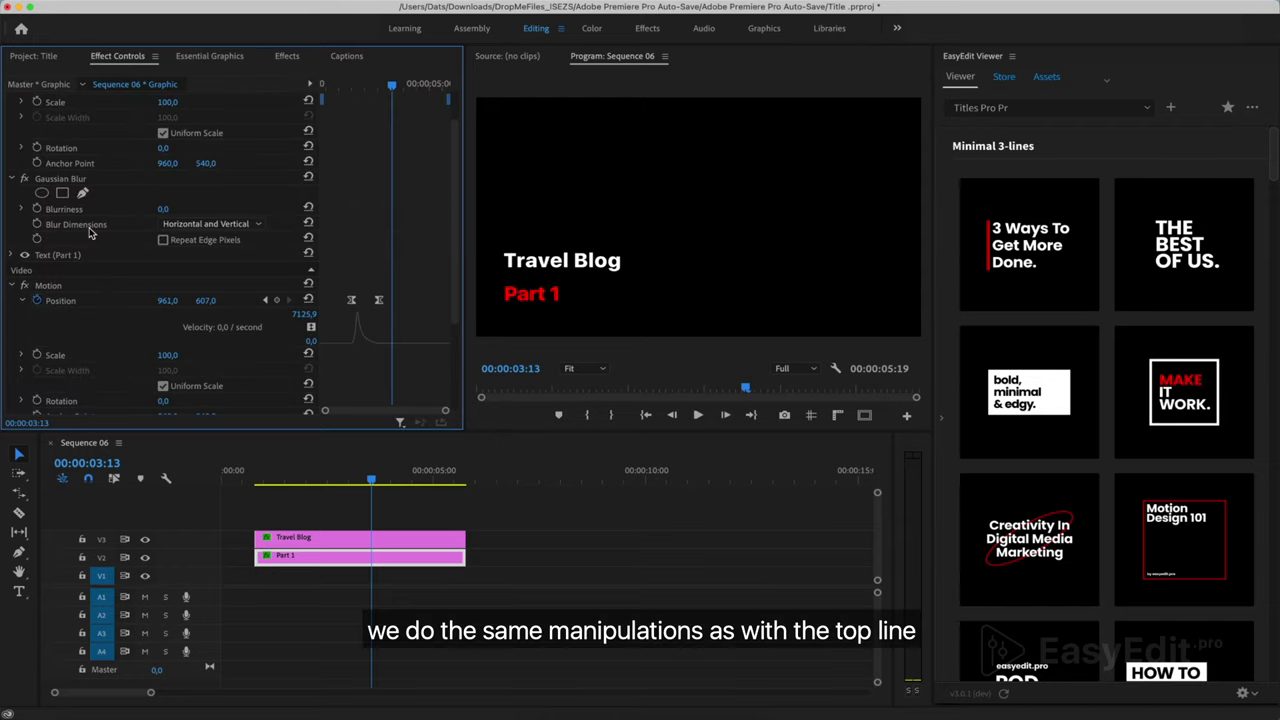
left_click(264, 300)
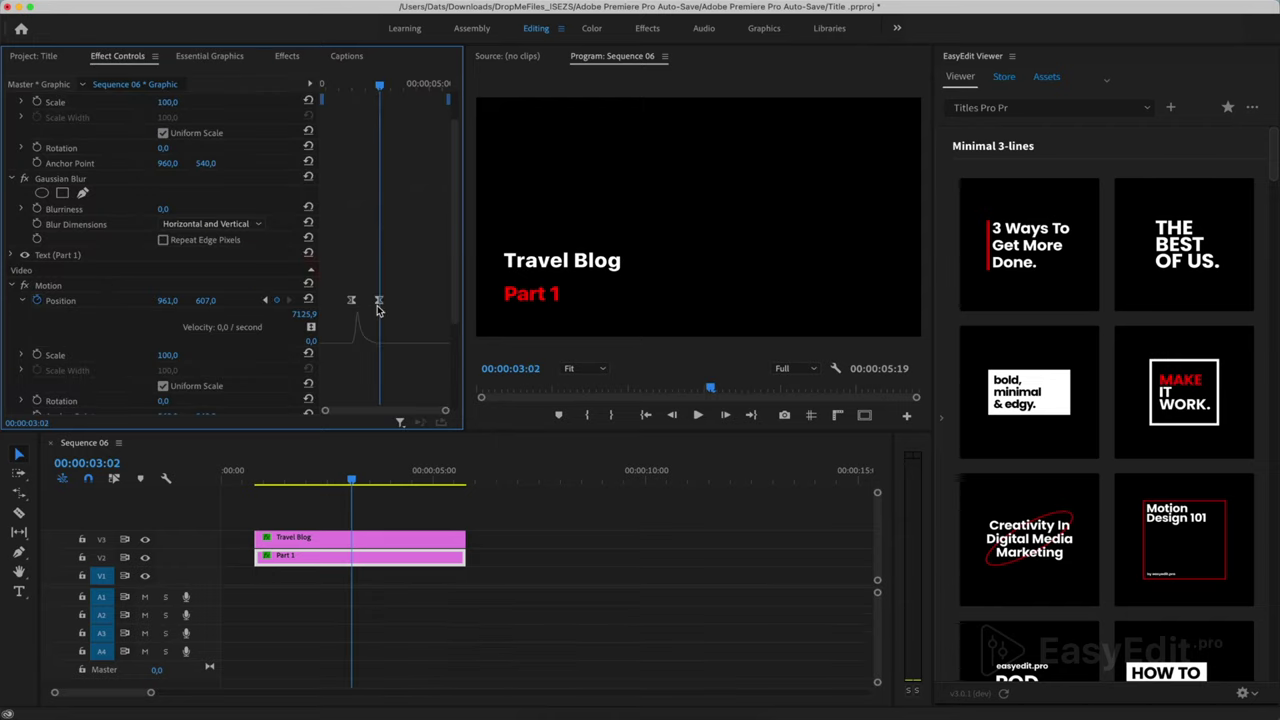
left_click(37, 208)
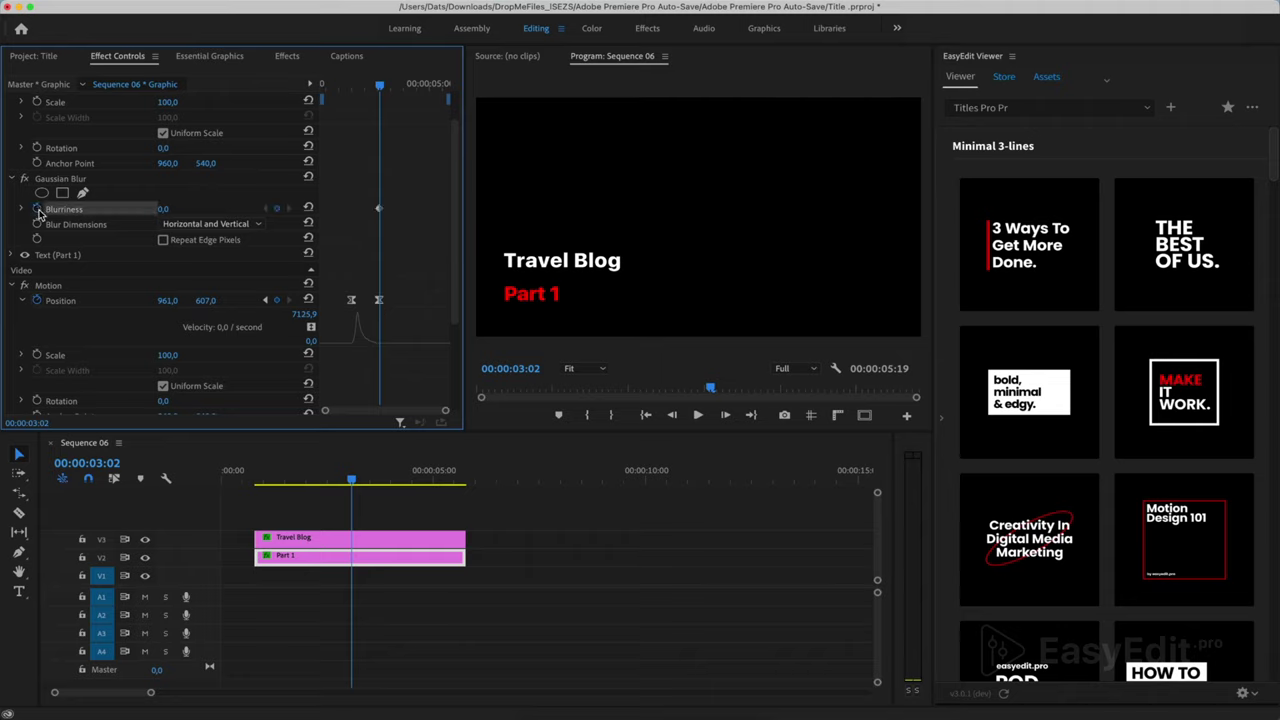
left_click(205, 226)
left_click(195, 253)
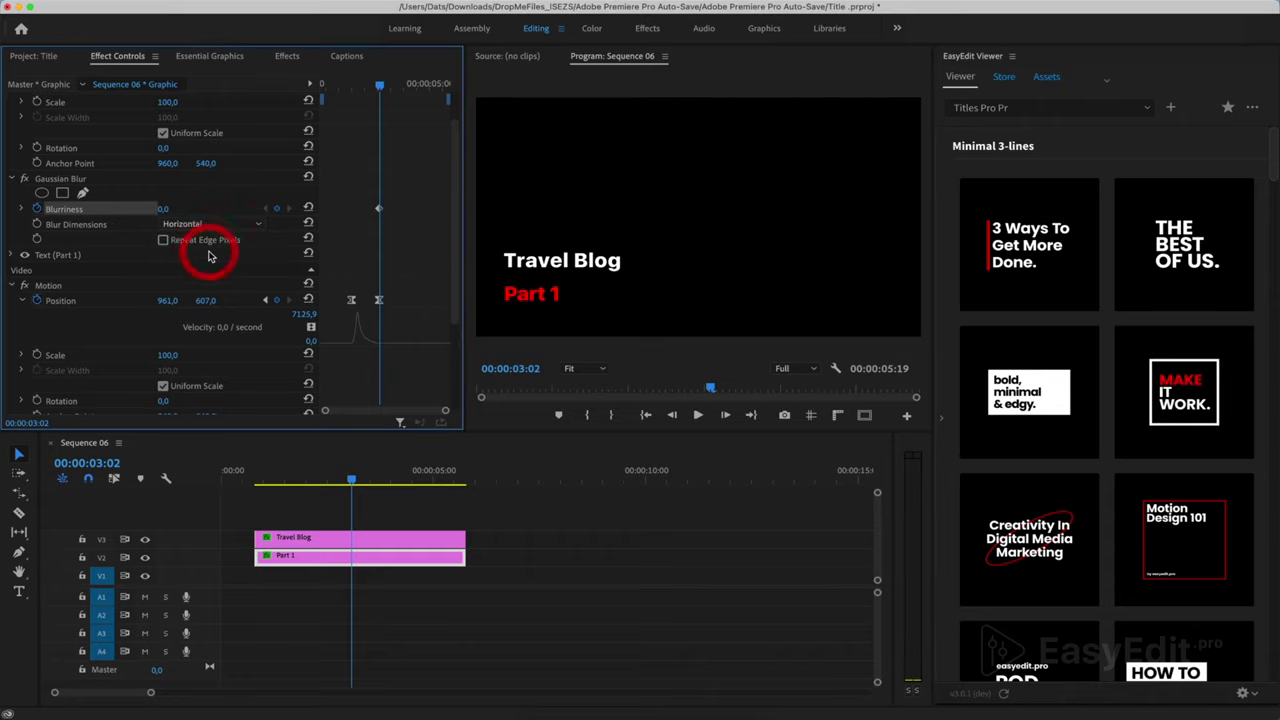
Set Blurriness to 80 at the earlier Position keyframe and preview the blurred slide-in.
left_click(265, 302)
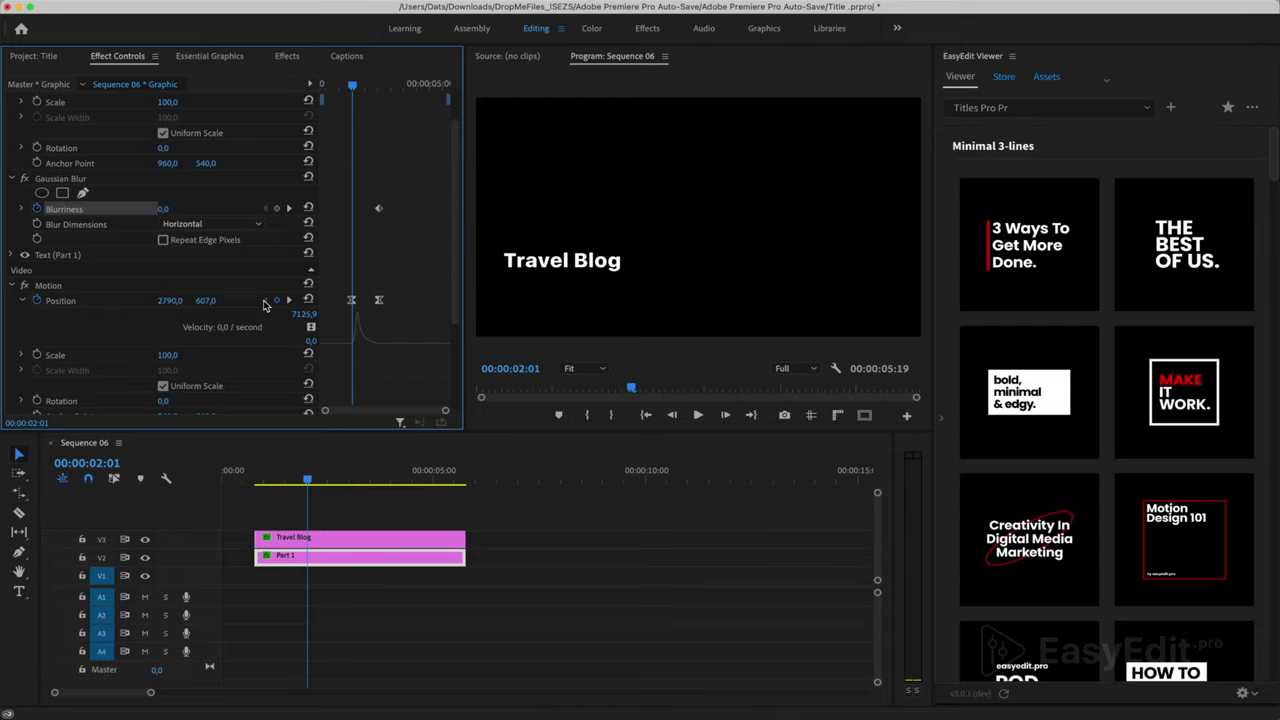
left_click(167, 209)
type("80")
key("Return")
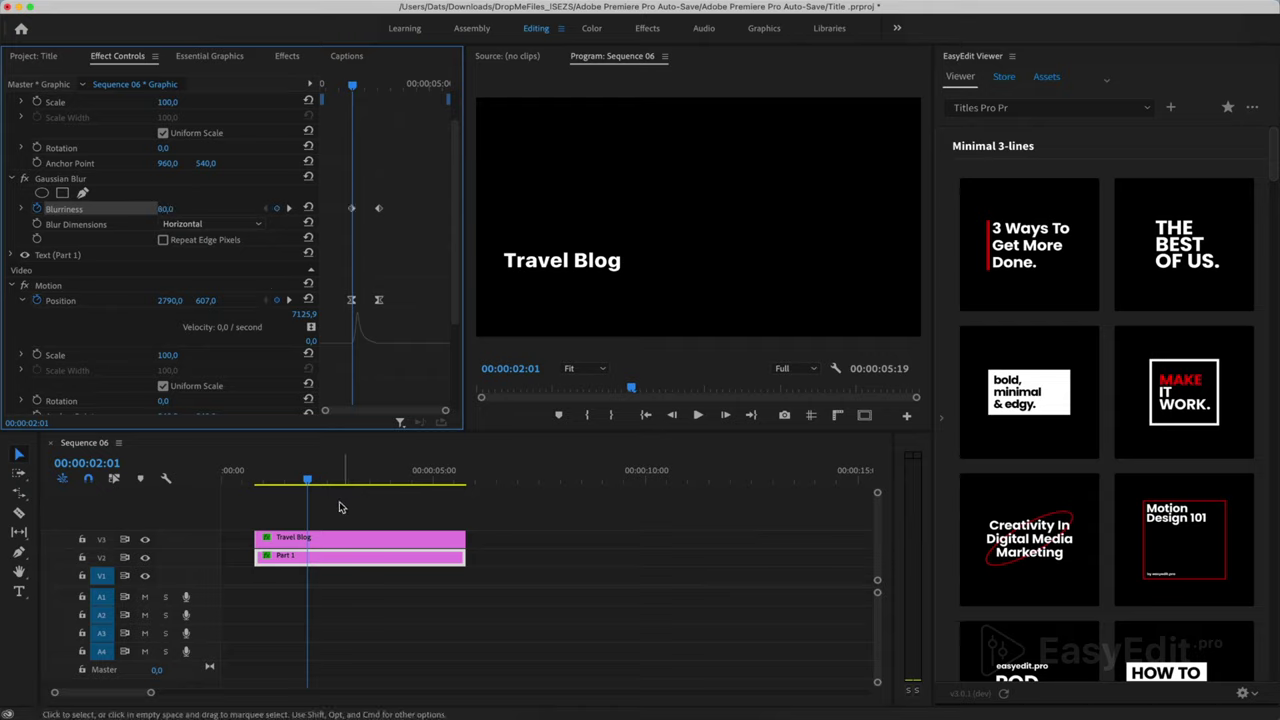
mouse_move(307, 481)
left_mouse_down()
mouse_move(357, 486)
mouse_move(330, 492)
left_mouse_up()
left_click(300, 487)
key("space")
key("space")
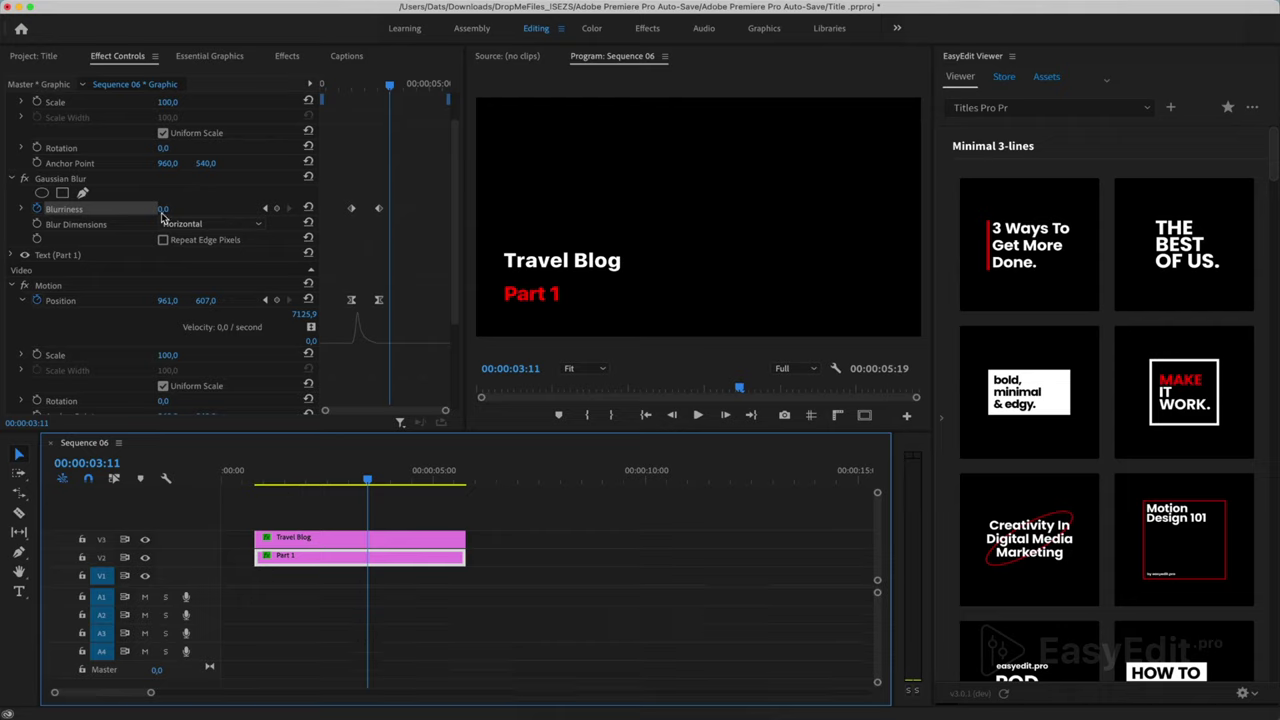
Ease Out the first Part 1 Blurriness keyframe, Ease In the second, and play back.
left_click(23, 210)
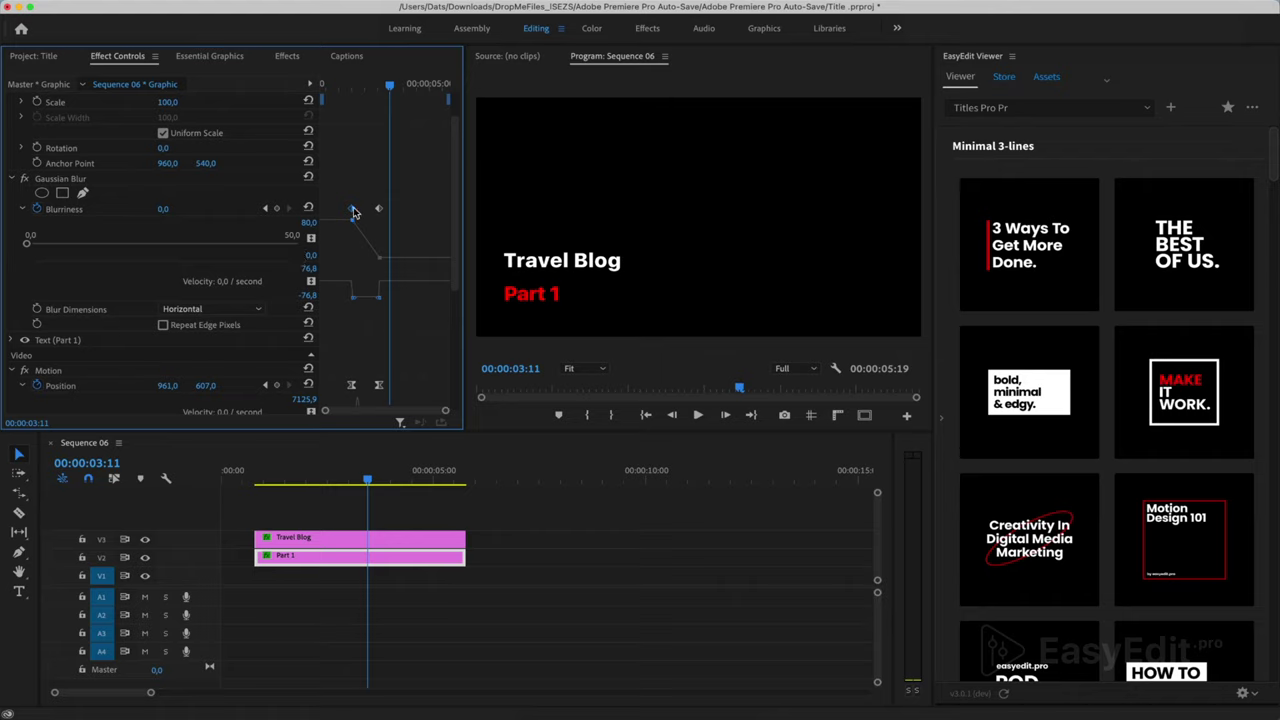
right_click(352, 210)
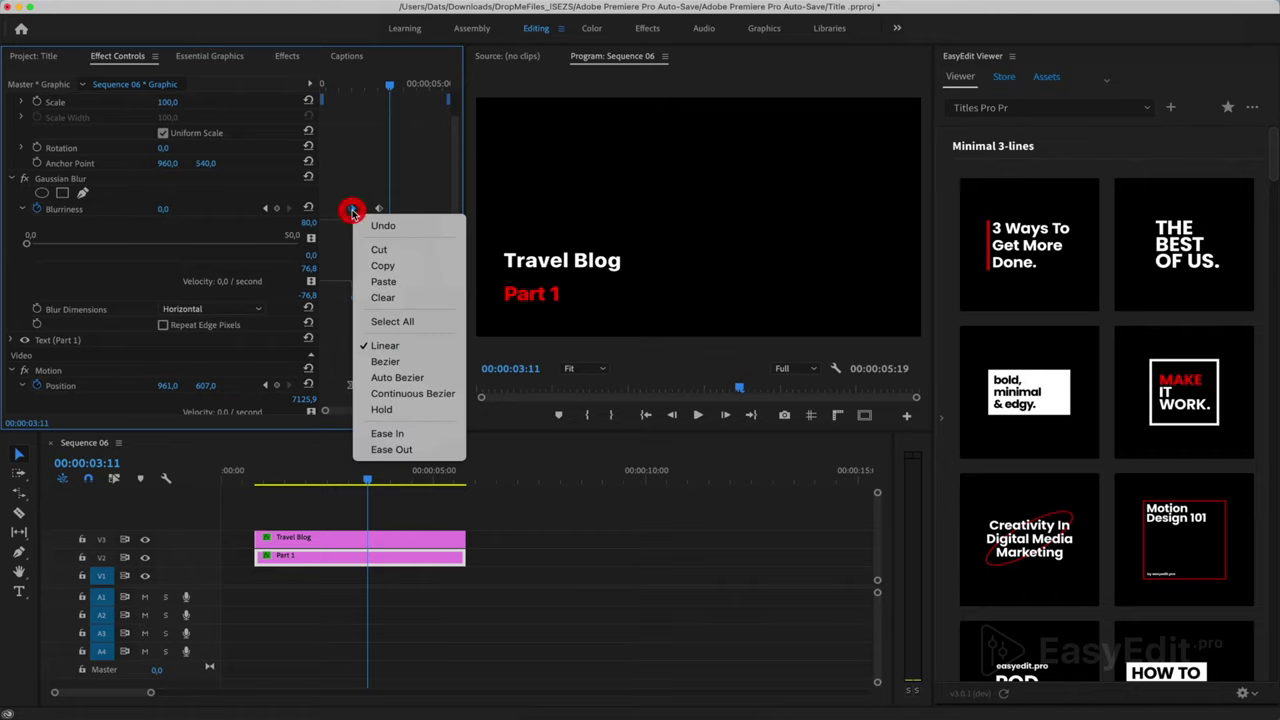
left_click(434, 449)
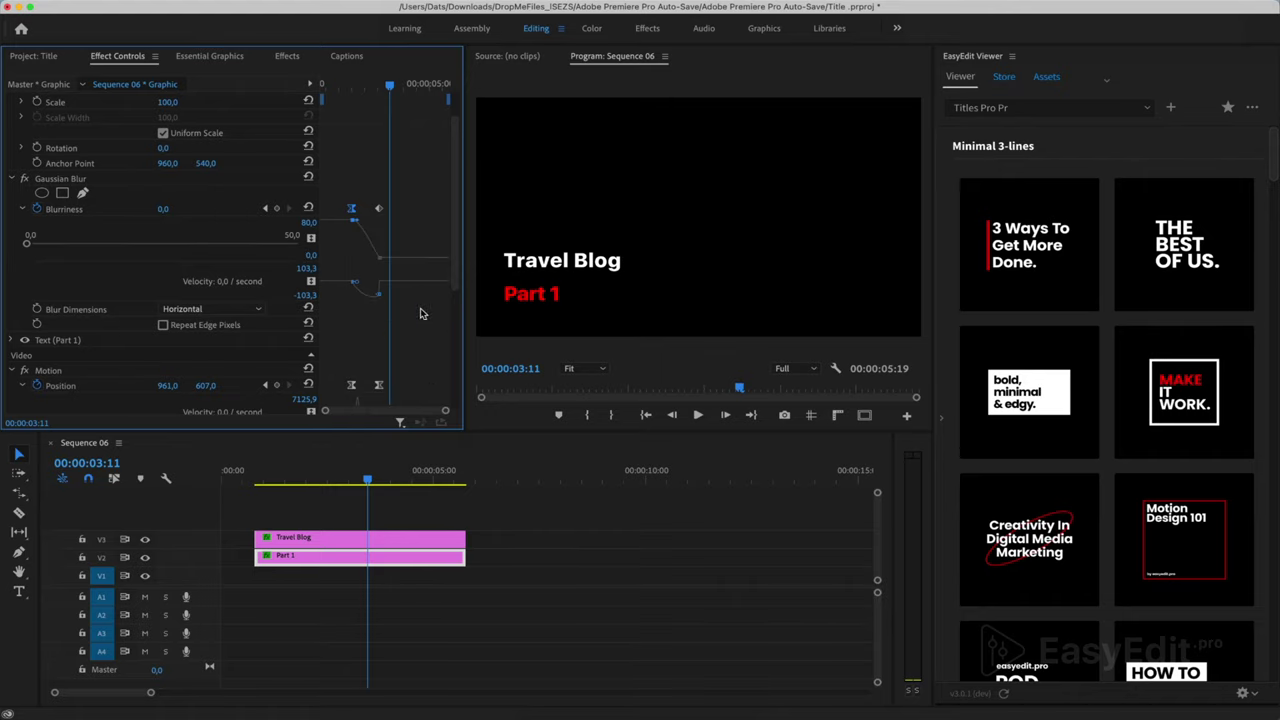
right_click(380, 210)
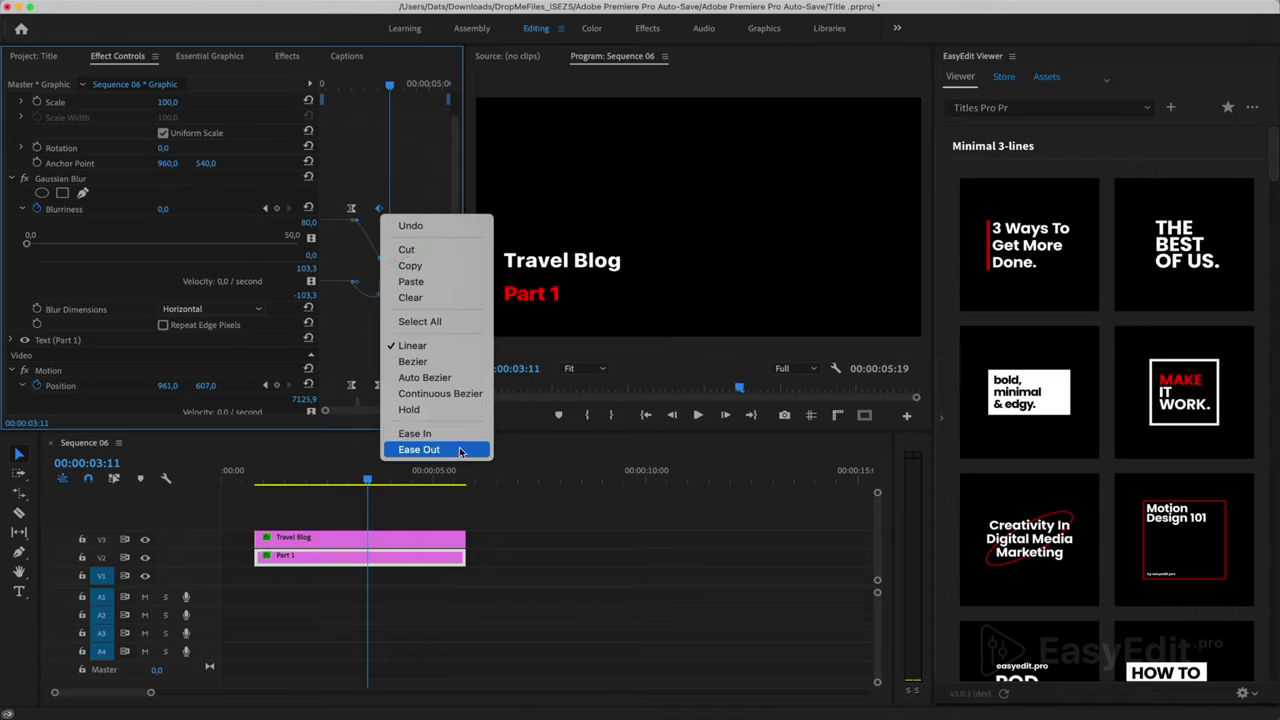
left_click(430, 434)
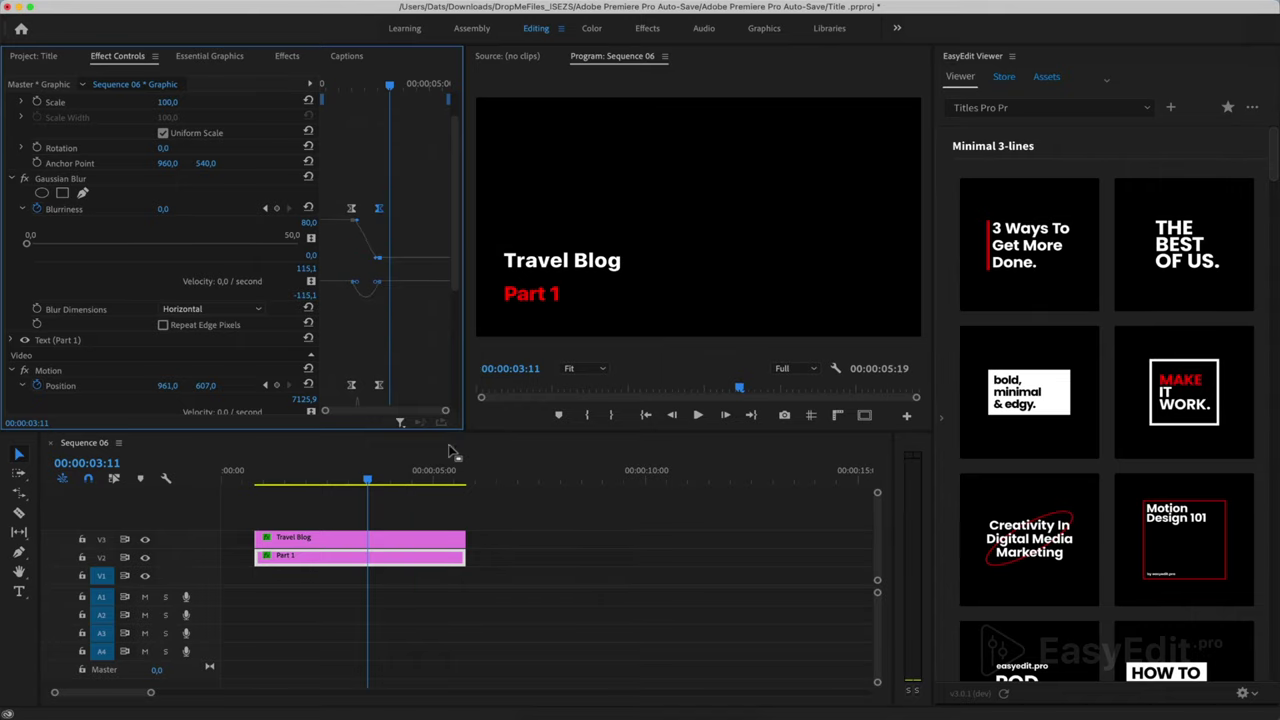
left_click(248, 482)
key("space")
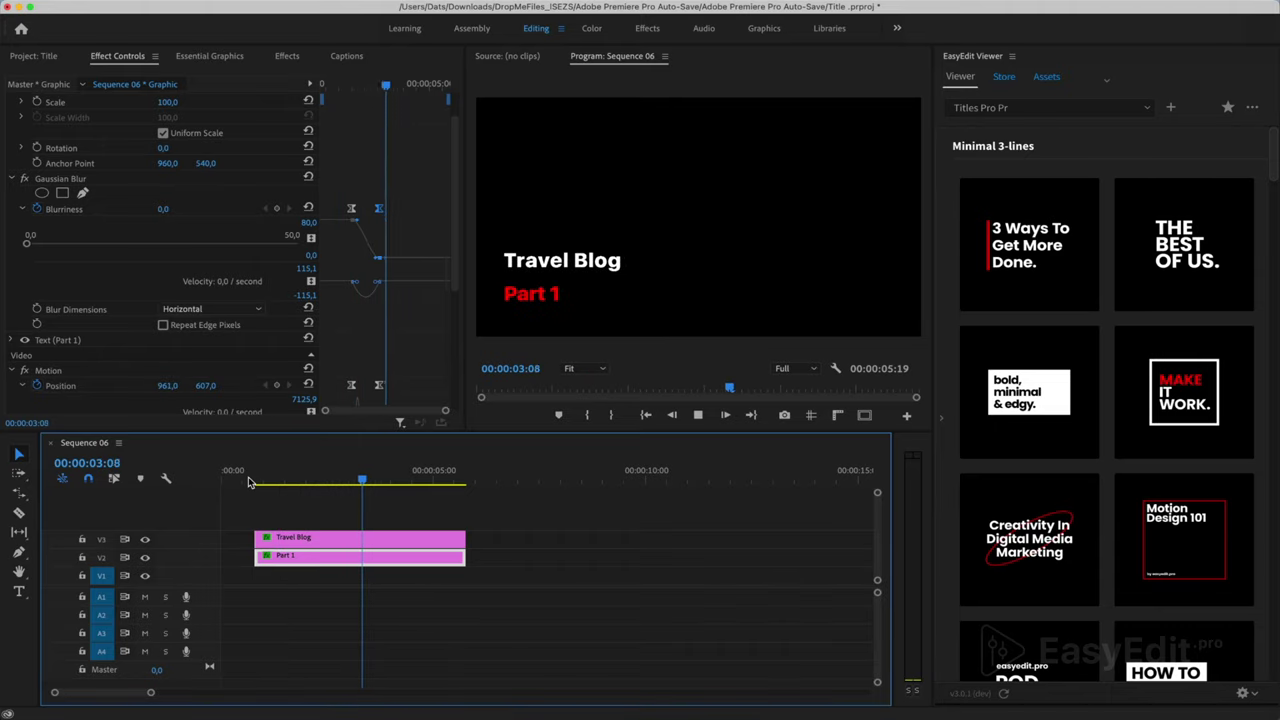
key("space")
Steepen the Blurriness falloff curve and play to check the blur timing.
scroll(355, 257, "up", 2)
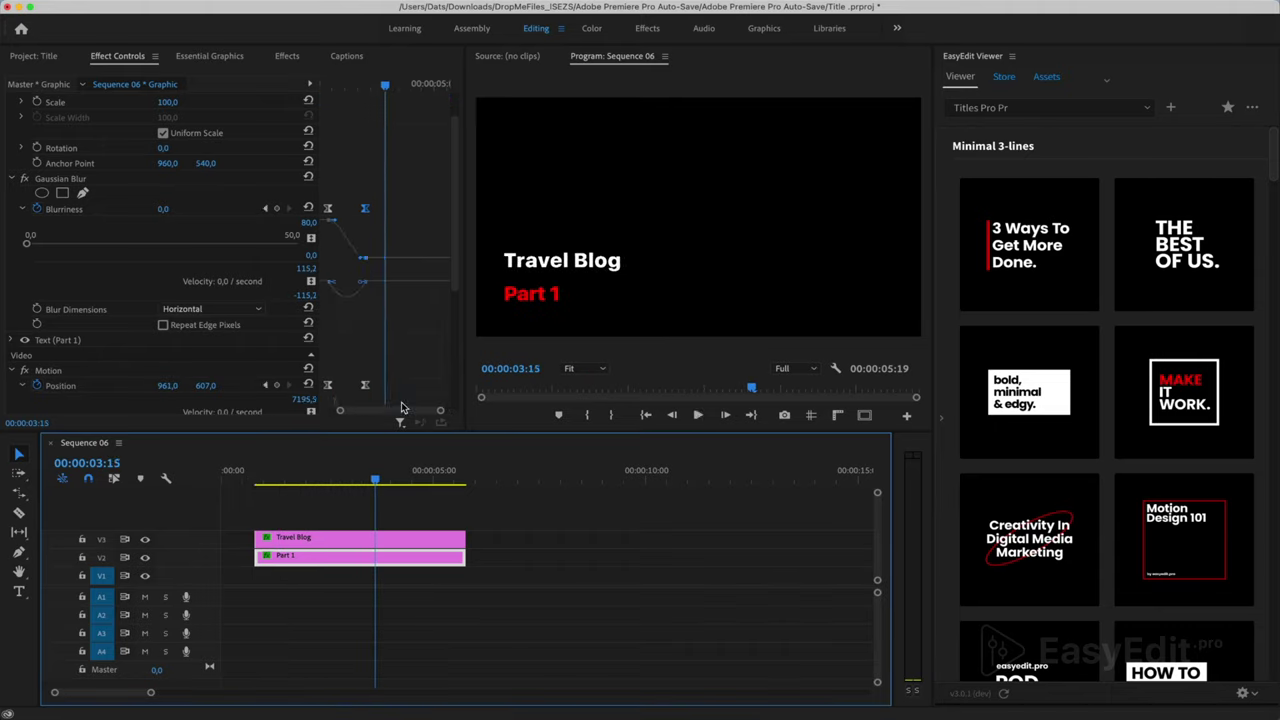
left_click_drag(401, 407, 386, 408)
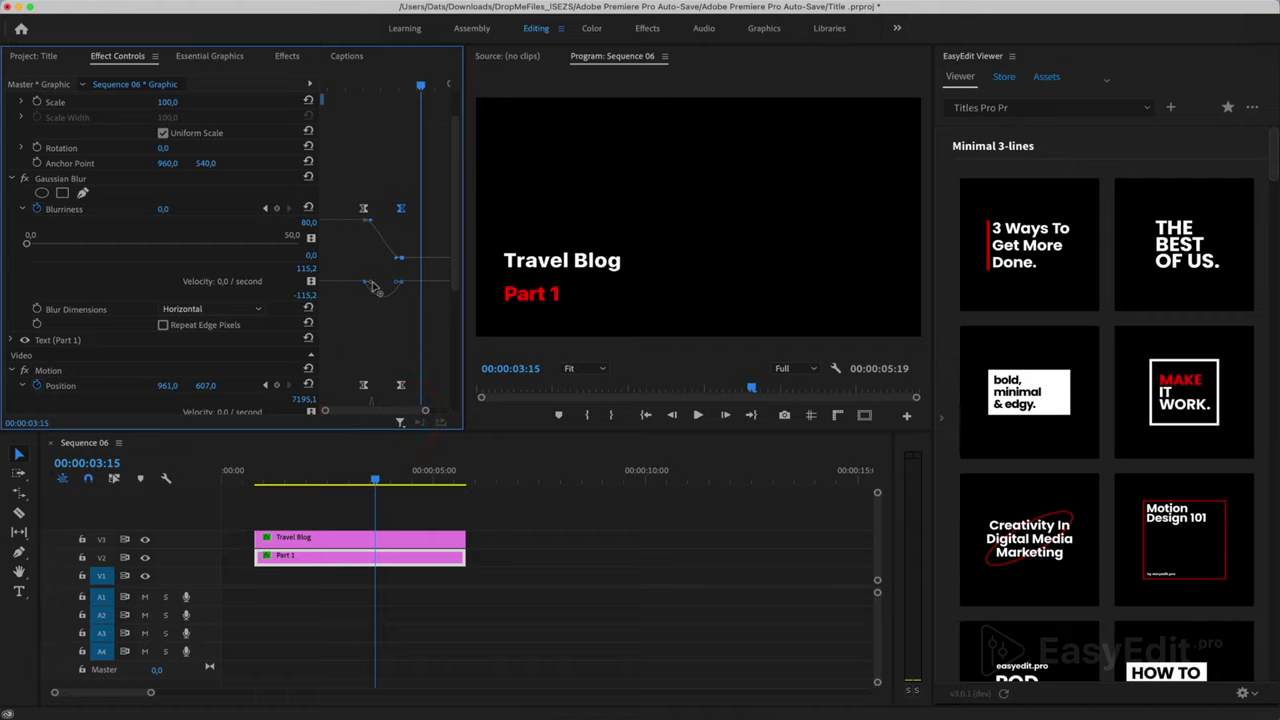
left_click_drag(393, 286, 380, 281)
left_click(258, 480)
key("space")
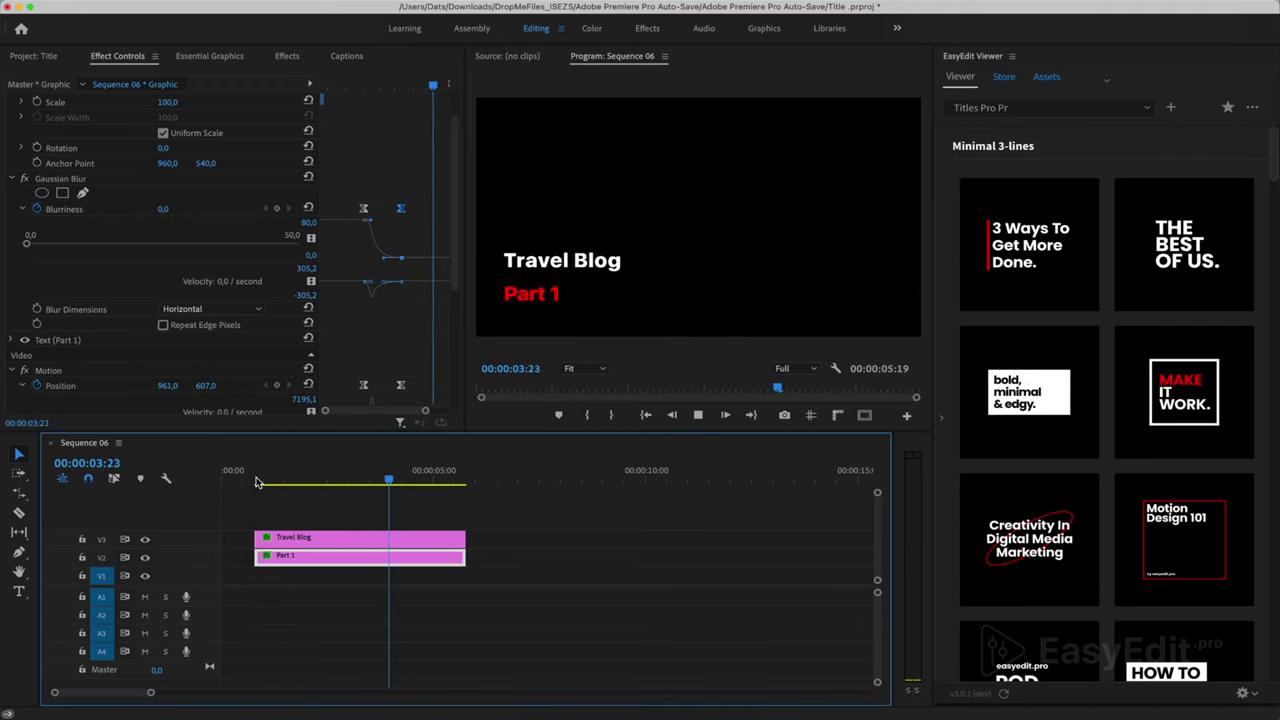
Reshape the Blurriness speed curve to peak near 241.7 and preview the final result.
left_click(385, 288)
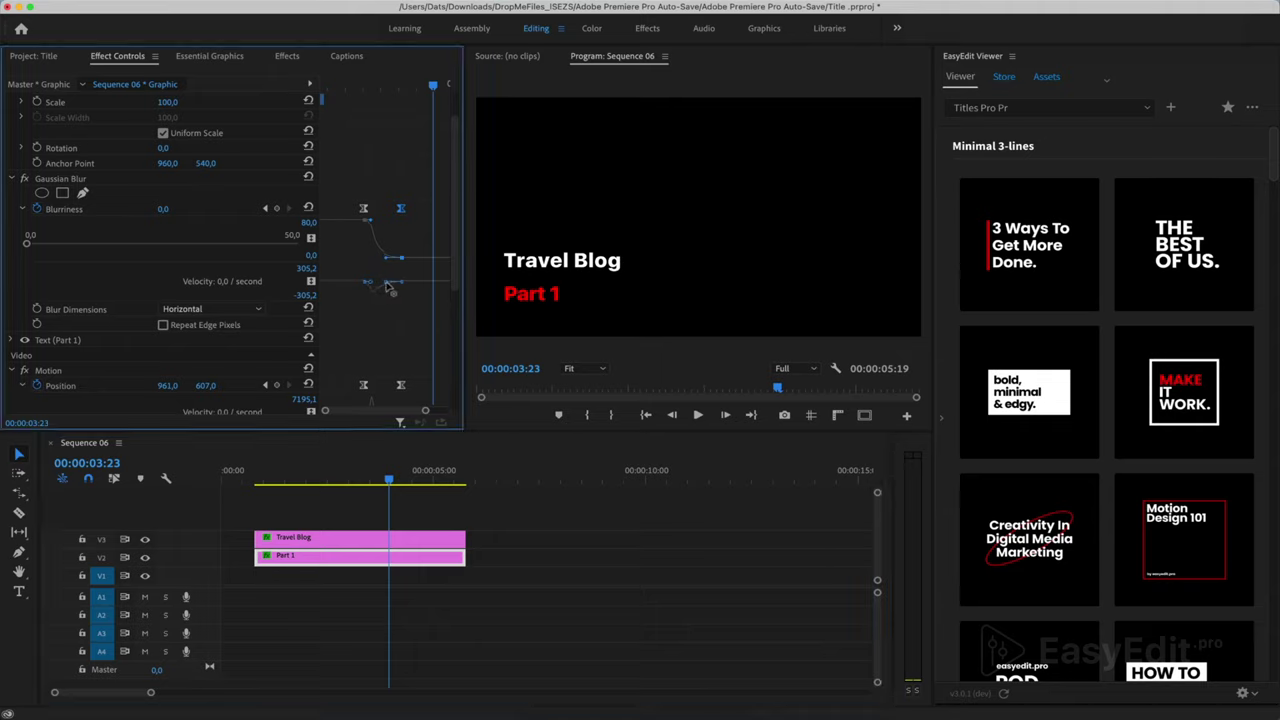
left_click_drag(388, 285, 368, 283)
left_click(252, 481)
key("space")
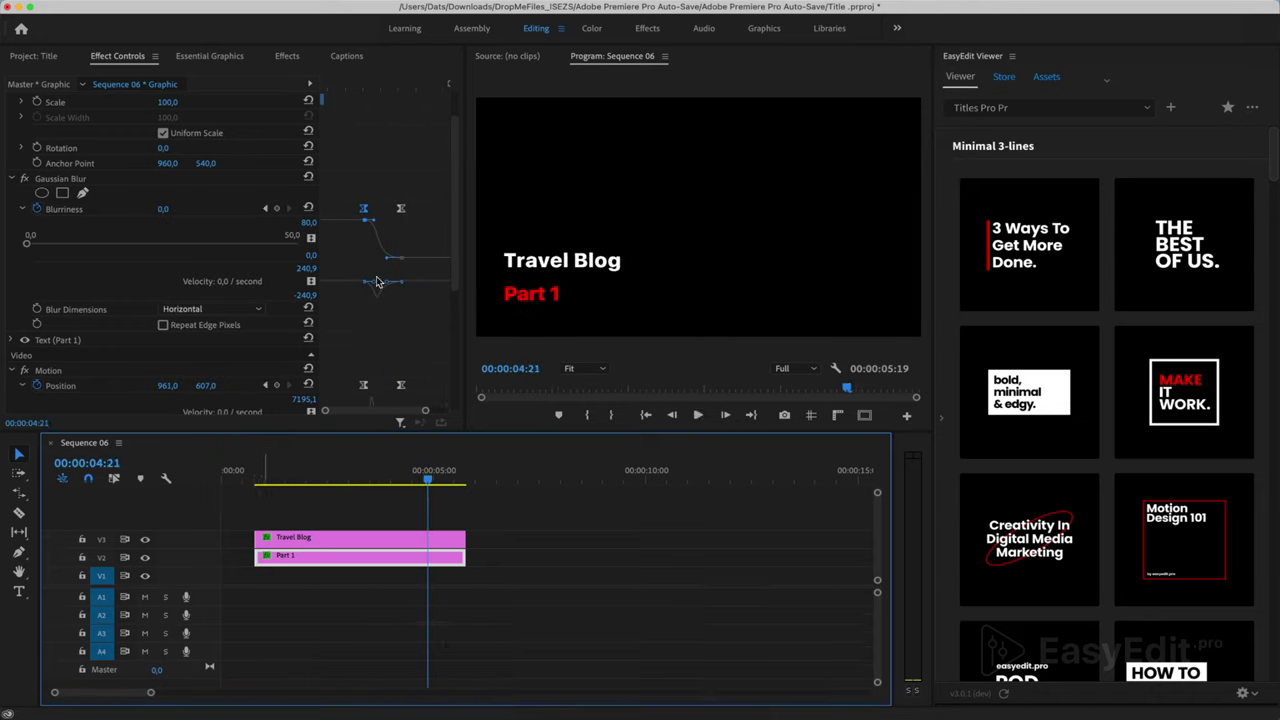
left_click(456, 281)
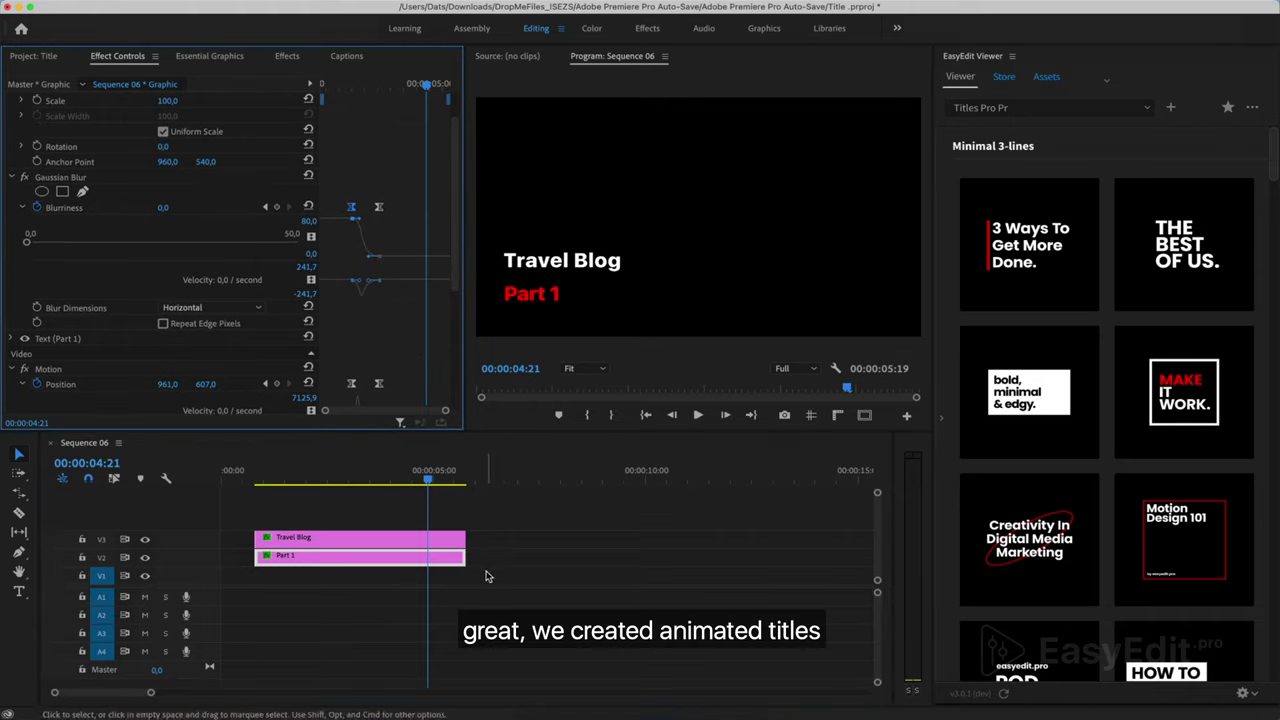
Nest the marquee-selected Travel Blog and Part 1 clips as Nested Sequence 02, then select it.
left_click_drag(487, 576, 366, 514)
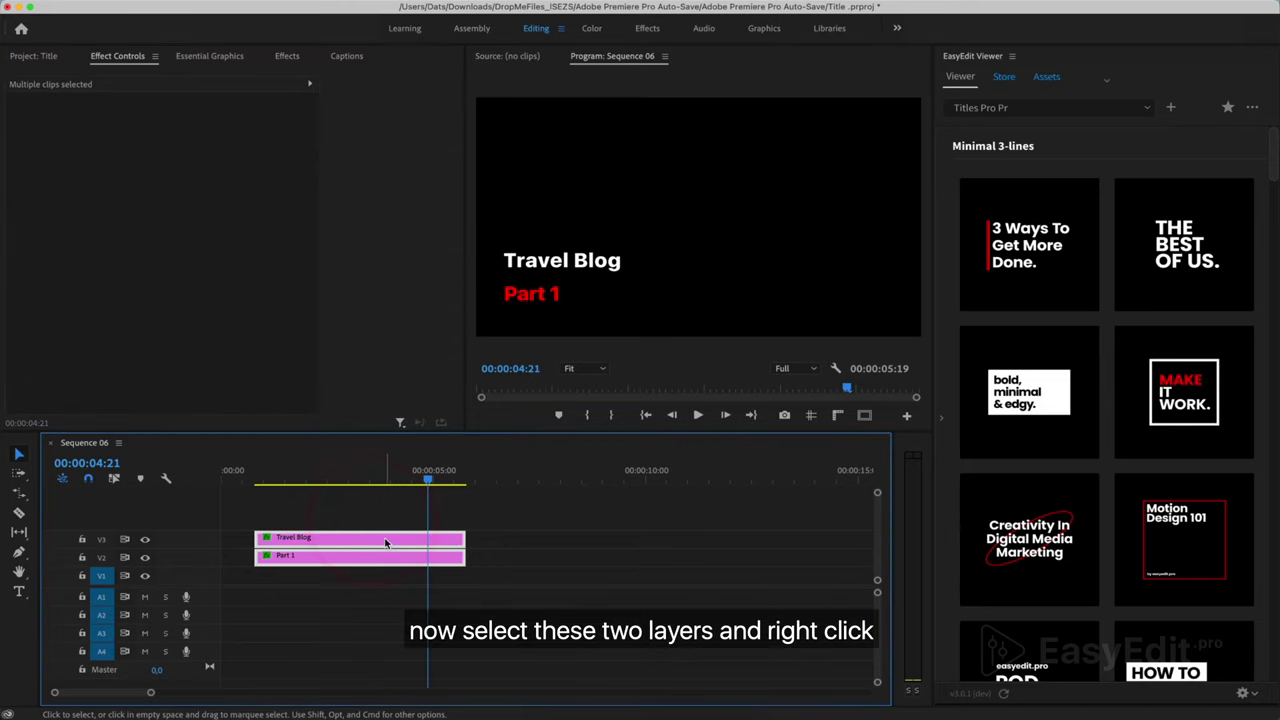
right_click(386, 543)
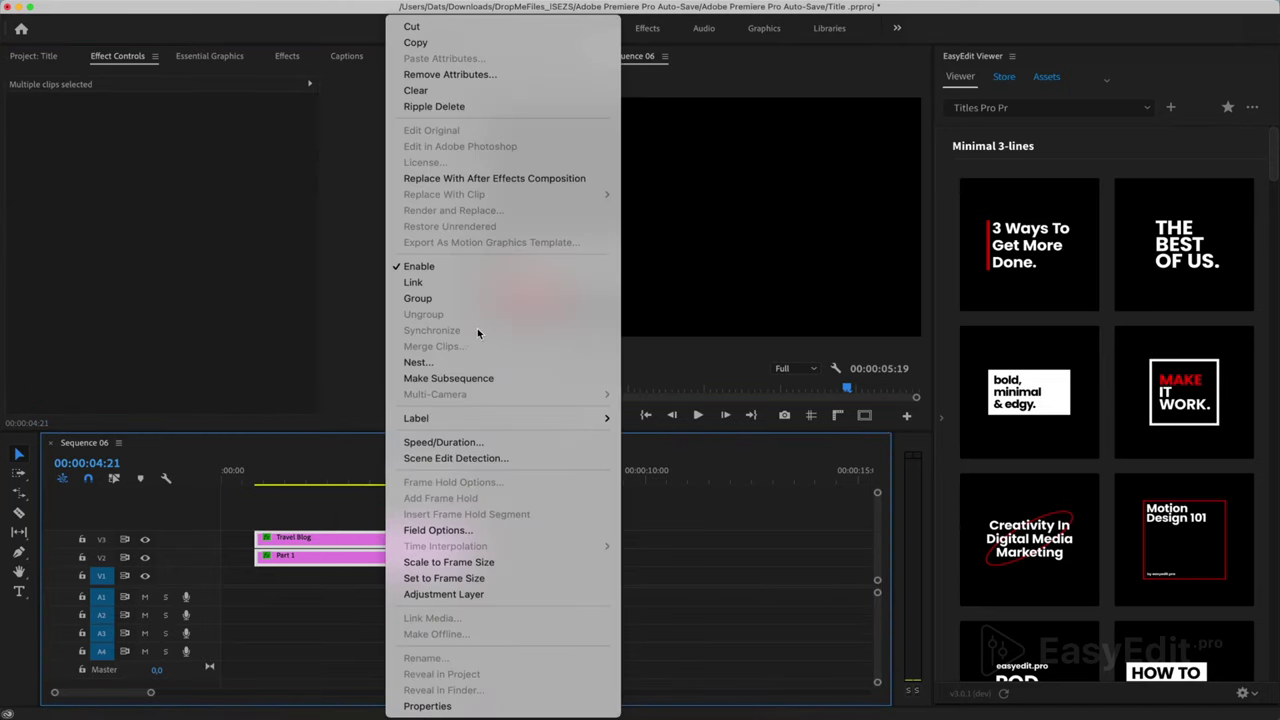
left_click(443, 363)
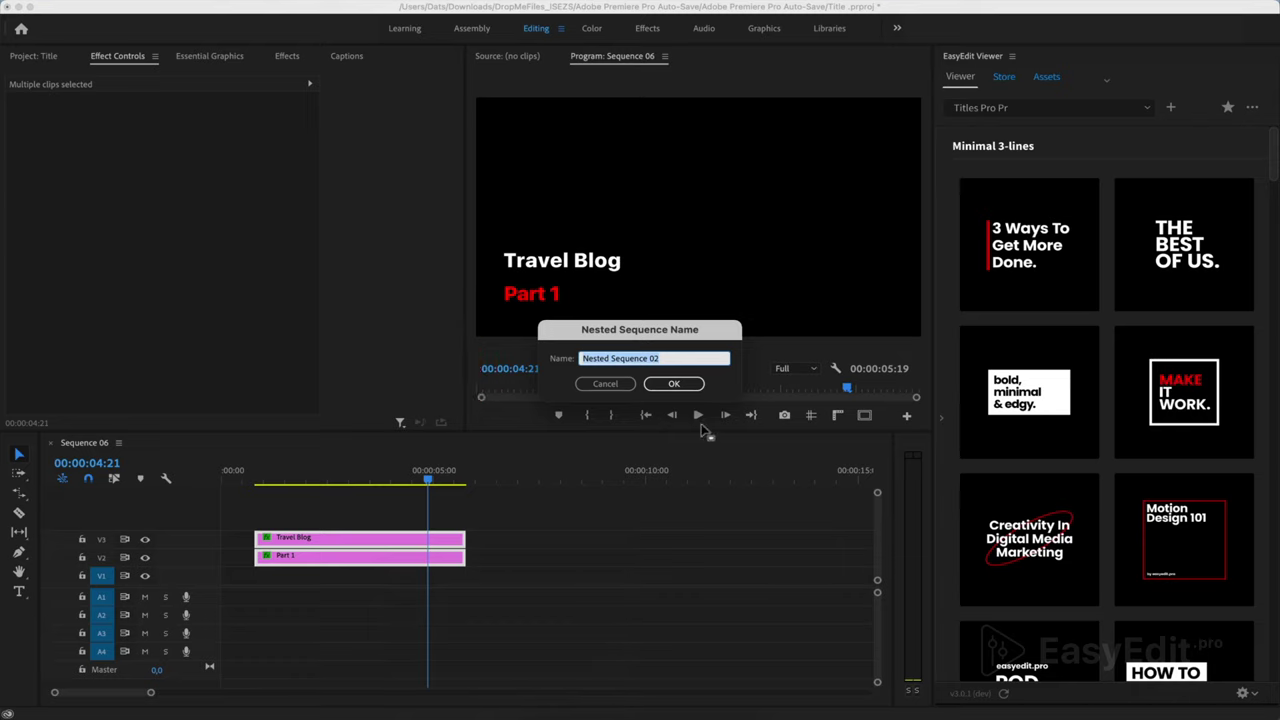
left_click(695, 385)
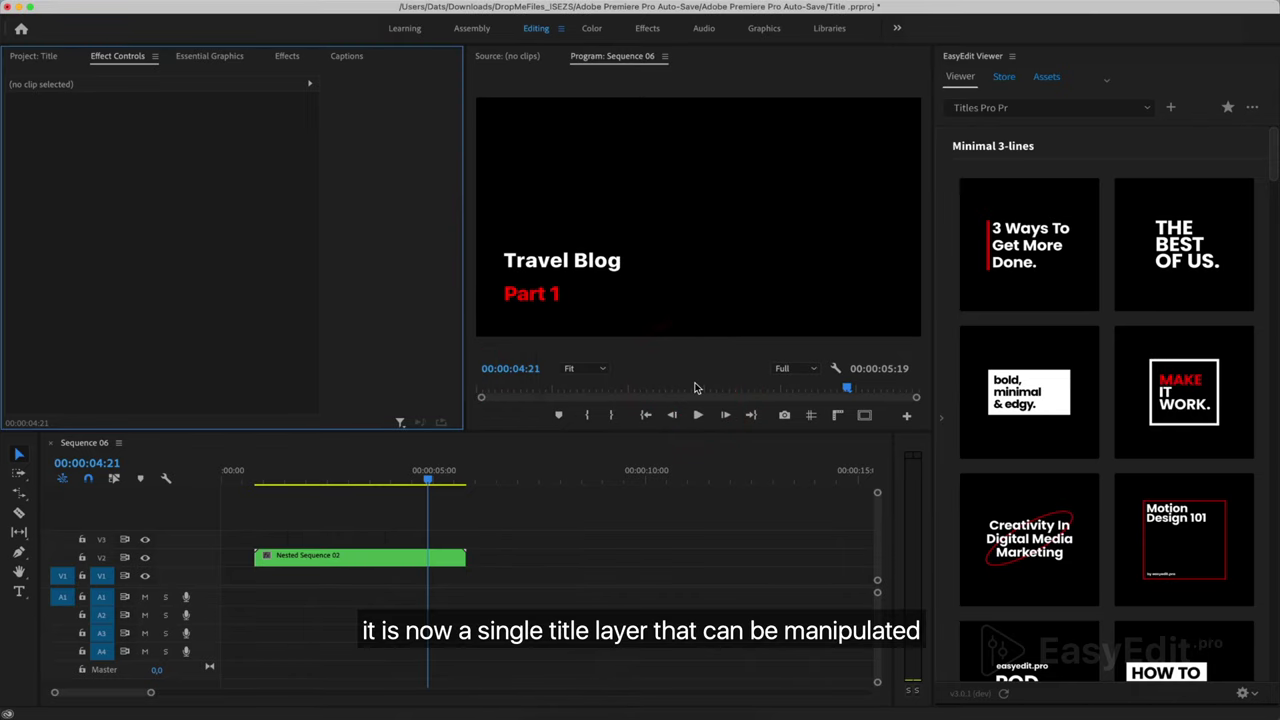
left_click(443, 558)
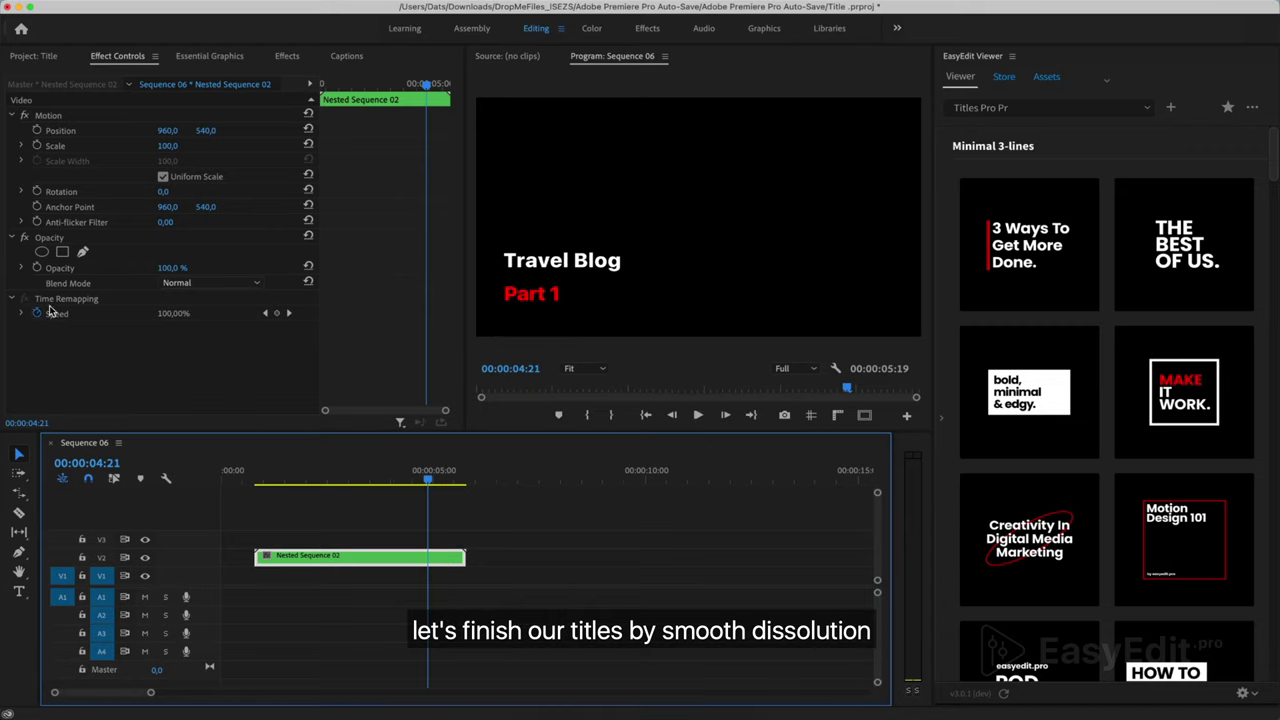
Keyframe the nested titles' Opacity from 100% to 0% at the clip end and preview.
left_click(36, 268)
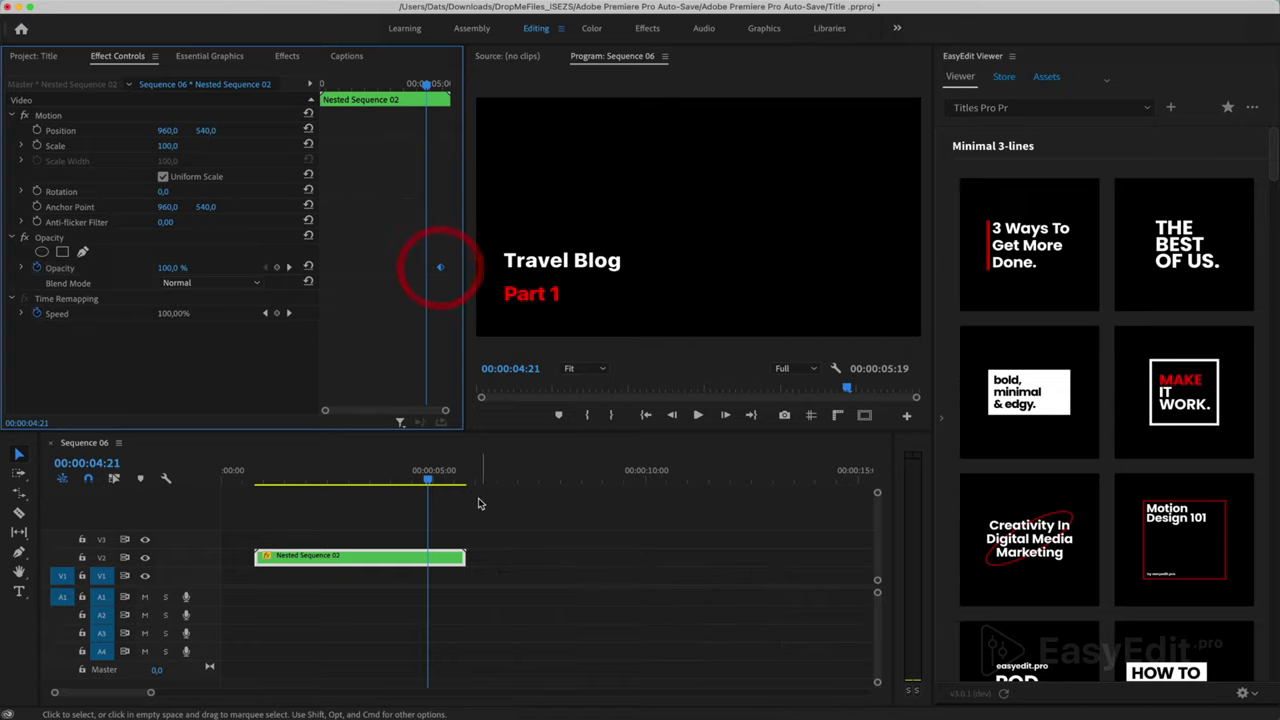
left_click_drag(428, 480, 470, 488)
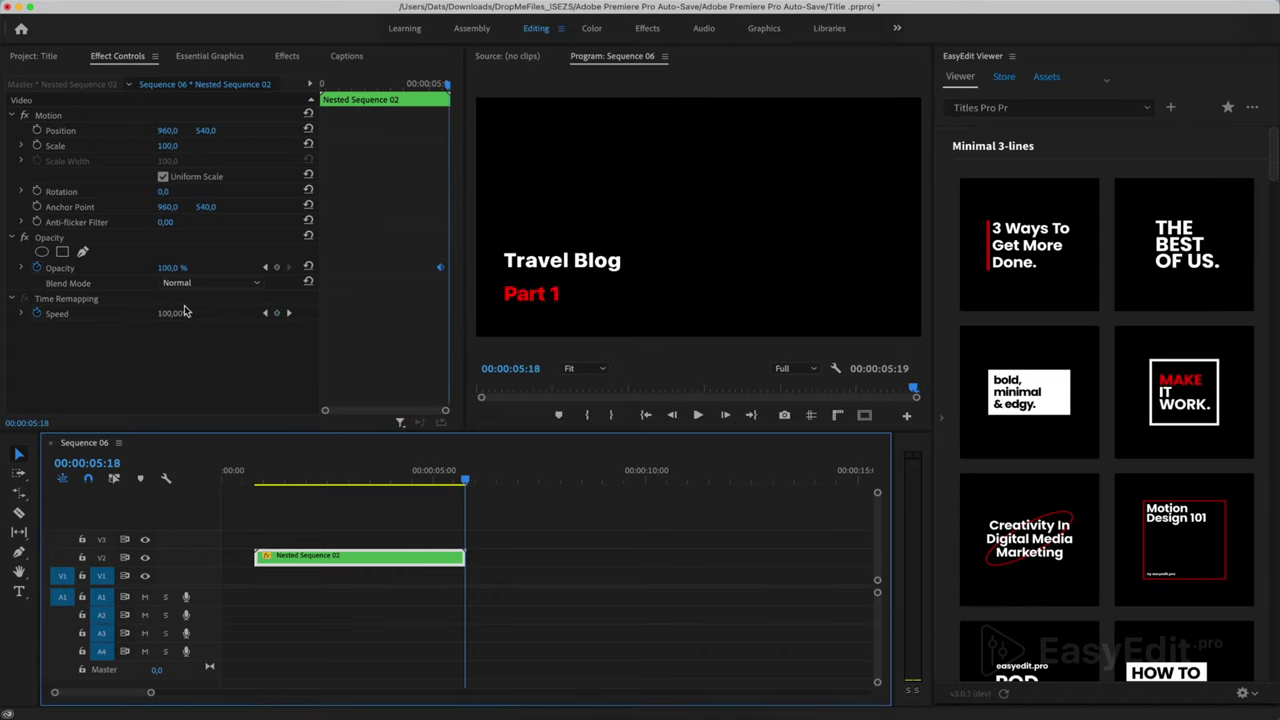
left_click_drag(174, 268, 110, 268)
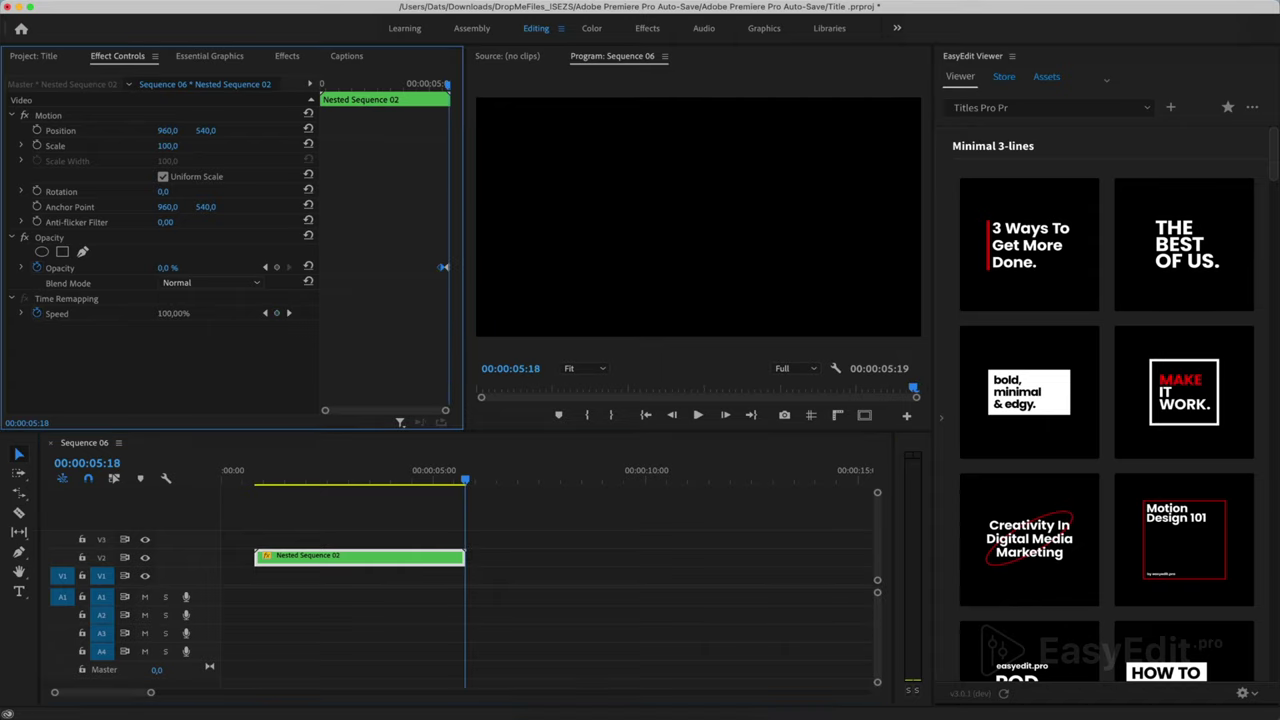
left_click(408, 480)
key("space")
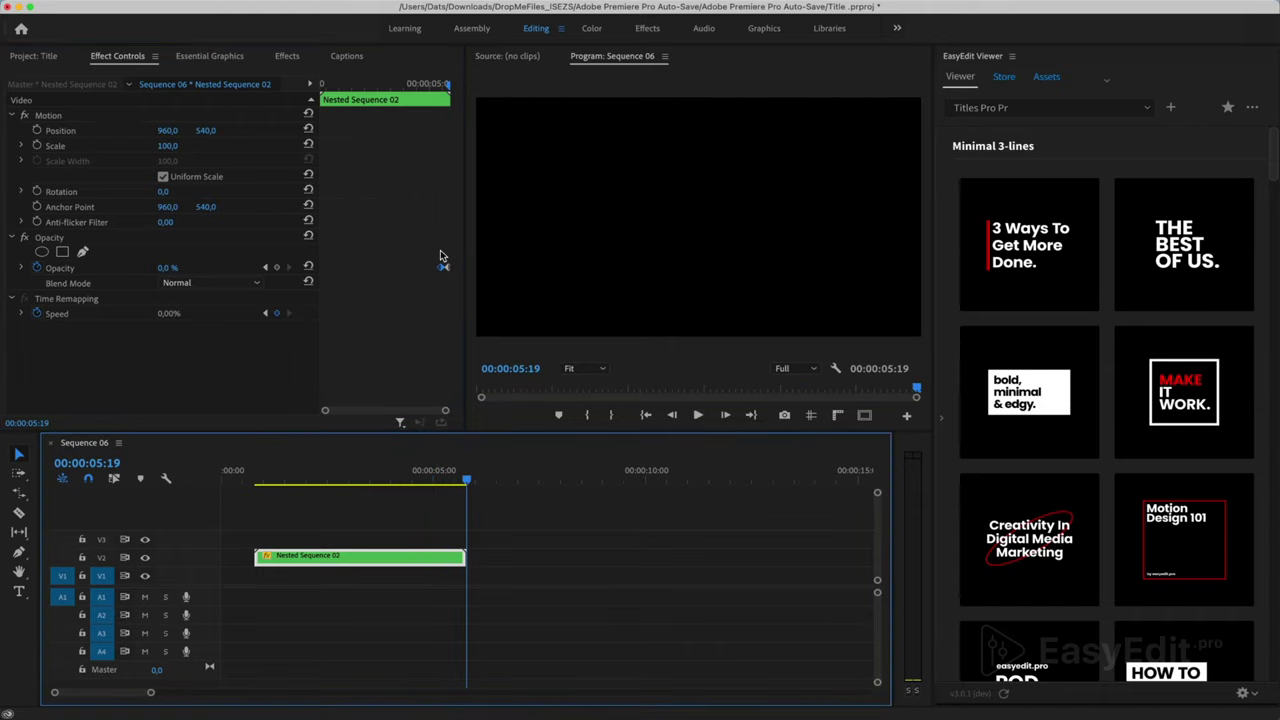
Apply Ease Out and Ease In to the two Opacity keyframes and play the eased fade.
right_click(443, 271)
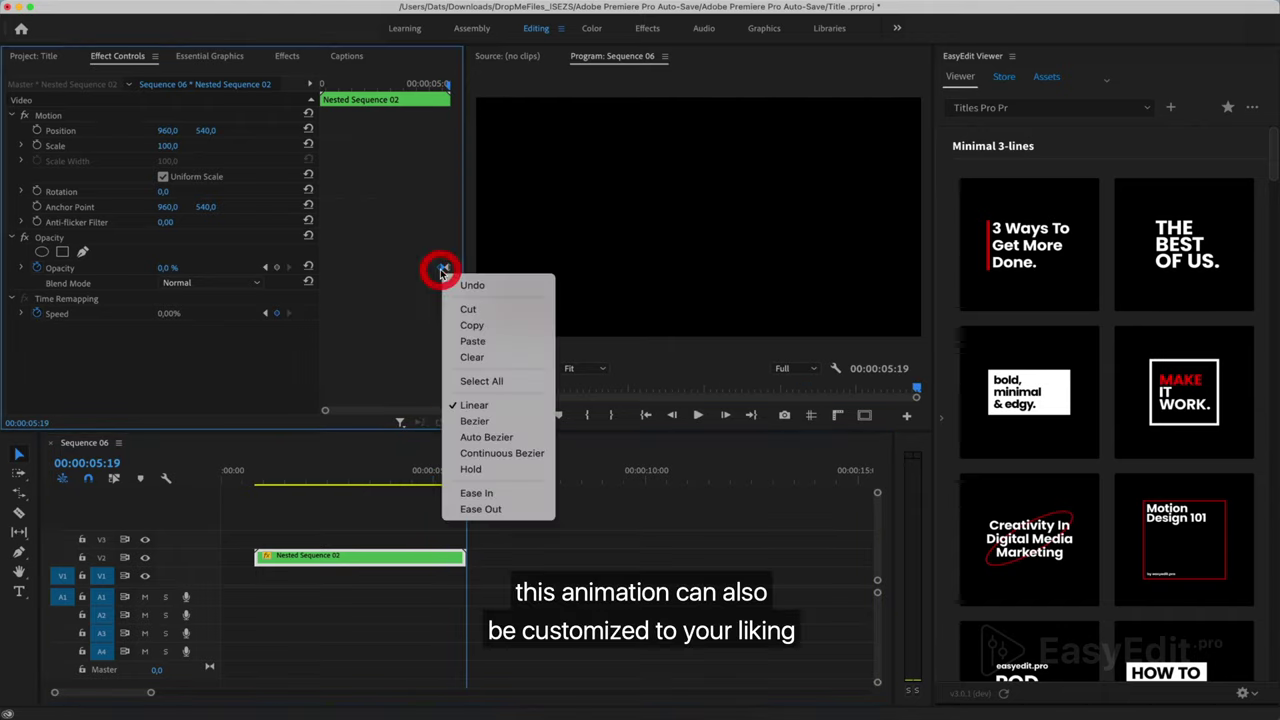
left_click(480, 509)
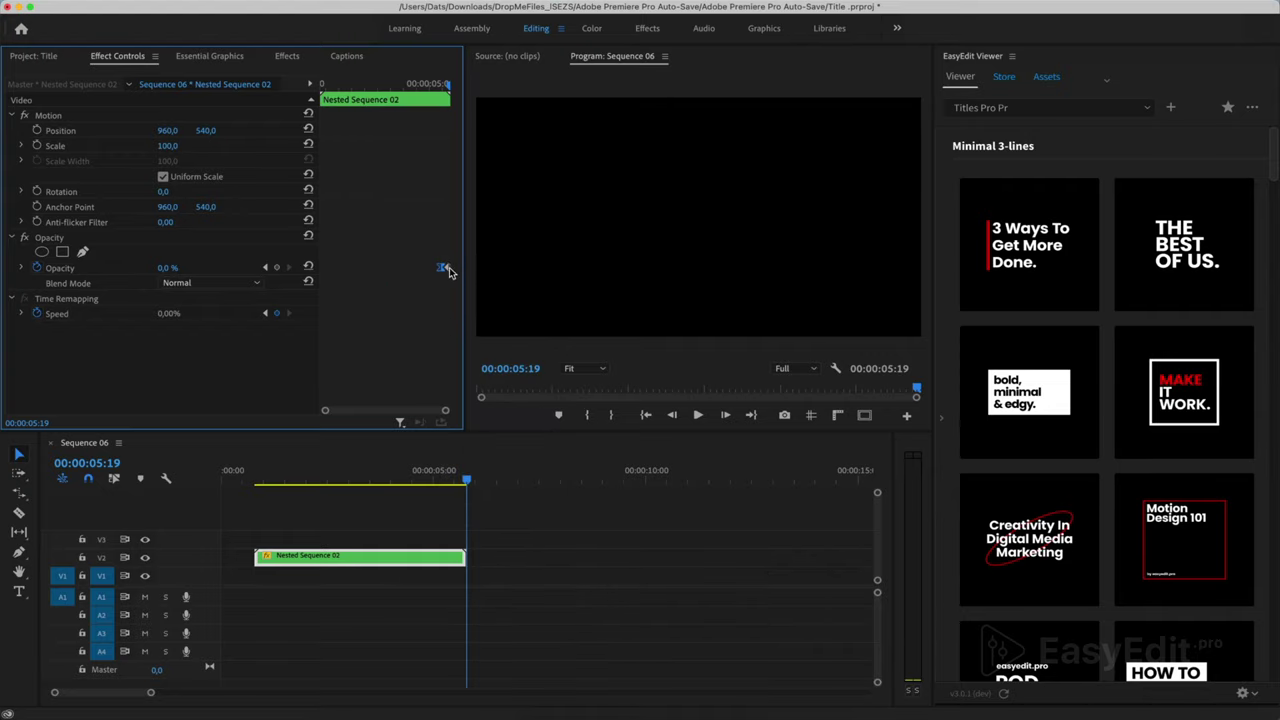
key("=")
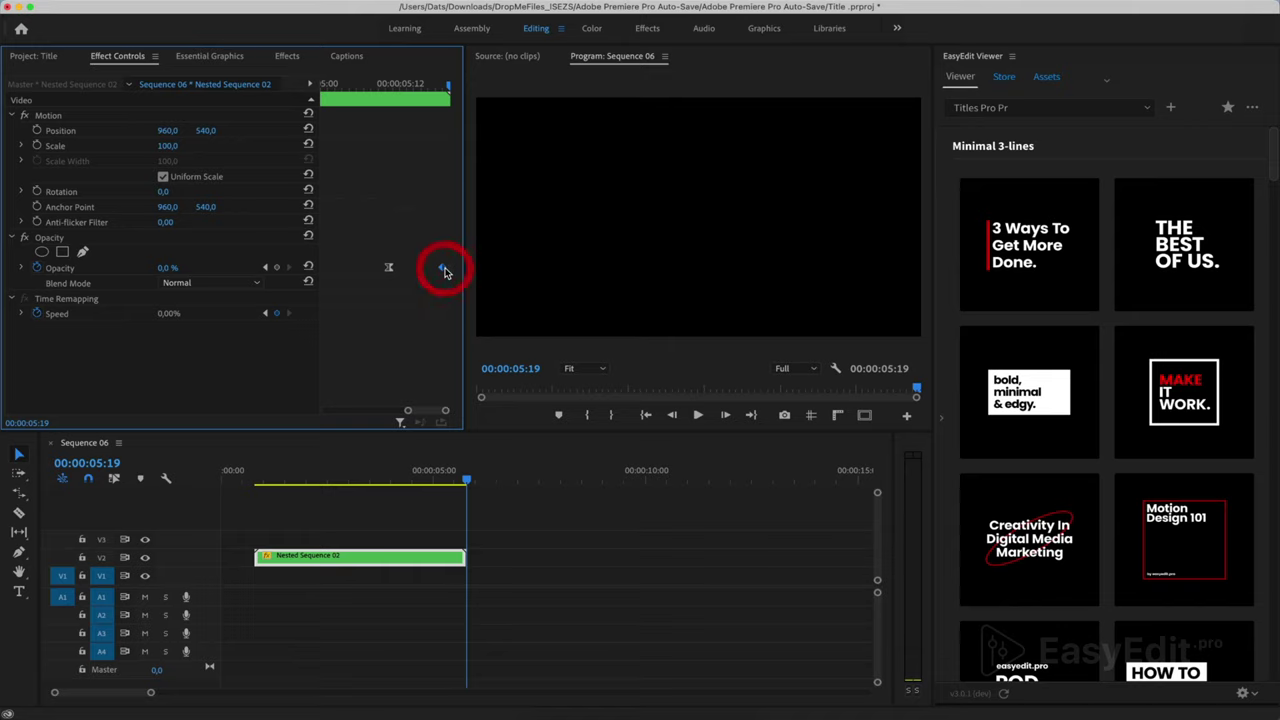
right_click(445, 272)
left_click(490, 490)
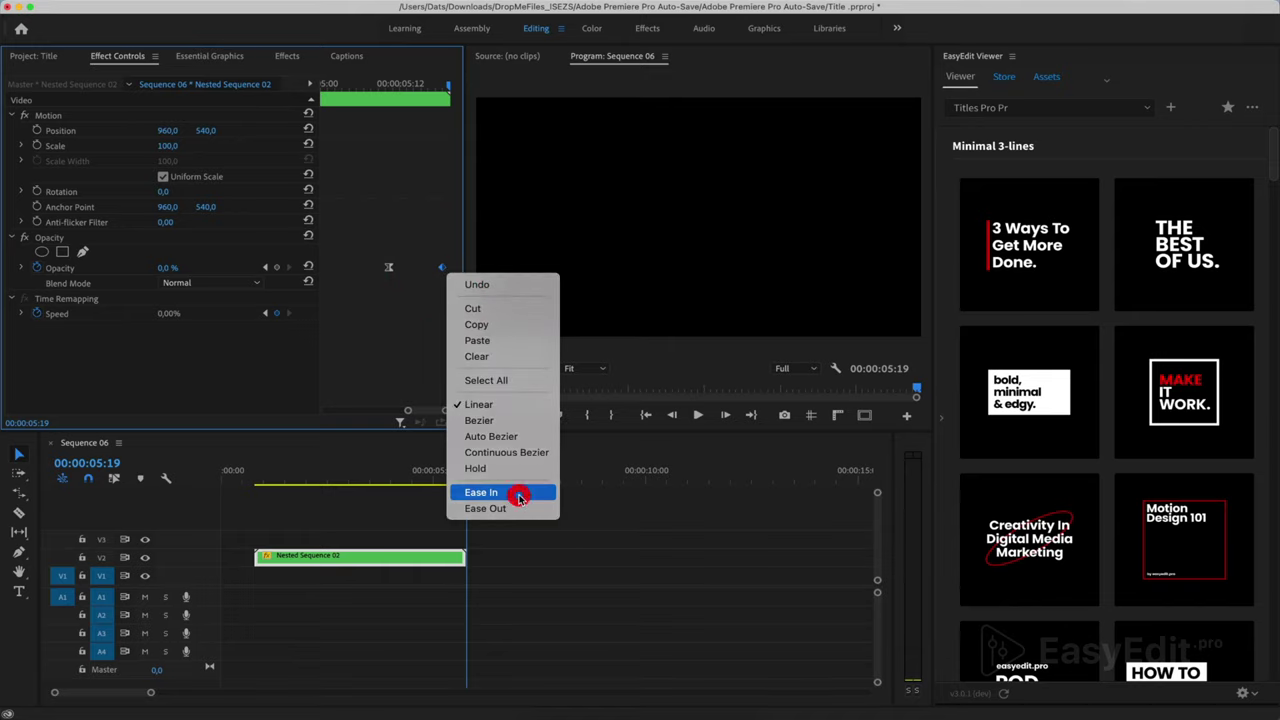
left_click(22, 268)
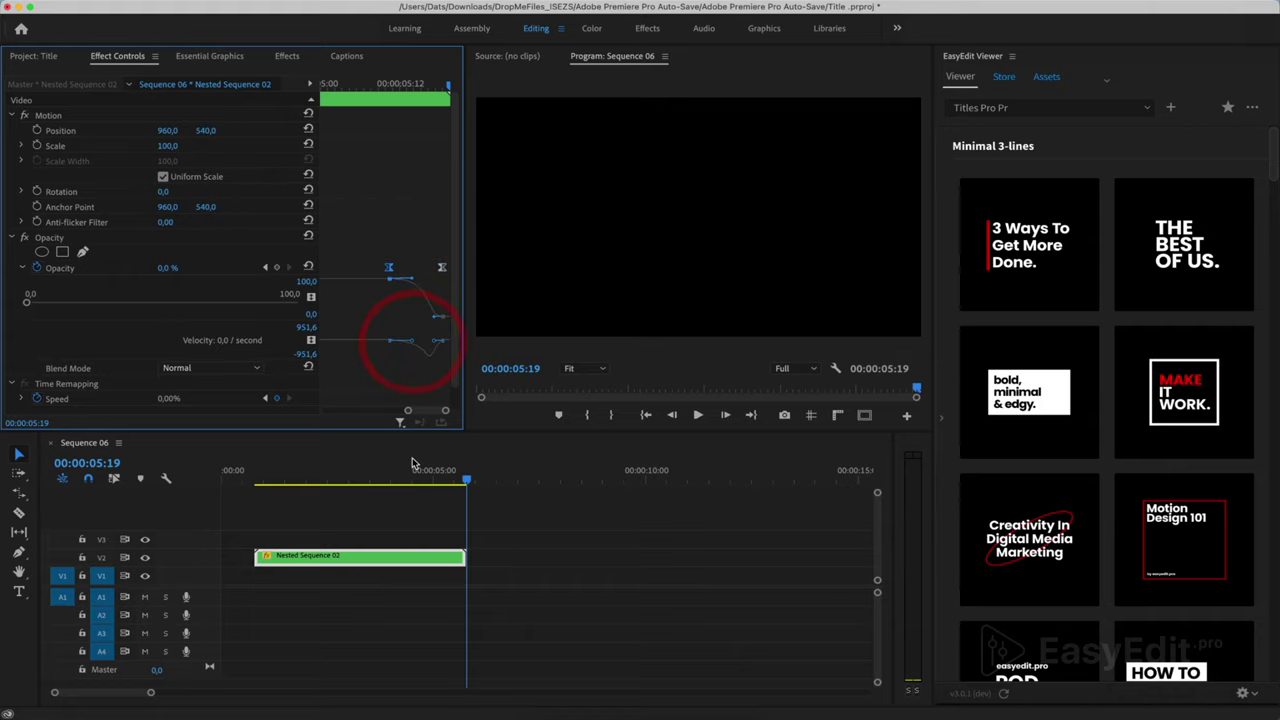
left_click(385, 480)
key("space")
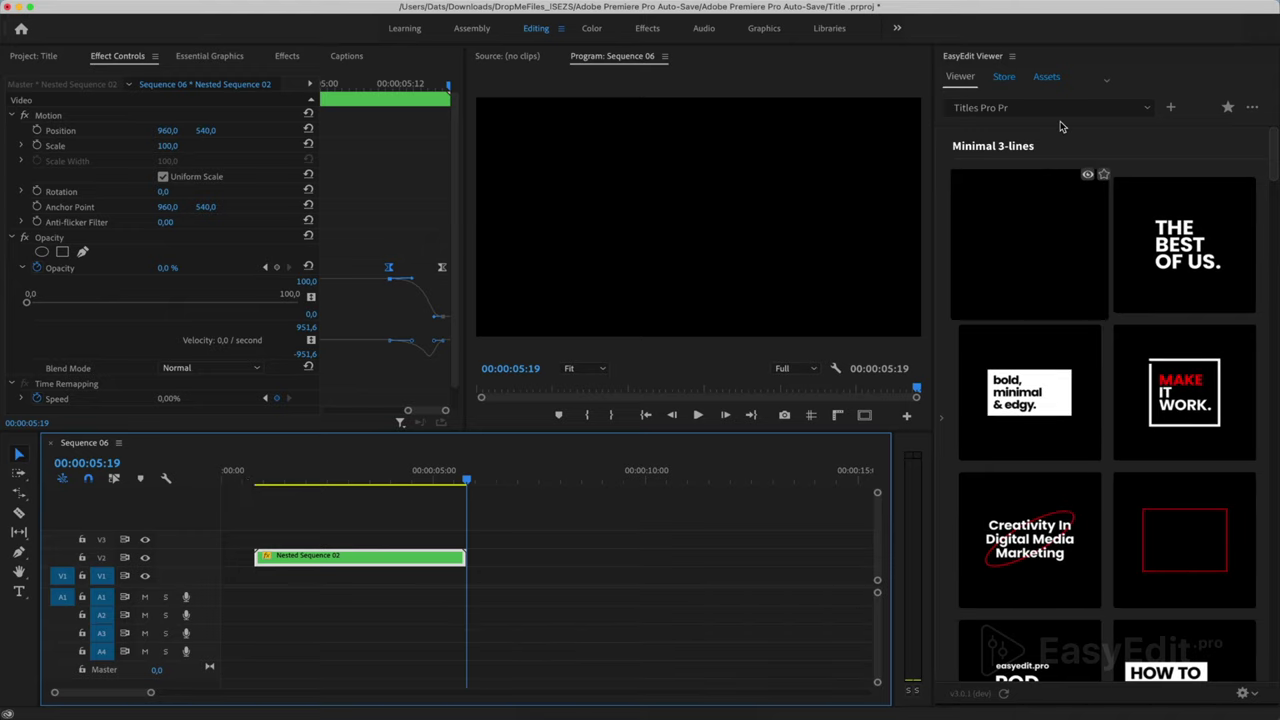
Search the EasyEdit Assets Videos category for 'Travel'.
left_click(1047, 78)
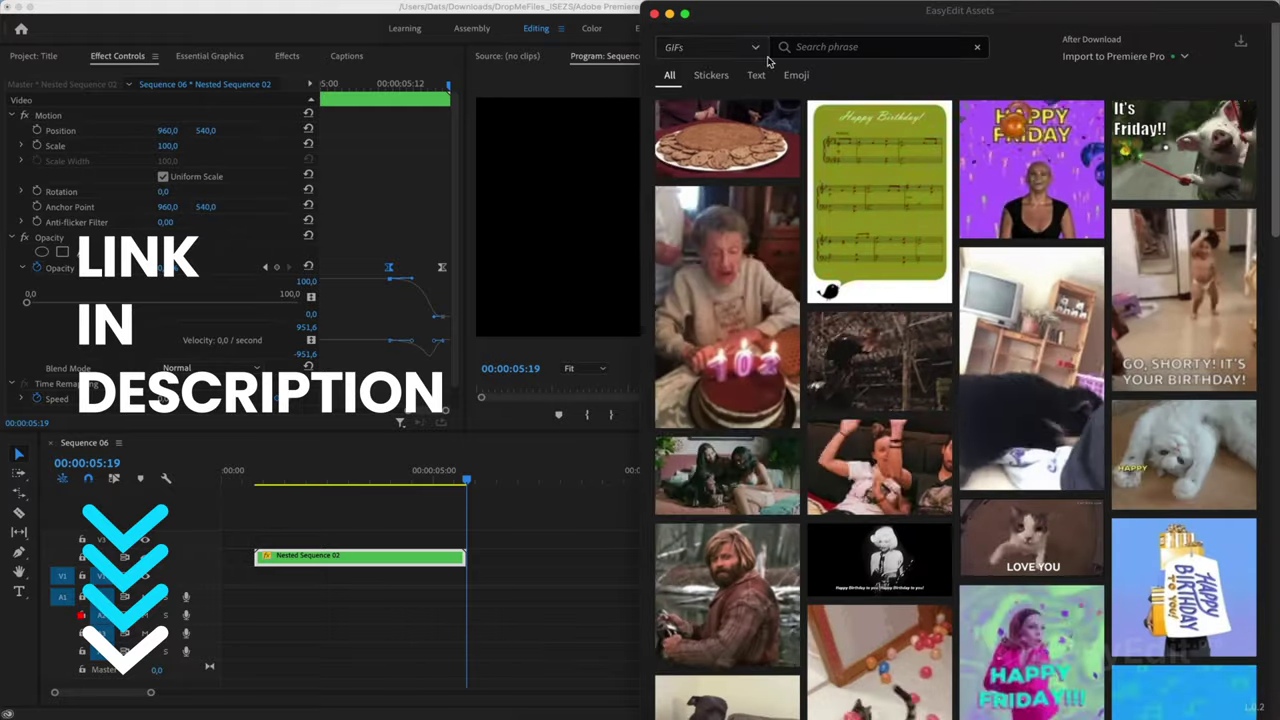
left_click(740, 47)
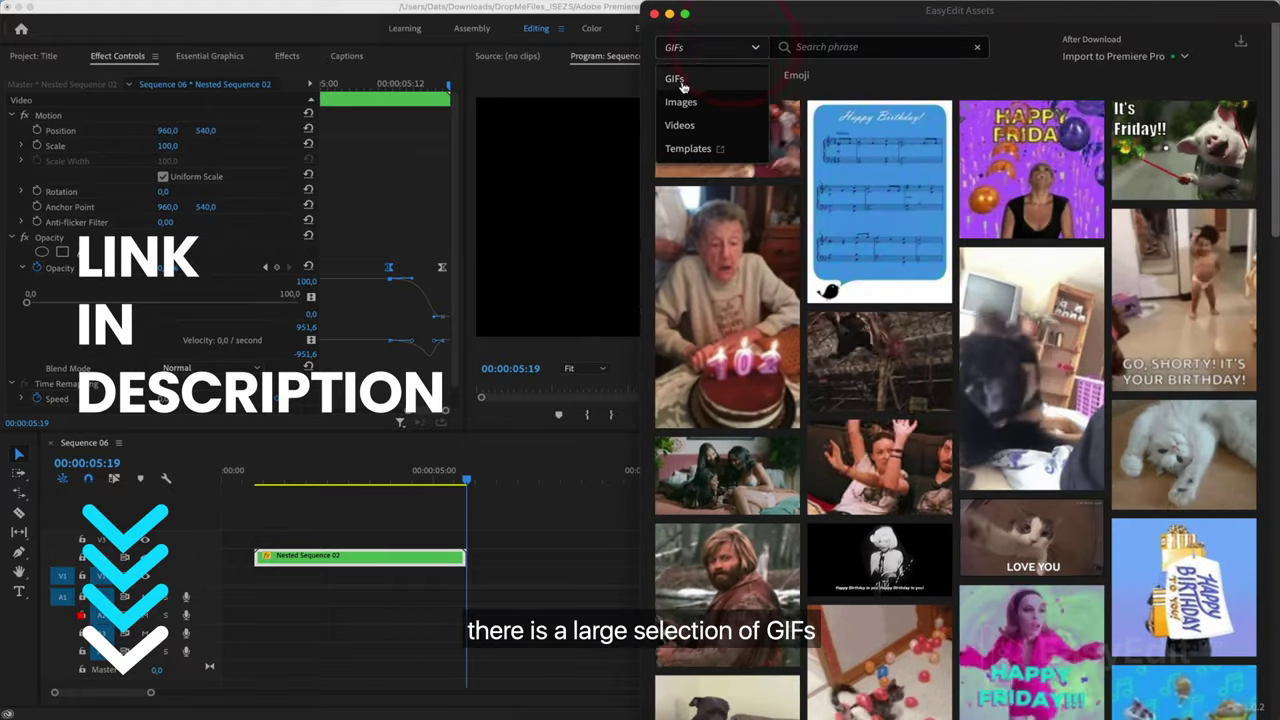
left_click(680, 126)
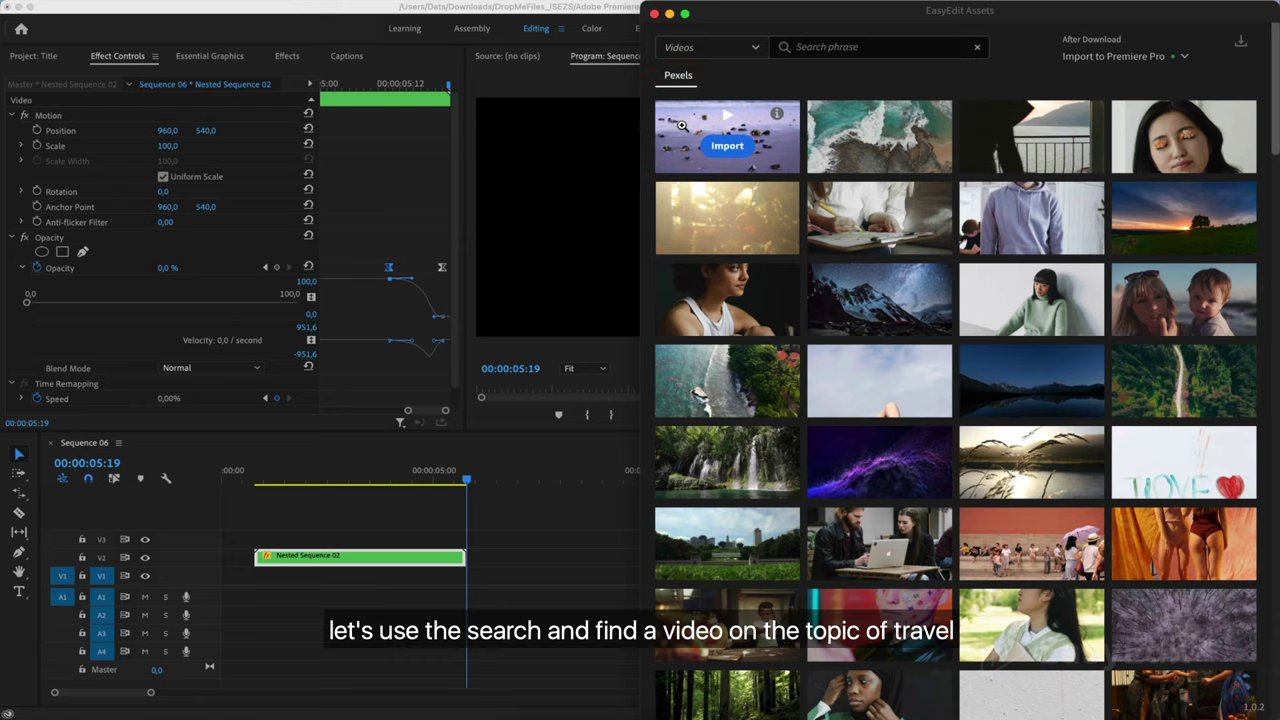
left_click(840, 51)
type("Trave")
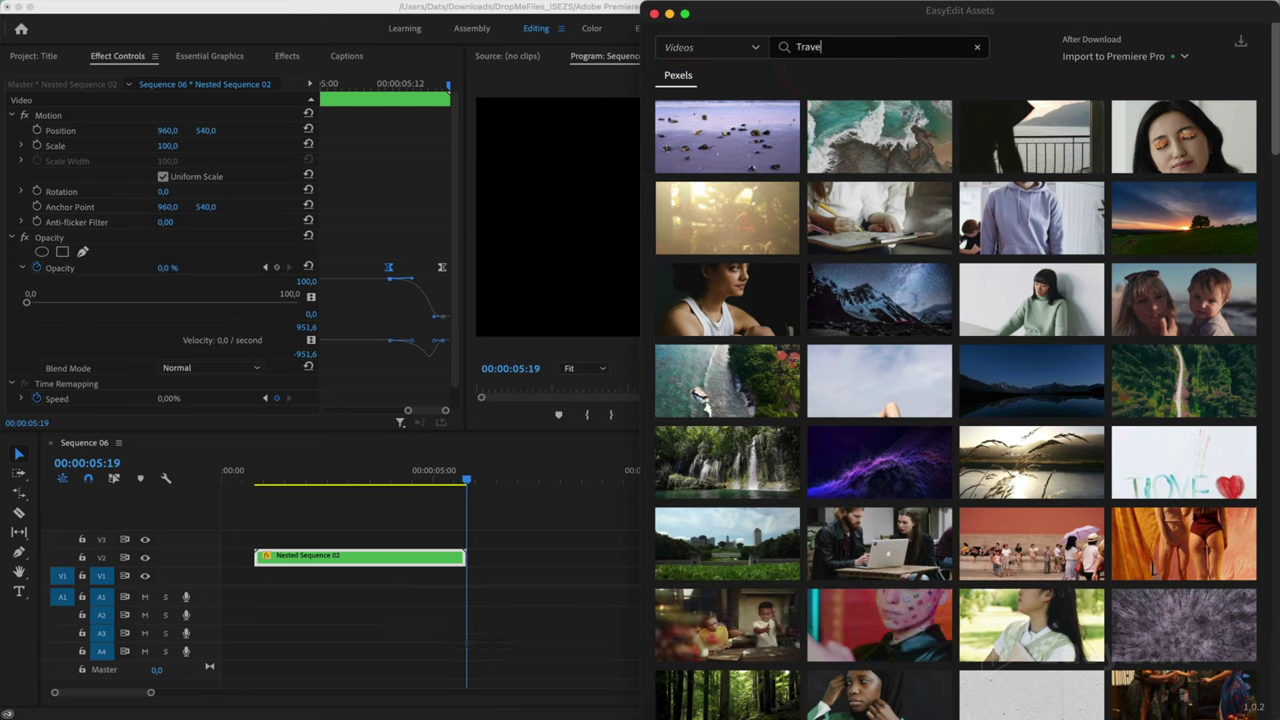
type("l")
key("Return")
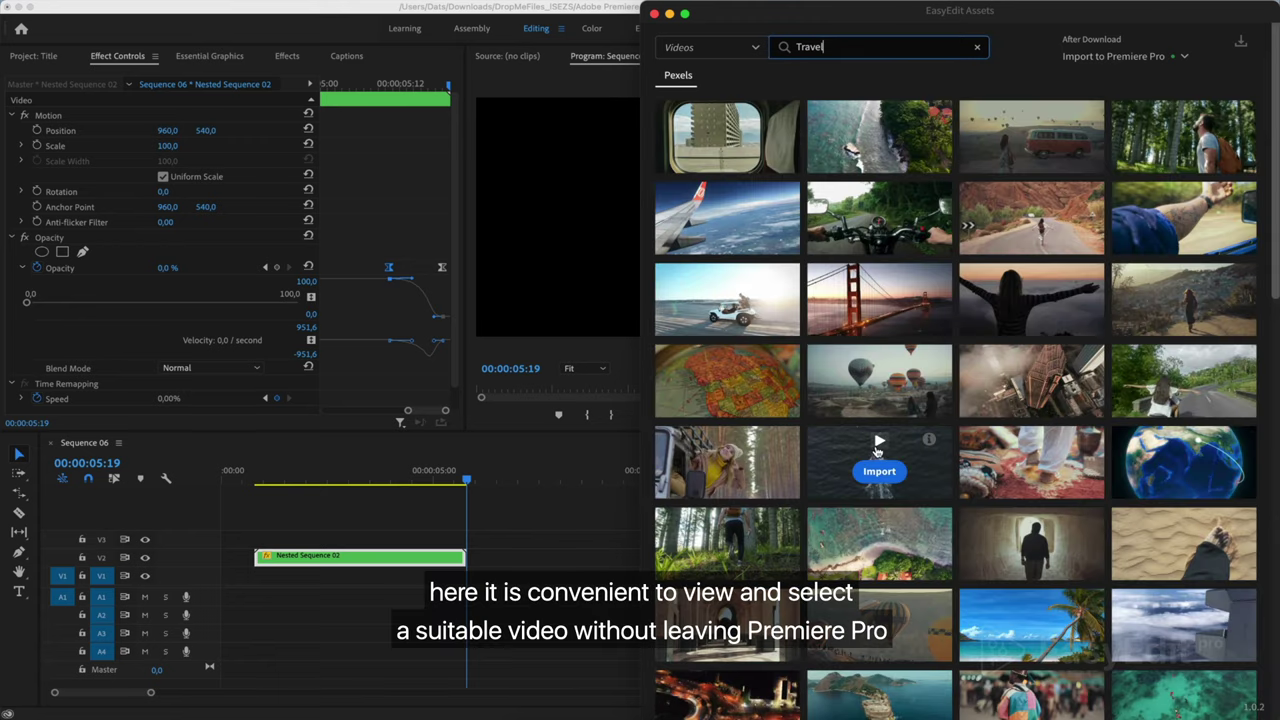
Preview the boat and forest hiker clips, then import the forest hiker video.
left_click(877, 444)
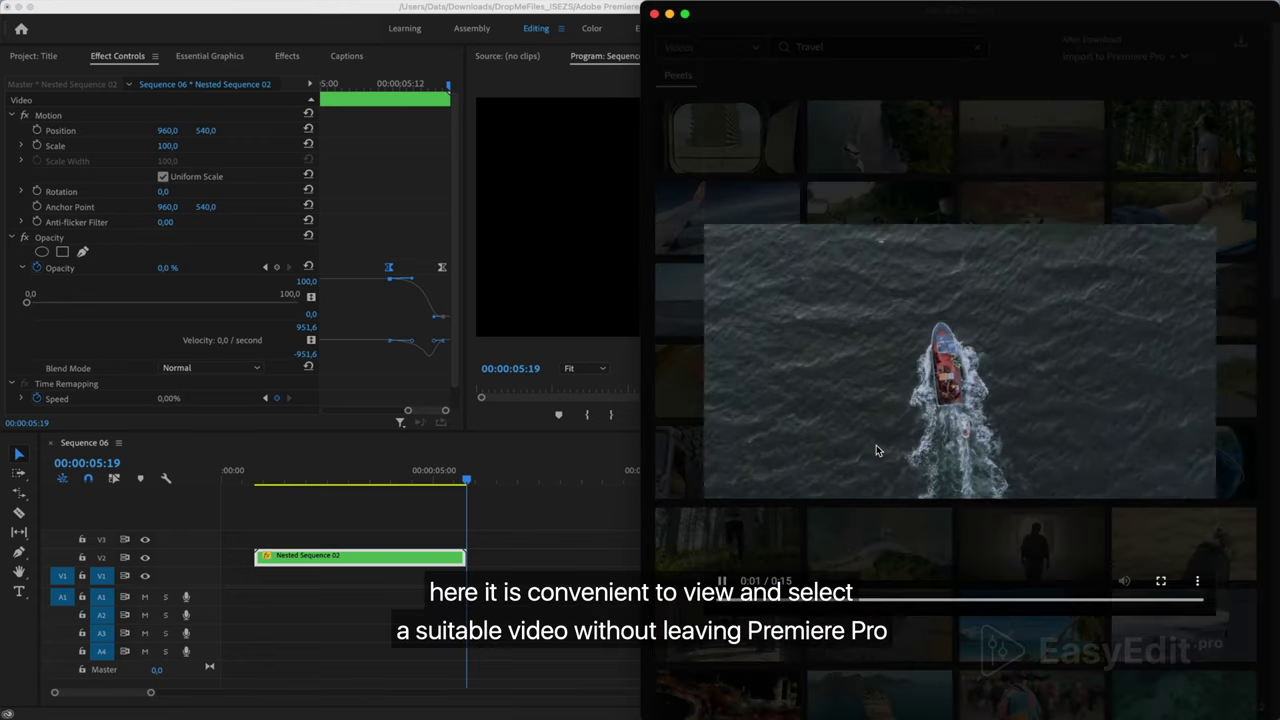
left_click(932, 648)
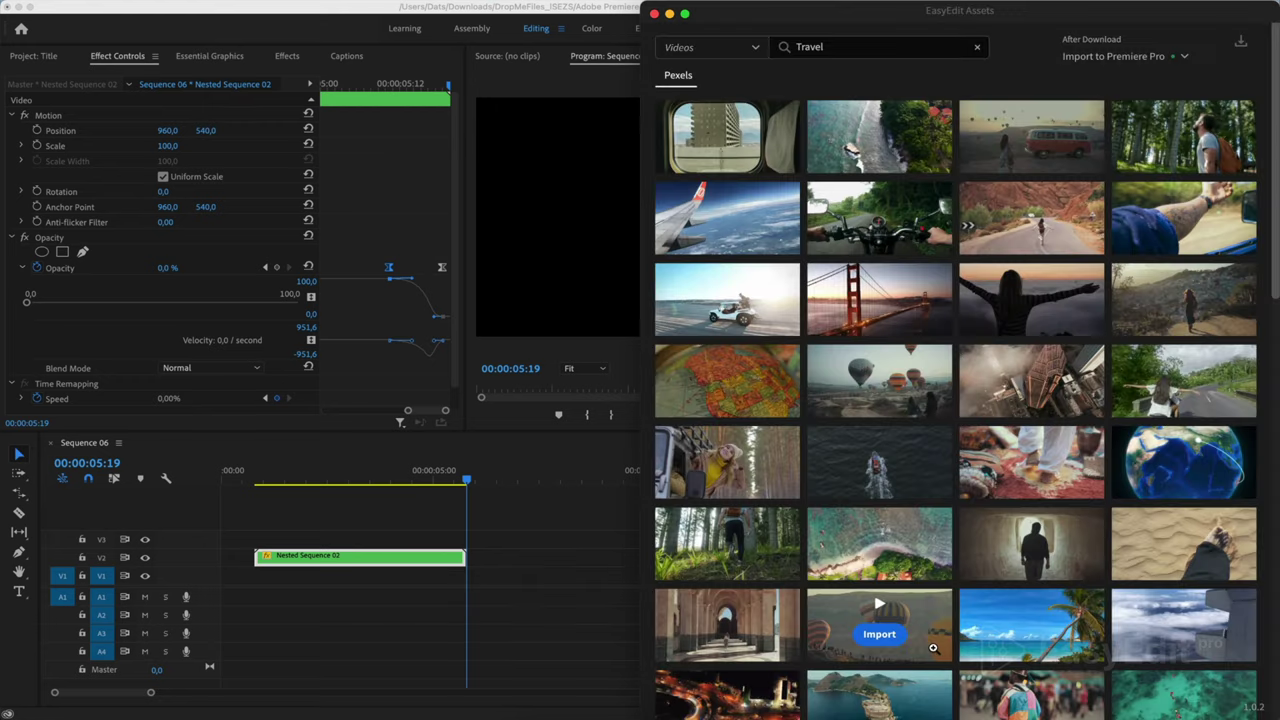
left_click(727, 530)
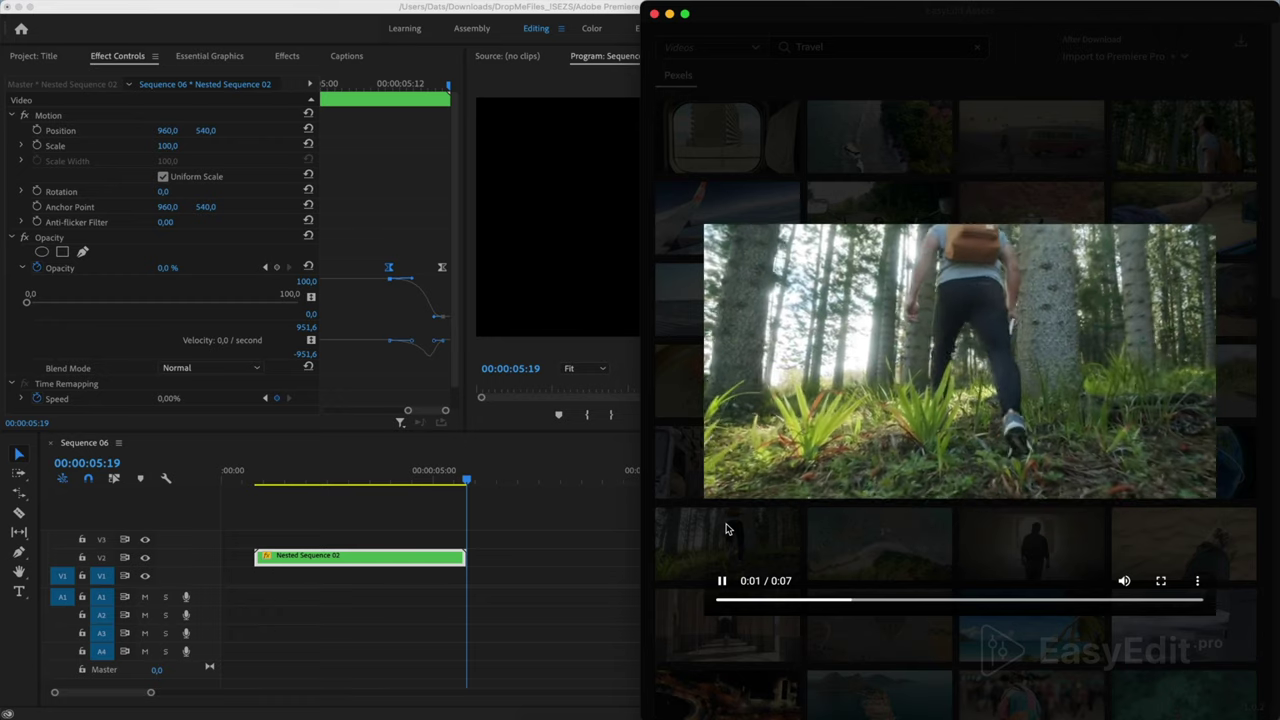
left_click(919, 656)
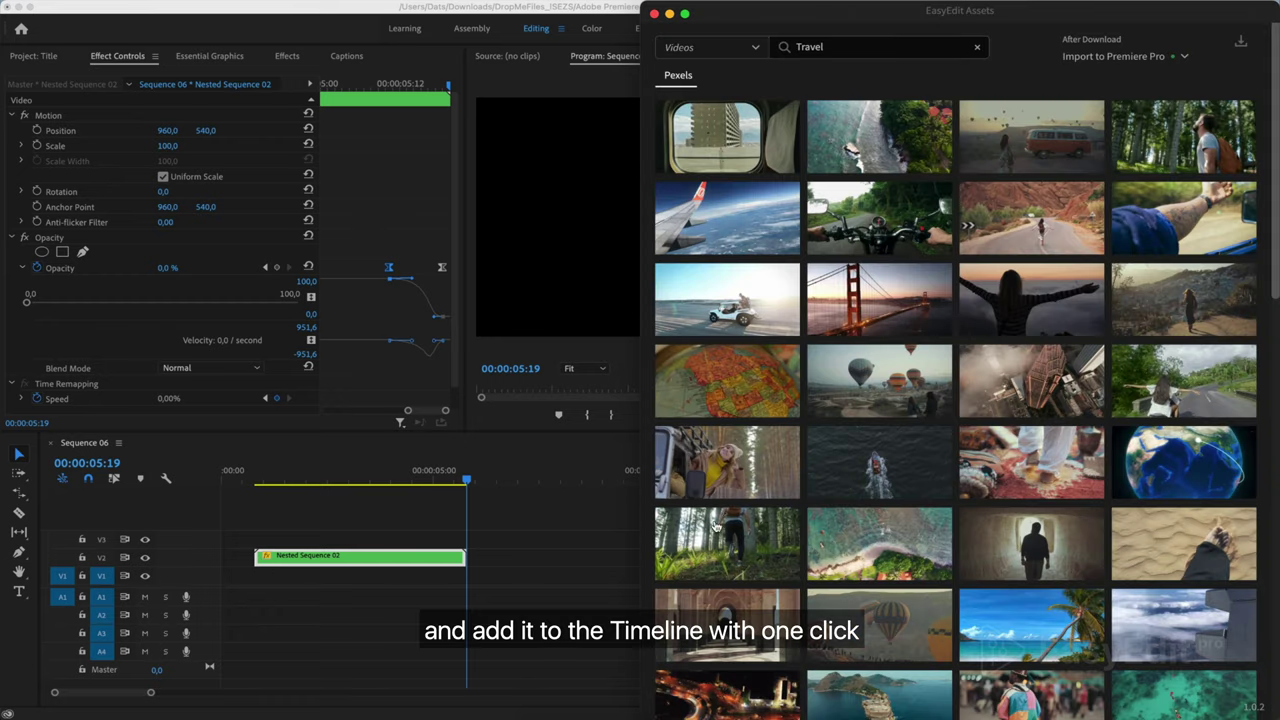
left_click(728, 555)
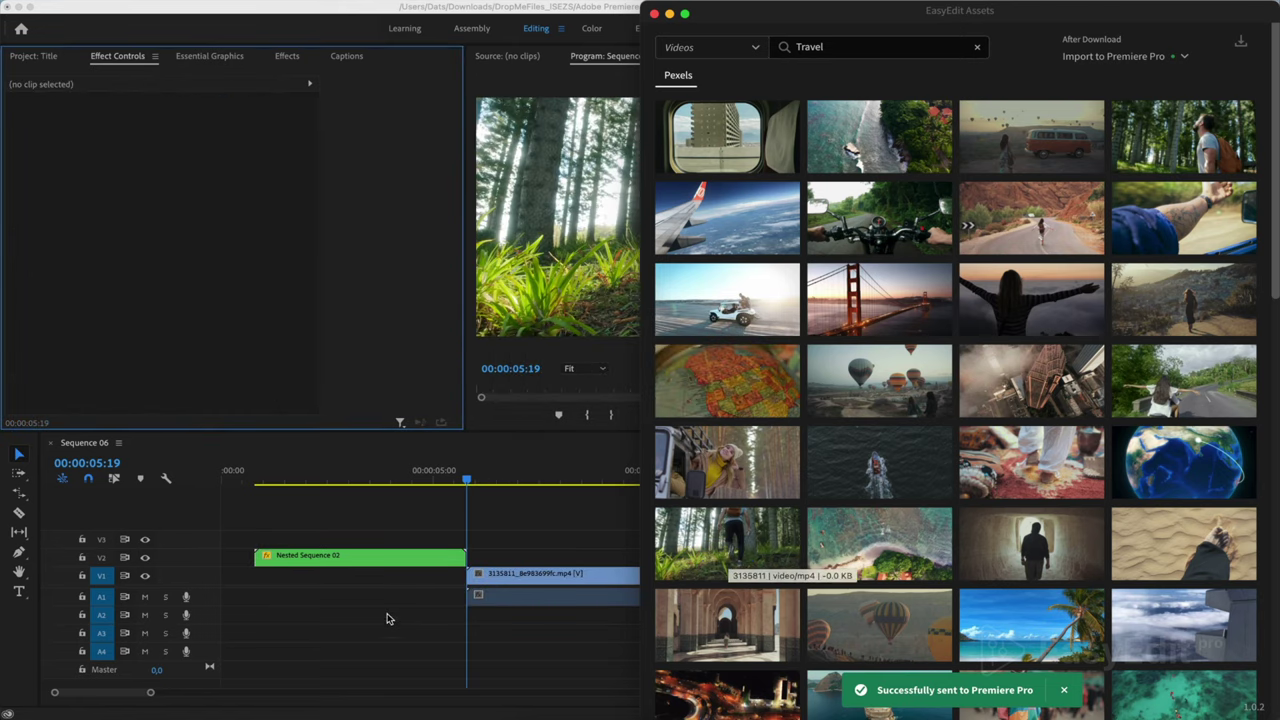
Delete the hiker clip's audio, move it to 00:00:00:00 on V1, and play from the start.
left_click(508, 562)
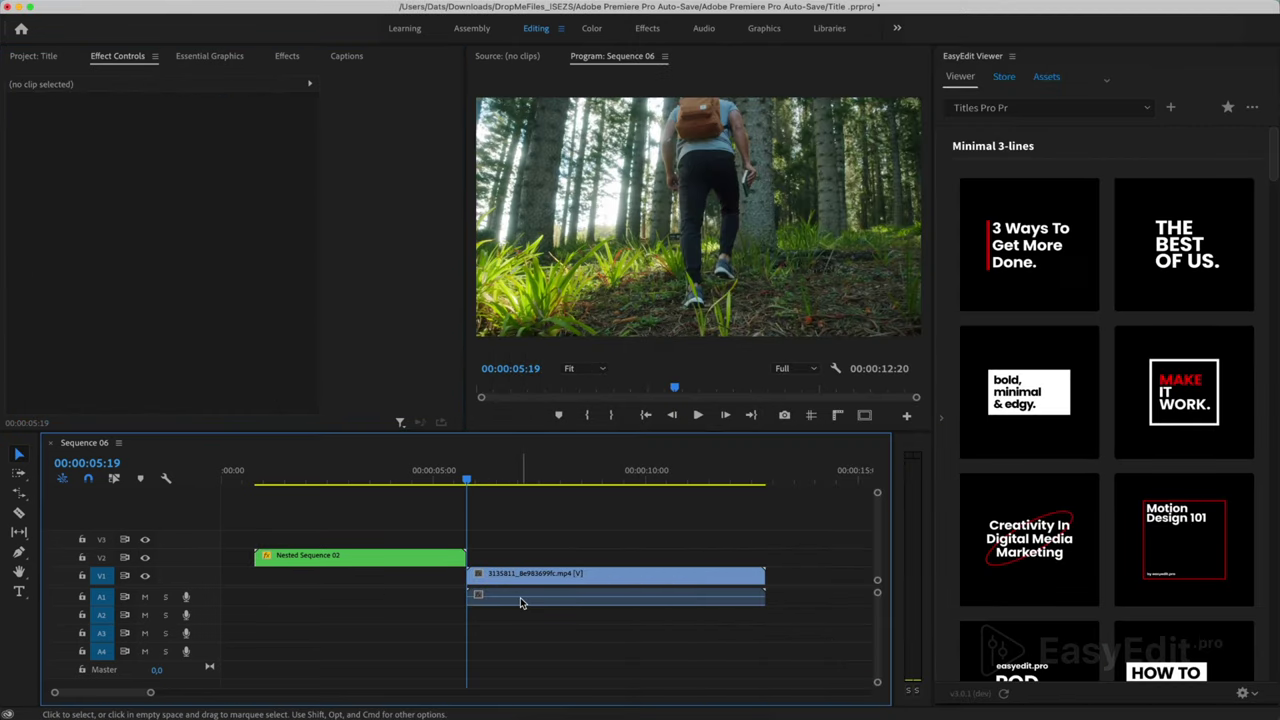
left_click(520, 597)
key("Delete")
left_click_drag(548, 578, 289, 578)
left_click(224, 481)
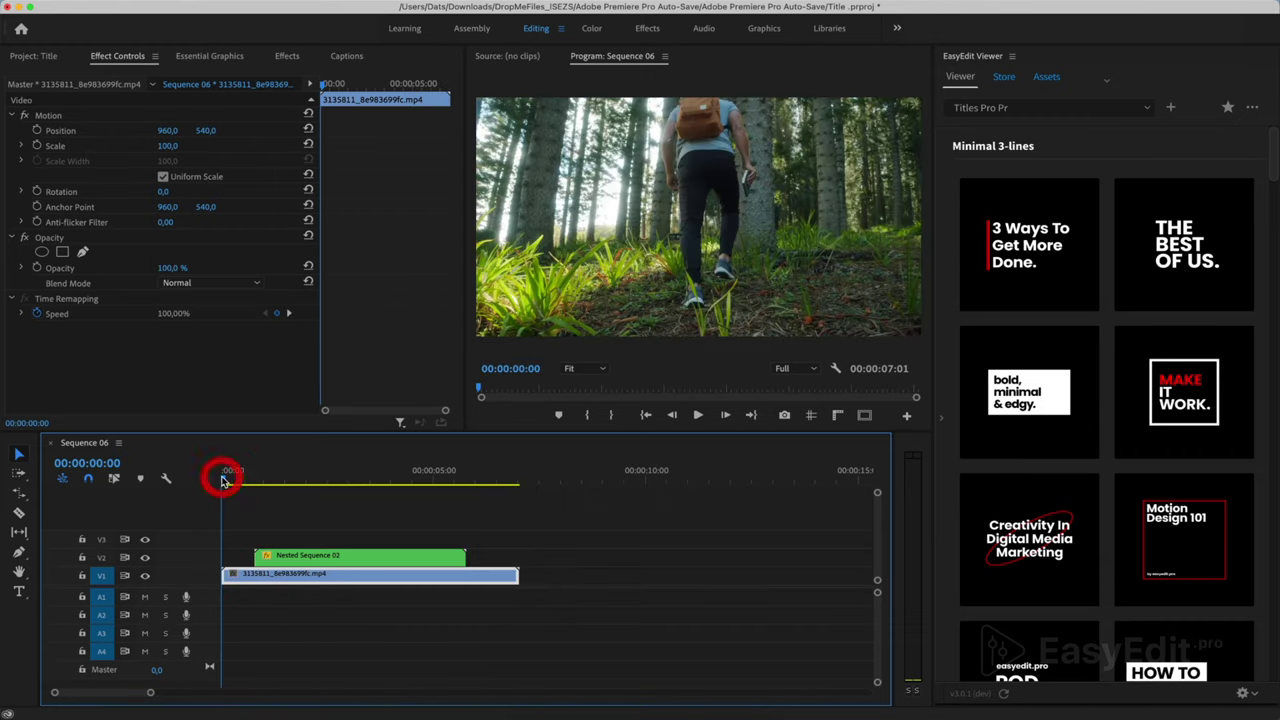
key("space")
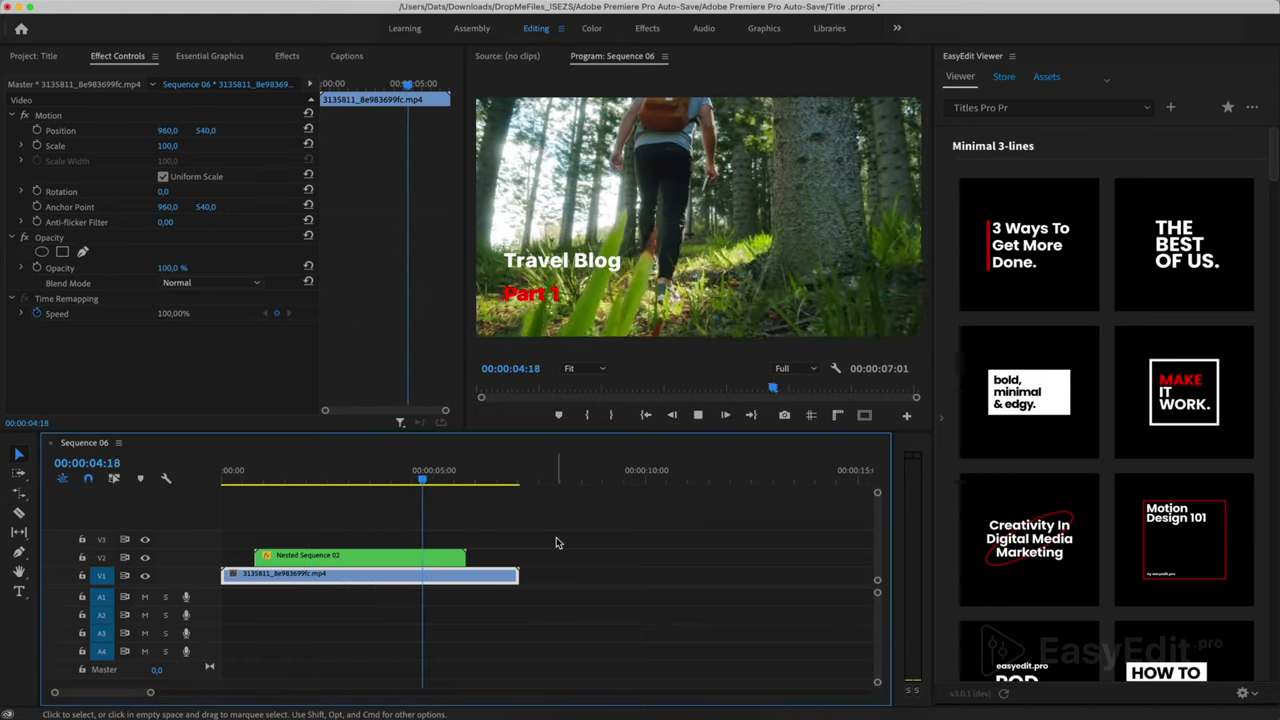
Move the nested Travel Blog title to Position 998, -78, preview it, and park at 7:12.
key("space")
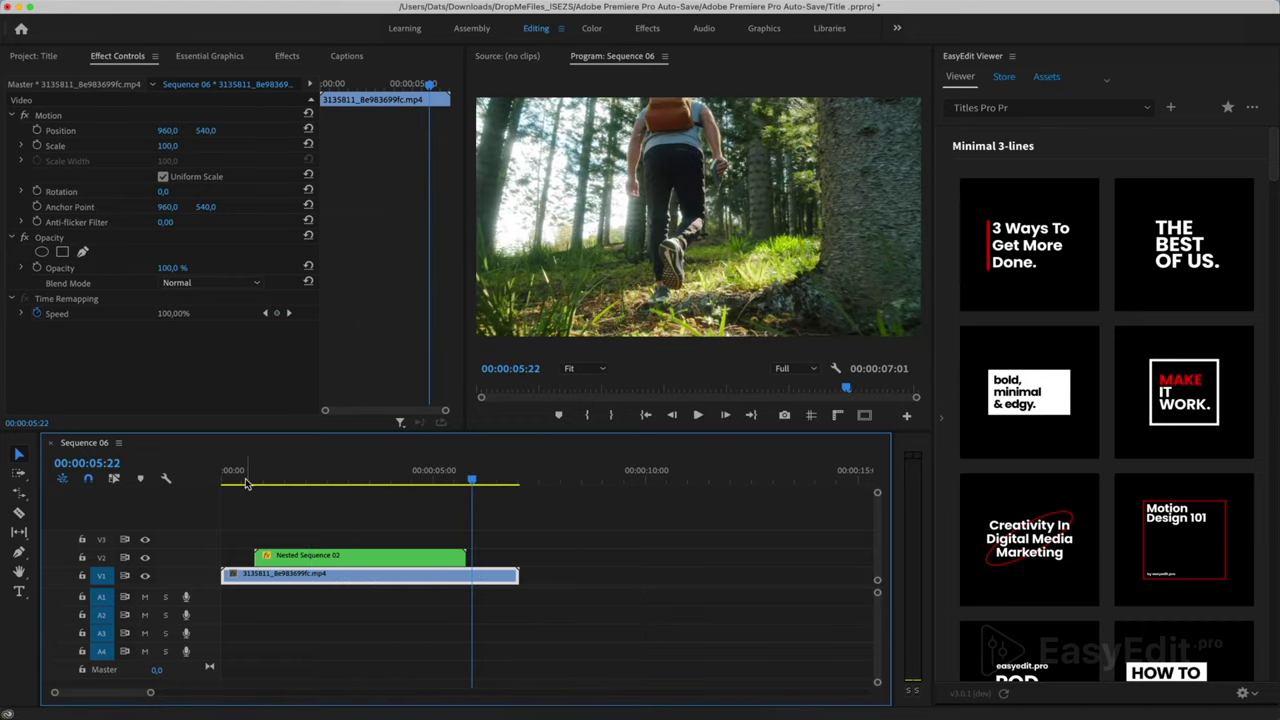
left_click(300, 472)
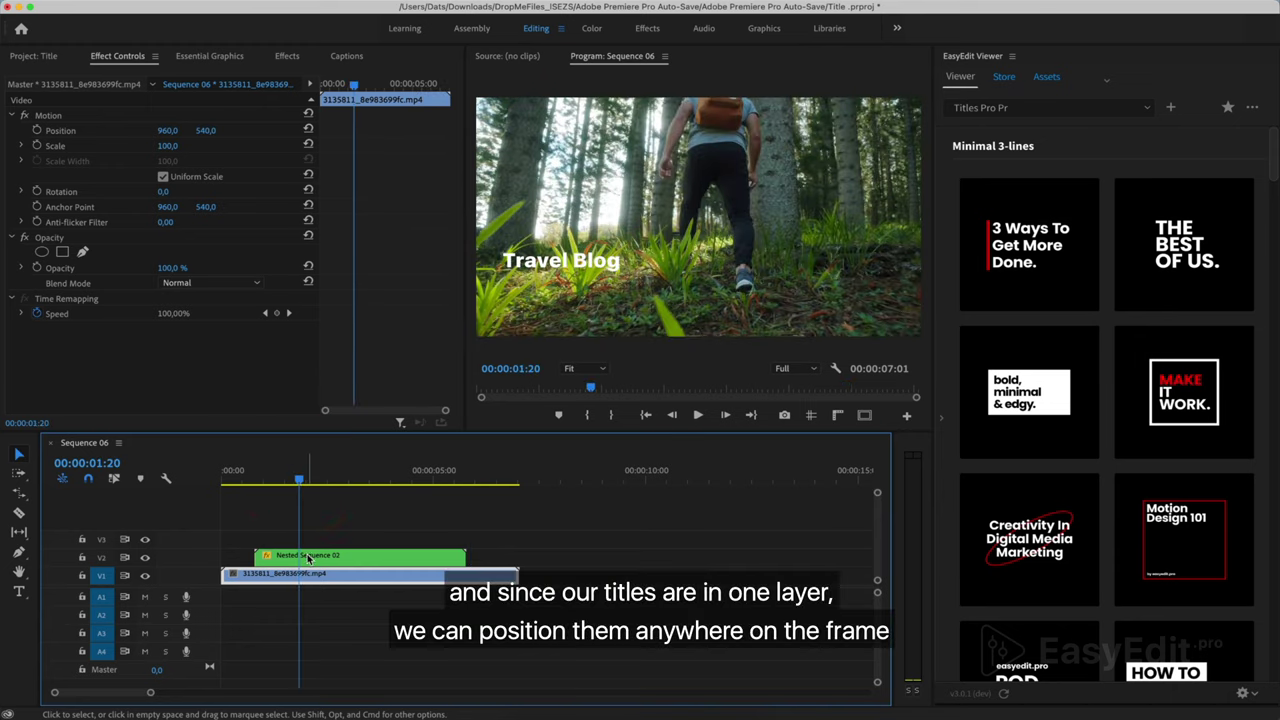
left_click(300, 555)
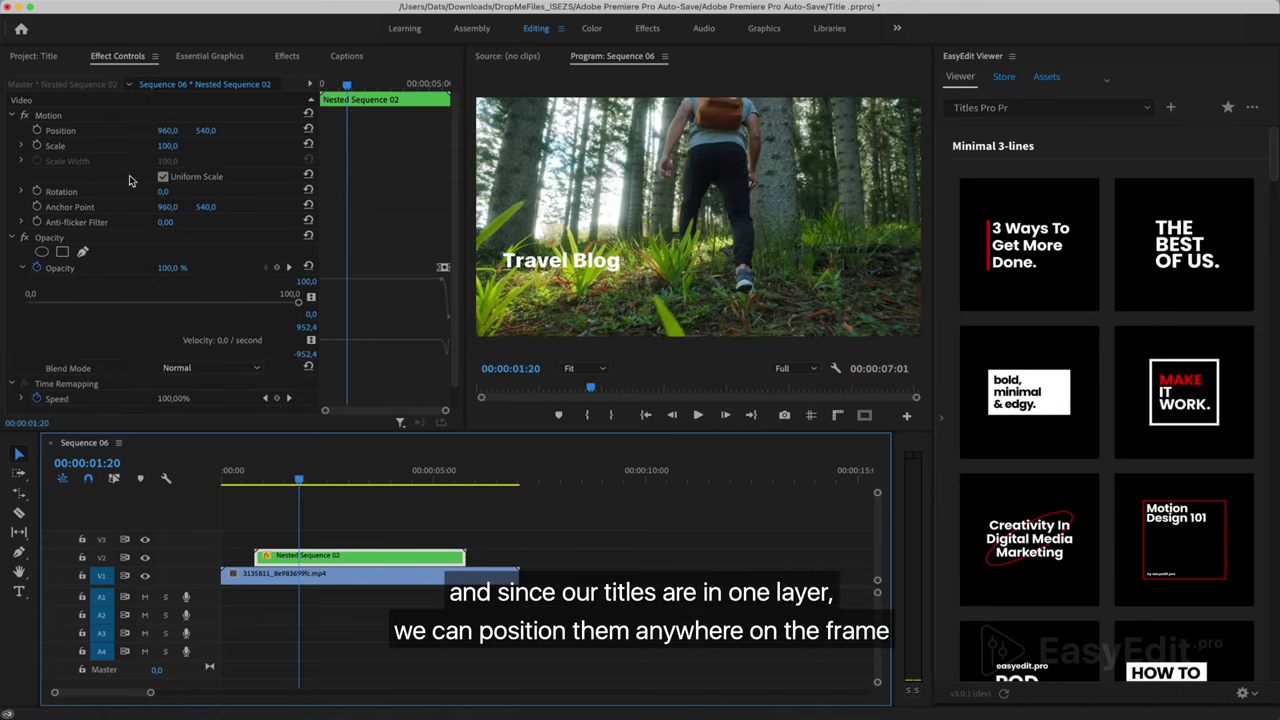
left_click(168, 140)
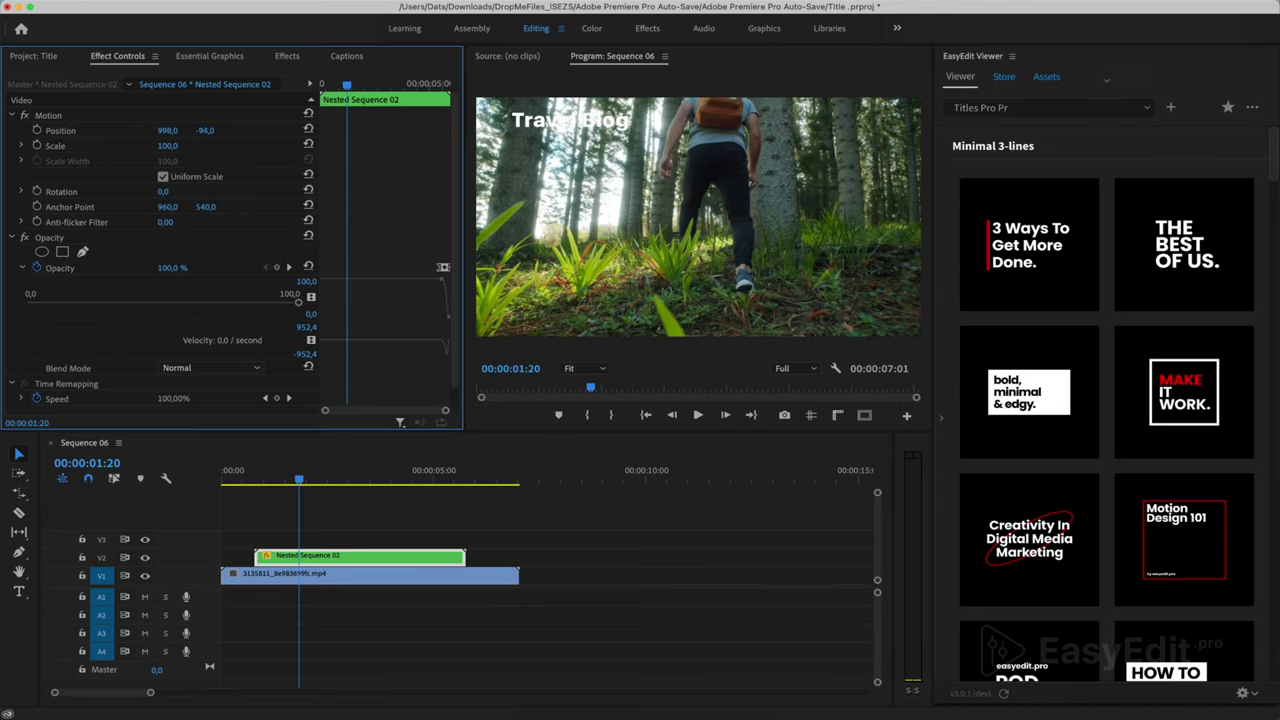
left_click(251, 481)
key("space")
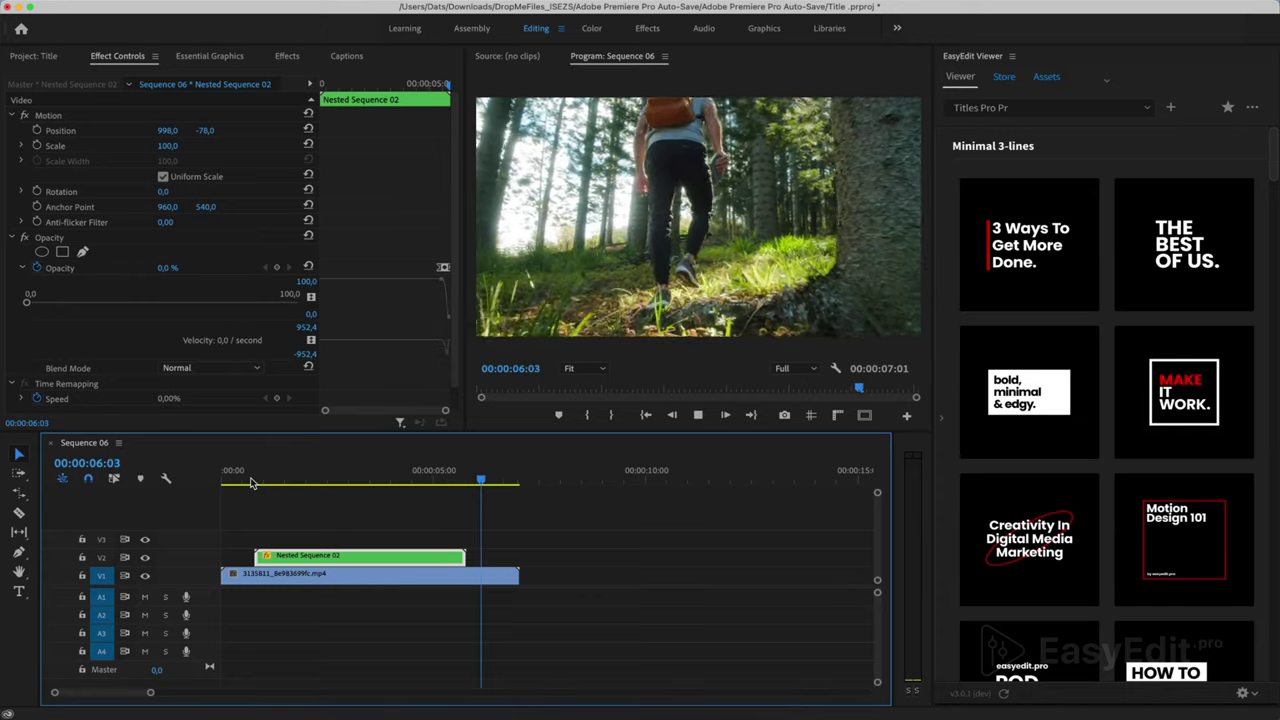
key("space")
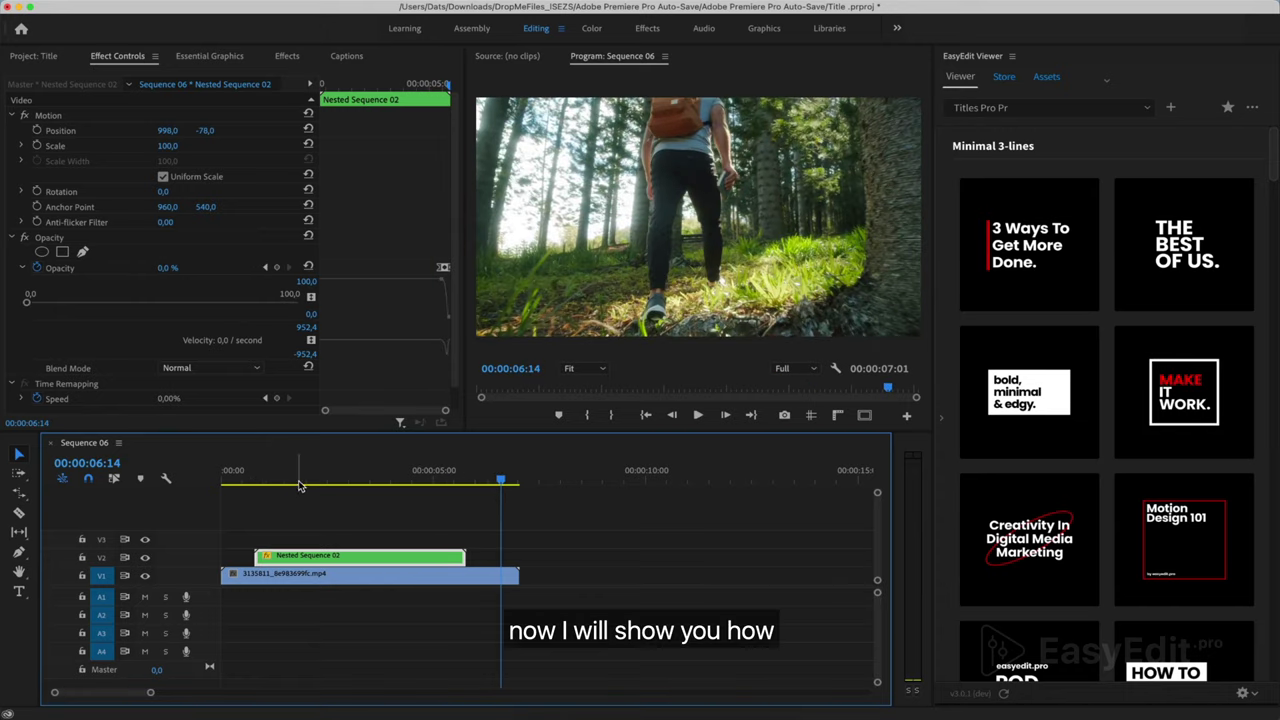
left_click(540, 481)
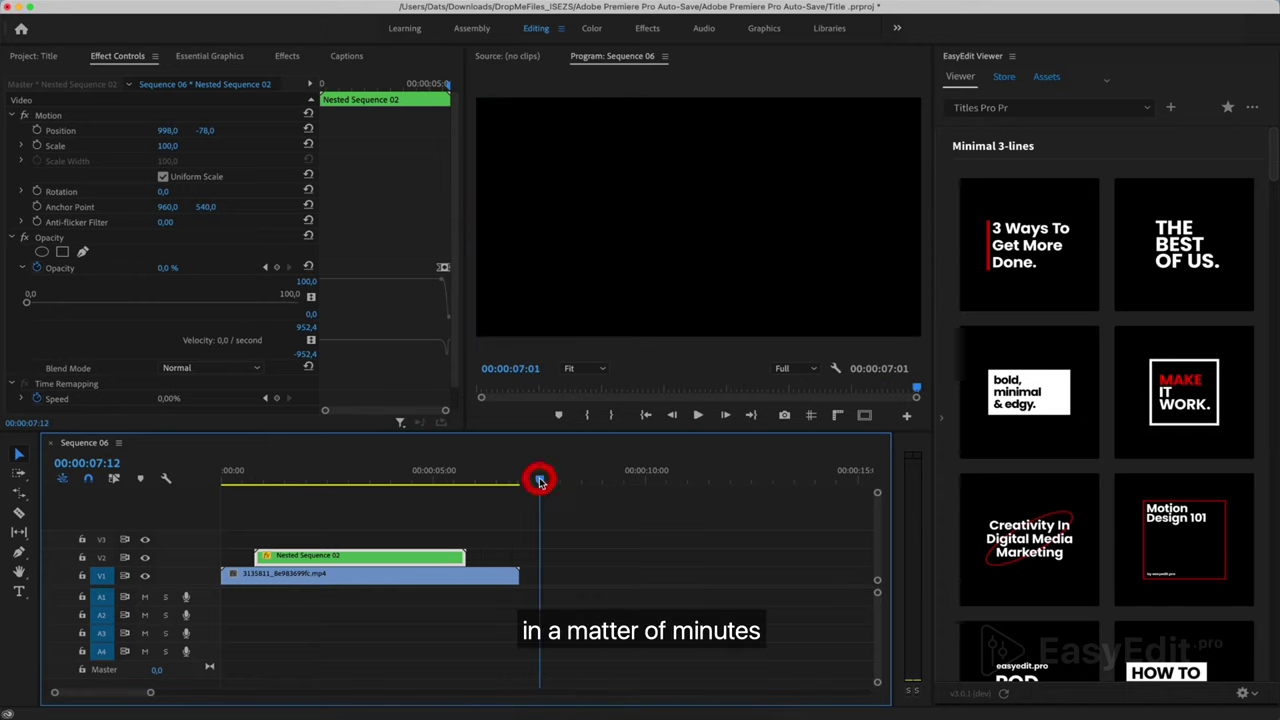
Import the bridge, balloon, globe map, woman-in-car and tunnel Pexels clips from EasyEdit Assets.
left_click(1056, 79)
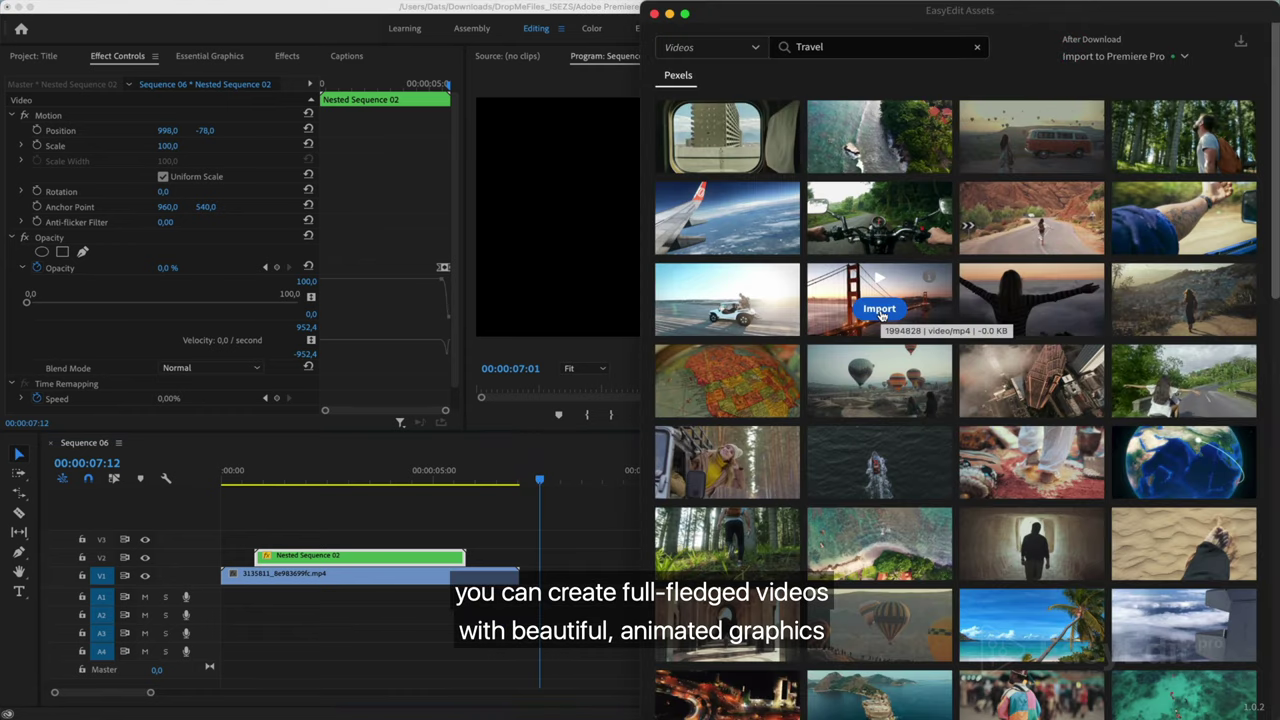
left_click(879, 309)
left_click(855, 396)
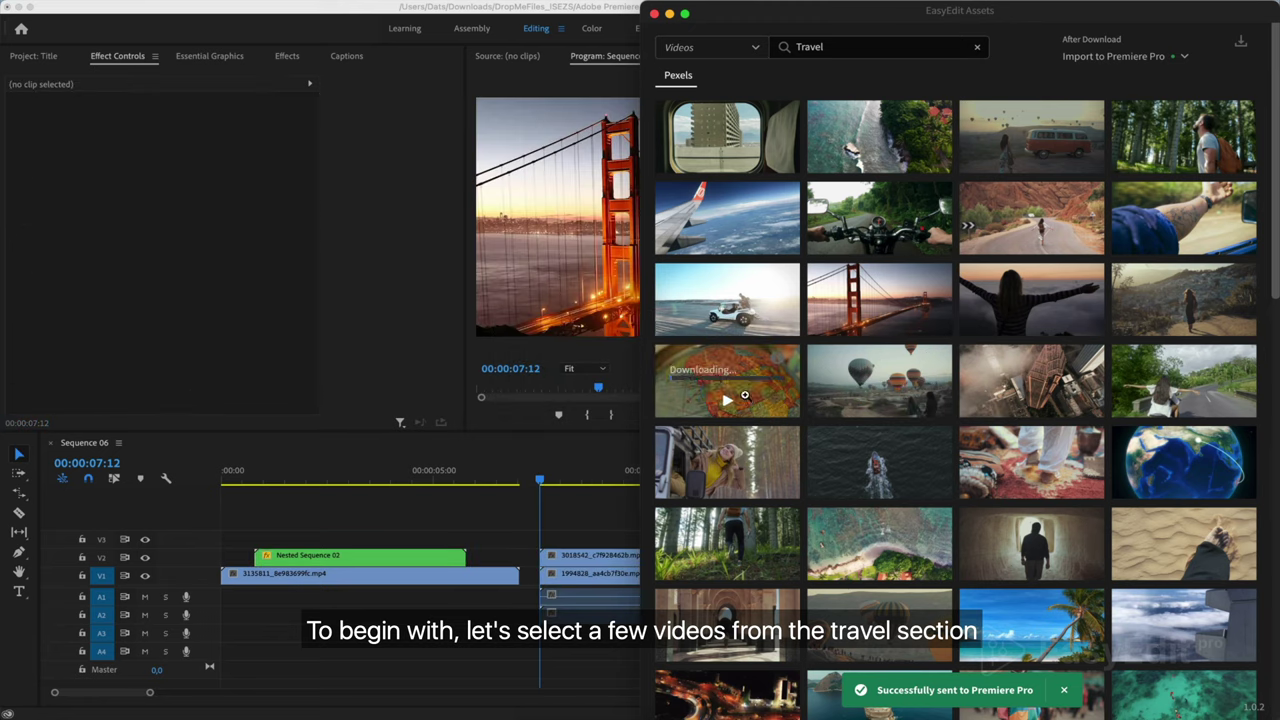
left_click(740, 396)
left_click(742, 478)
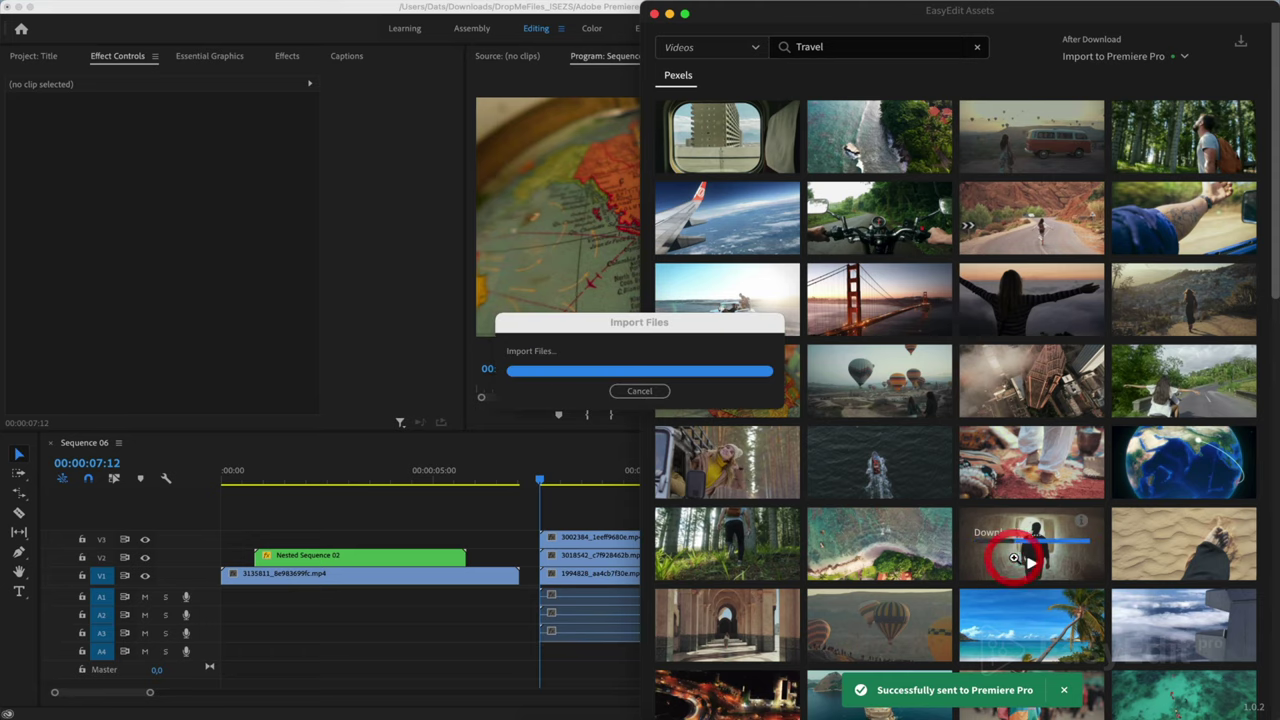
left_click(563, 516)
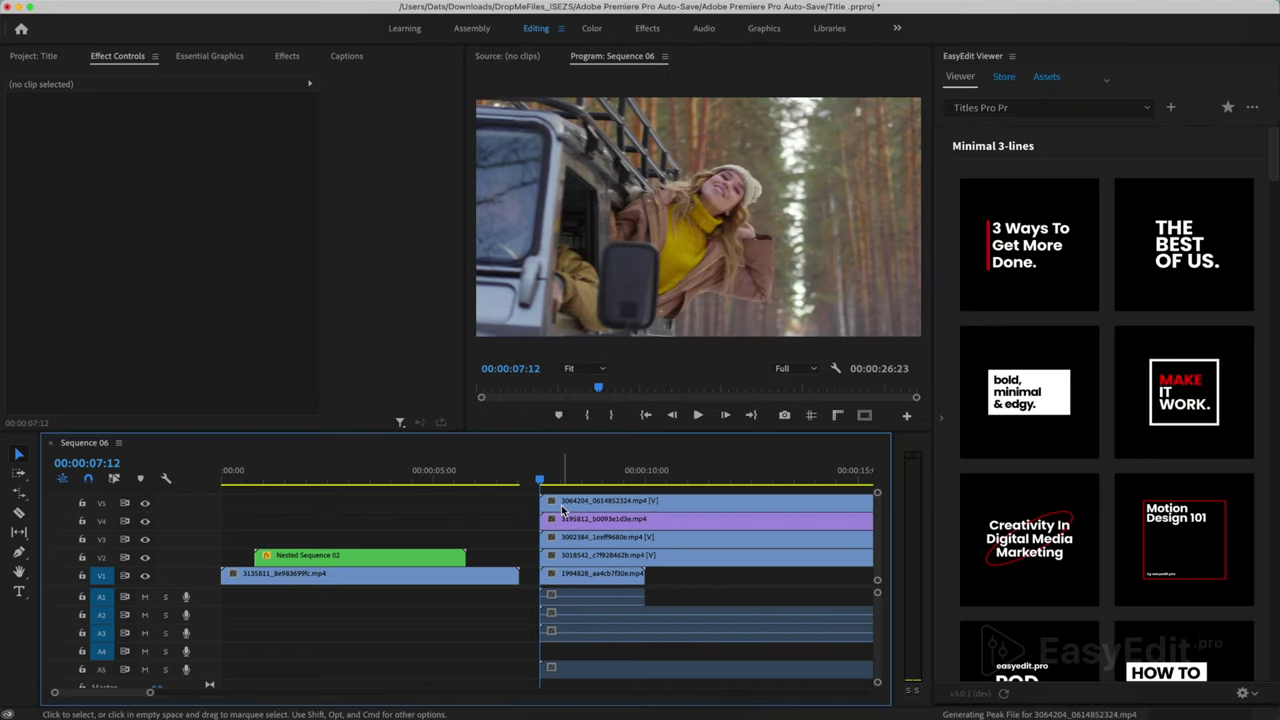
Delete the imported audio clips and trim the top and purple clips to end at 15:19.
key("minus")
left_click_drag(680, 587, 420, 677)
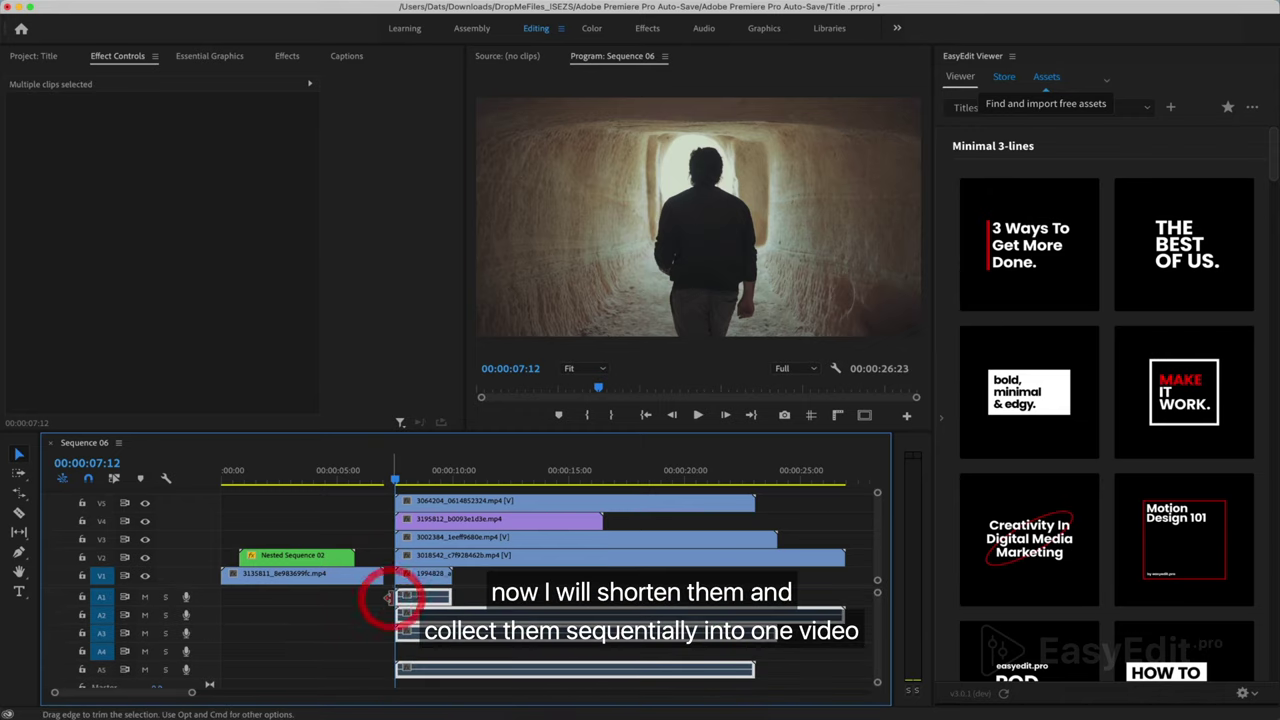
key("Delete")
scroll(613, 583, "right", 3)
left_click_drag(330, 480, 385, 500)
left_click_drag(627, 499, 453, 527)
left_click_drag(392, 482, 520, 482)
left_click_drag(590, 518, 517, 518)
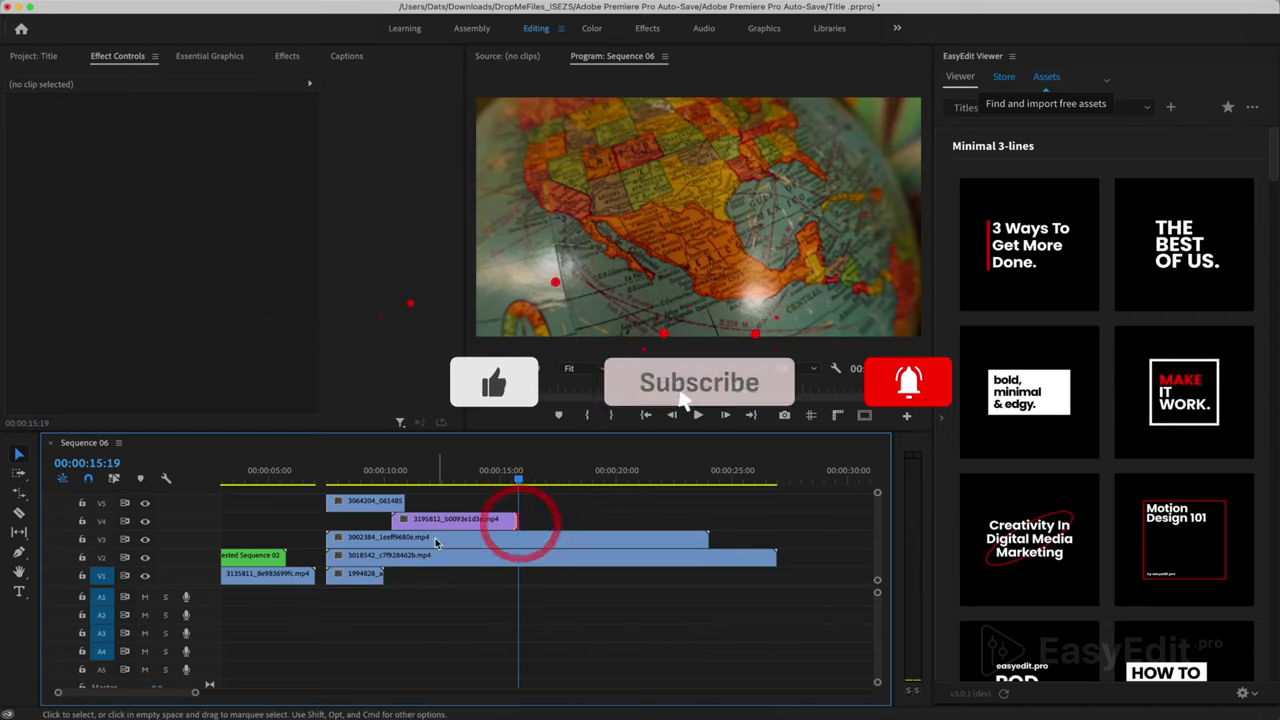
Move the globe clip after the purple clip and cut it off at 19:11.
left_click_drag(440, 537, 610, 550)
key("space")
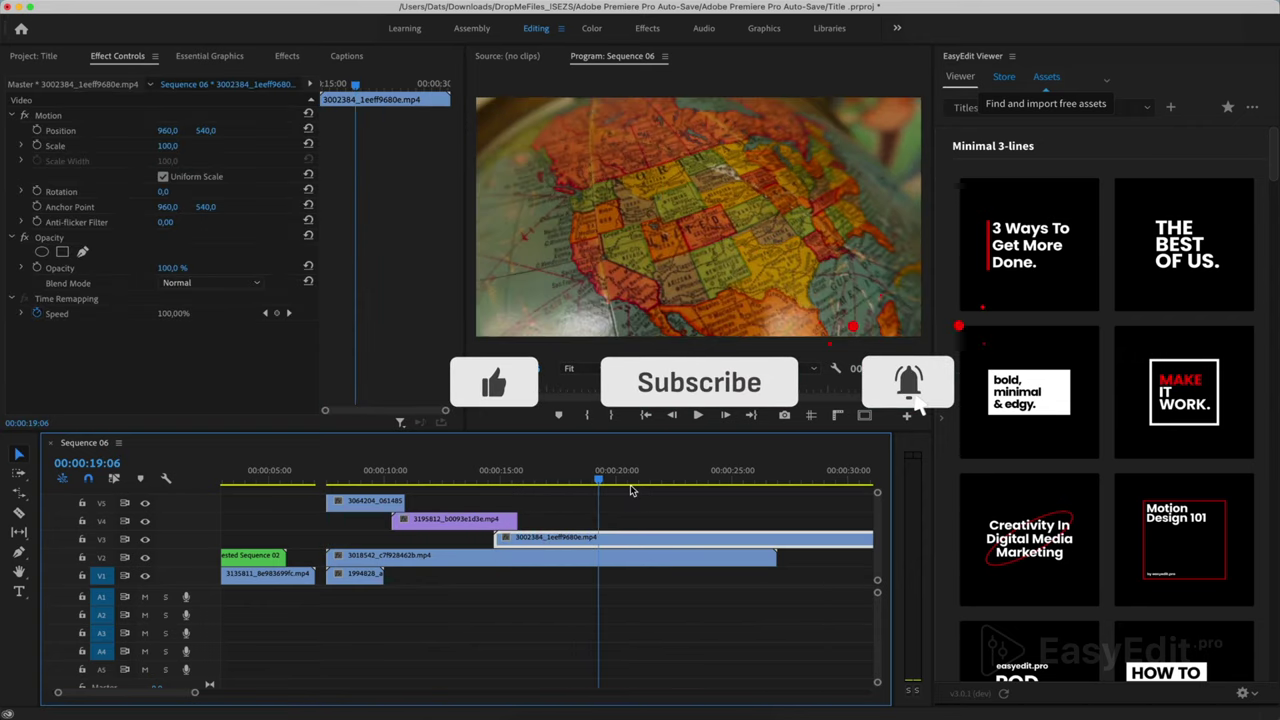
mouse_move(620, 498)
left_mouse_down()
mouse_move(517, 523)
mouse_move(603, 497)
left_mouse_up()
key("c")
left_click(604, 540)
key("v")
left_click(640, 537)
key("Delete")
Place the balloon clip after the globe clip, starting slightly earlier and cut at 26:04.
left_click_drag(440, 557, 697, 563)
left_click_drag(603, 480, 633, 482)
left_click(759, 480)
left_click_drag(655, 557, 630, 557)
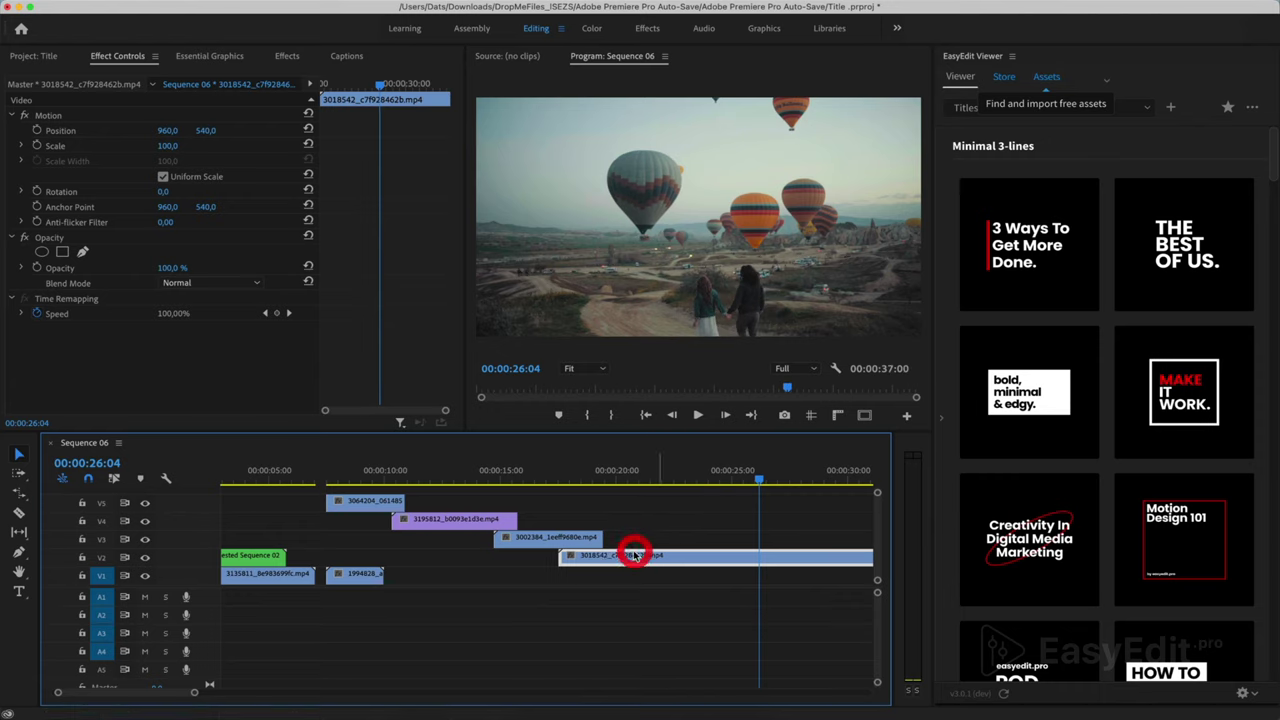
key("c")
left_click(757, 557)
key("v")
left_click(786, 553)
key("Delete")
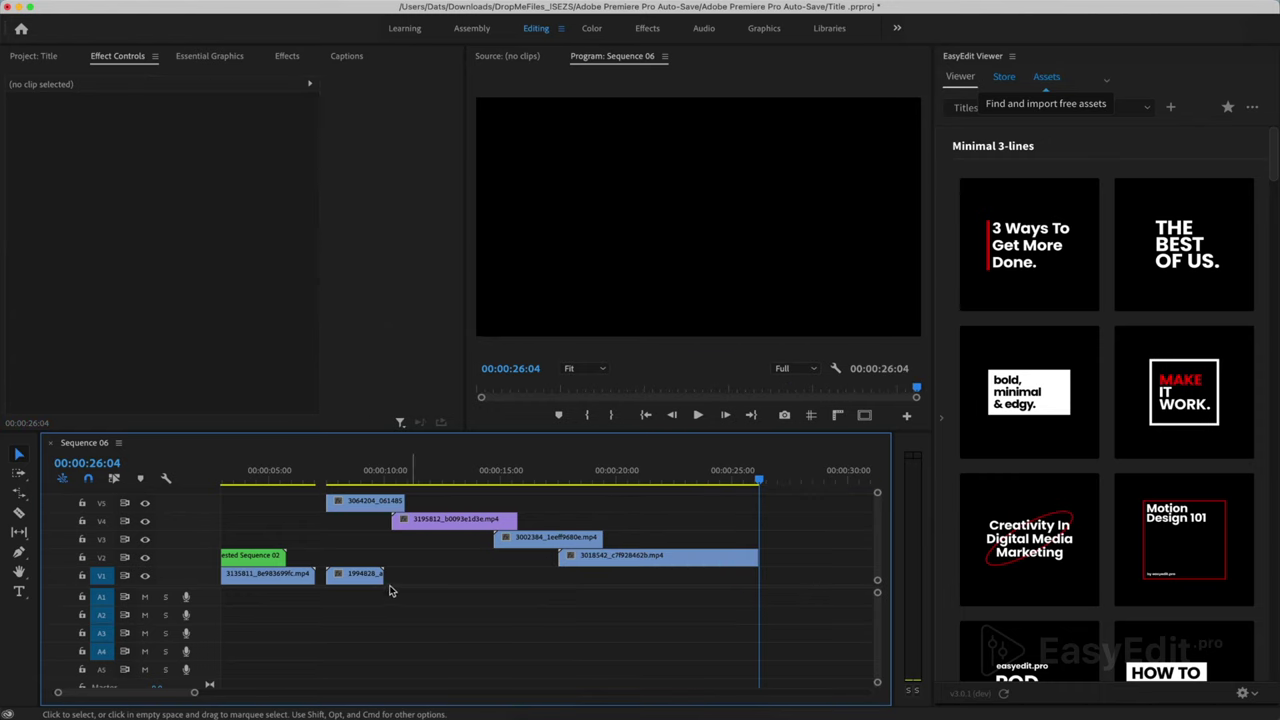
Move the bridge clip after the balloons and drop all clips end to end onto V1.
left_click_drag(362, 573, 780, 585)
left_click(772, 482)
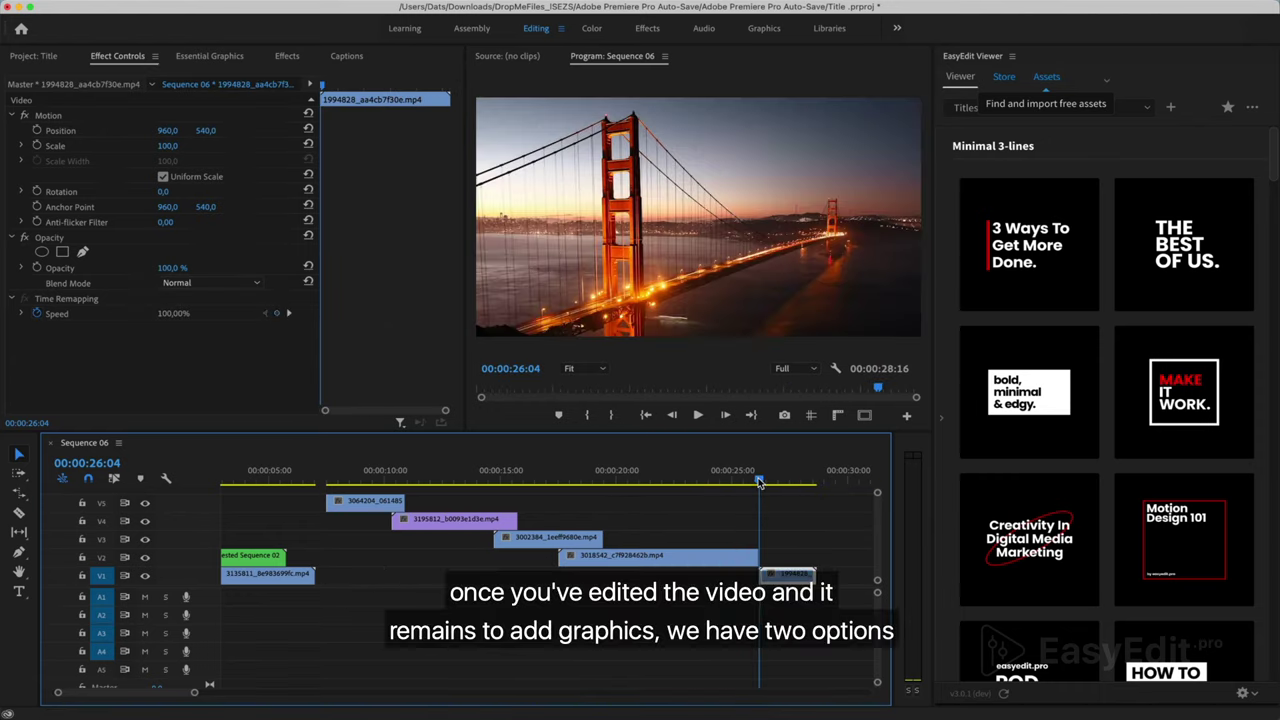
left_click_drag(772, 482, 749, 482)
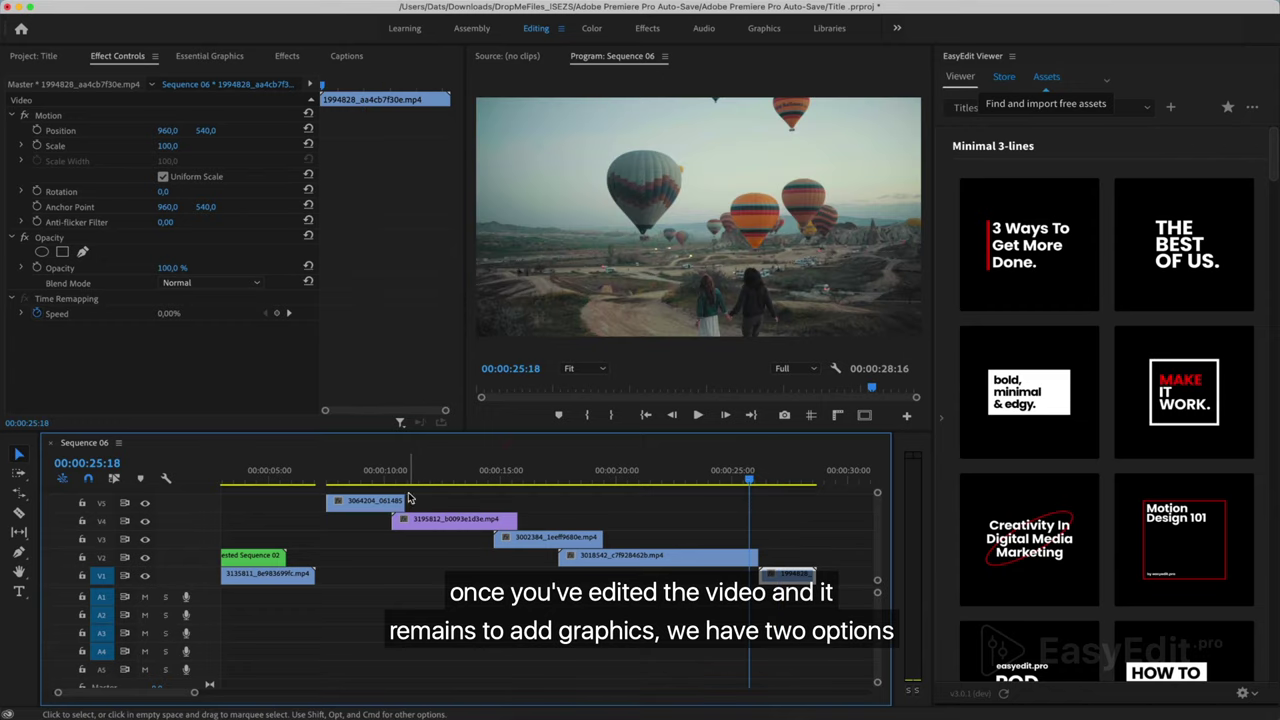
left_click_drag(657, 557, 657, 574)
left_click_drag(548, 537, 530, 572)
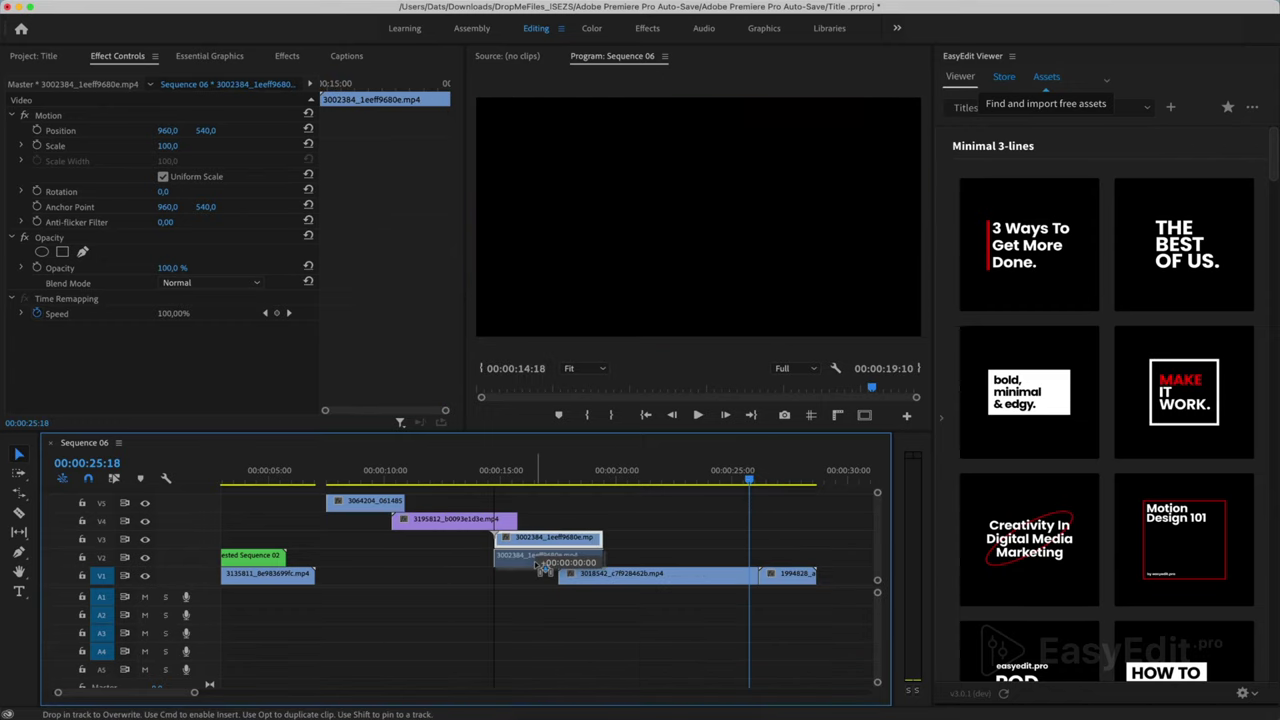
left_click_drag(487, 530, 486, 574)
left_click_drag(365, 501, 371, 572)
mouse_move(314, 527)
left_mouse_down()
mouse_move(265, 588)
mouse_move(309, 551)
left_mouse_up()
left_click_drag(336, 479, 353, 520)
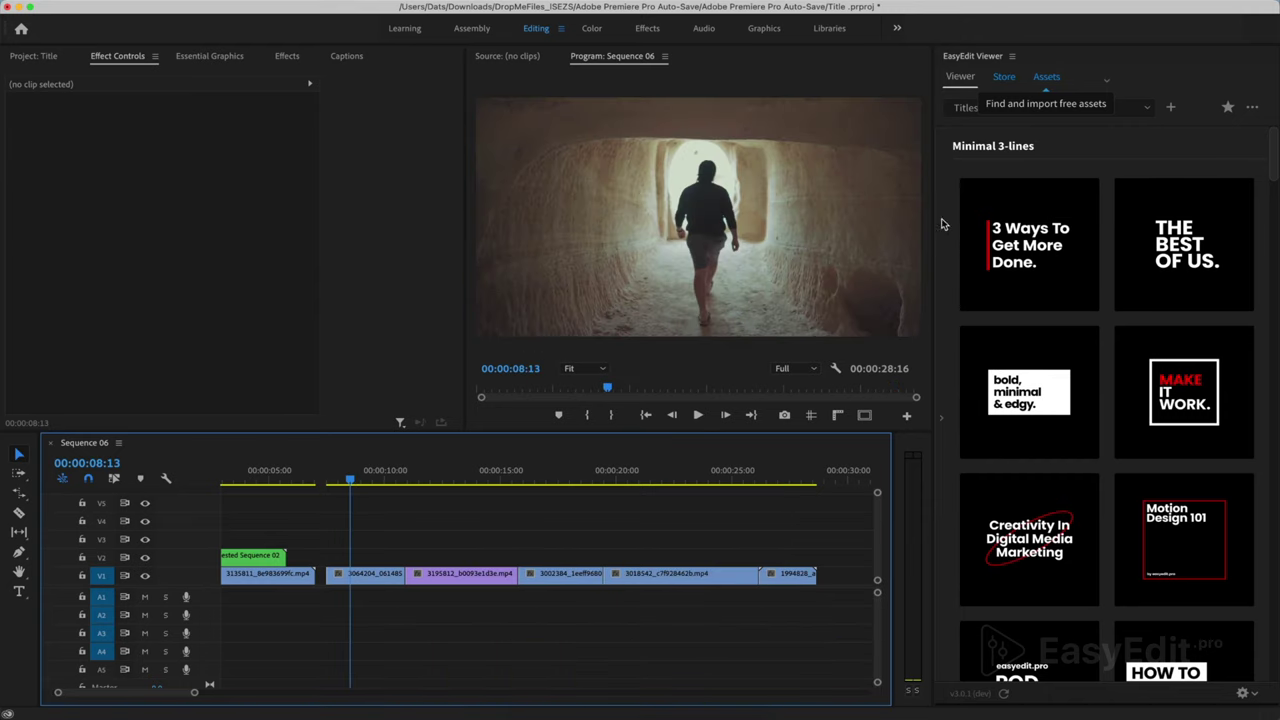
Maximize the EasyEdit Viewer panel with the ` key and show its template category list.
left_click(980, 58)
key("grave")
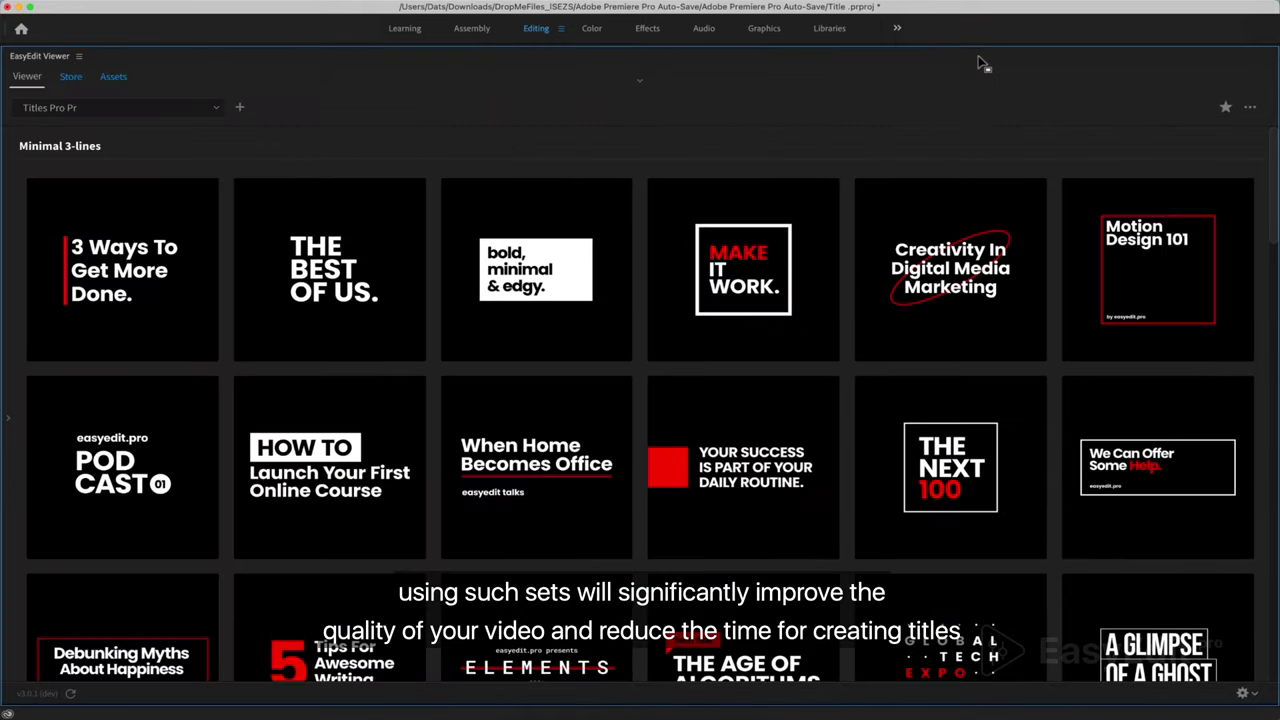
left_click(8, 419)
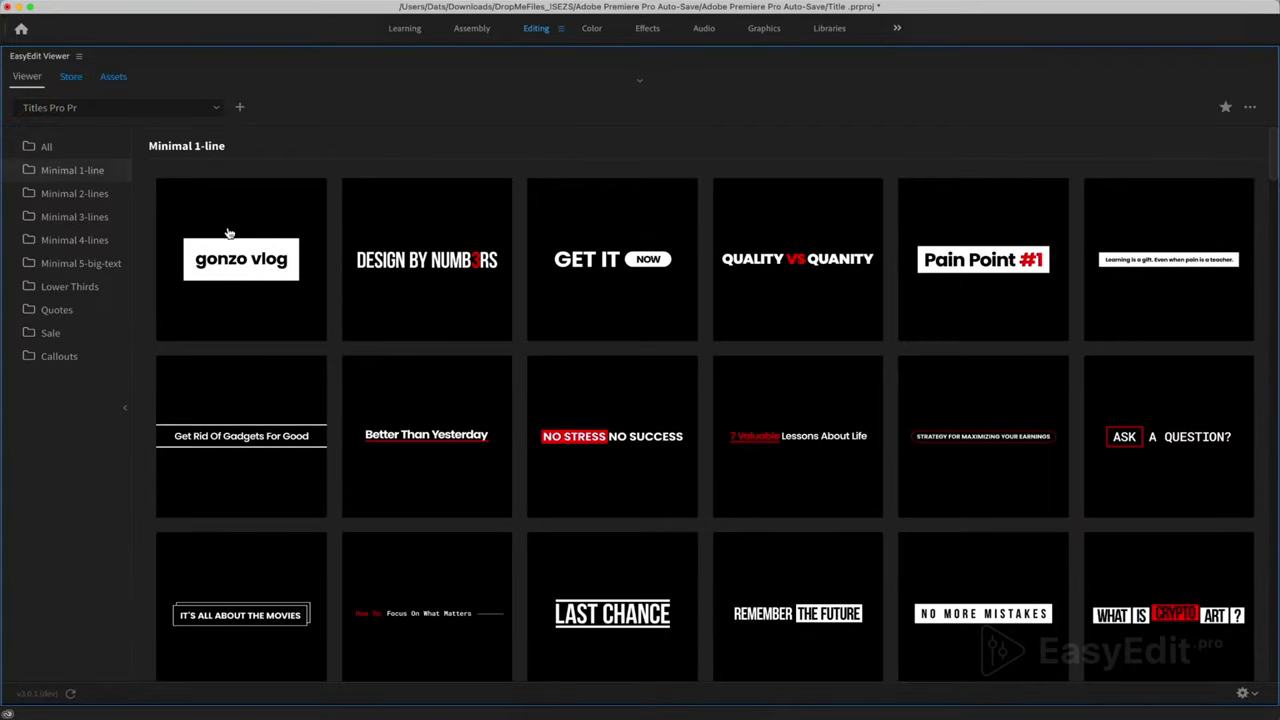
mouse_move(228, 232)
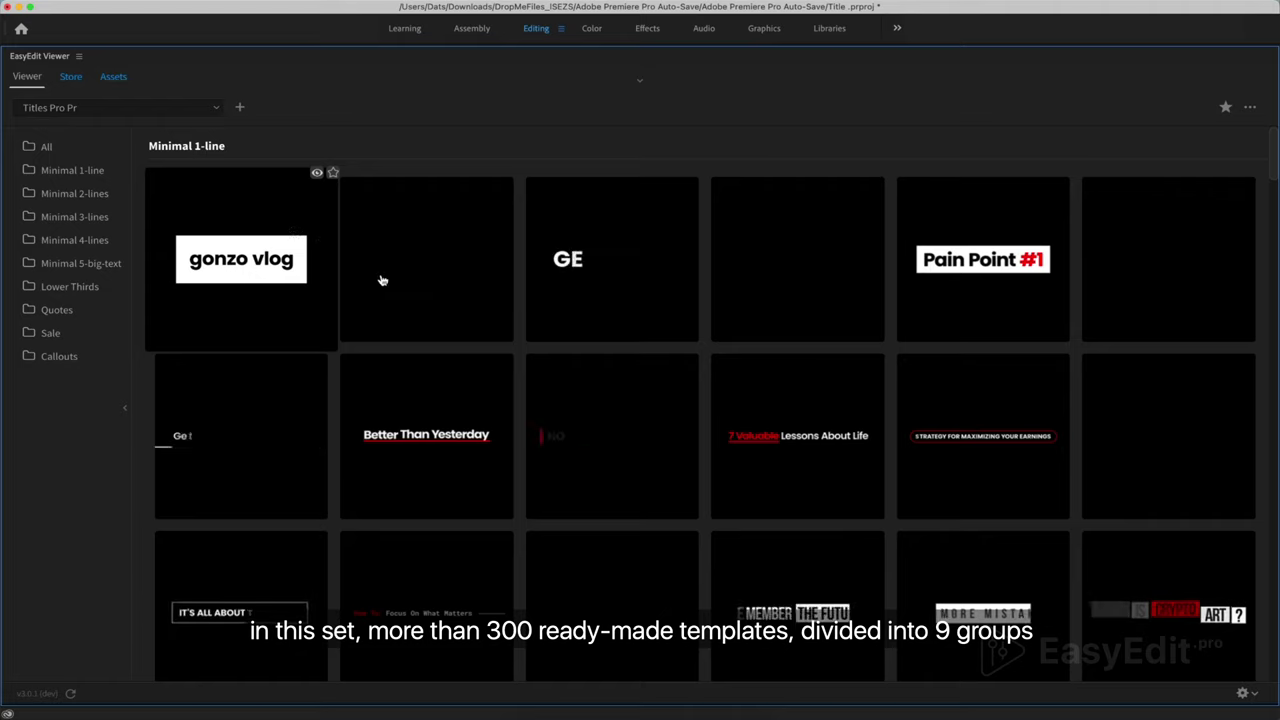
scroll(400, 292, "down", 3)
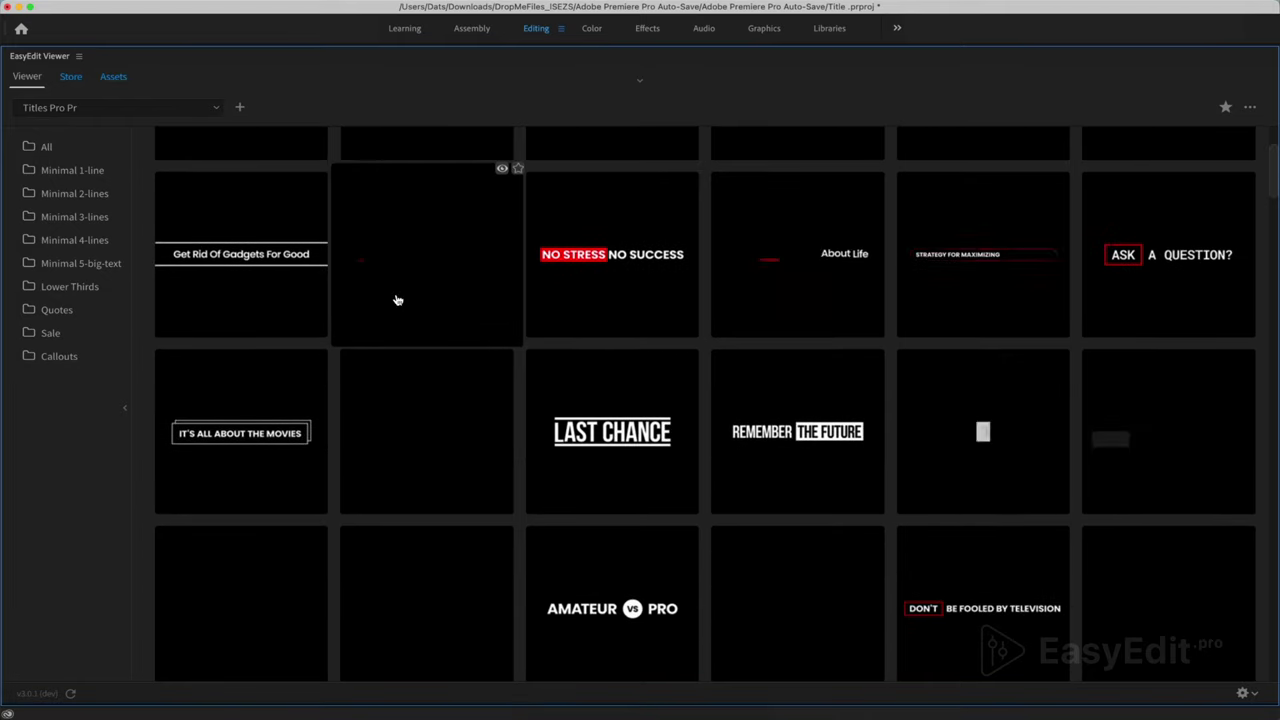
scroll(397, 300, "down", 4)
scroll(397, 300, "down", 5)
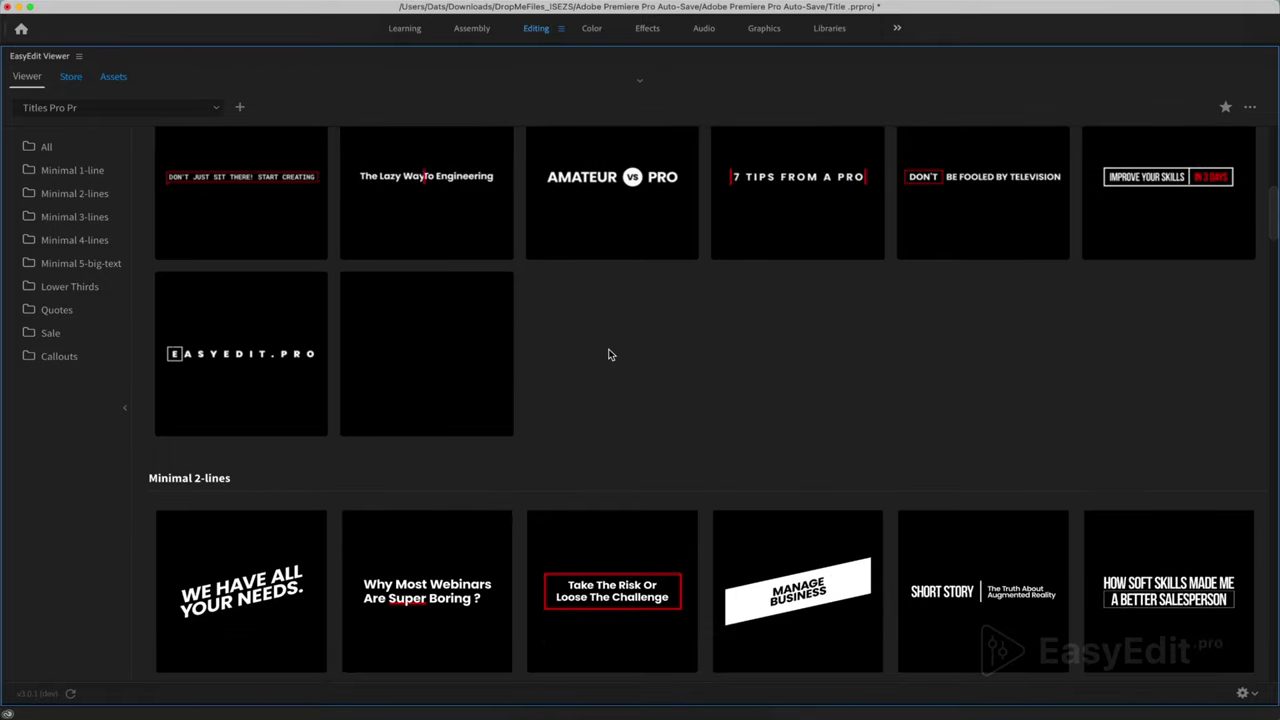
scroll(200, 250, "down", 1)
Browse the Minimal 2-lines, 3-lines and 4-lines title templates.
left_click(72, 193)
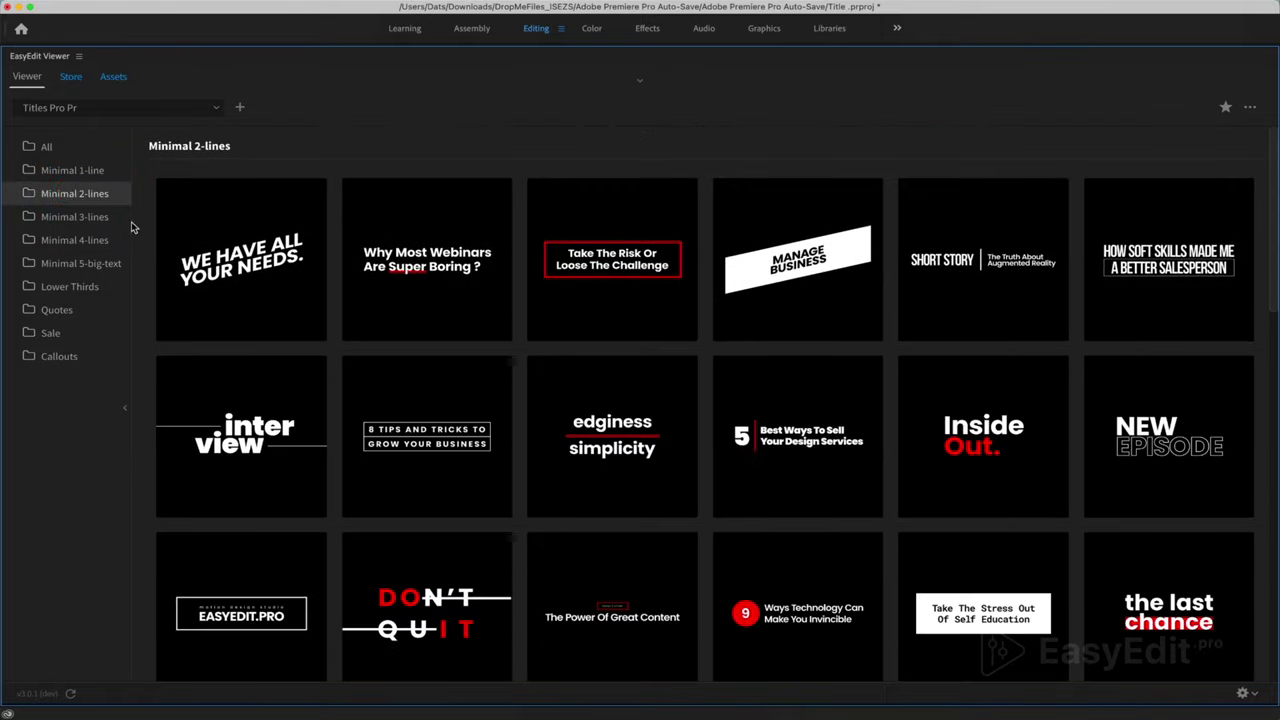
mouse_move(190, 262)
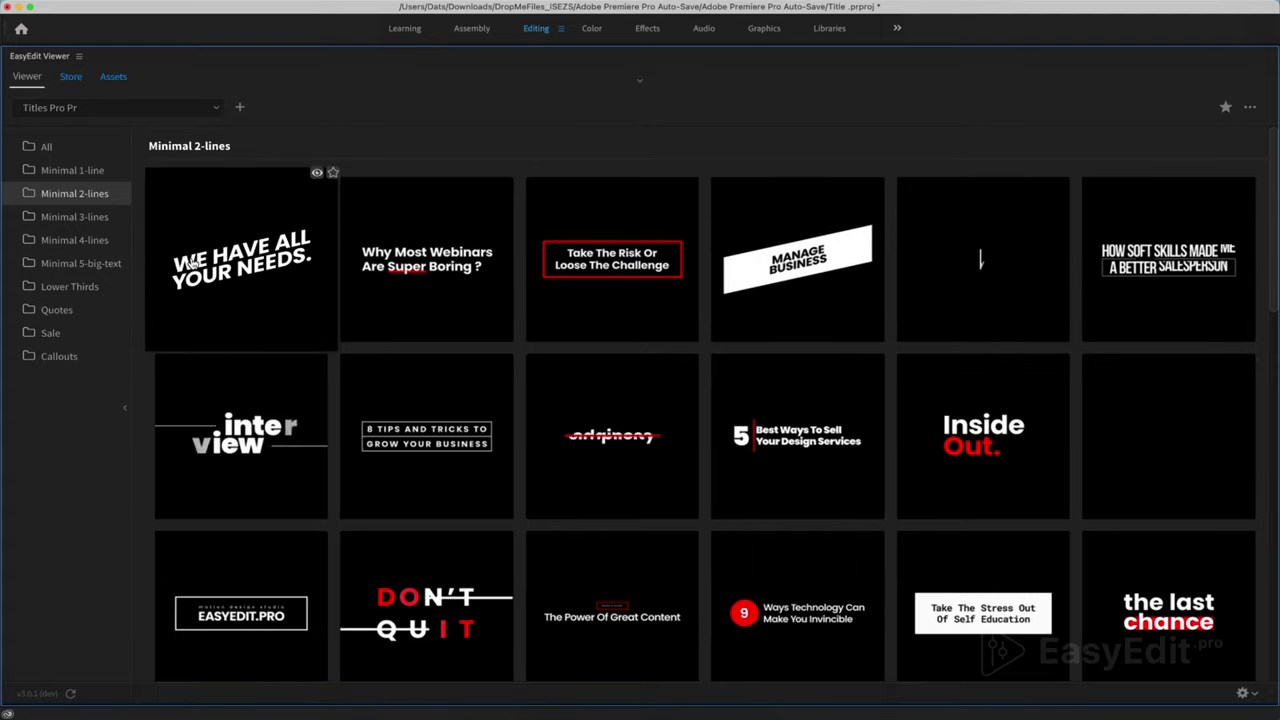
left_click(100, 217)
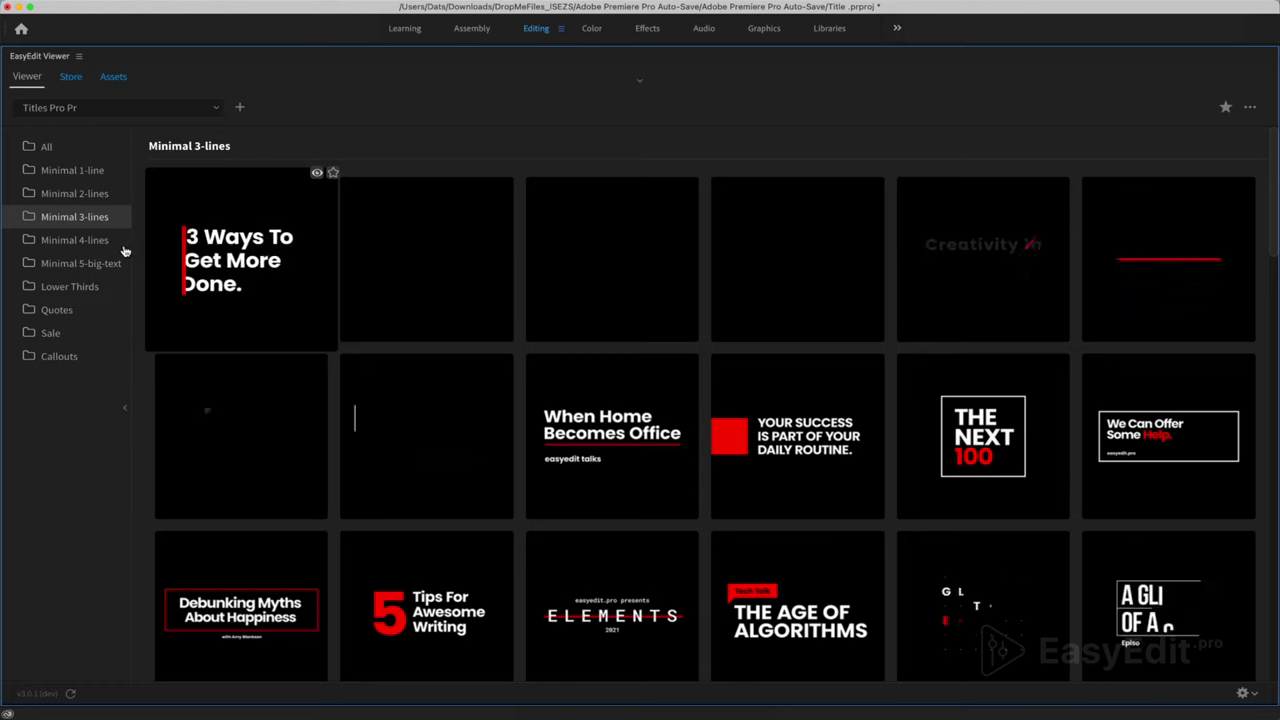
left_click(106, 245)
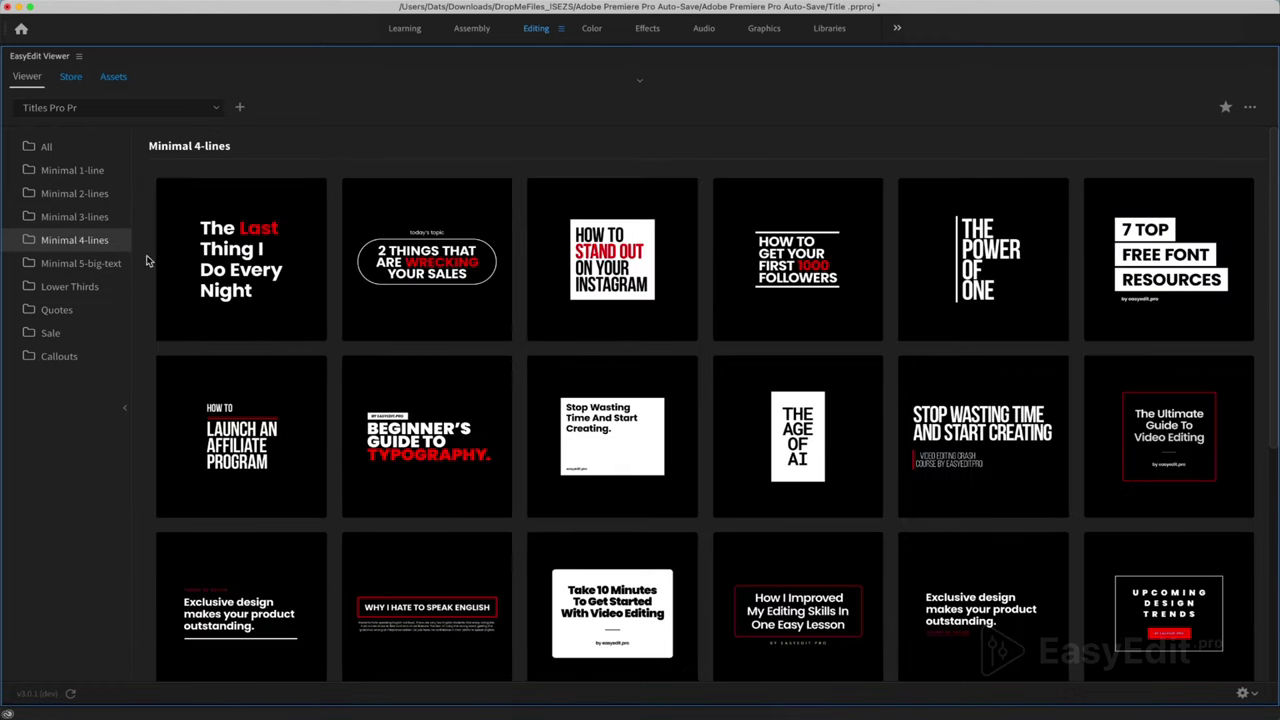
mouse_move(223, 286)
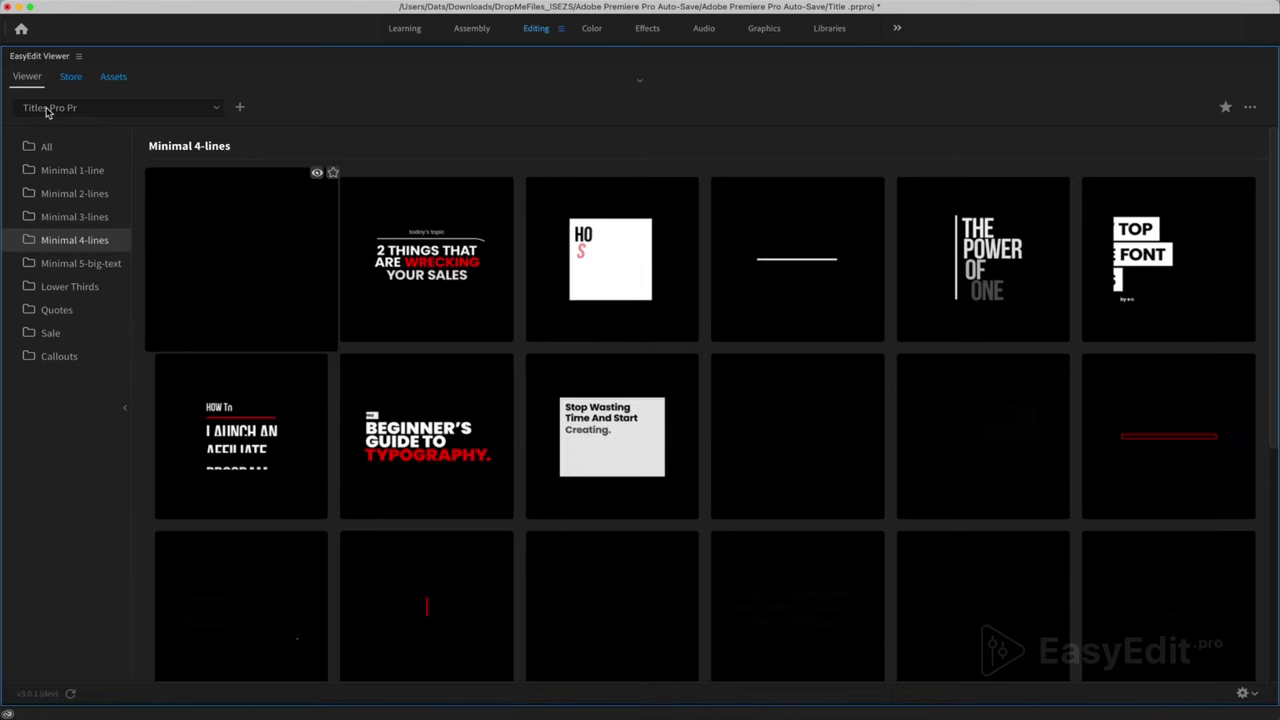
Add the 'inter view' Minimal 2-lines title at 8:04 and shift it slightly earlier on V2.
double_click(37, 57)
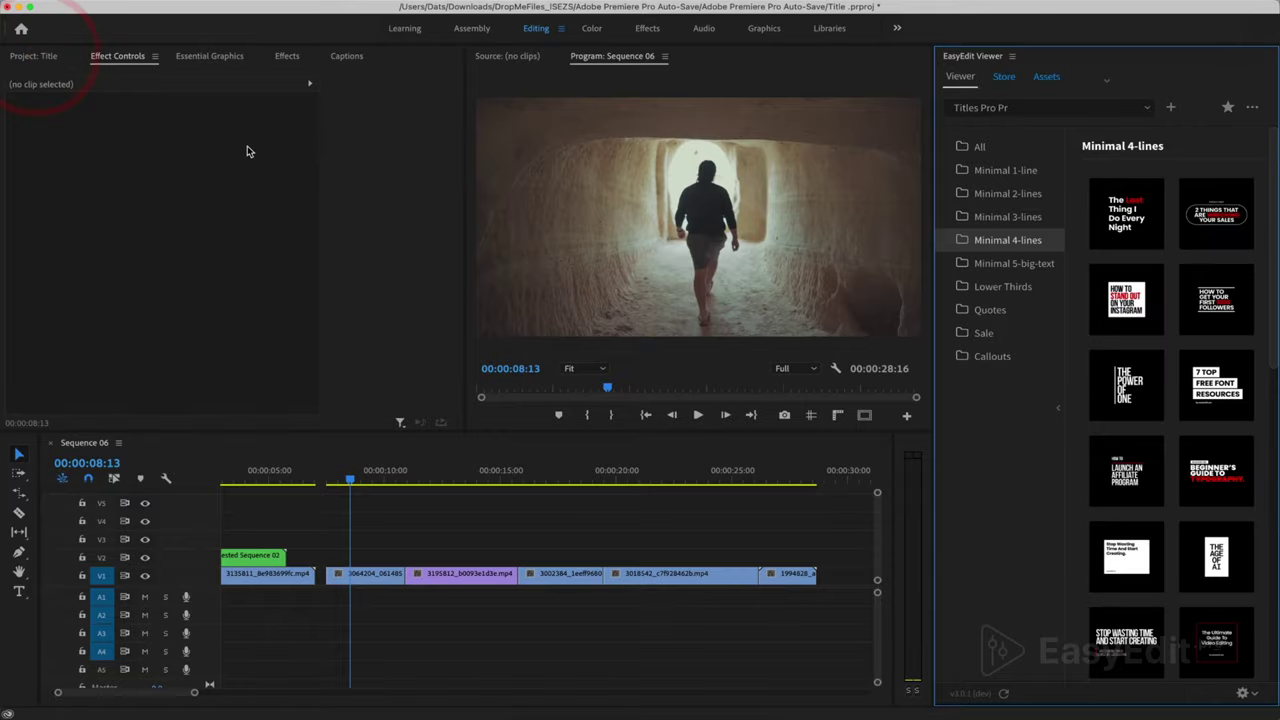
mouse_move(342, 486)
left_mouse_down()
mouse_move(384, 486)
mouse_move(342, 490)
left_mouse_up()
left_click(343, 488)
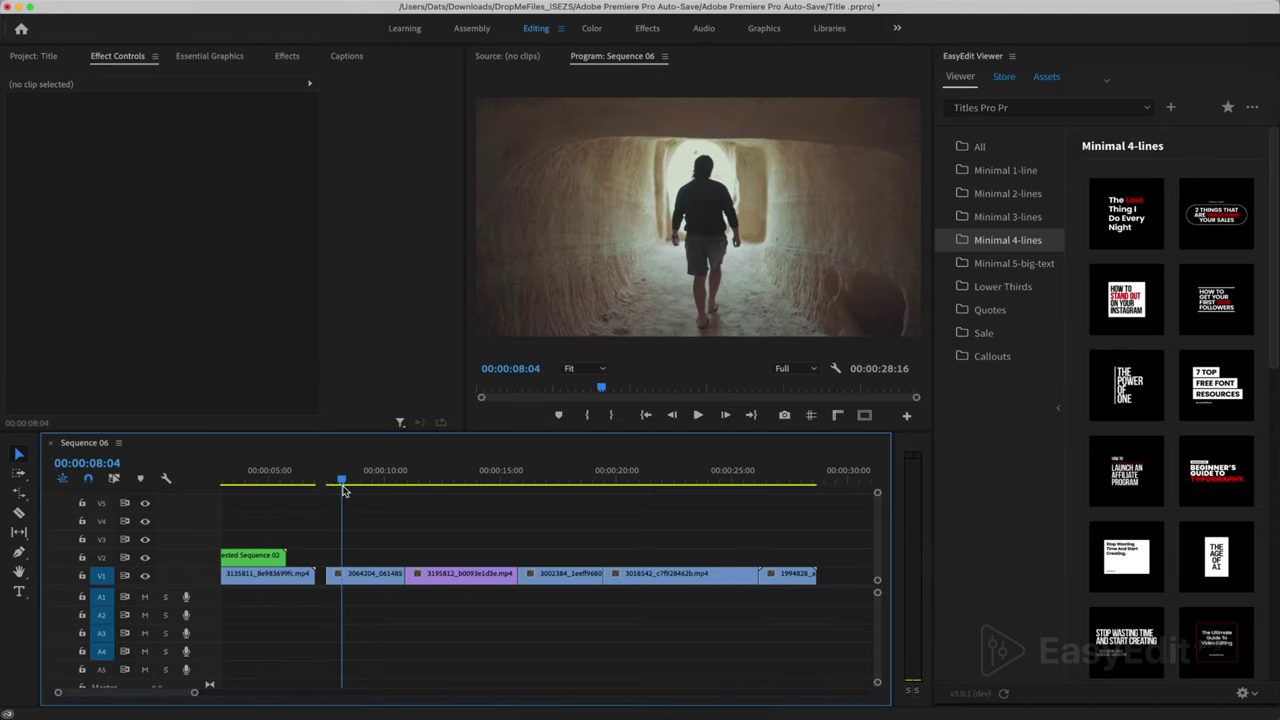
left_click(1006, 194)
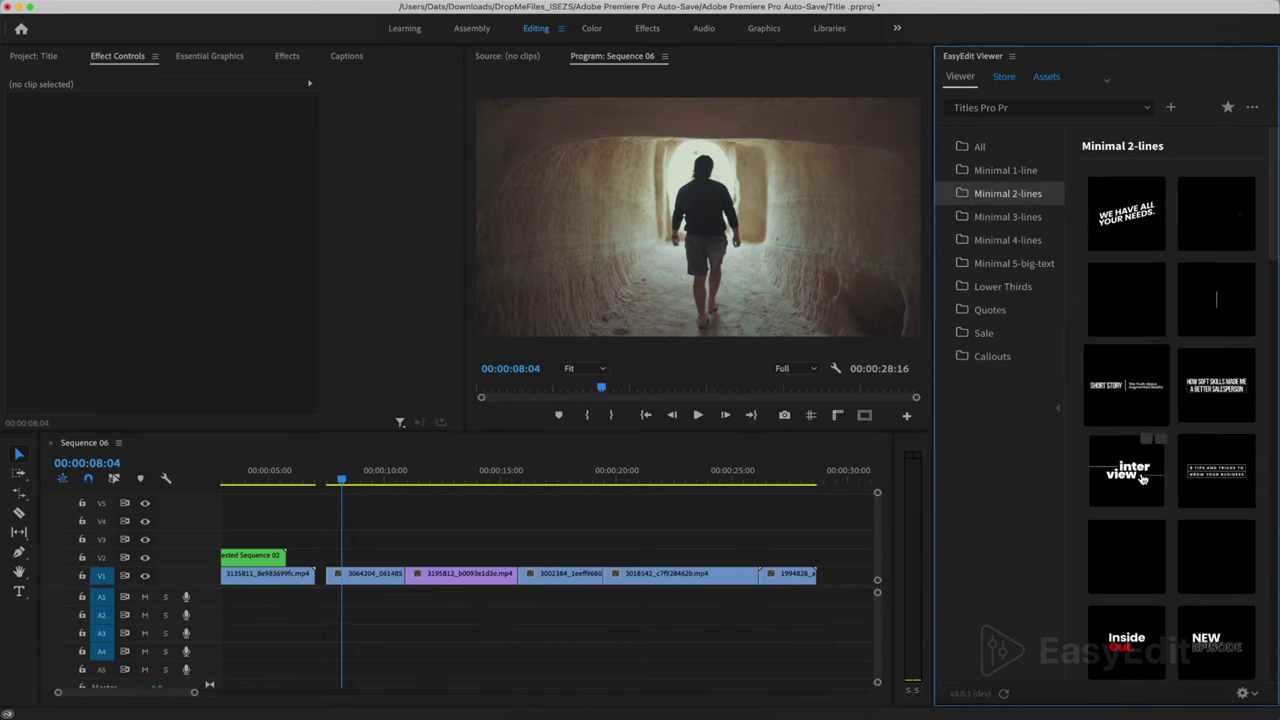
mouse_move(1142, 480)
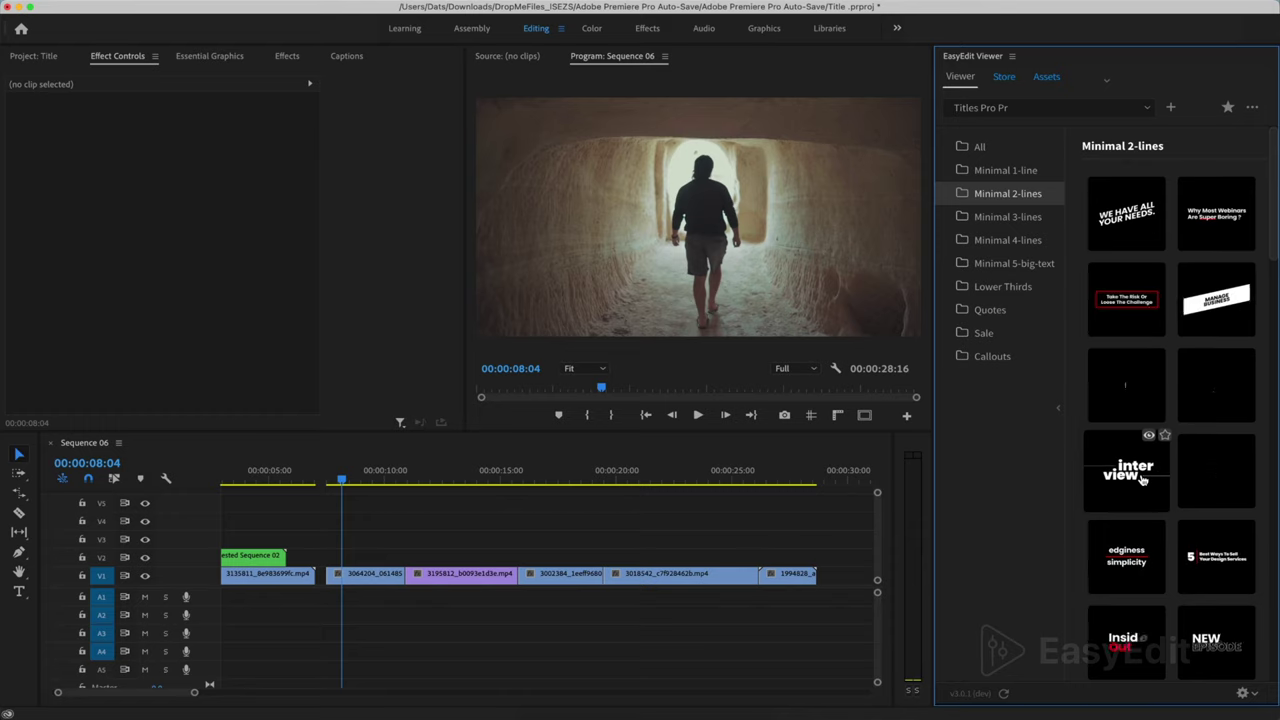
left_click(1142, 480)
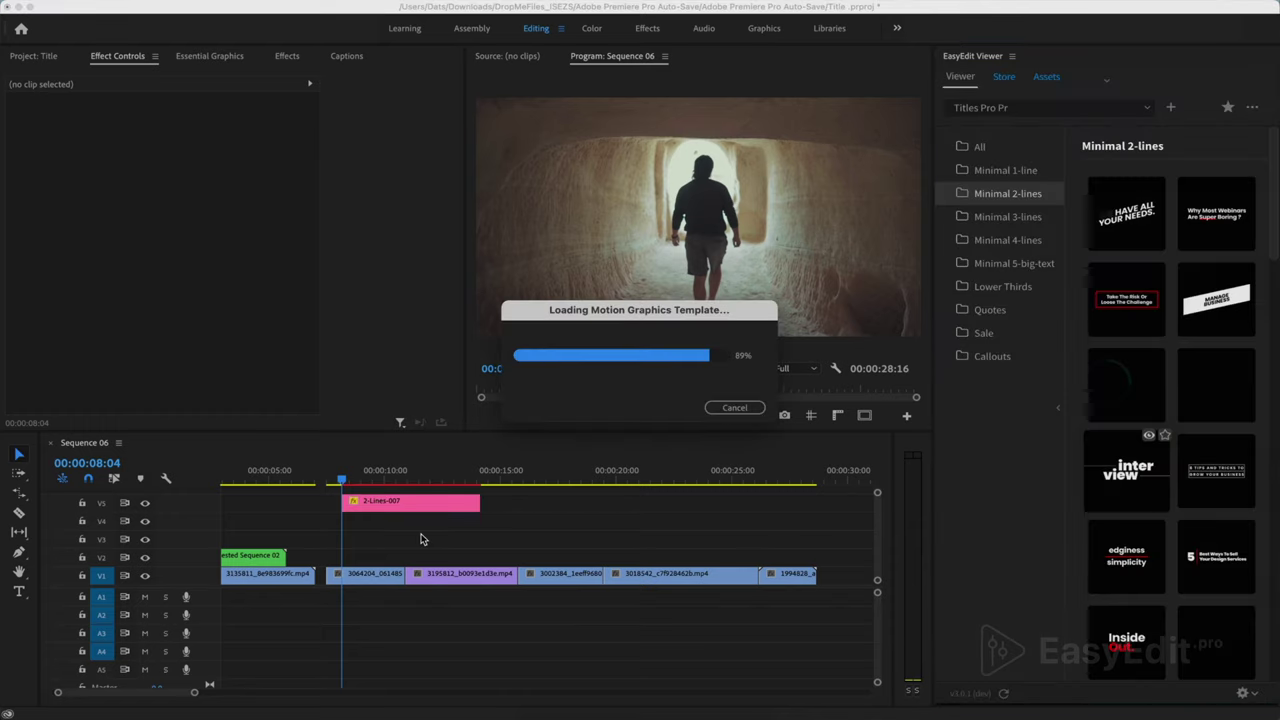
left_click(385, 557)
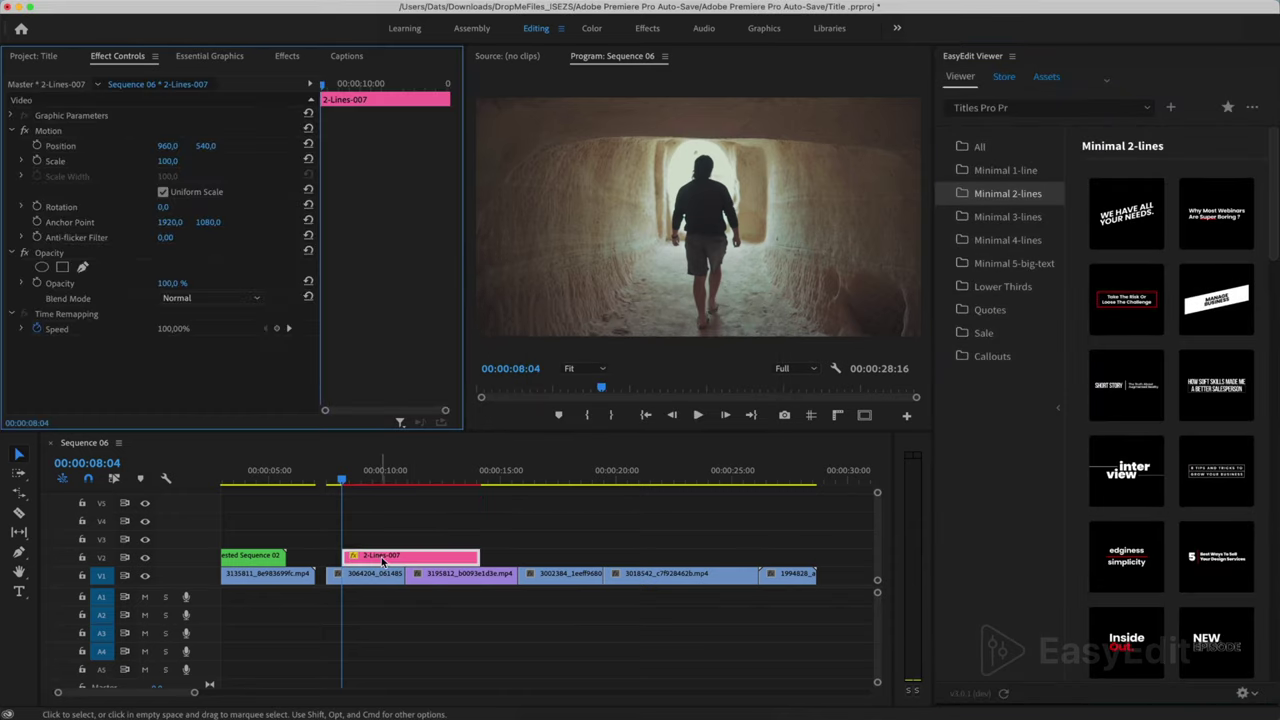
left_click_drag(385, 557, 369, 560)
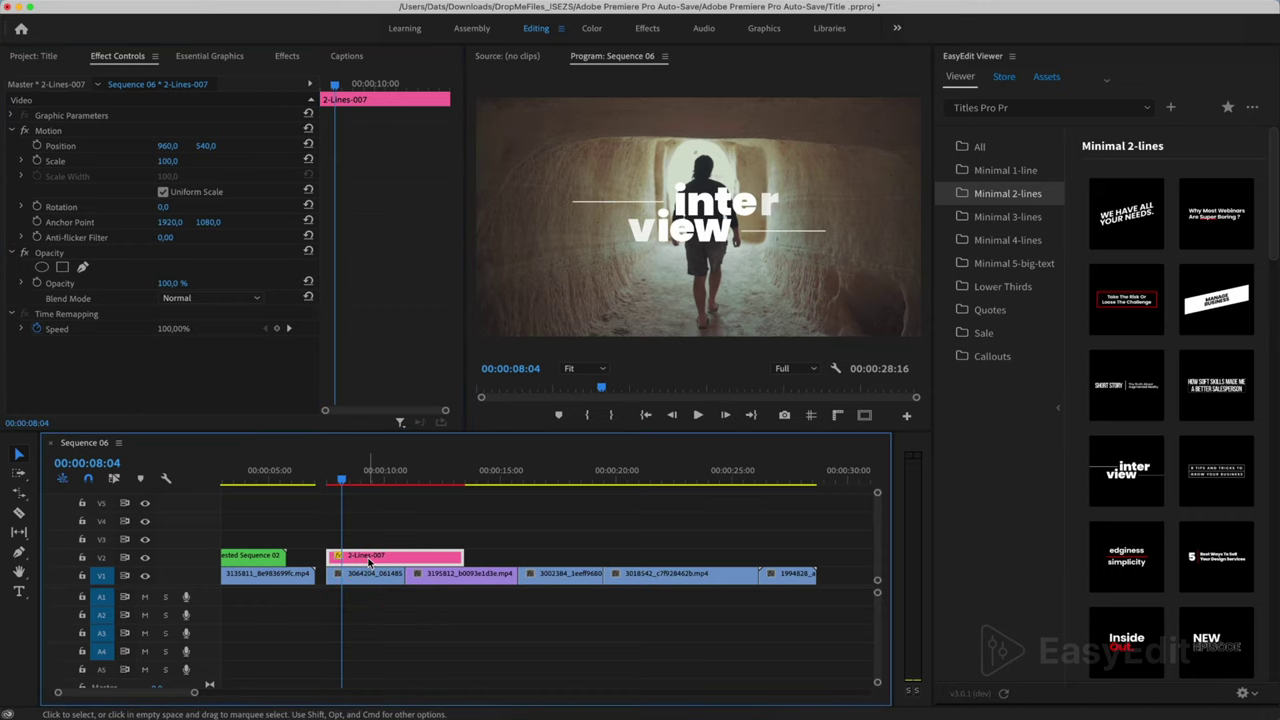
In Essential Graphics, change the title's first line to 'Travel' and start editing the second line.
left_click(218, 62)
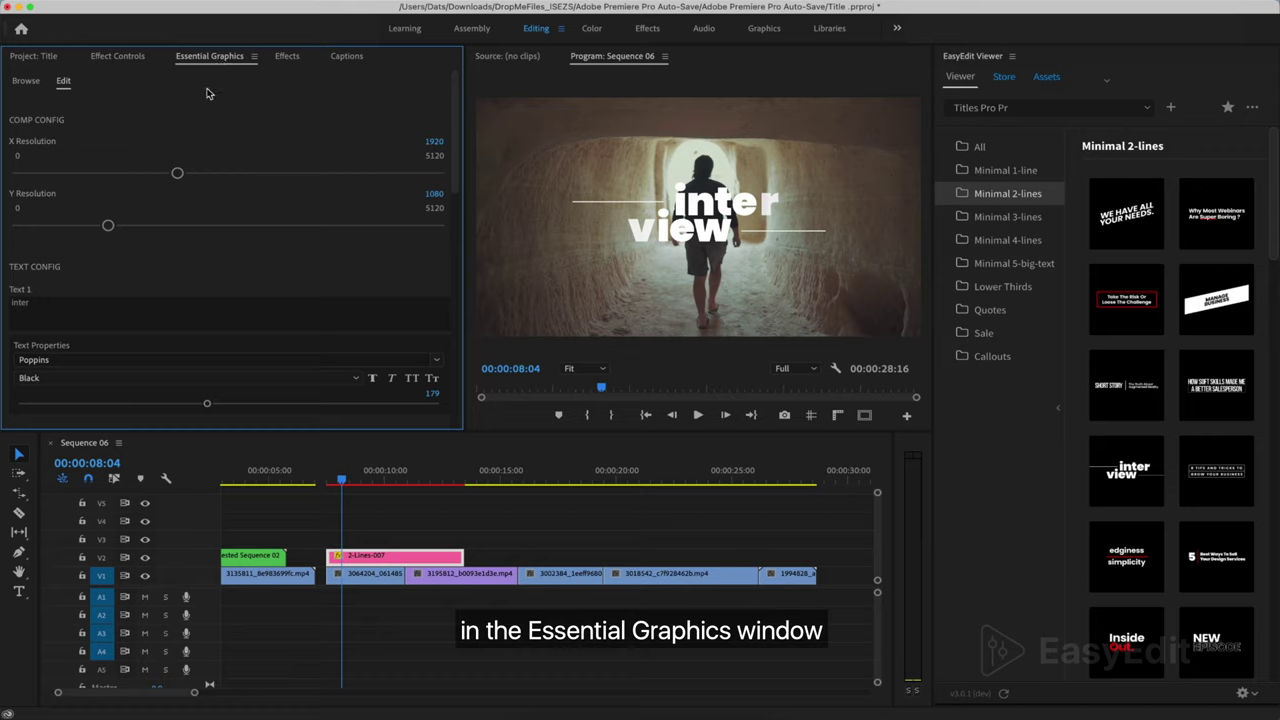
scroll(122, 274, "down", 3)
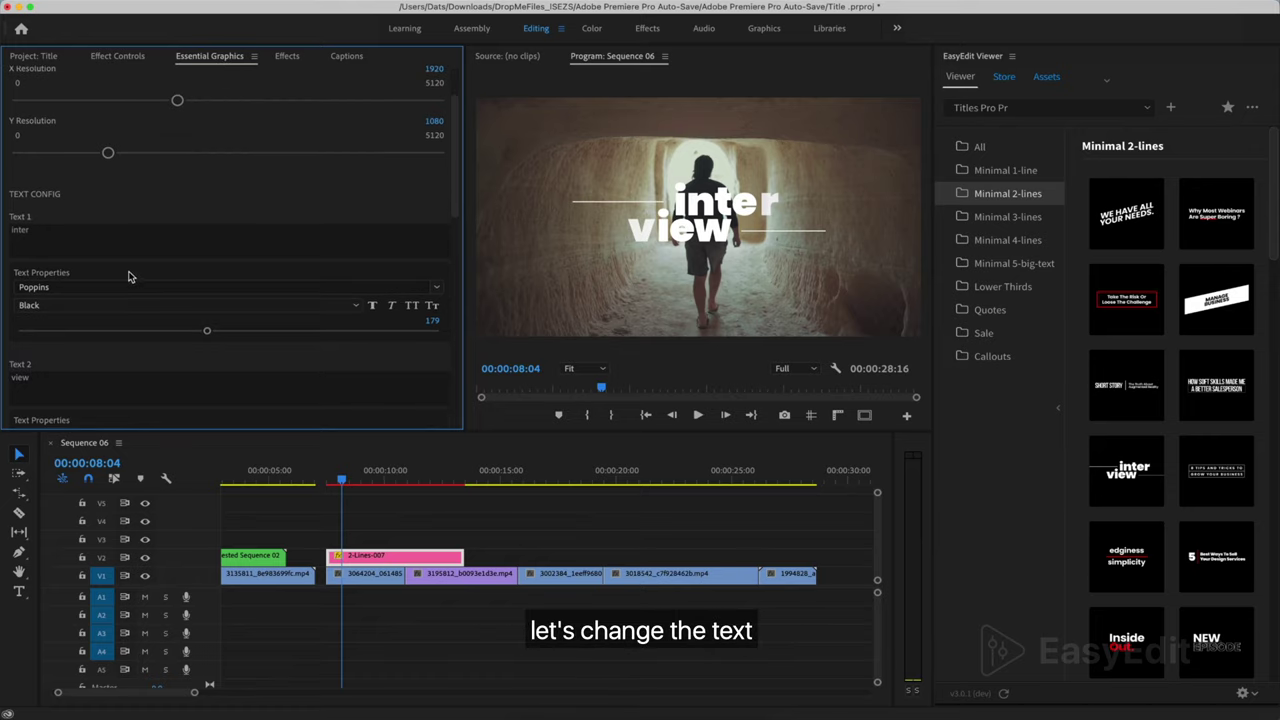
left_click(83, 238)
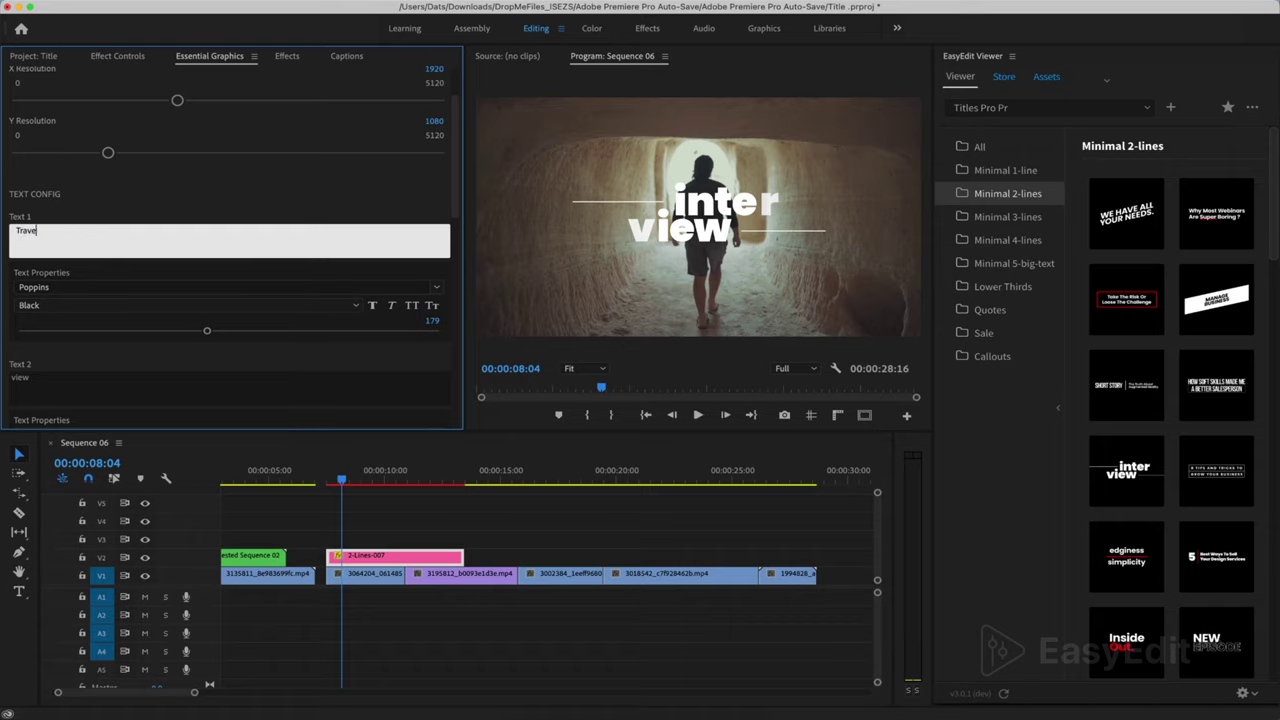
type("Travel")
left_click(45, 390)
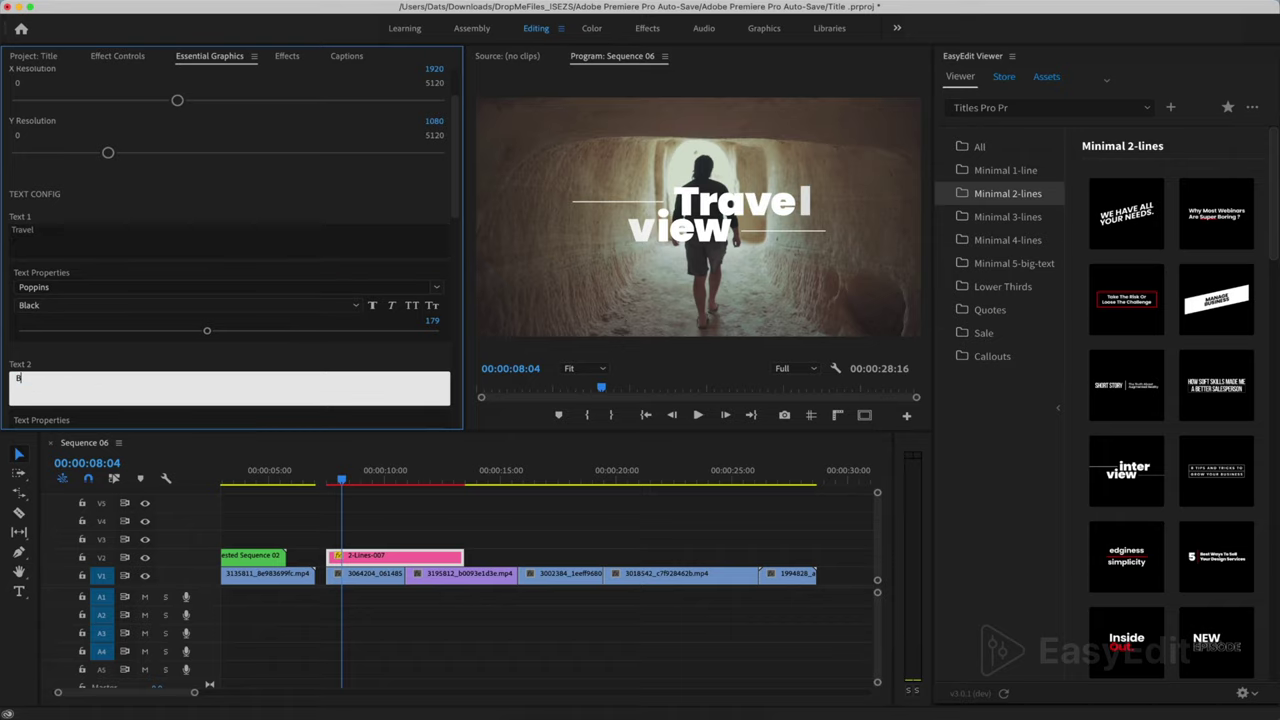
Enter 'Blog' as the second line and scale down the first accent line.
type("Blog")
left_click(107, 355)
scroll(107, 355, "down", 10)
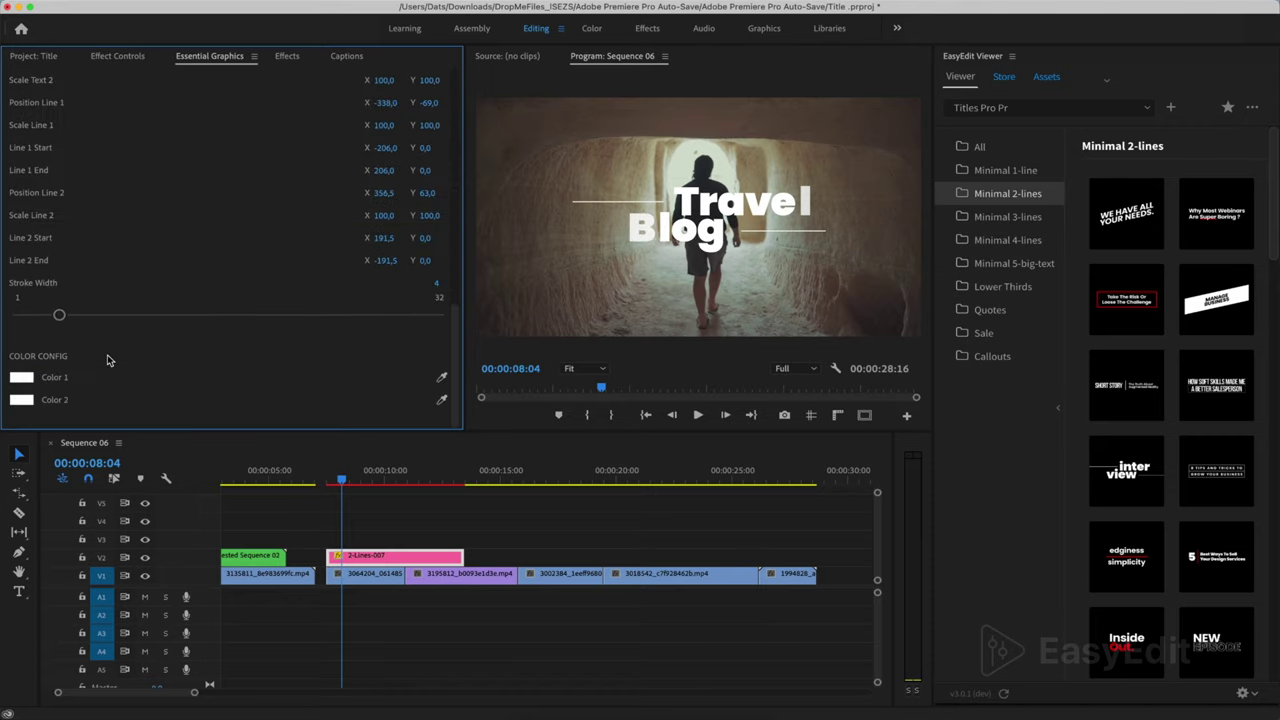
scroll(107, 354, "up", 3)
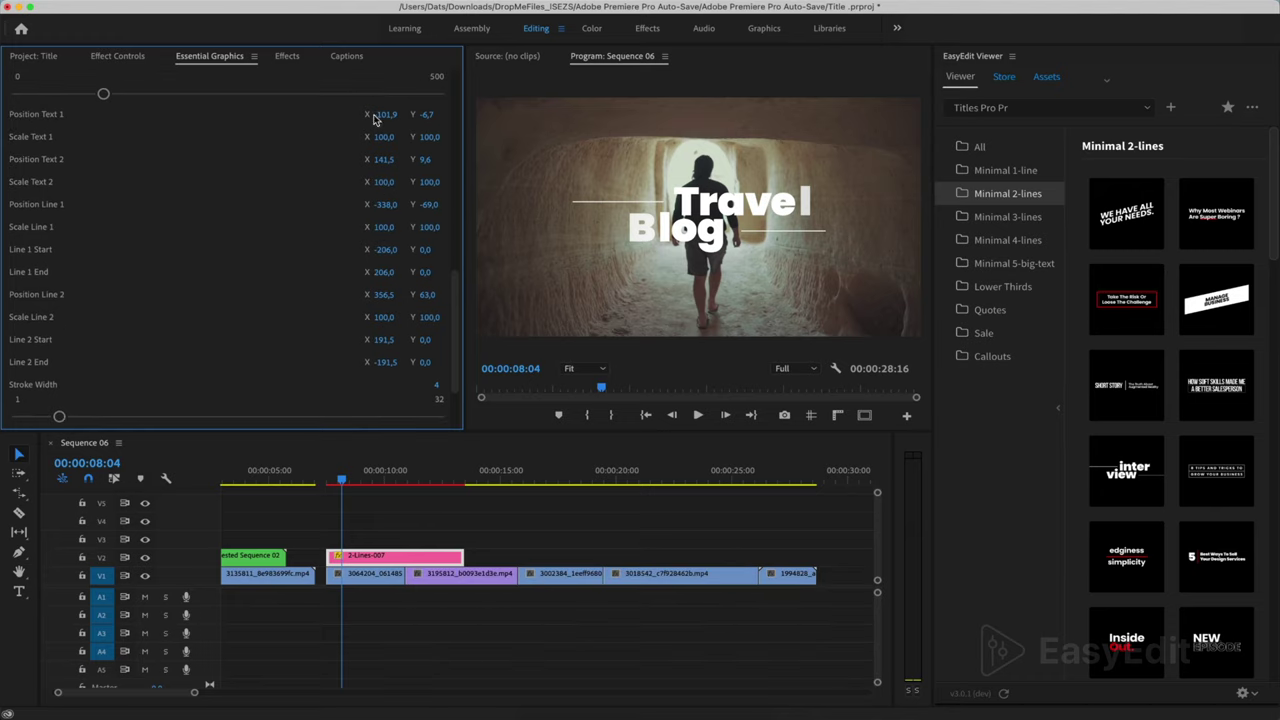
scroll(335, 207, "down", 1)
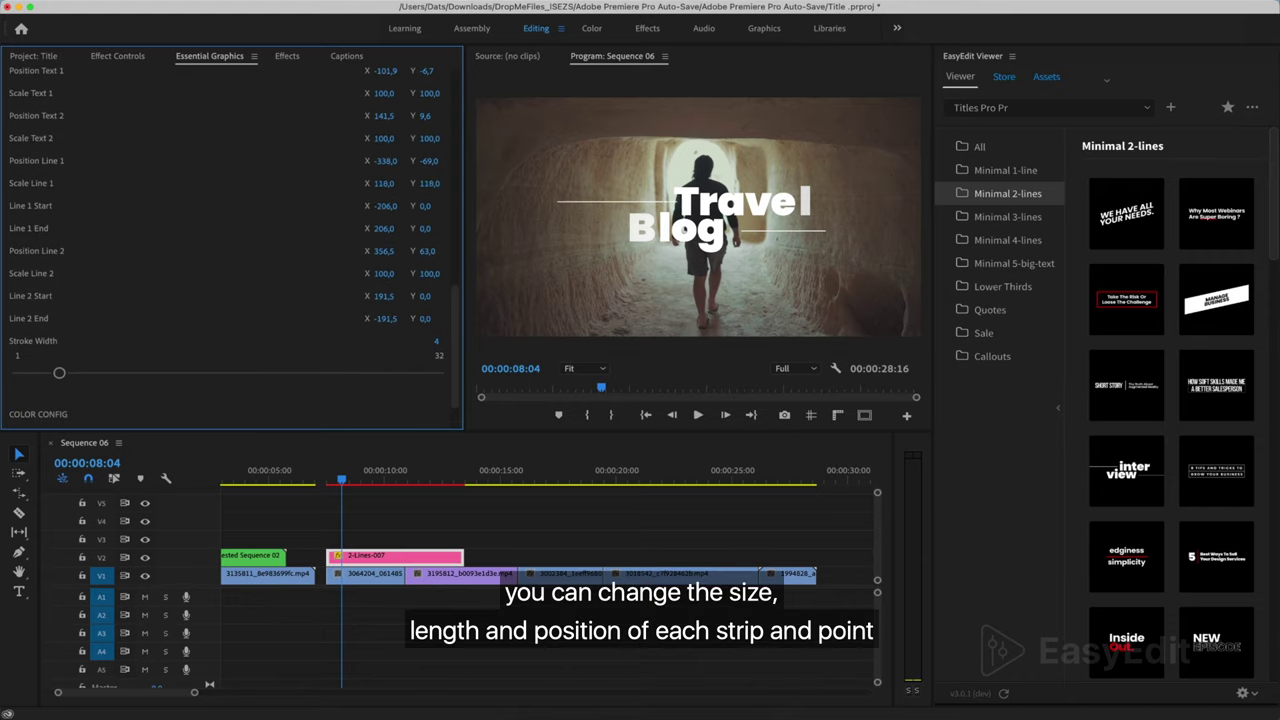
left_click_drag(383, 183, 368, 183)
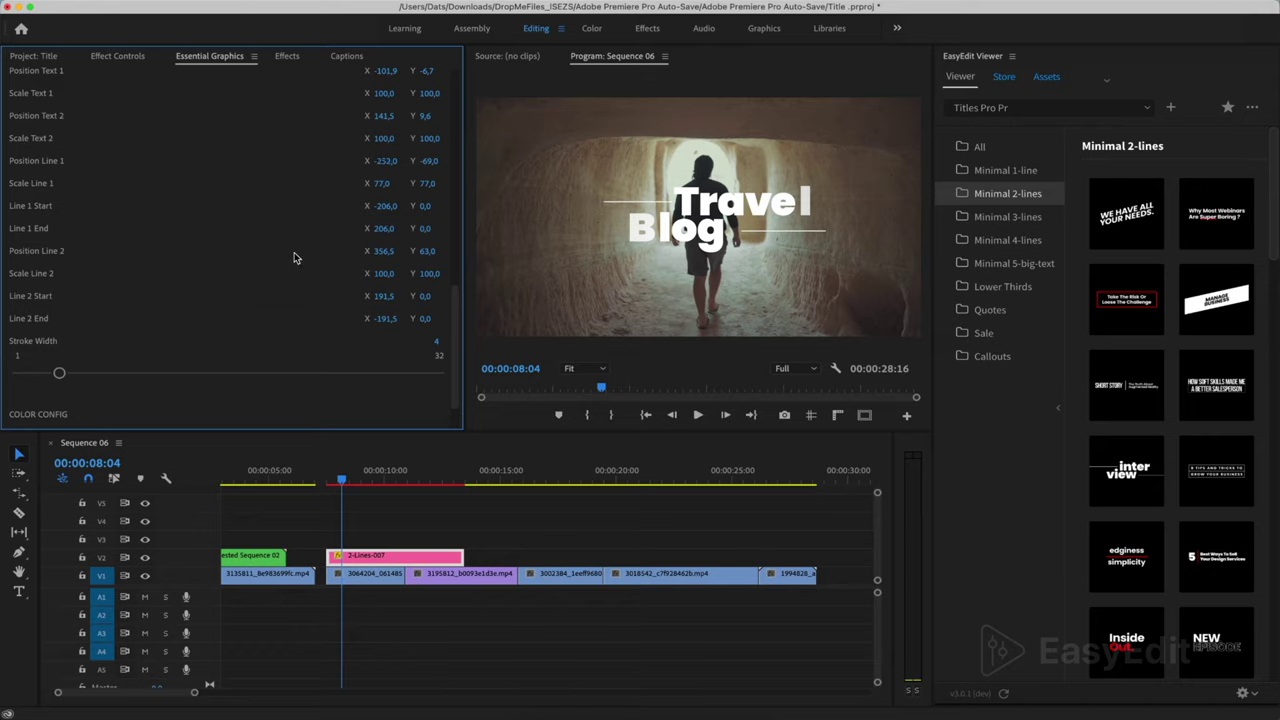
Set Color 2 to red so the accent lines turn red.
scroll(294, 254, "down", 2)
left_click(22, 377)
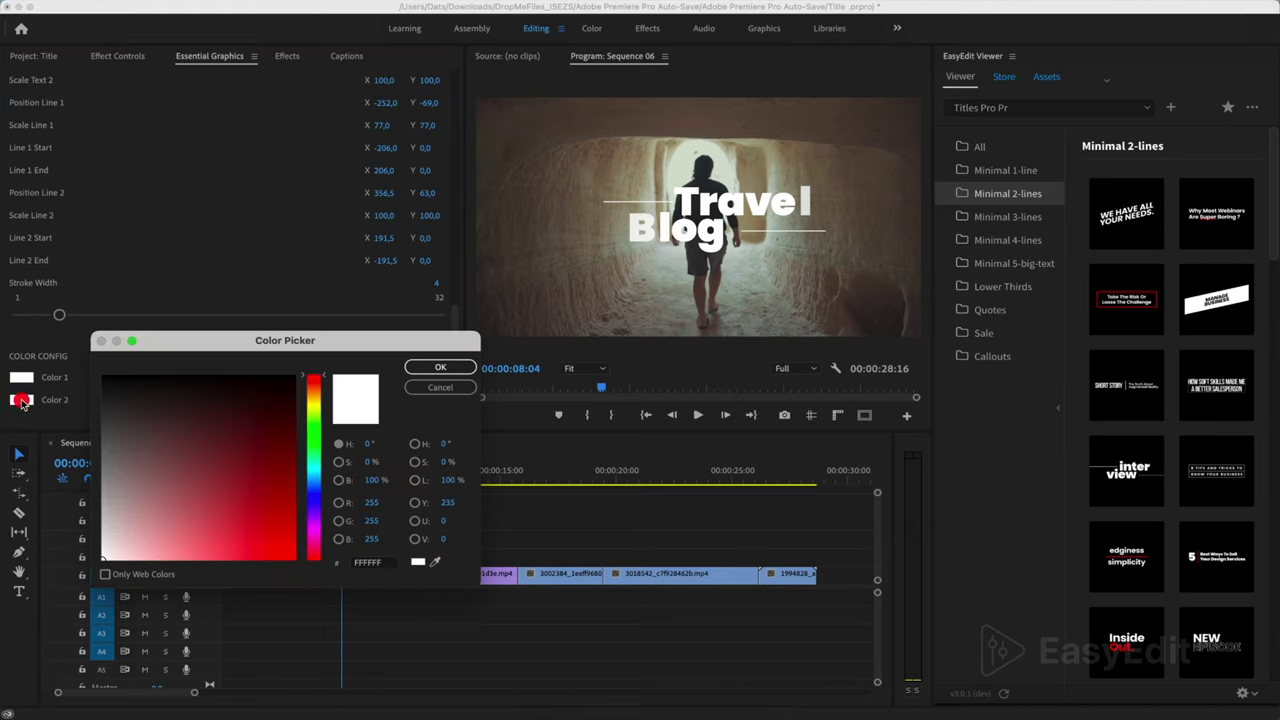
left_click_drag(214, 517, 281, 545)
left_click(441, 368)
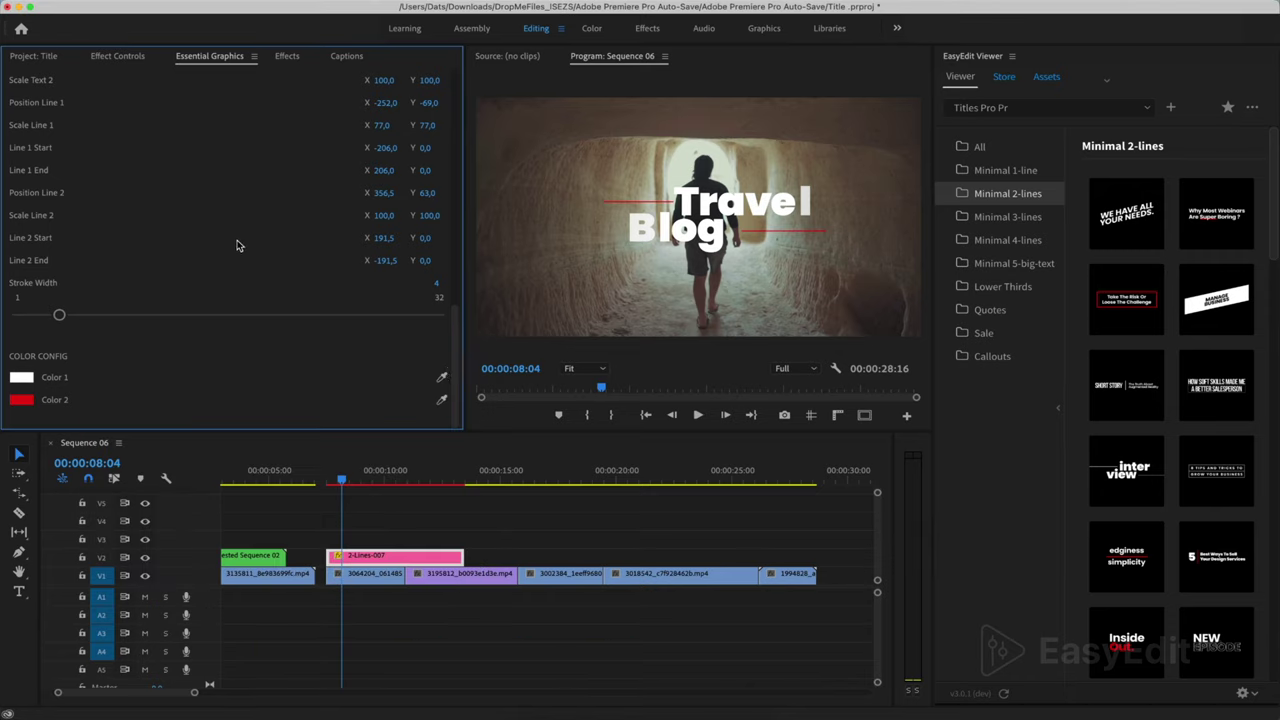
Shift the Travel Blog title toward the lower left with Main Config Position X.
scroll(237, 245, "up", 10)
scroll(235, 308, "up", 3)
scroll(300, 383, "down", 3)
left_click_drag(380, 364, 451, 420)
Preview the title animation and nudge the title clip slightly later on V2.
left_click(329, 478)
key("space")
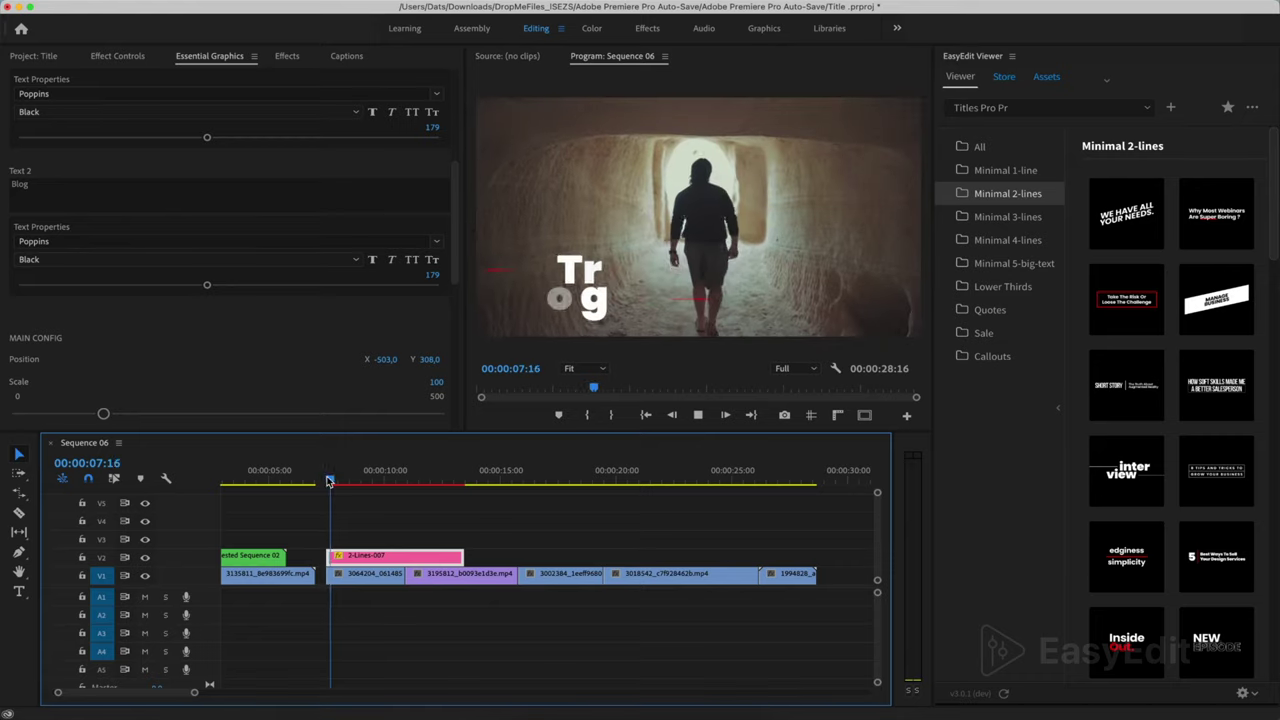
key("space")
left_click_drag(356, 563, 370, 563)
left_click(332, 482)
Play back the Travel Blog title, then move the playhead to the globe shot at 00:00:16:01.
key("space")
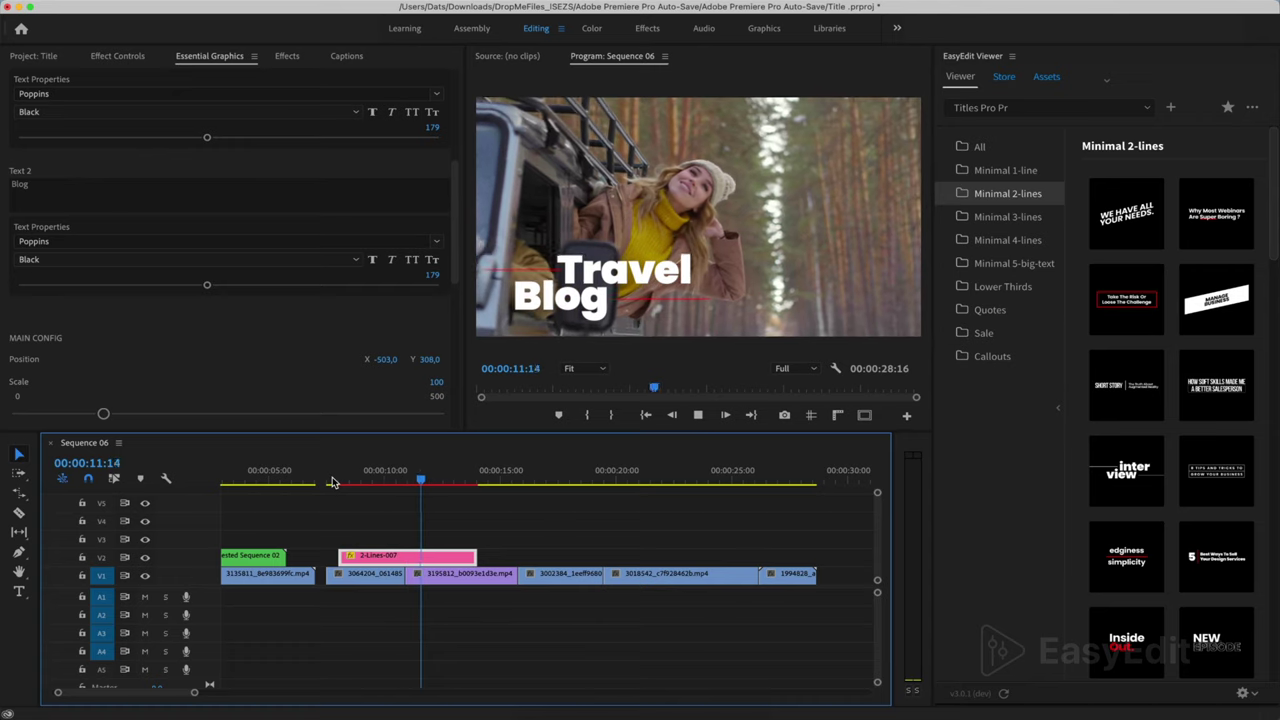
key("space")
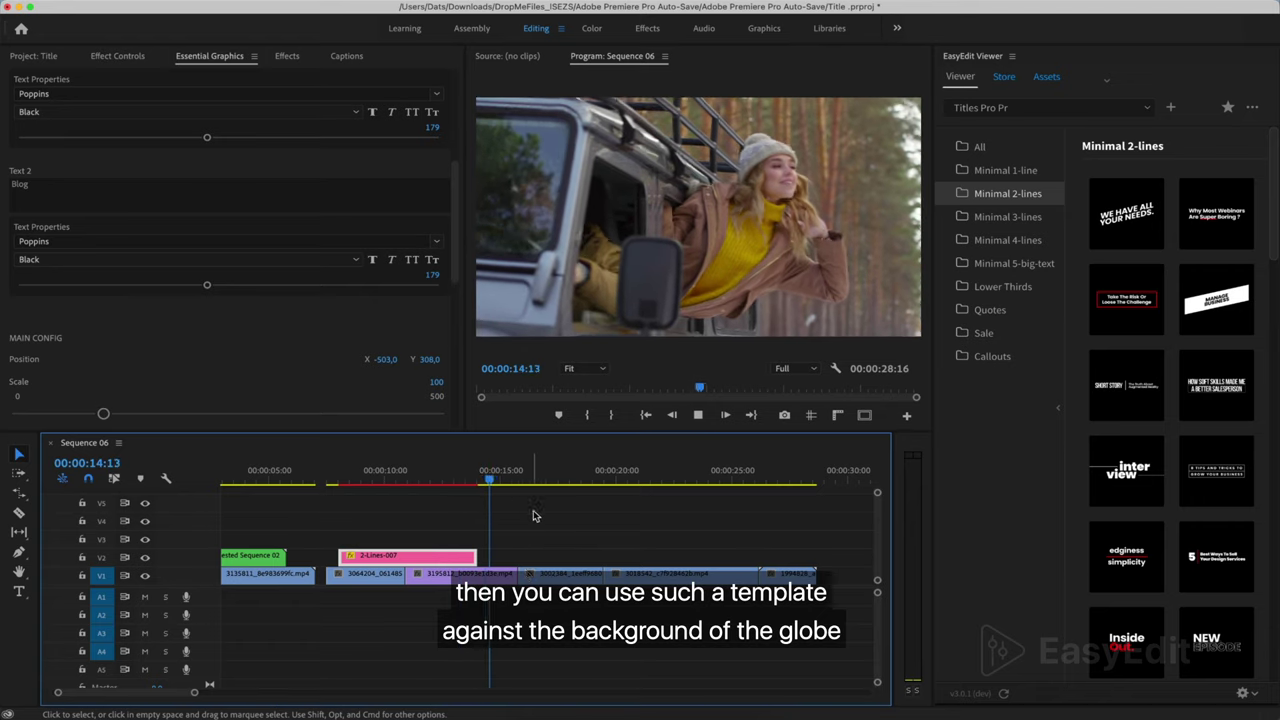
left_click_drag(516, 481, 535, 503)
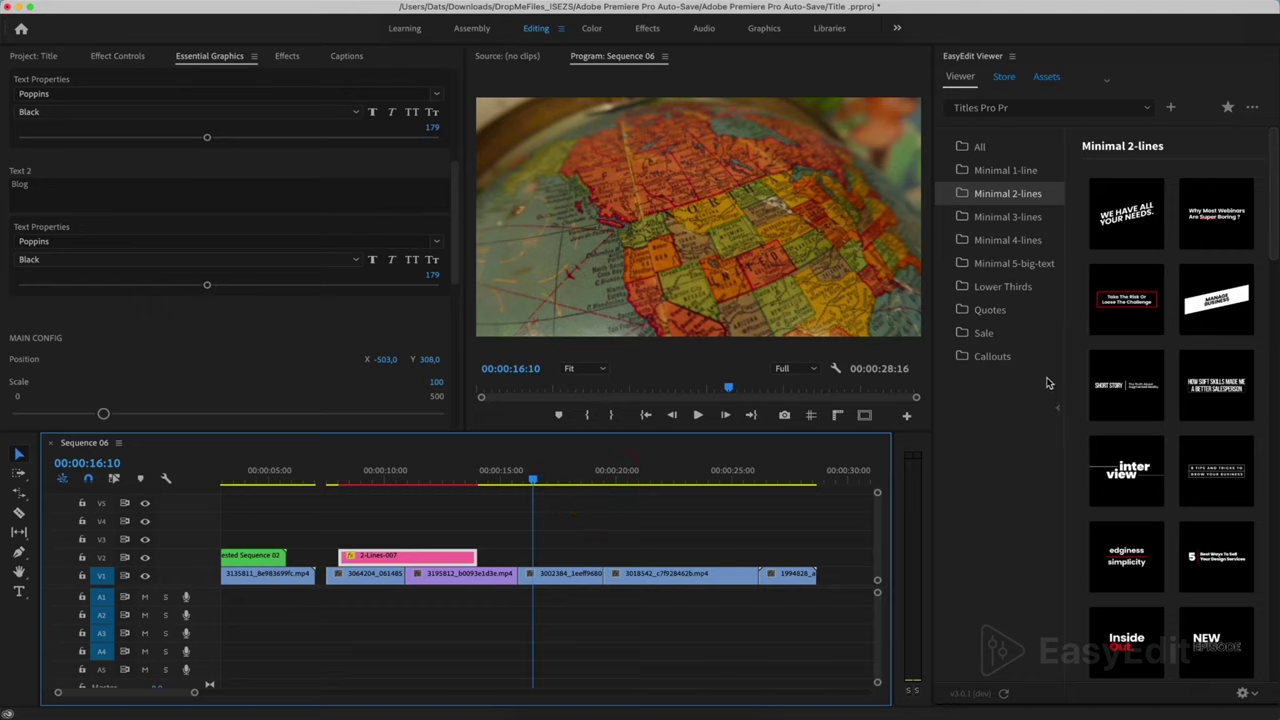
Add the Minimal 5-big-text 'You don't need more space,' title over the globe shot and preview it.
left_click(1007, 263)
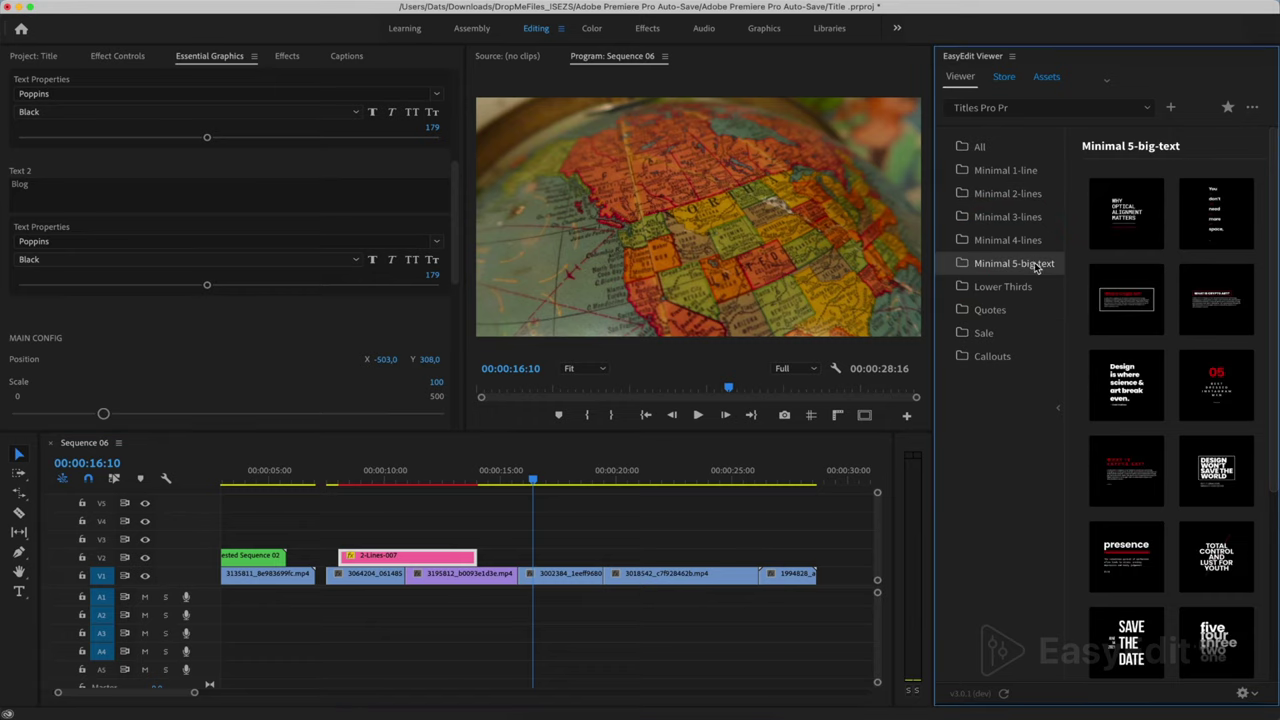
mouse_move(1224, 221)
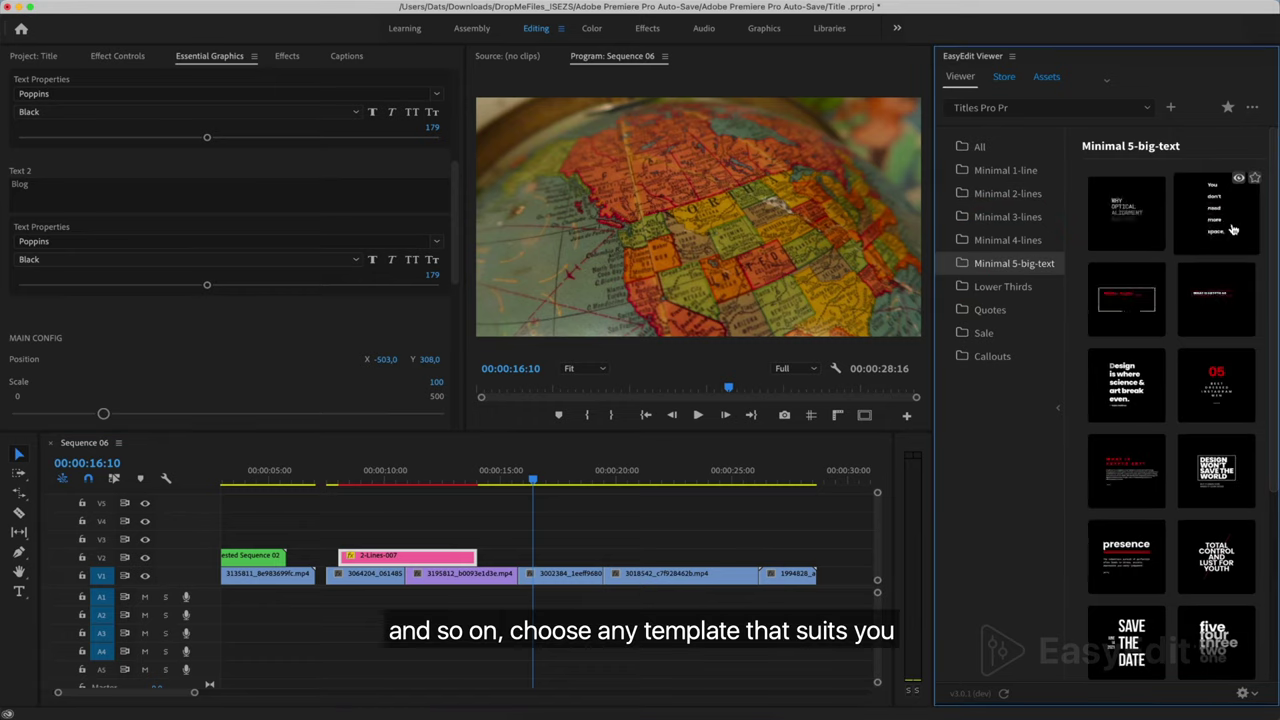
double_click(1232, 229)
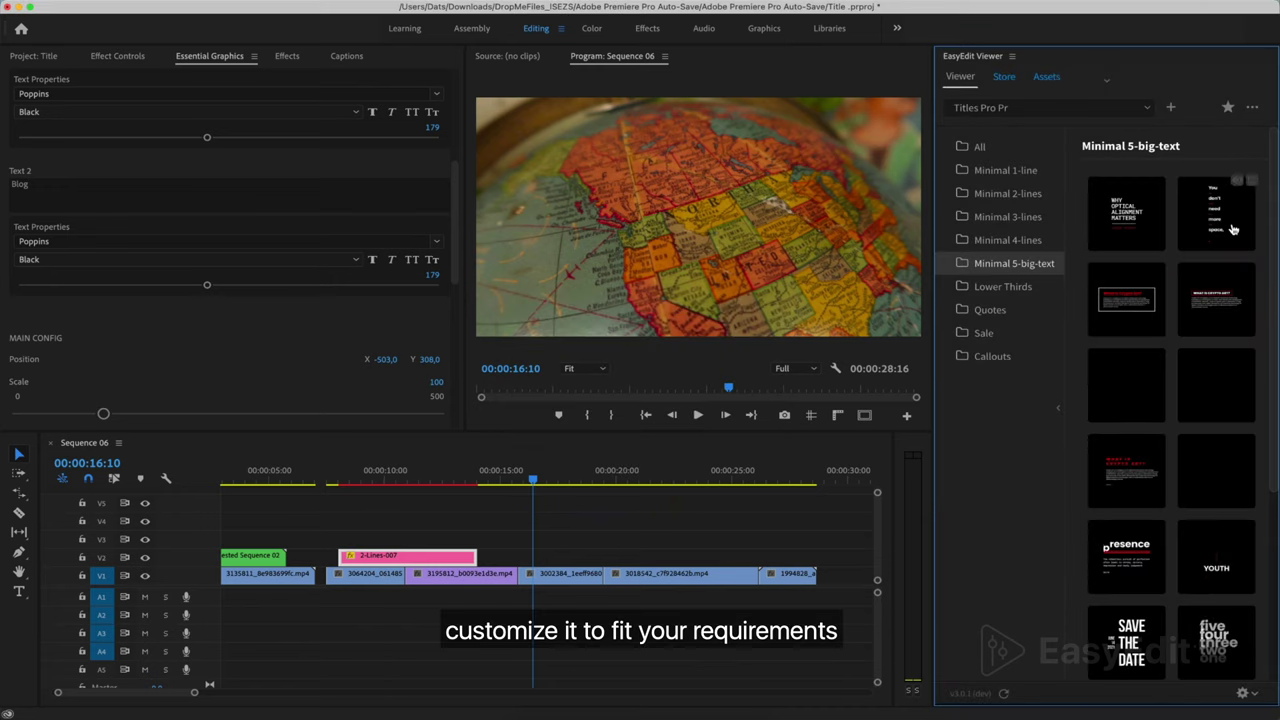
left_click_drag(574, 562, 569, 563)
key("space")
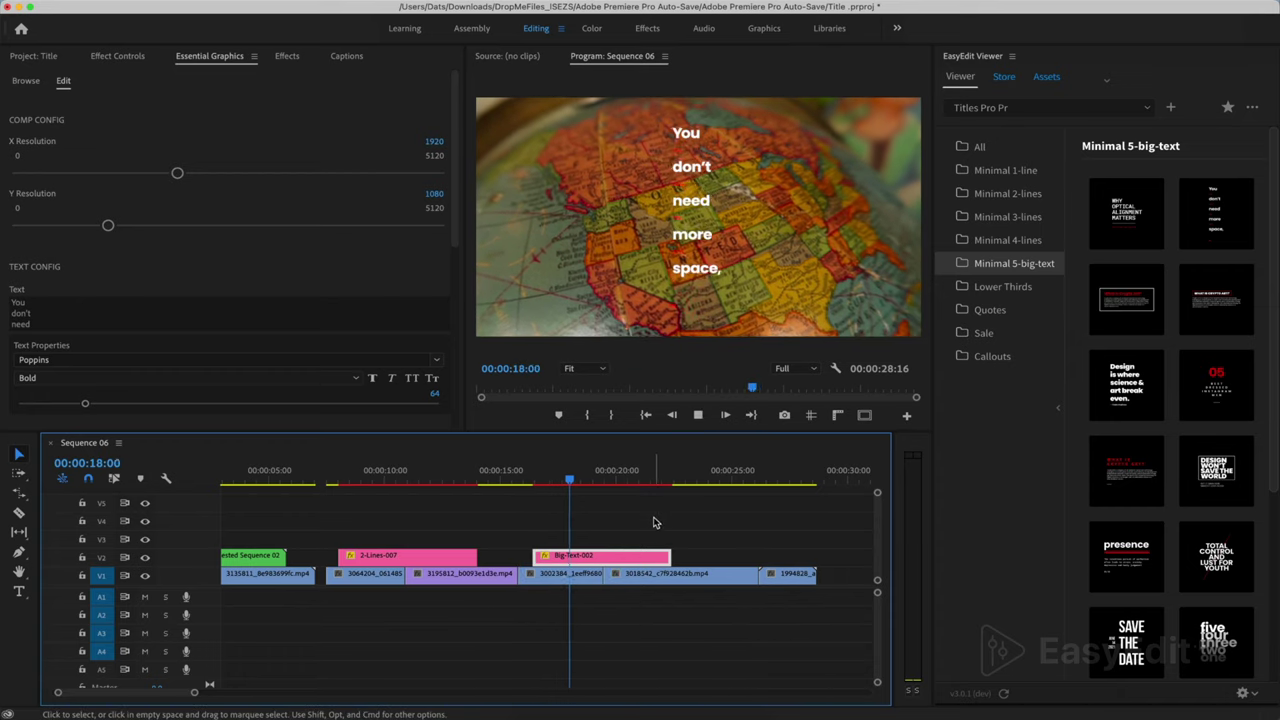
key("space")
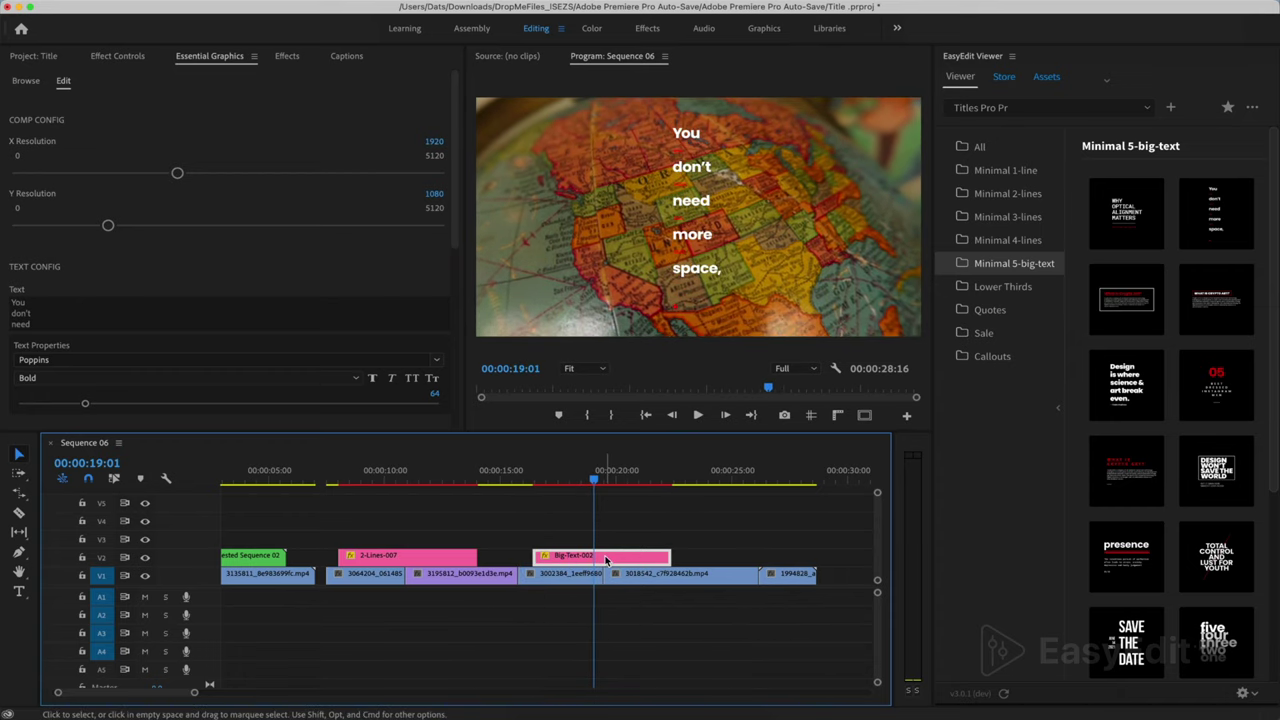
Set the Big-Text-002 Motion to Position X 178.4 and Scale 123, then preview it.
left_click(118, 56)
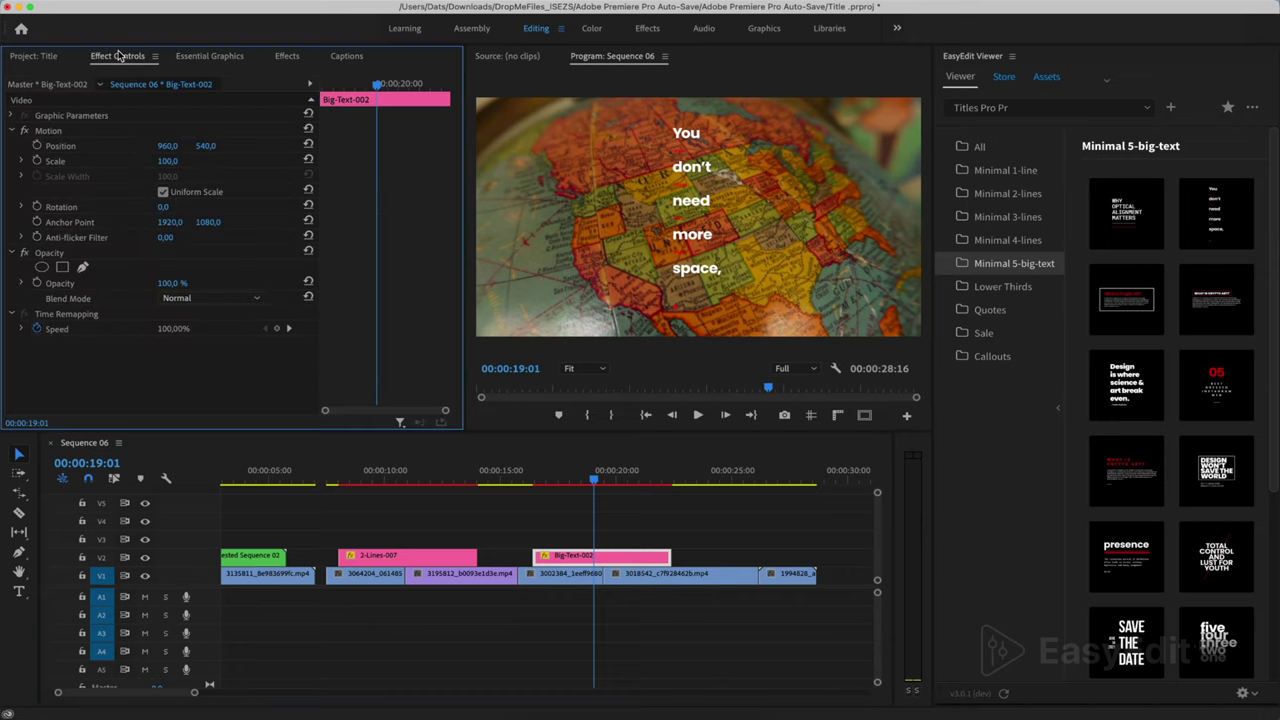
left_click(48, 131)
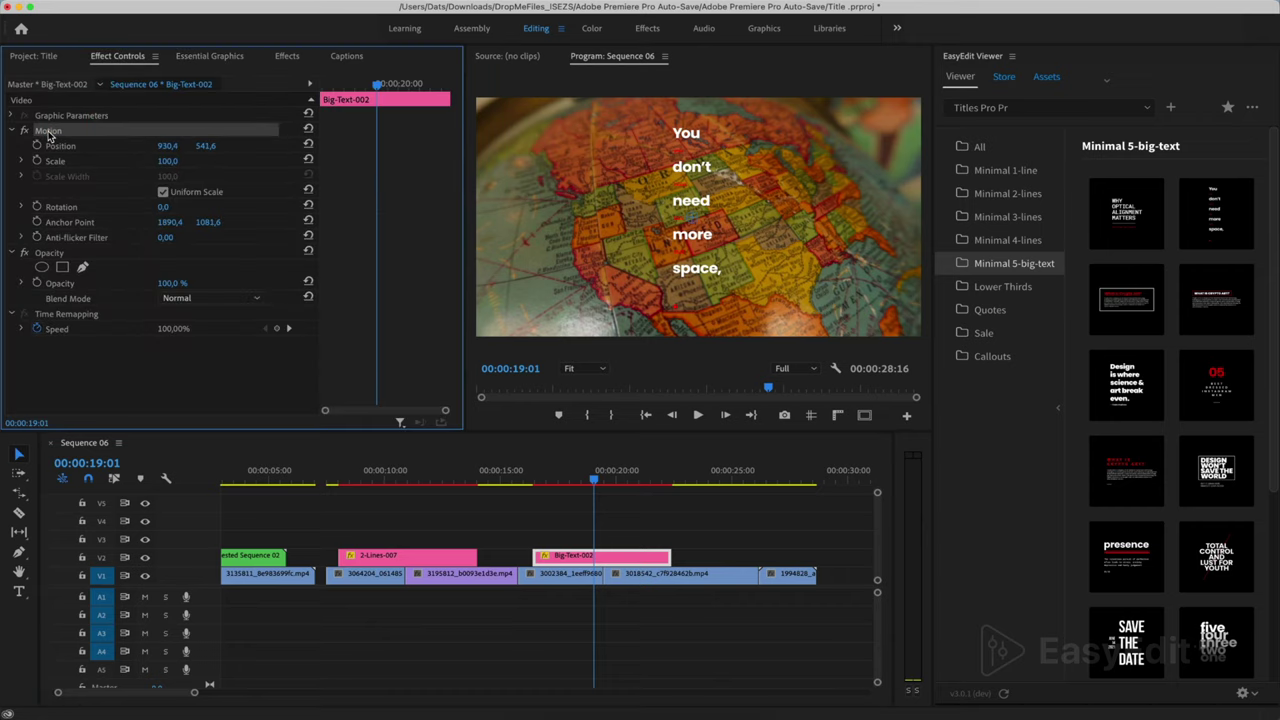
mouse_move(173, 148)
left_mouse_down()
mouse_move(115, 148)
mouse_move(173, 147)
mouse_move(193, 167)
mouse_move(152, 146)
left_mouse_up()
left_click(527, 480)
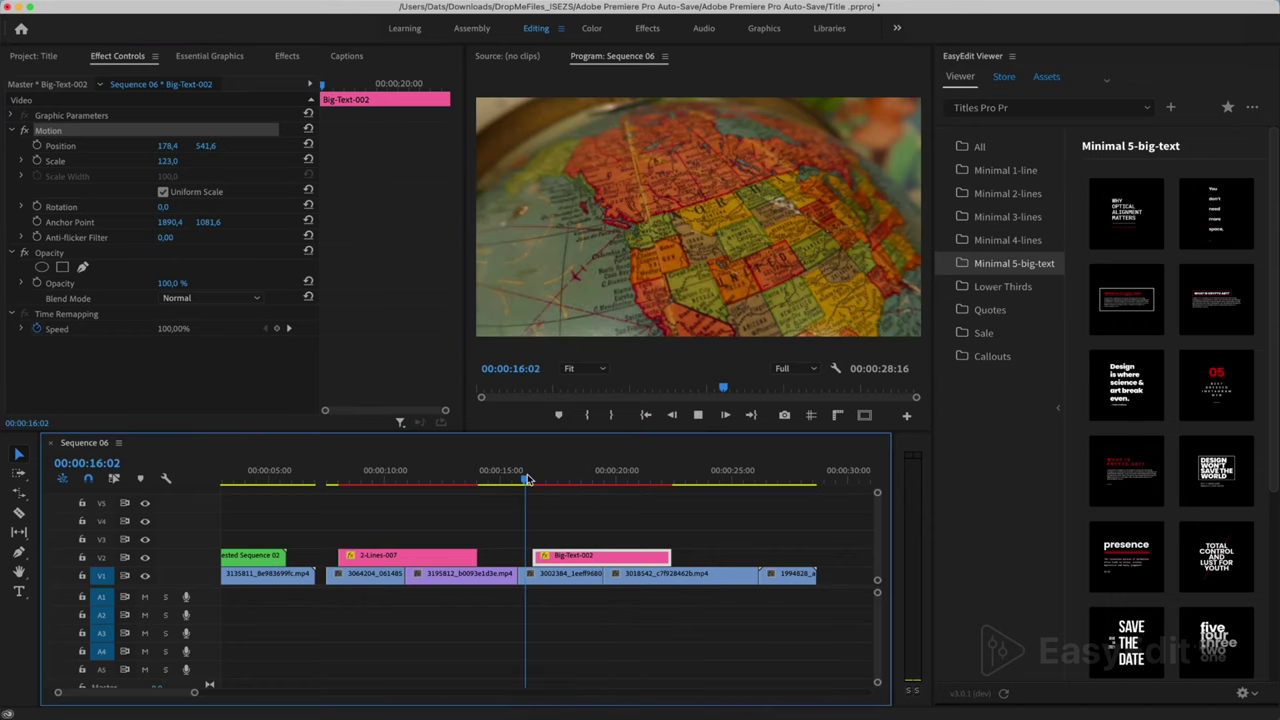
key("space")
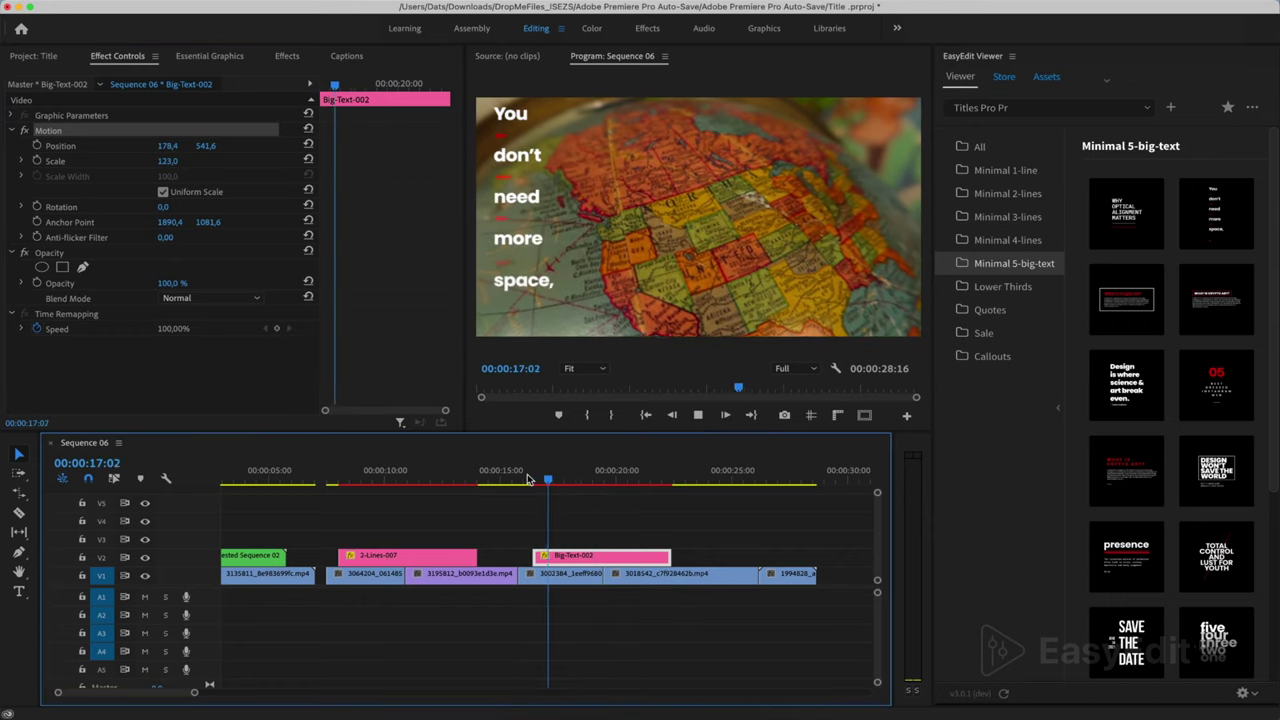
key("space")
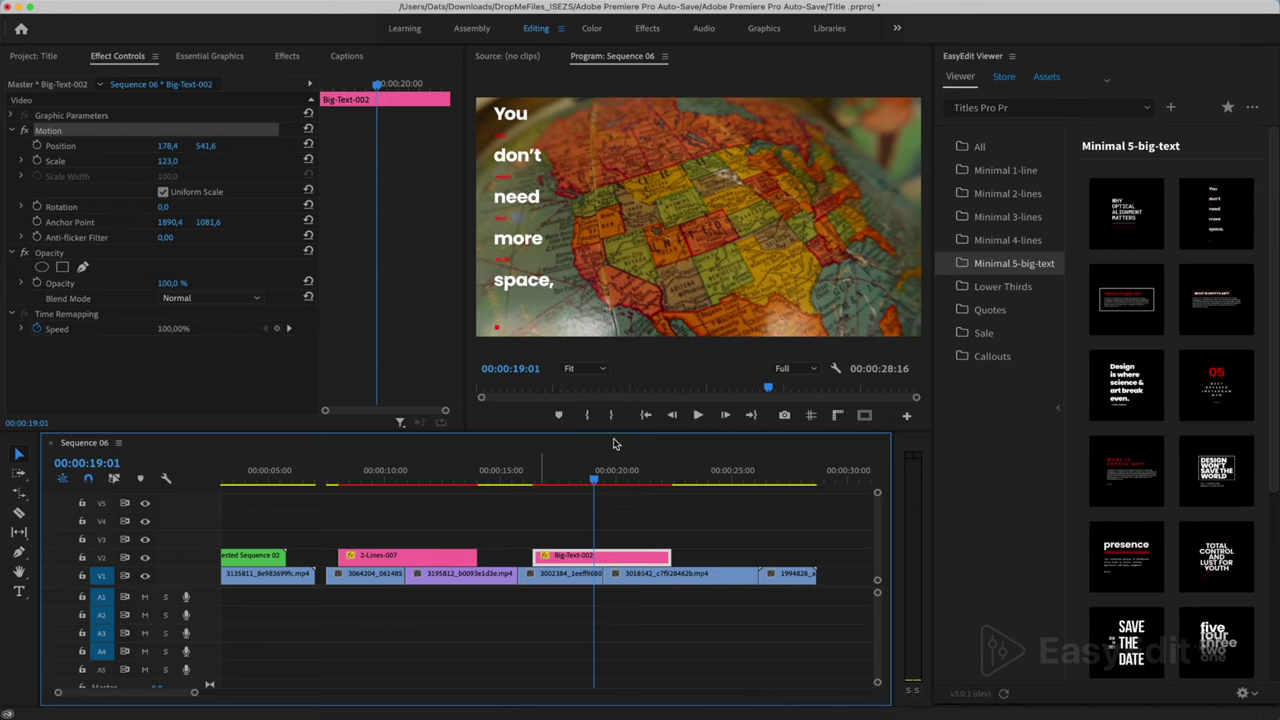
Add the 'YOU CAN' Quotes title template to the sequence.
left_click(988, 313)
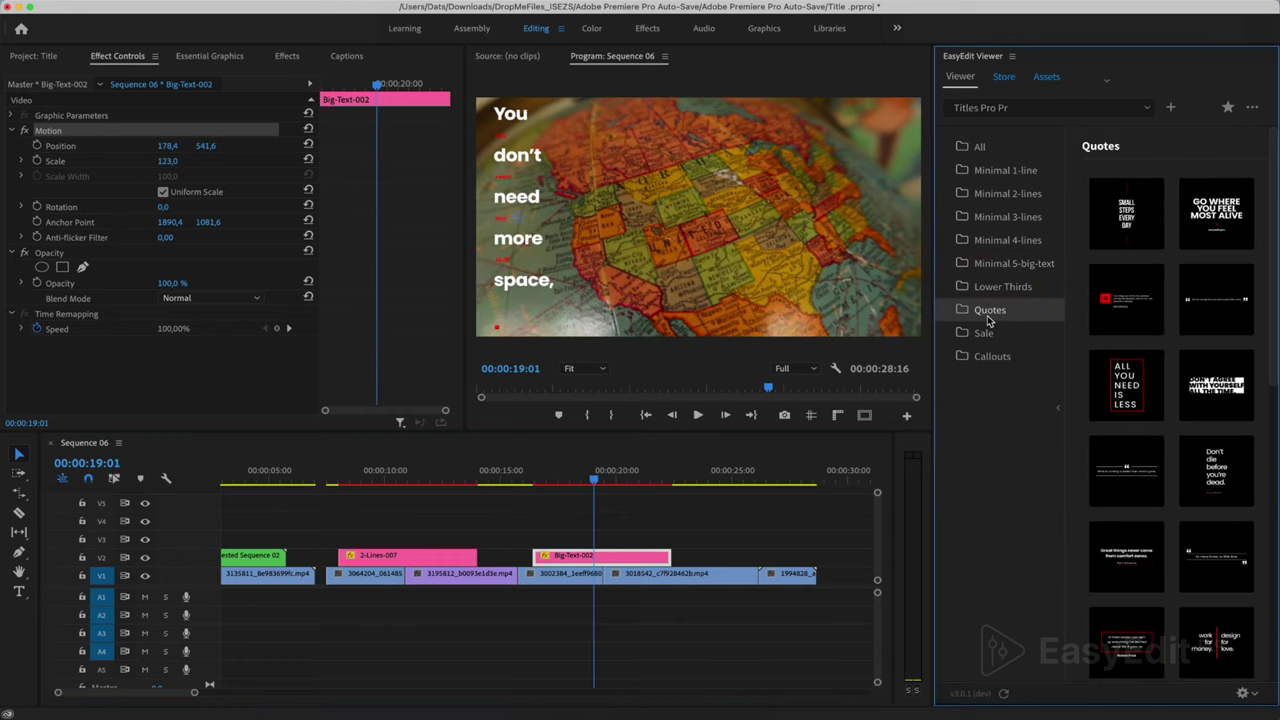
scroll(1134, 476, "down", 5)
scroll(1134, 476, "down", 6)
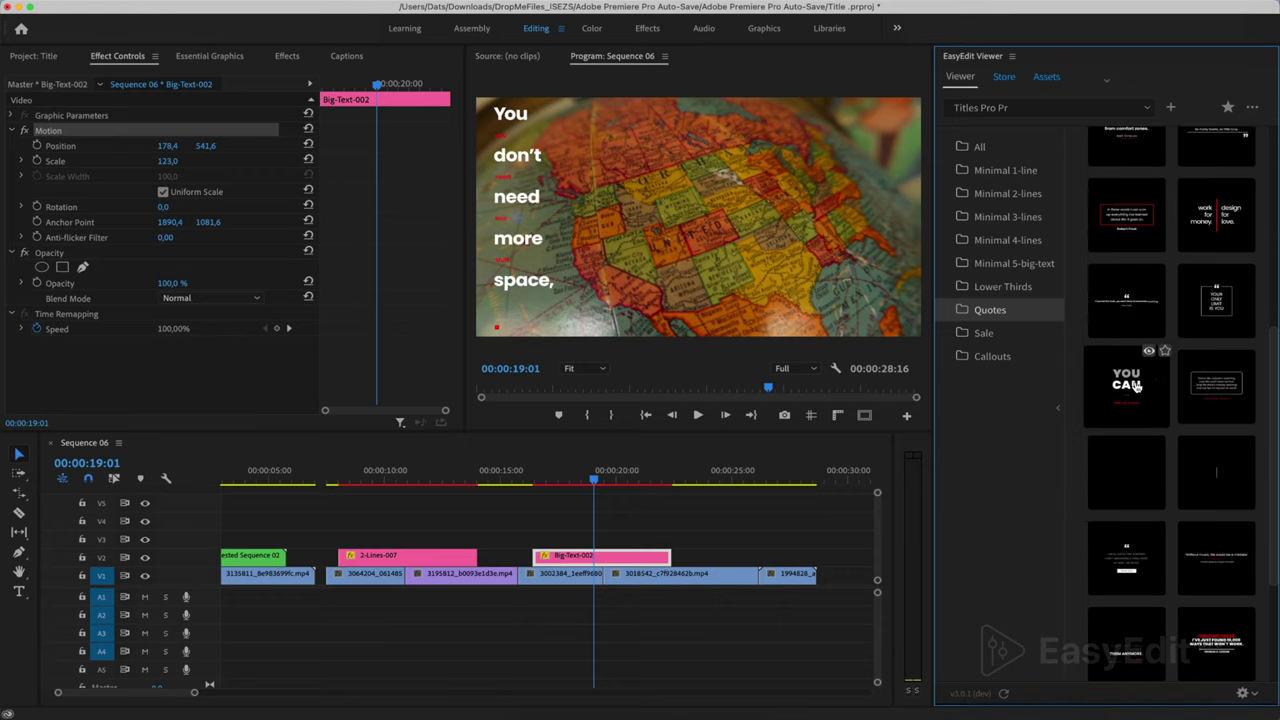
left_click(1136, 388)
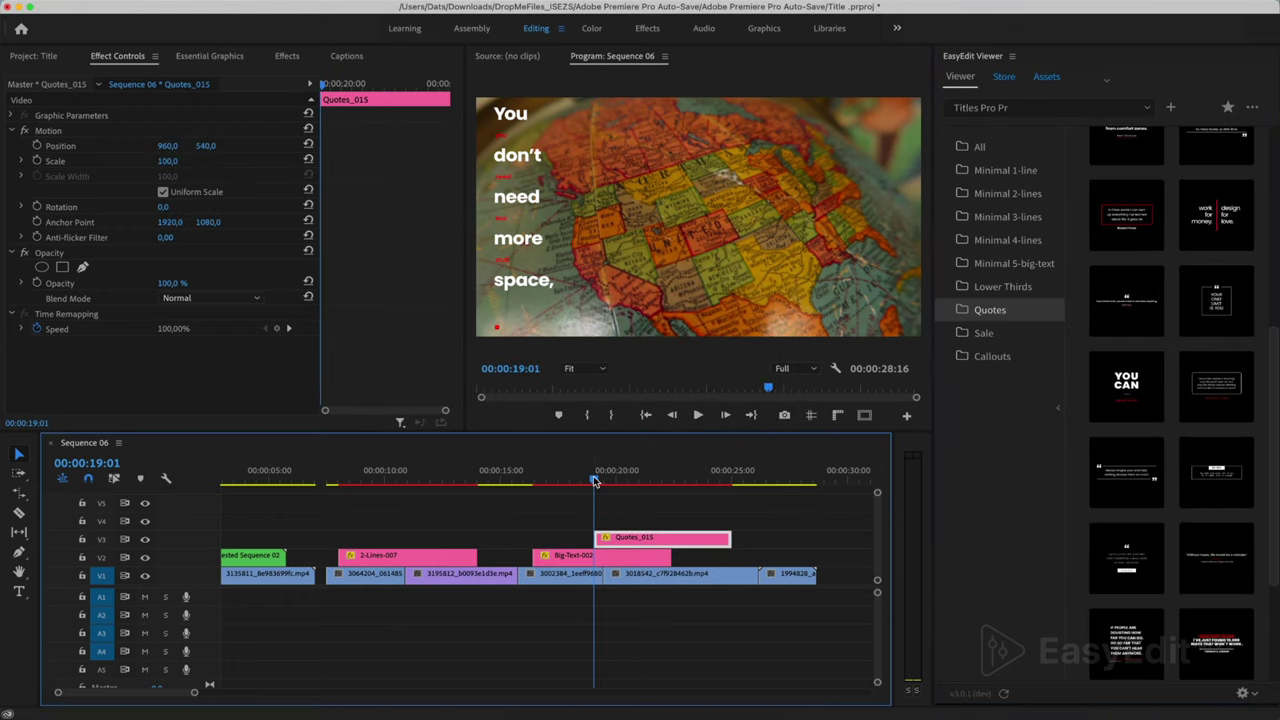
Move Quotes_015 later on V3 to start at the playhead after the big-text title and preview.
left_click(630, 483)
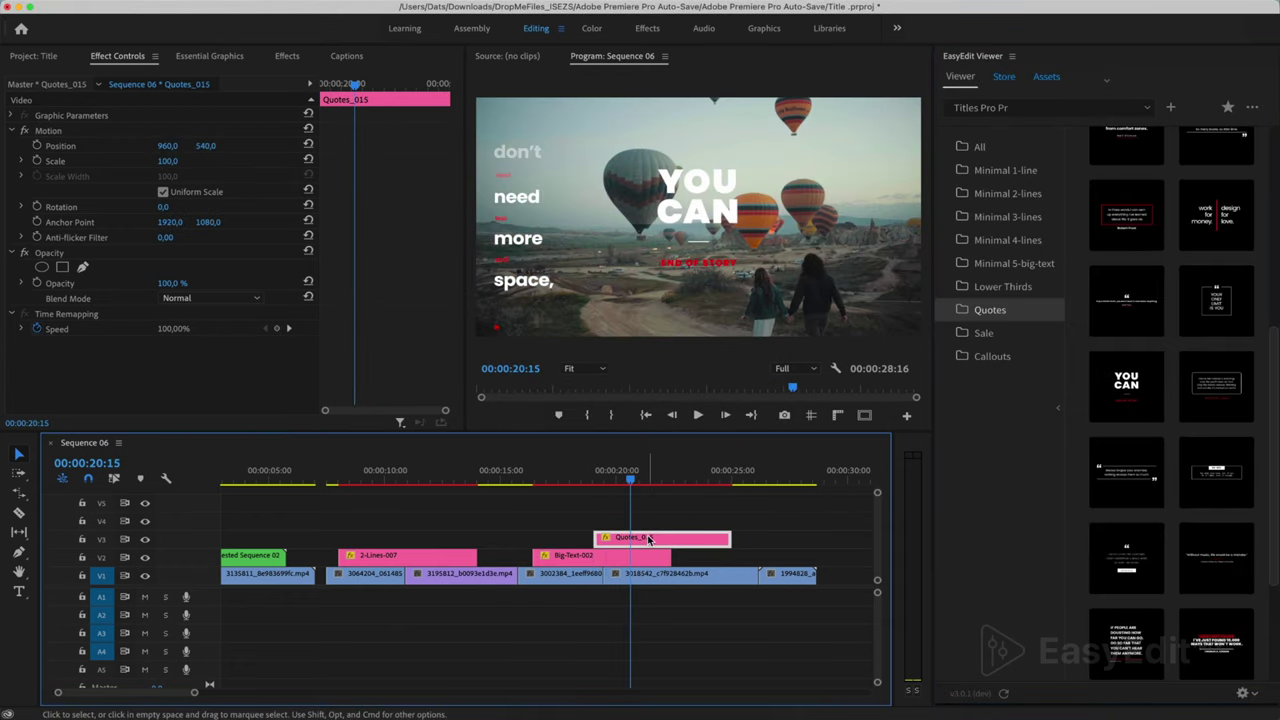
left_click_drag(648, 540, 704, 544)
left_click_drag(632, 480, 617, 480)
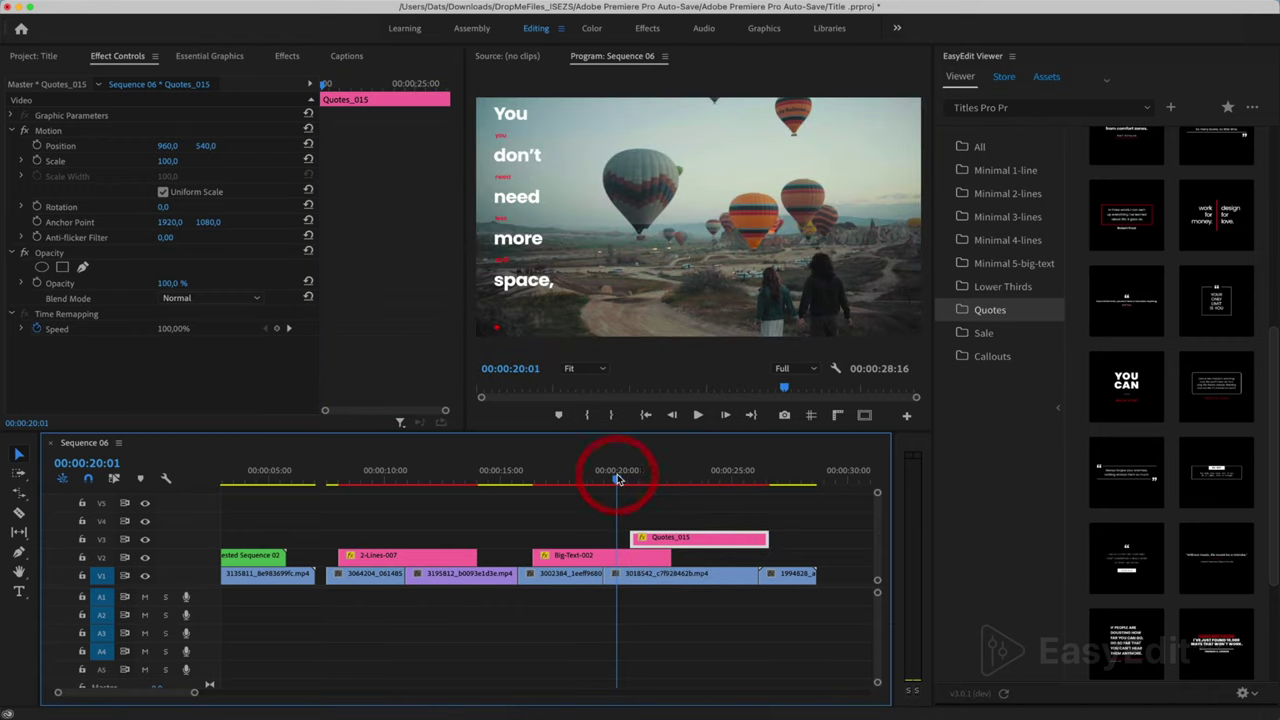
key("space")
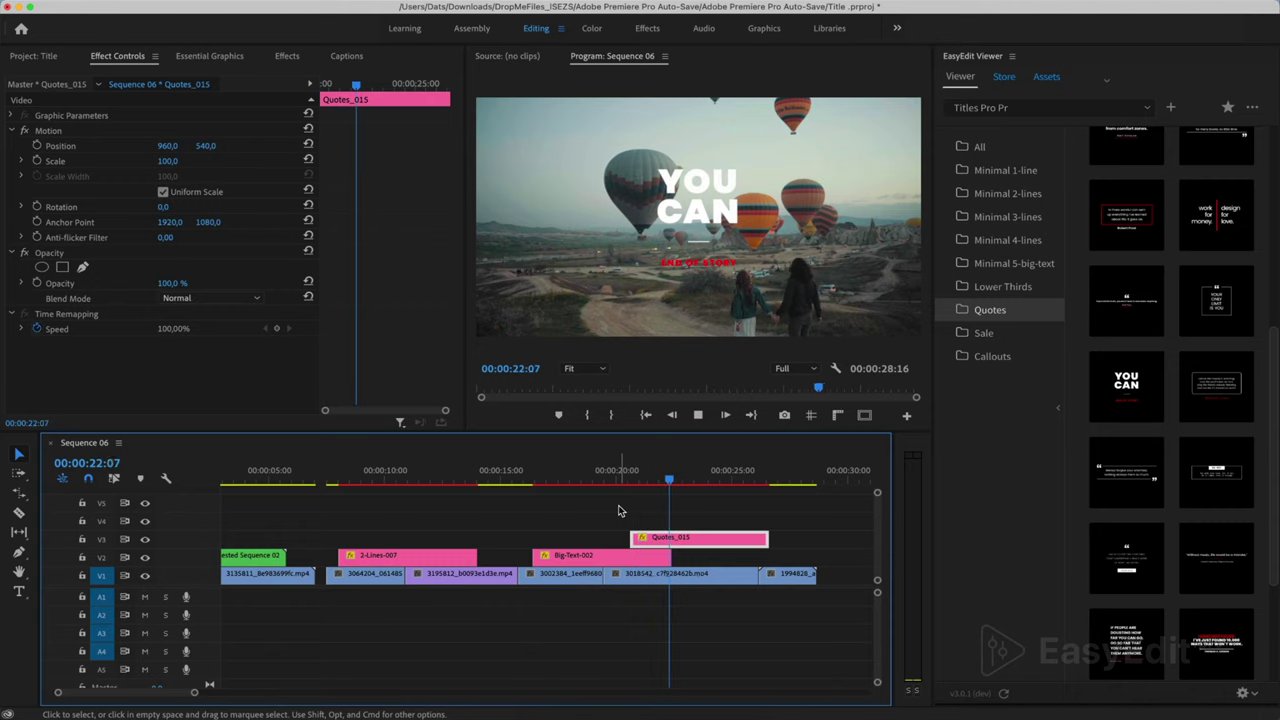
key("space")
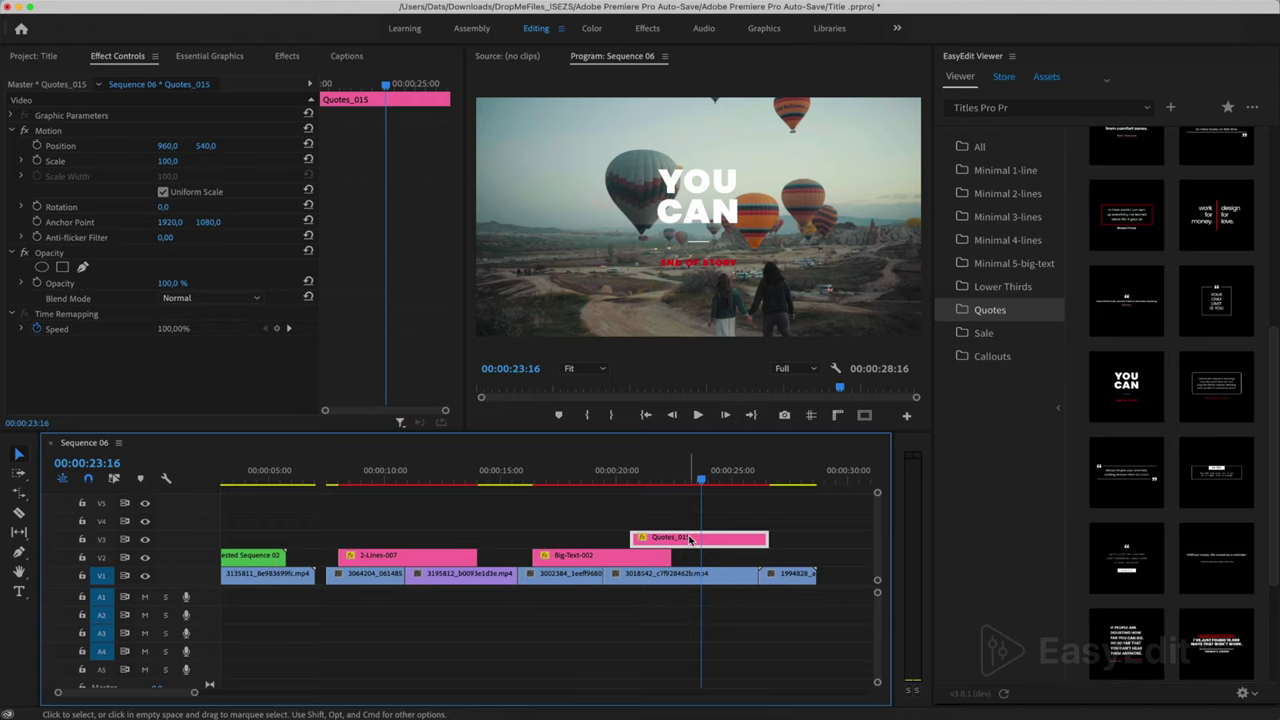
Move the YOU CAN title to the upper left (Position about -663, -114) and play it from 00:00:20:13.
left_click(209, 56)
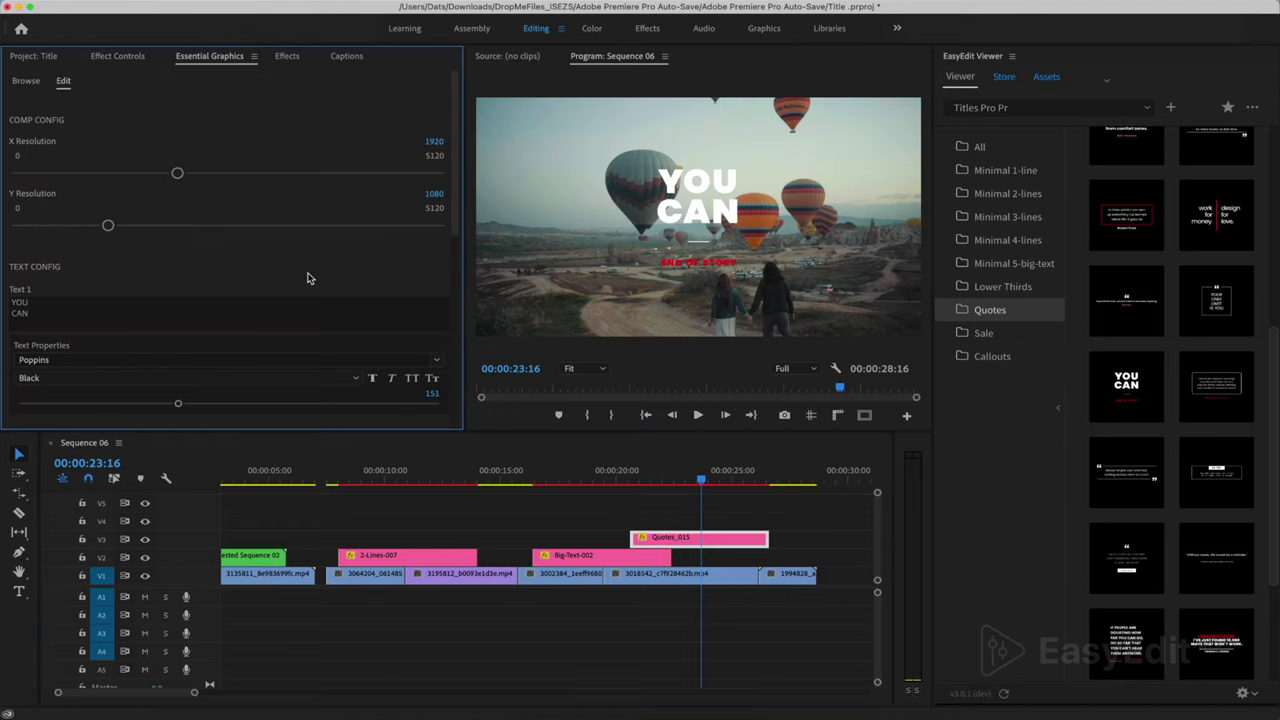
scroll(308, 278, "down", 6)
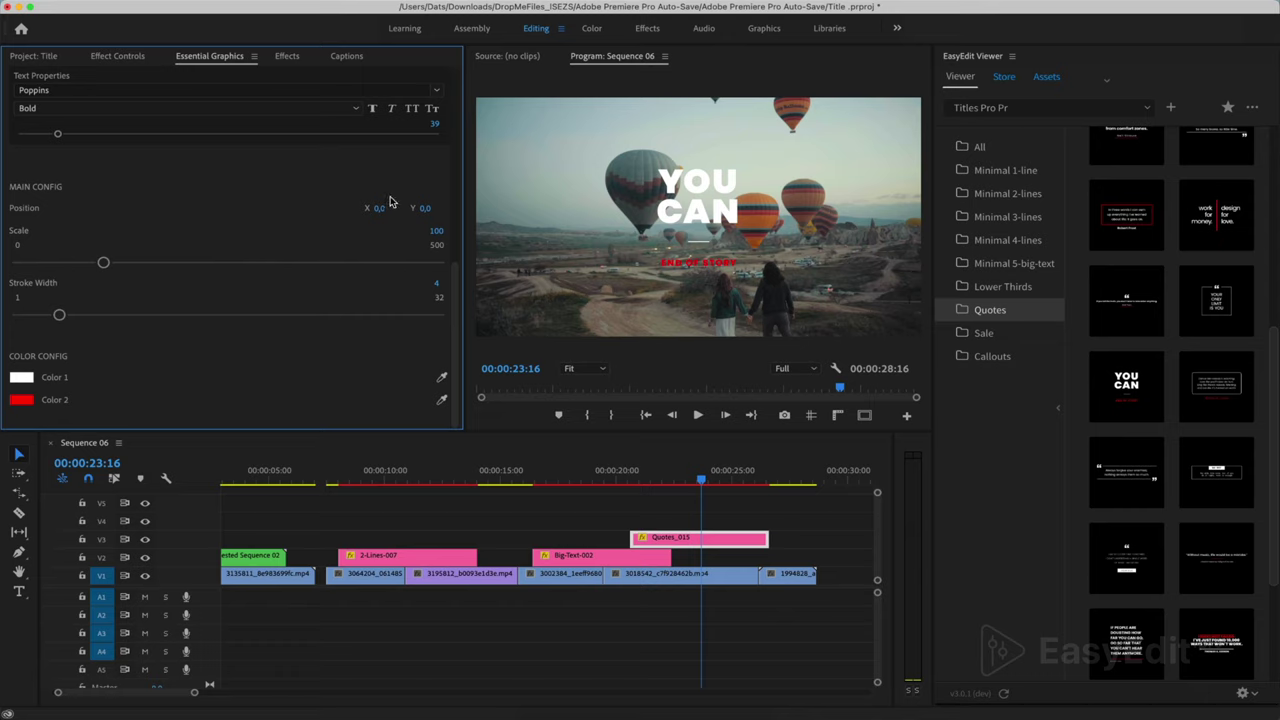
left_click_drag(379, 208, 320, 208)
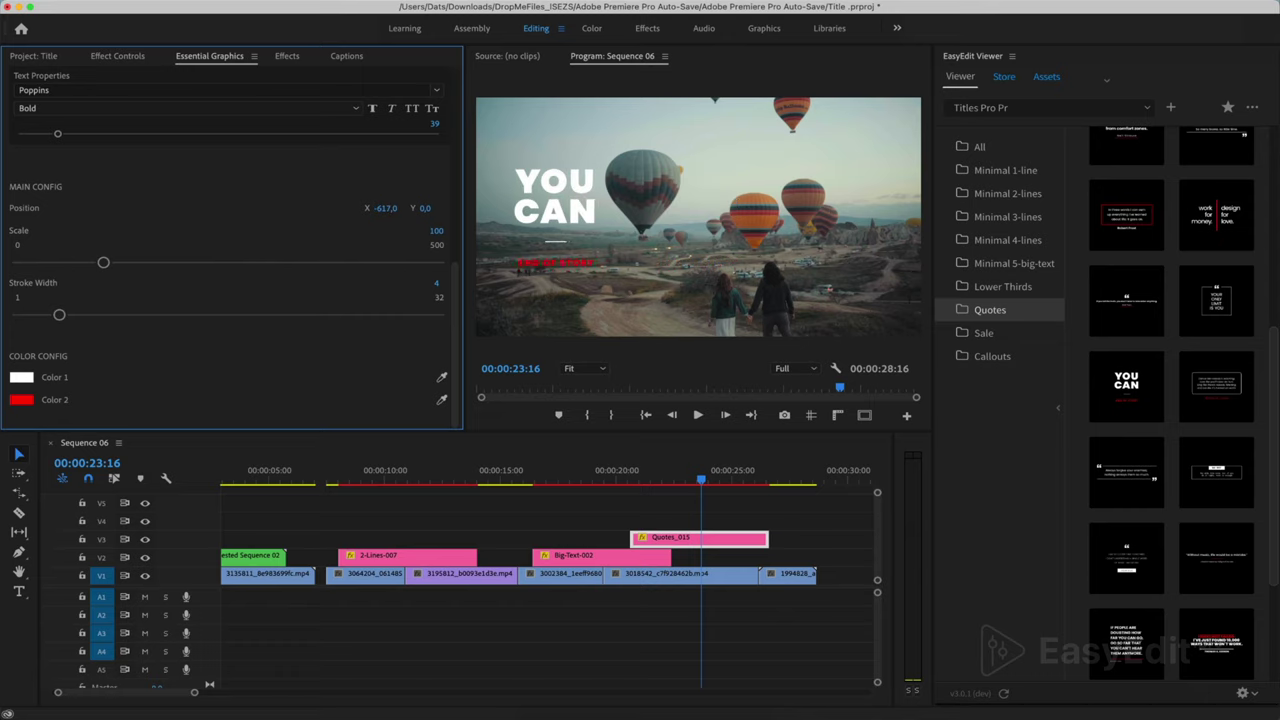
left_click_drag(386, 208, 400, 208)
left_click(629, 480)
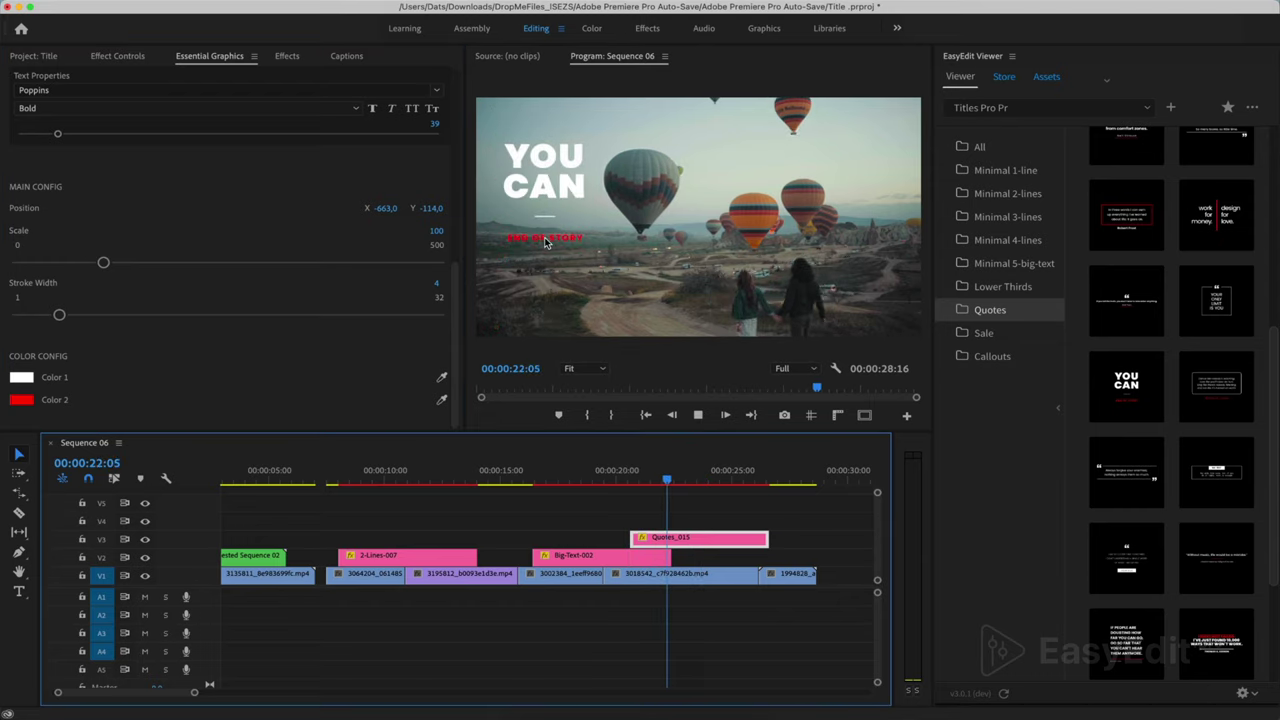
key("space")
Move Big-Text-002 earlier on V2 so it ends where Quotes_015 begins, then preview.
left_click_drag(651, 565, 611, 557)
left_click(602, 483)
left_click(602, 483)
key("space")
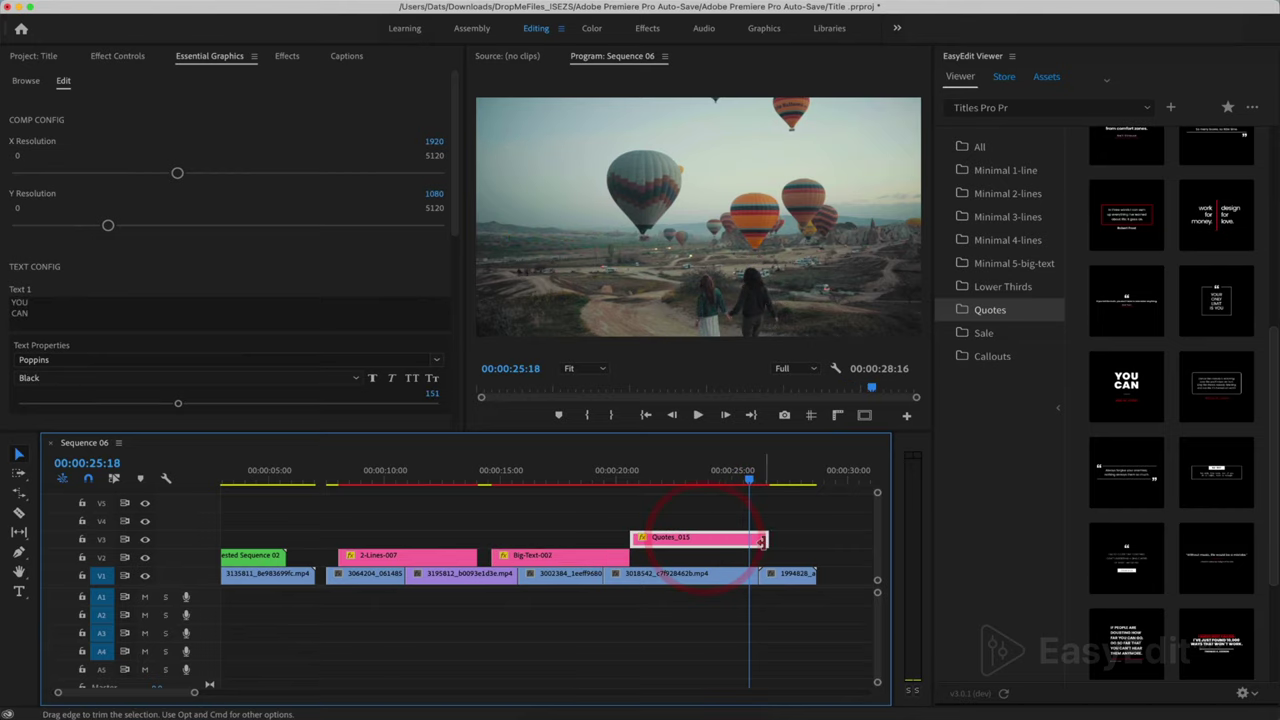
Trim the end of Quotes_015 so it ends before the bridge clip, and preview from 00:00:22:08.
left_click_drag(767, 540, 736, 540)
left_click(672, 470)
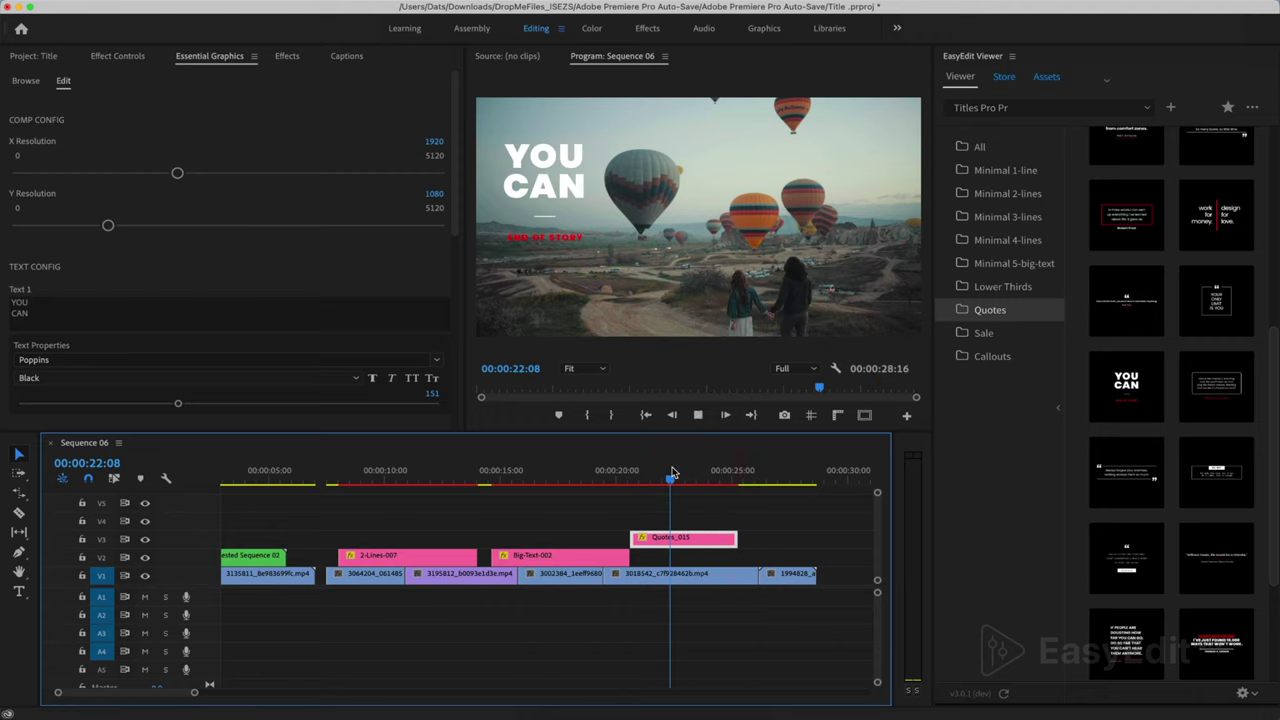
key("space")
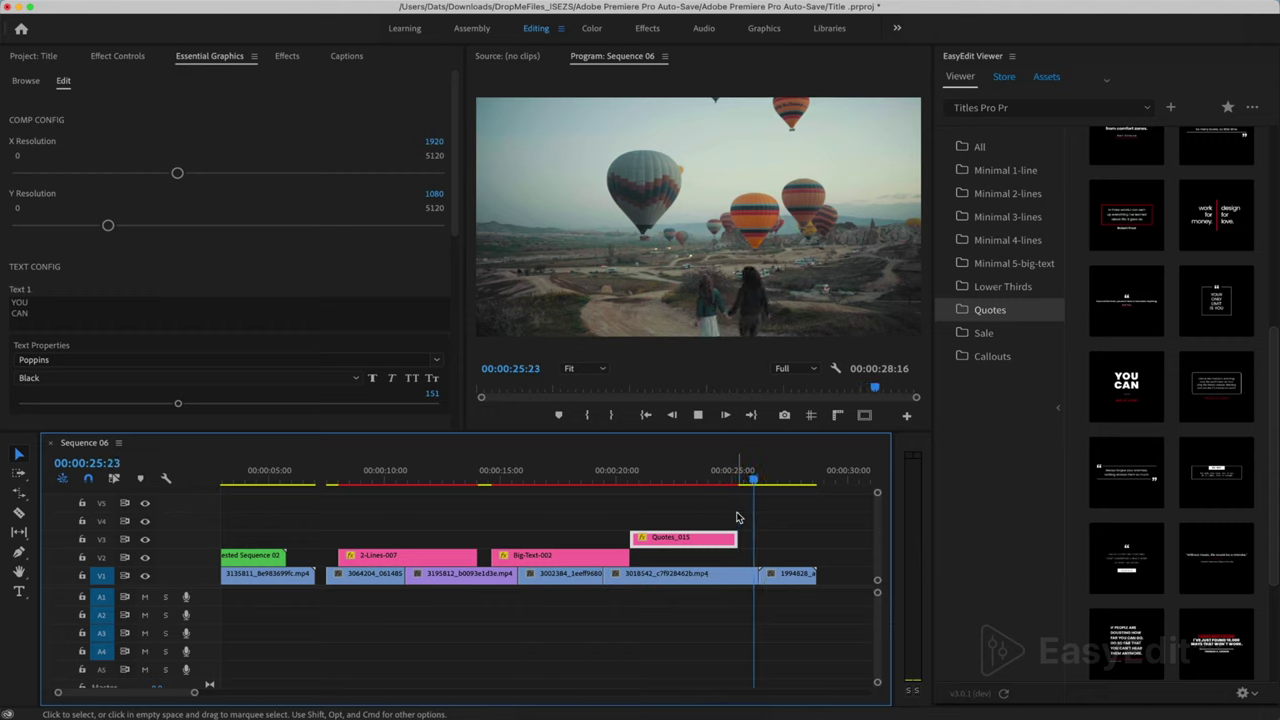
key("space")
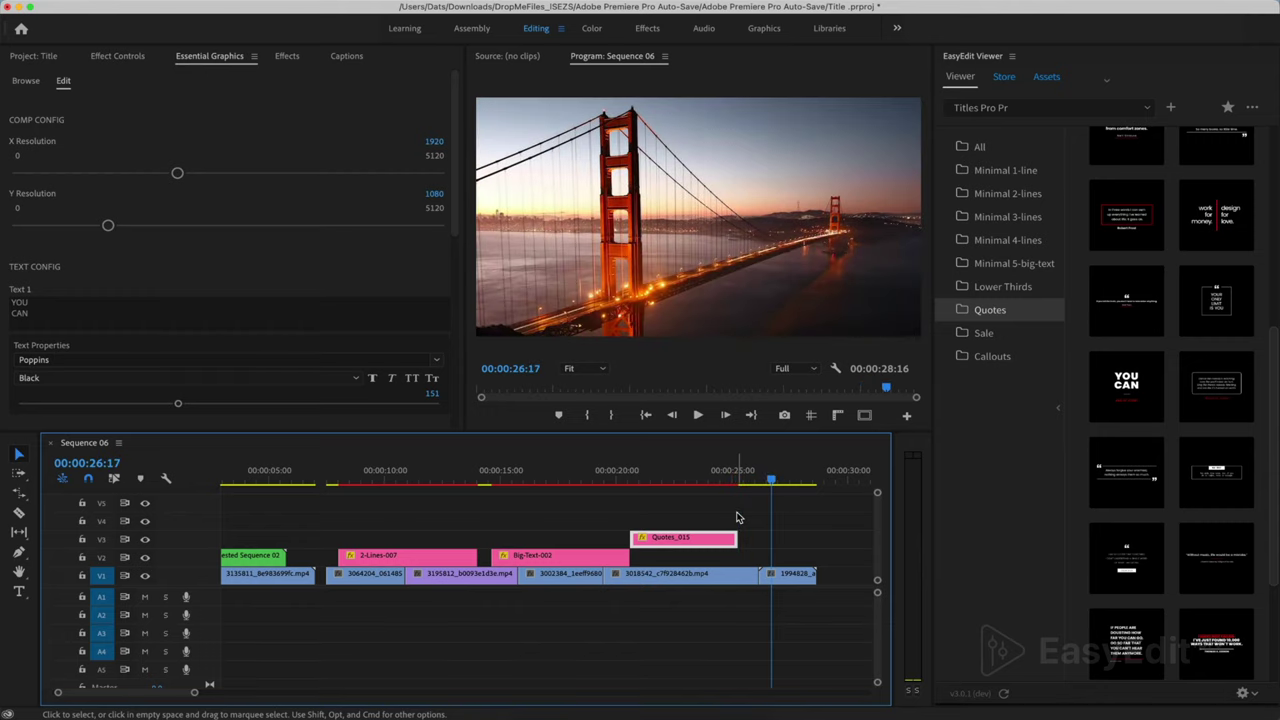
Add the SMALL STEPS EVERY DAY quote title (Quotes_001) and place it on V4.
scroll(1127, 530, "down", 3)
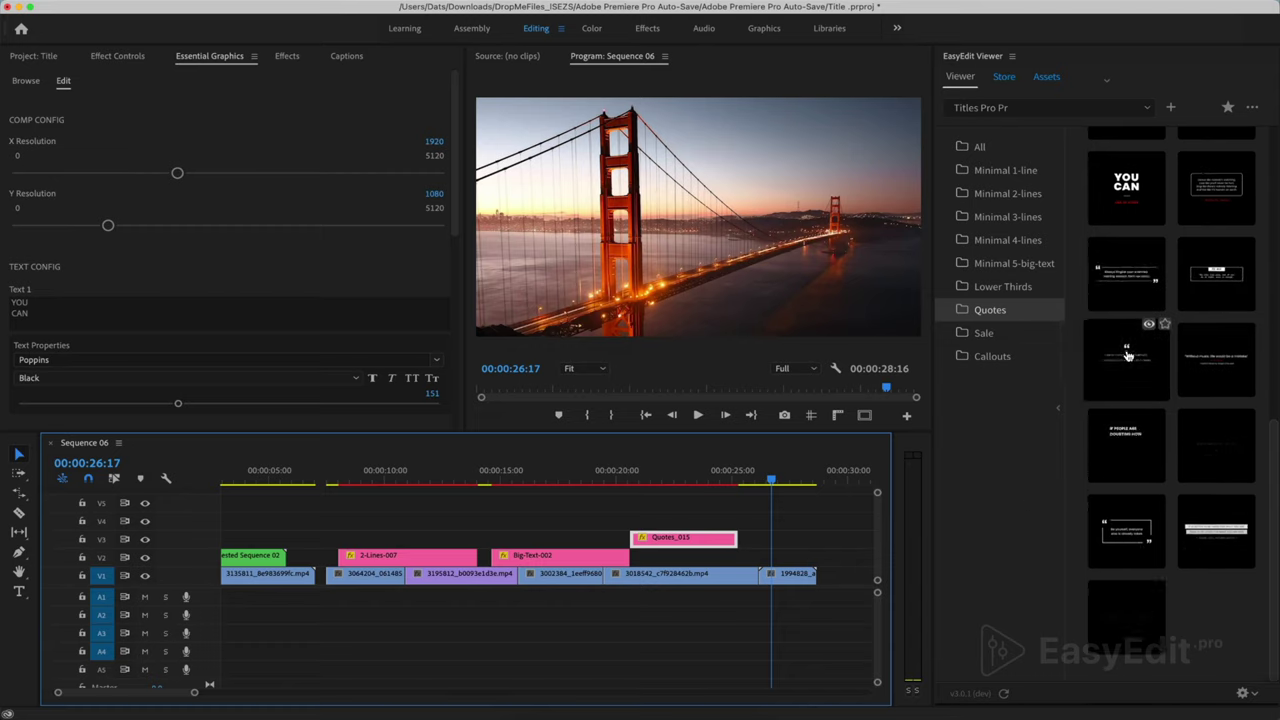
scroll(1127, 350, "up", 5)
scroll(1127, 355, "up", 3)
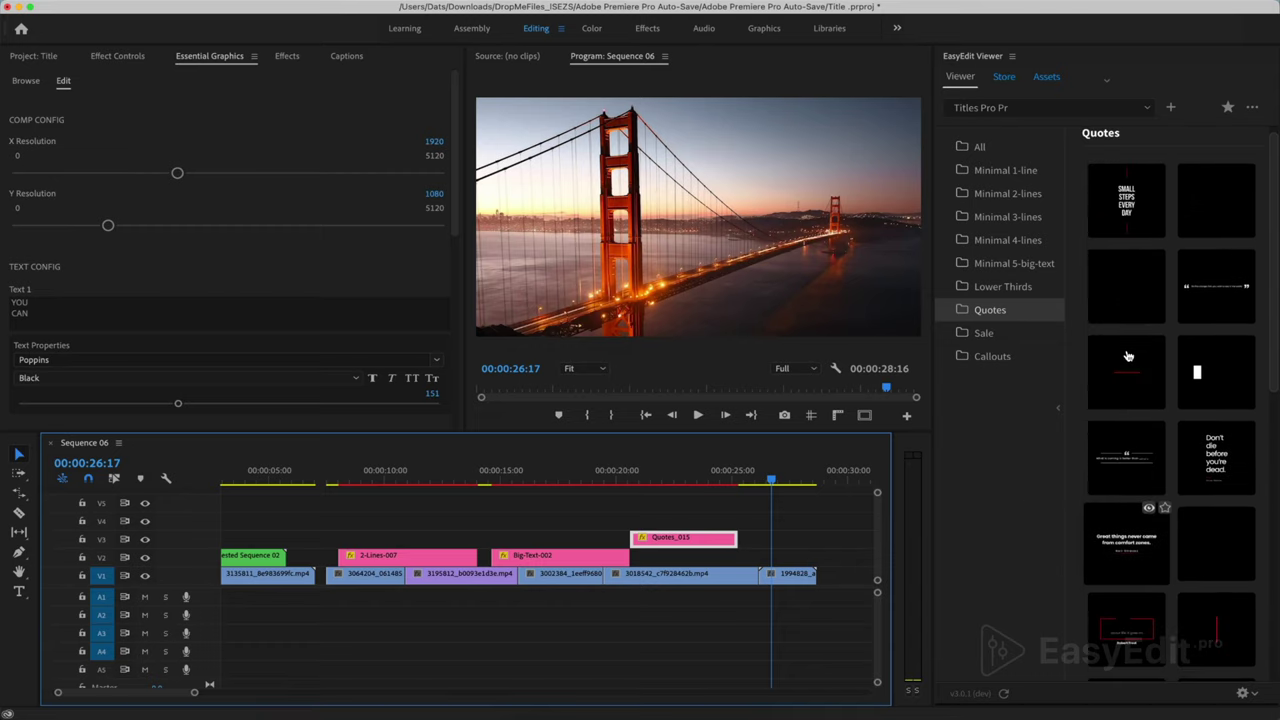
left_click(1135, 224)
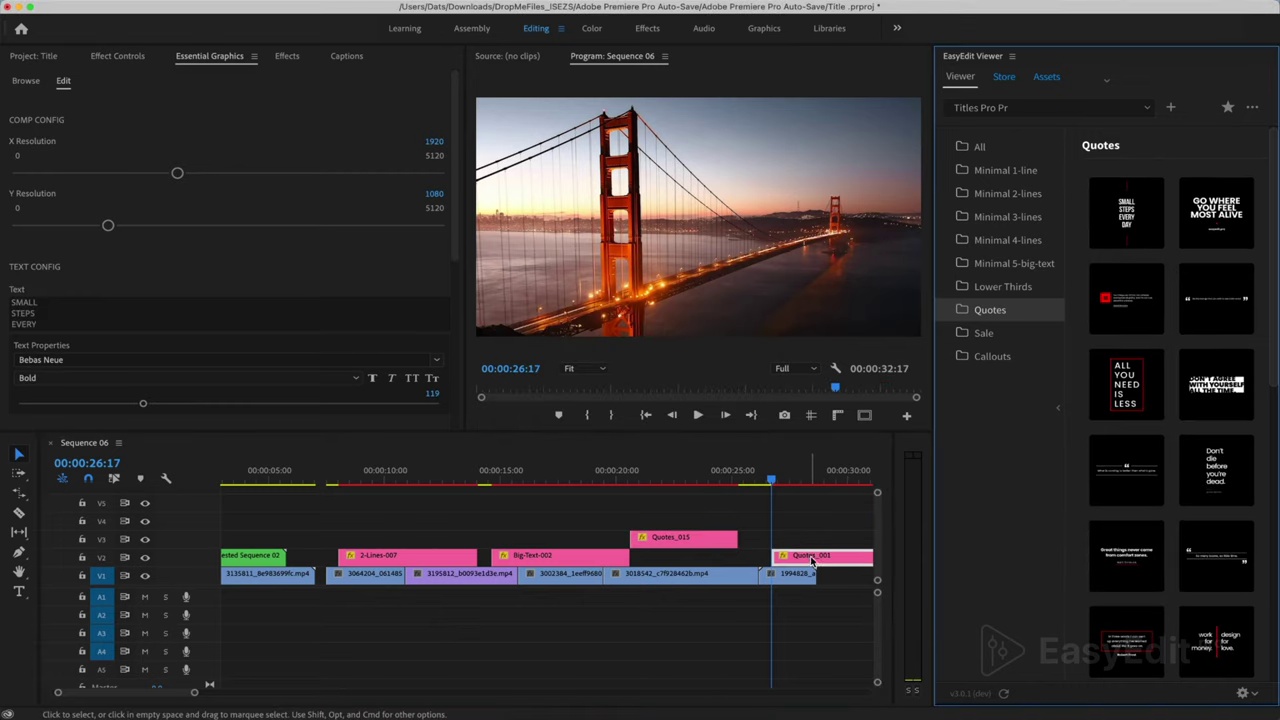
left_click_drag(812, 563, 787, 533)
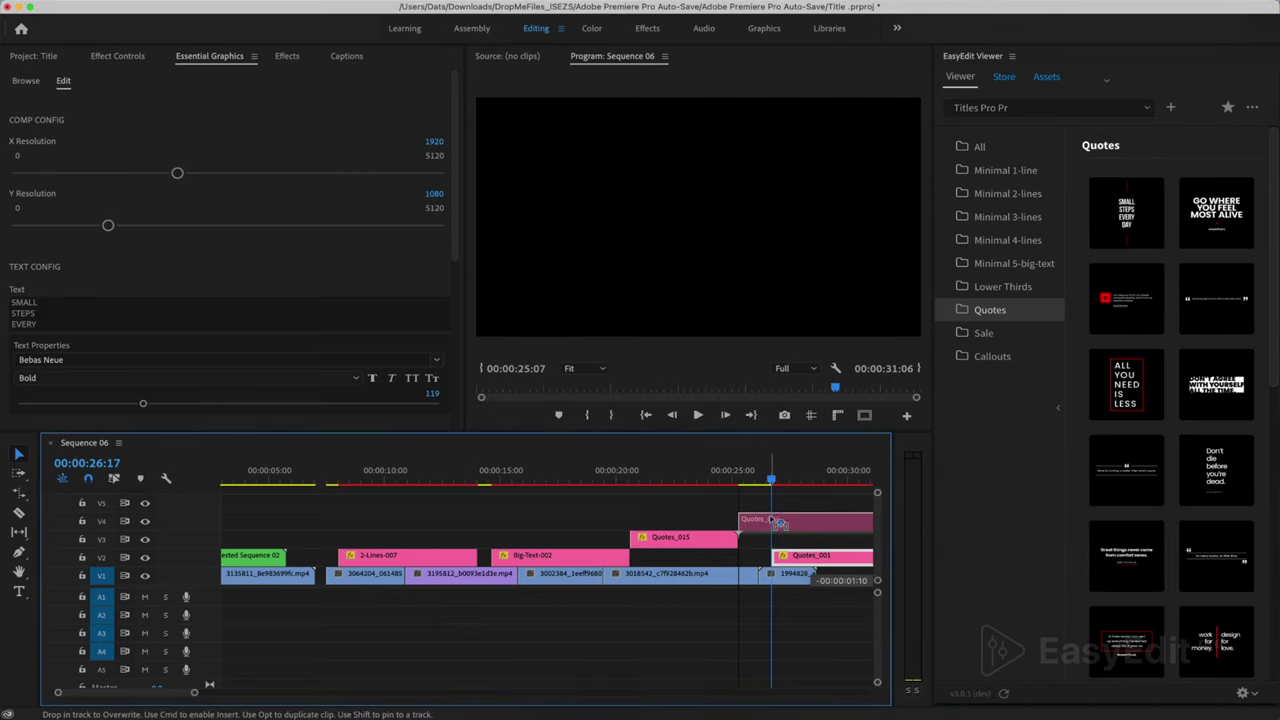
left_click_drag(779, 521, 779, 519)
Try lengthening the bridge clip on V1 and set the playhead to 00:00:26:02.
scroll(742, 569, "right", 3)
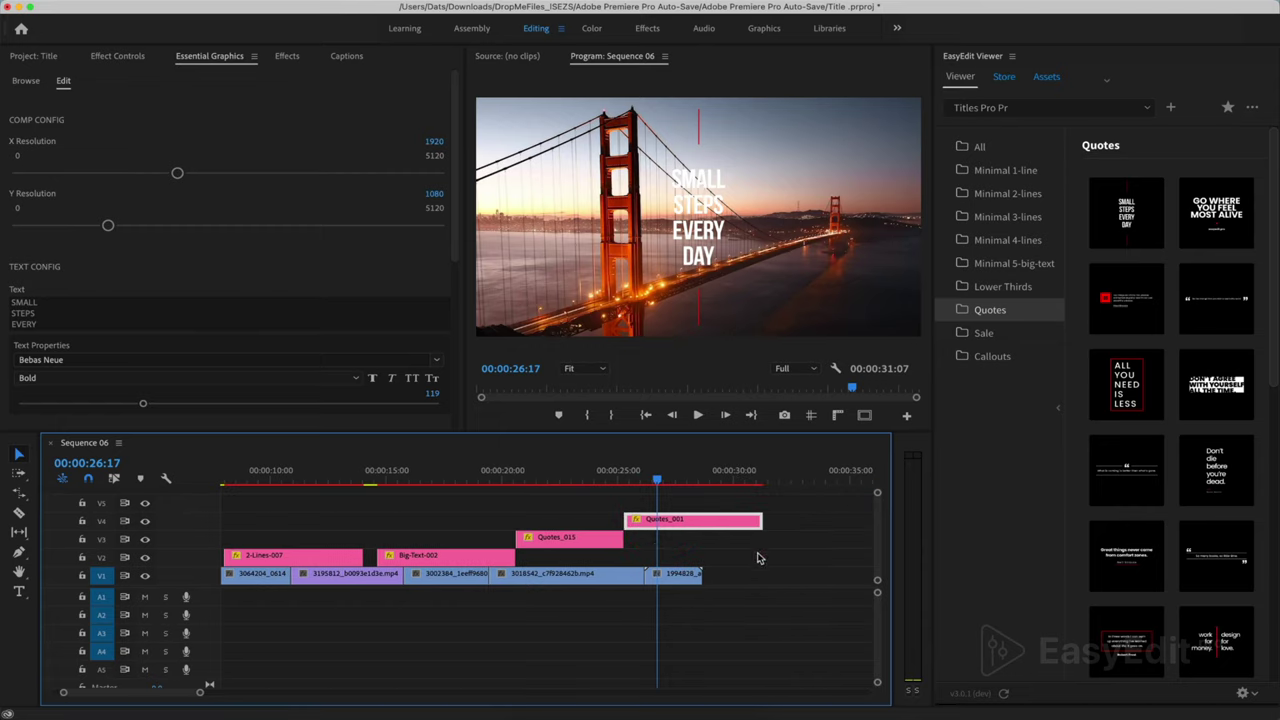
left_click_drag(697, 575, 750, 580)
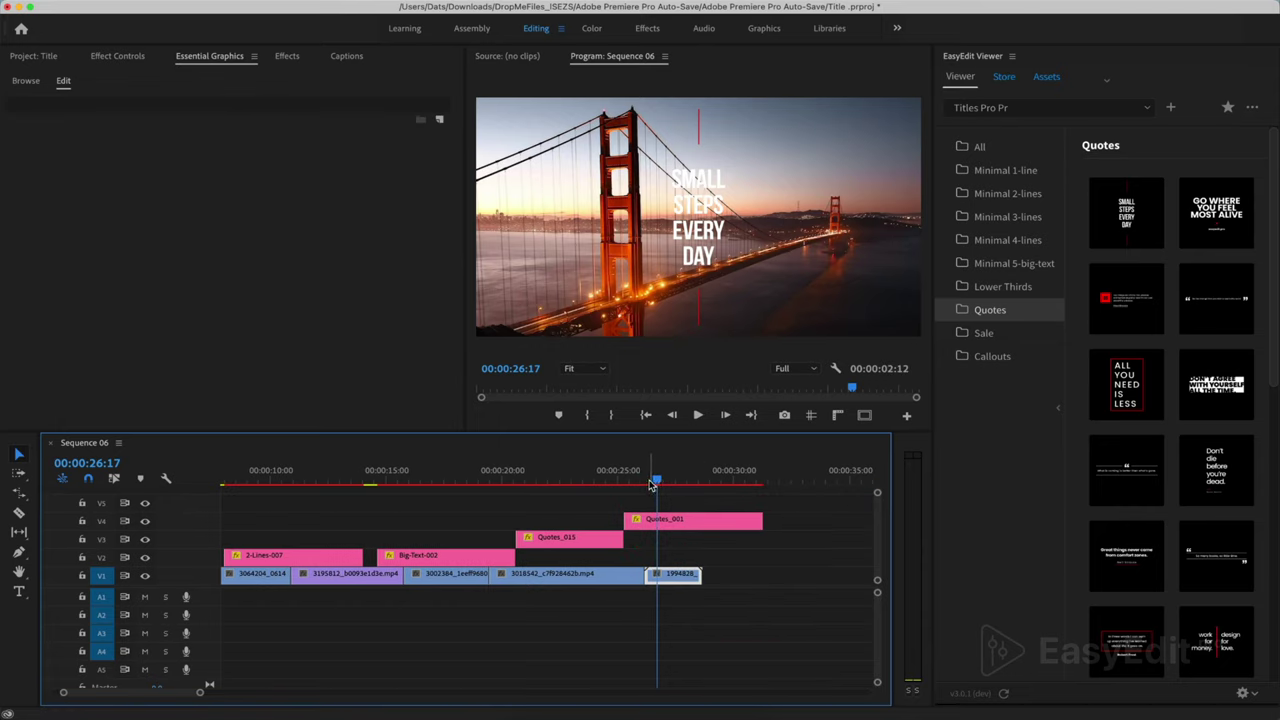
left_click(645, 484)
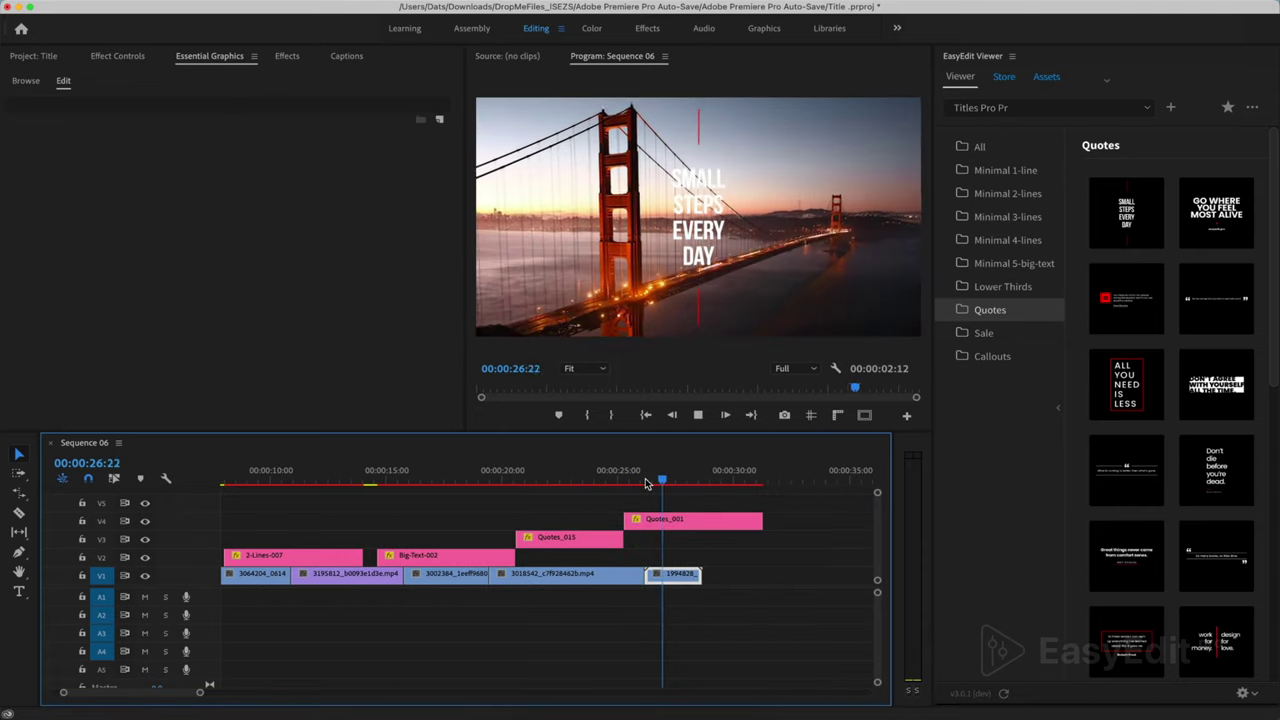
Rate-stretch the bridge clip on V1 so it ends with Quotes_001 at 00:00:31:07.
key("space")
key("r")
left_click_drag(698, 574, 760, 574)
Preview the stretched clip from 00:00:26:05, then return to the Selection tool and zoom the timeline out.
left_click(647, 473)
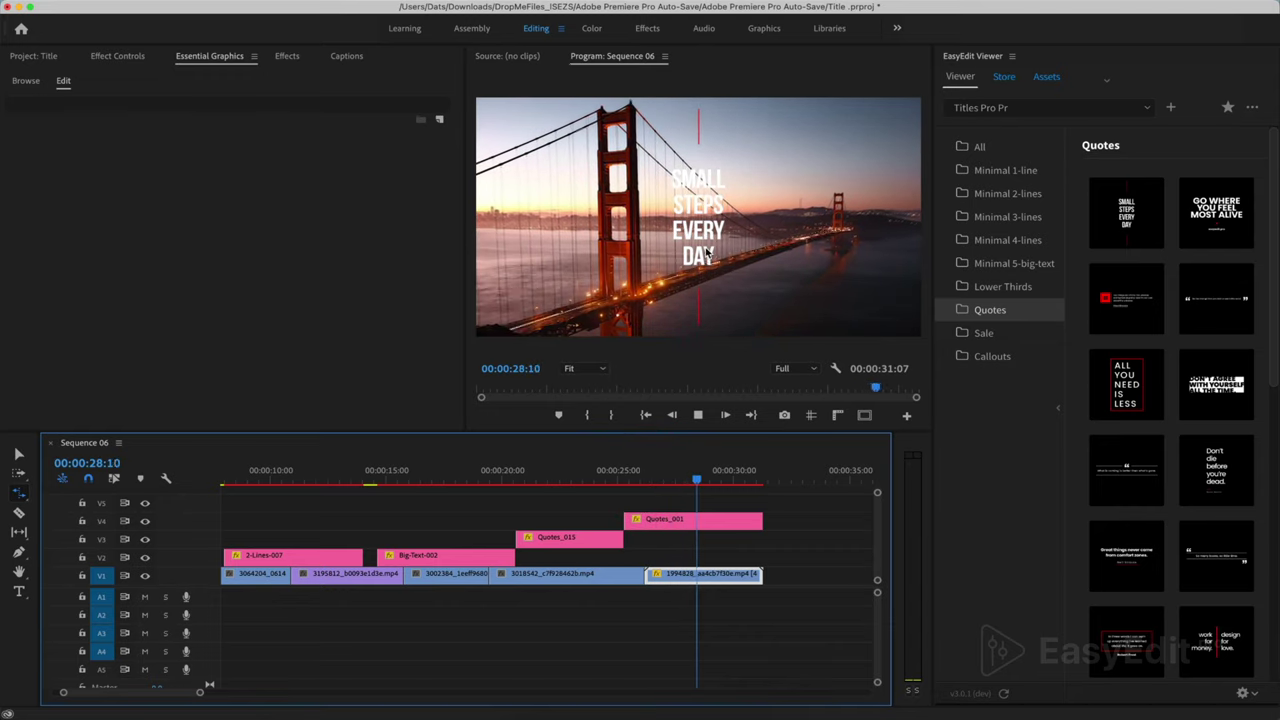
key("space")
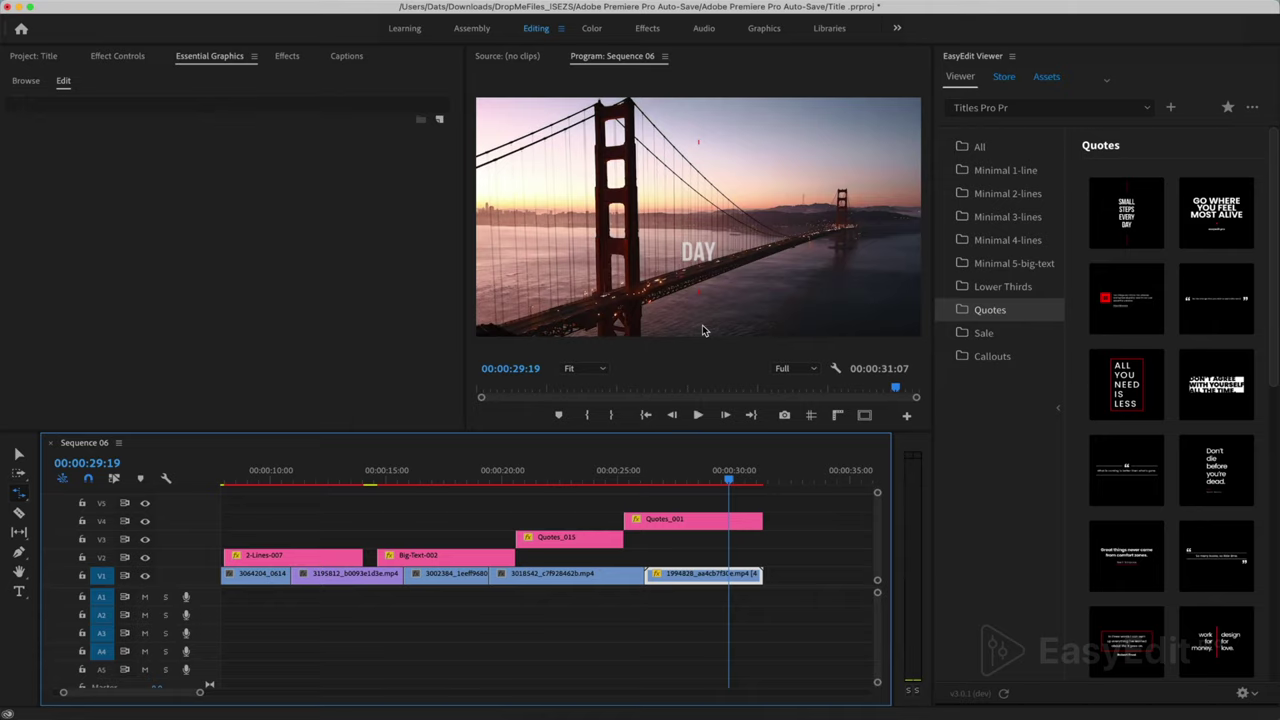
key("space")
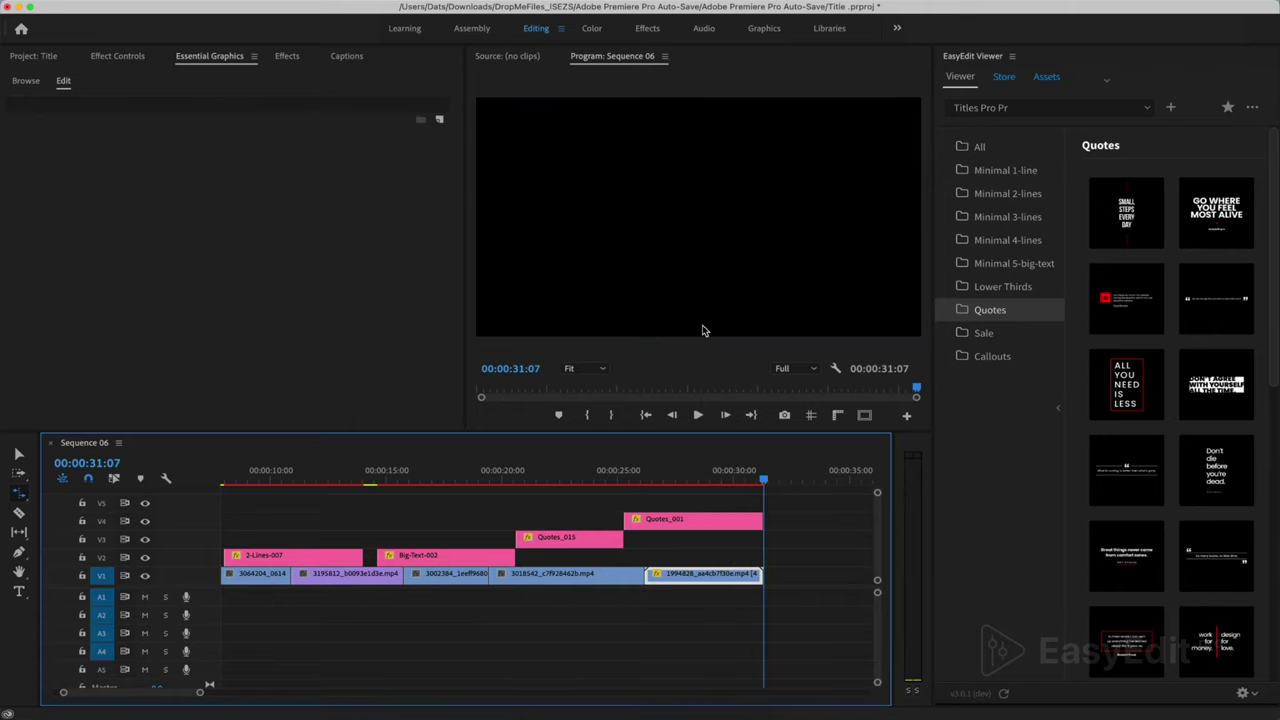
key("v")
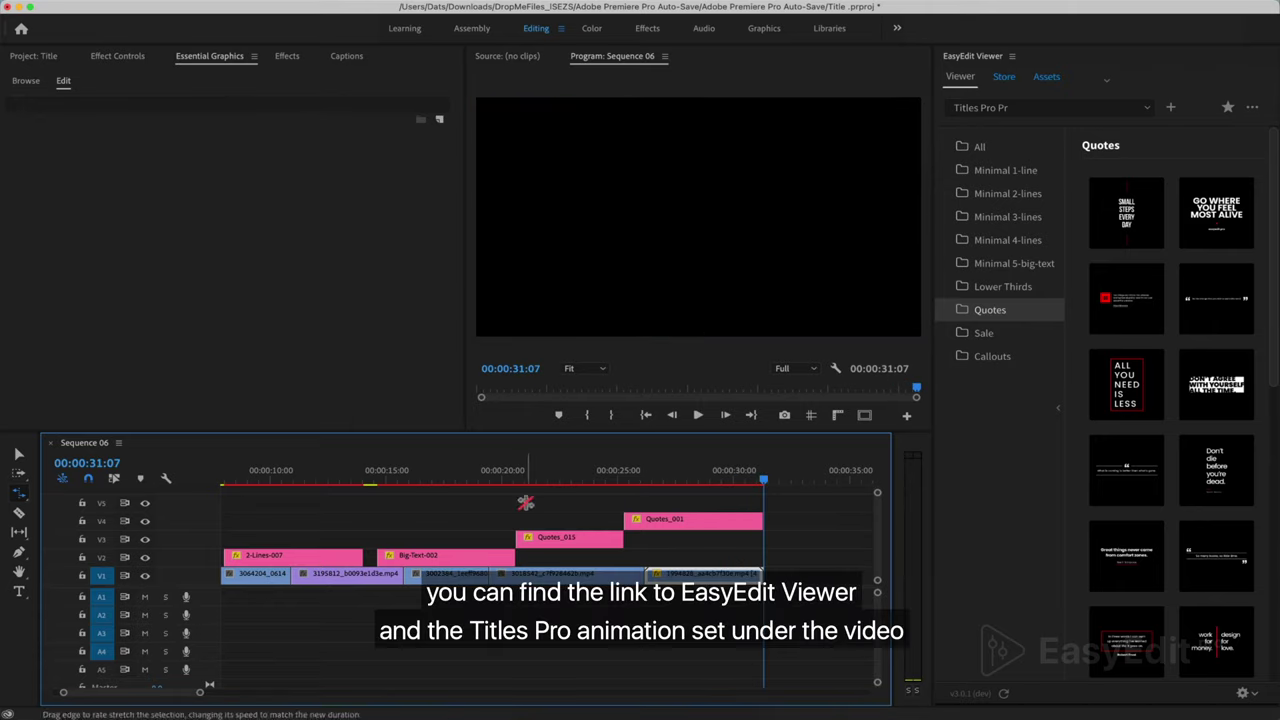
key("minus")
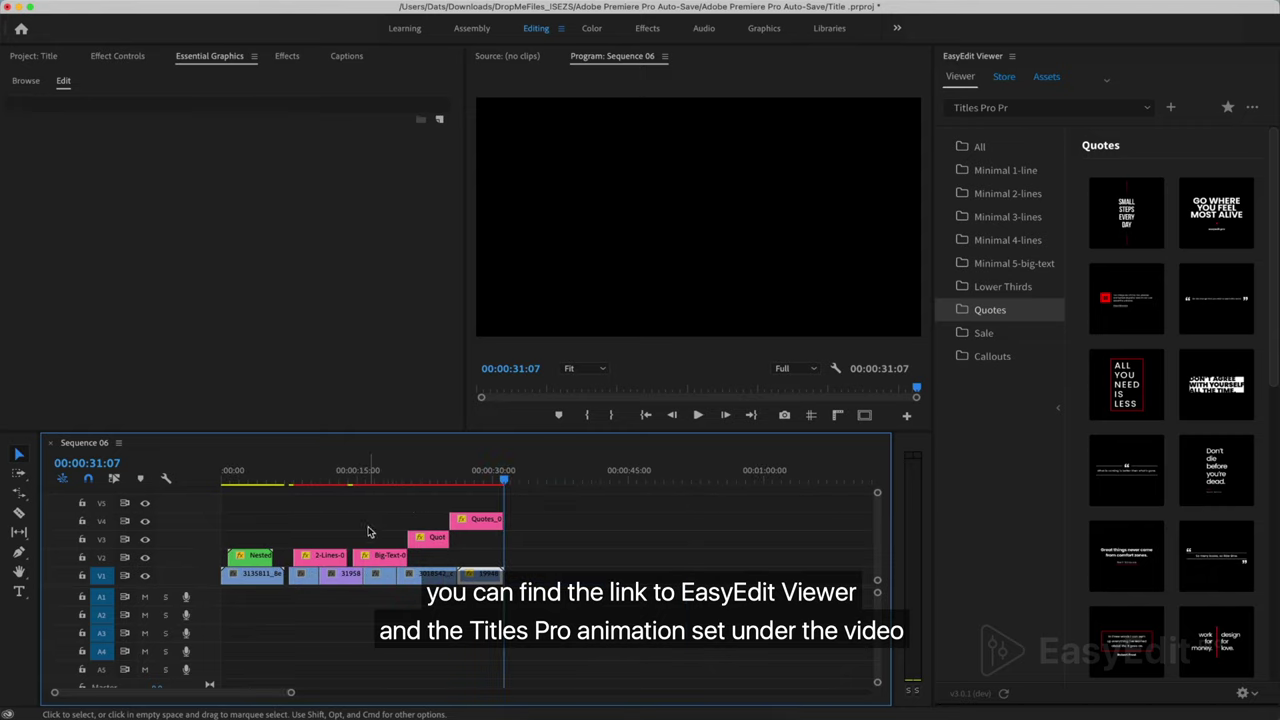
left_click(291, 481)
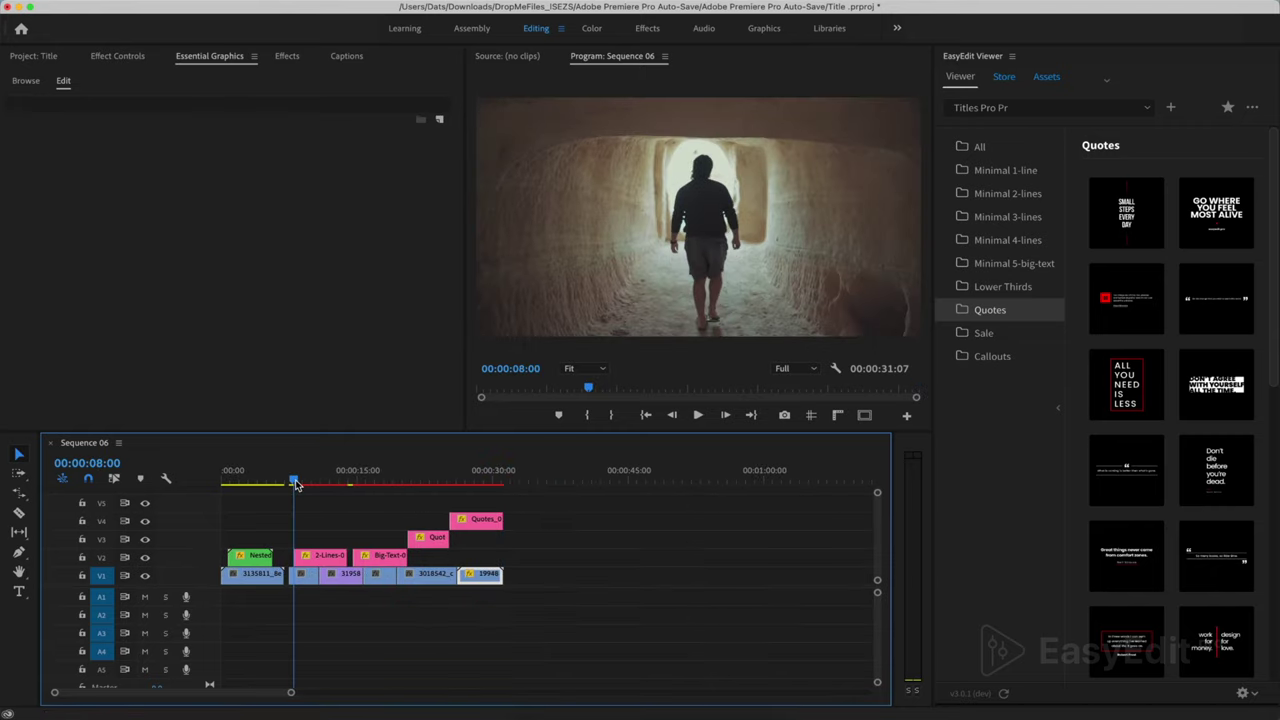
left_click_drag(291, 481, 487, 482)
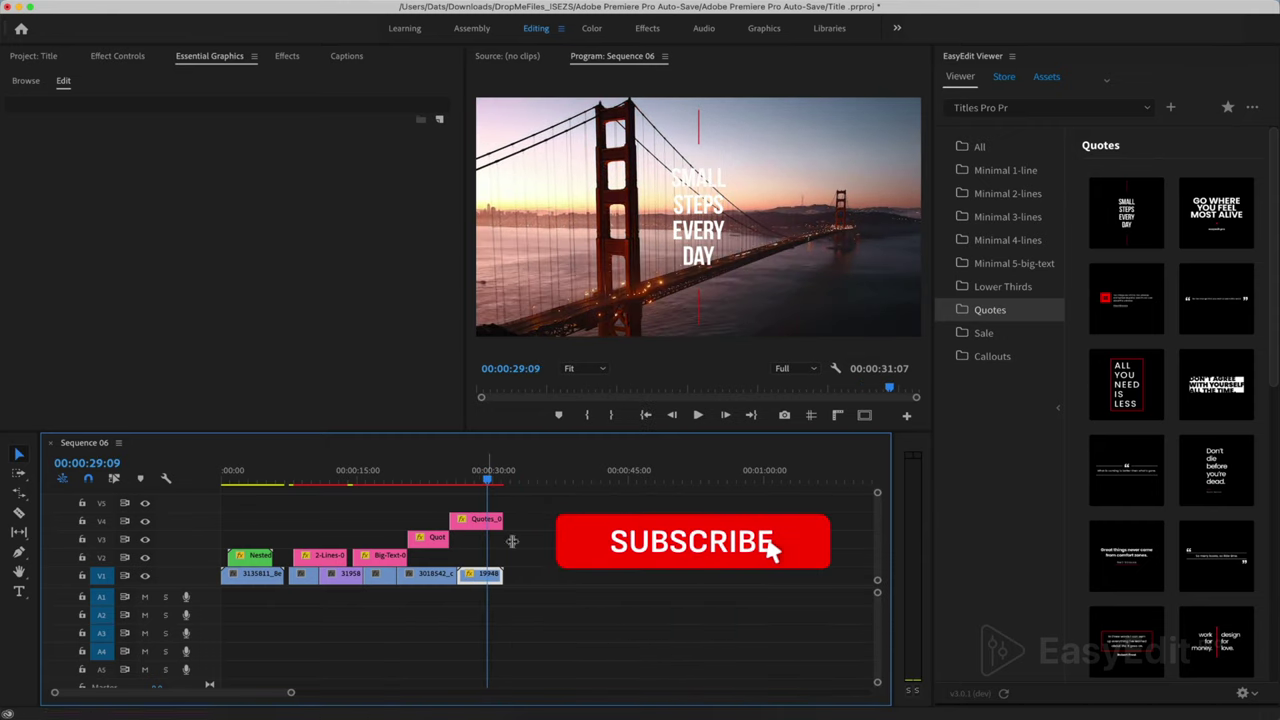